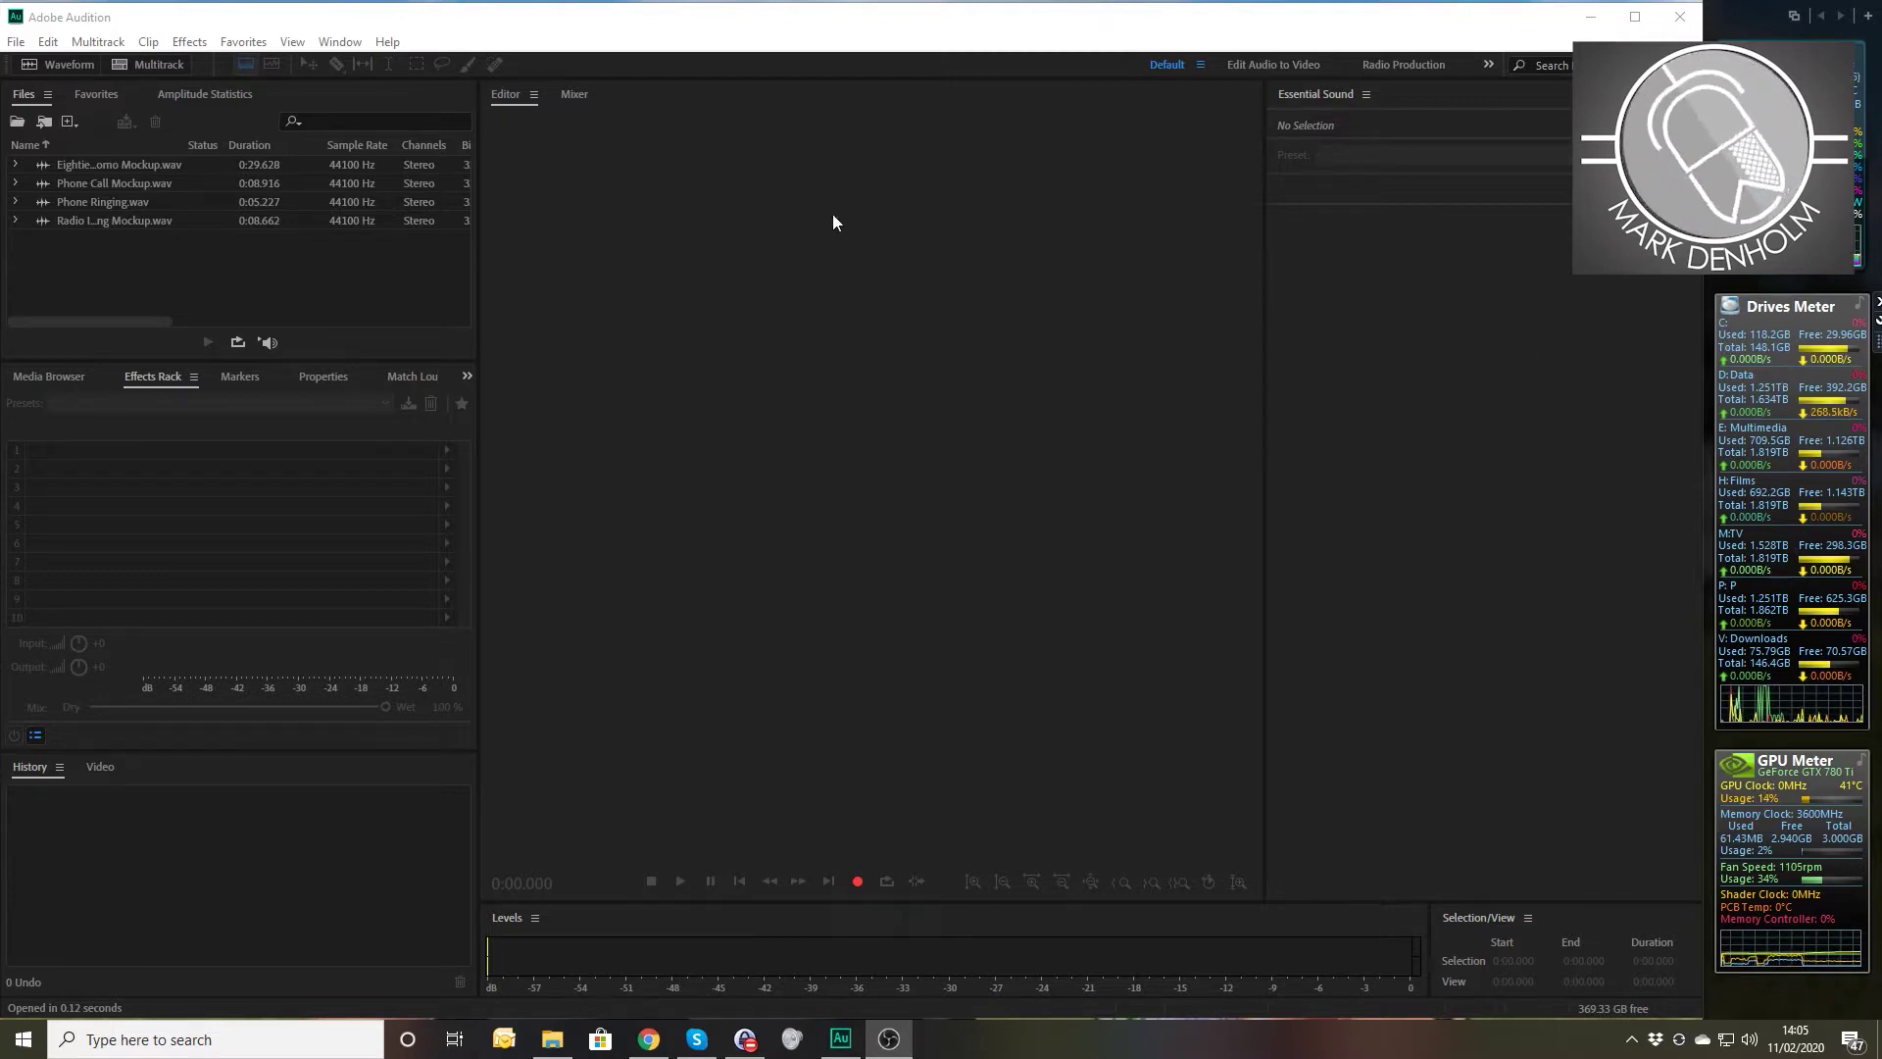
- Open Eighties Promo Mockup.wav and listen to it from about 2.3 seconds and 25 seconds
double_click(125, 168)
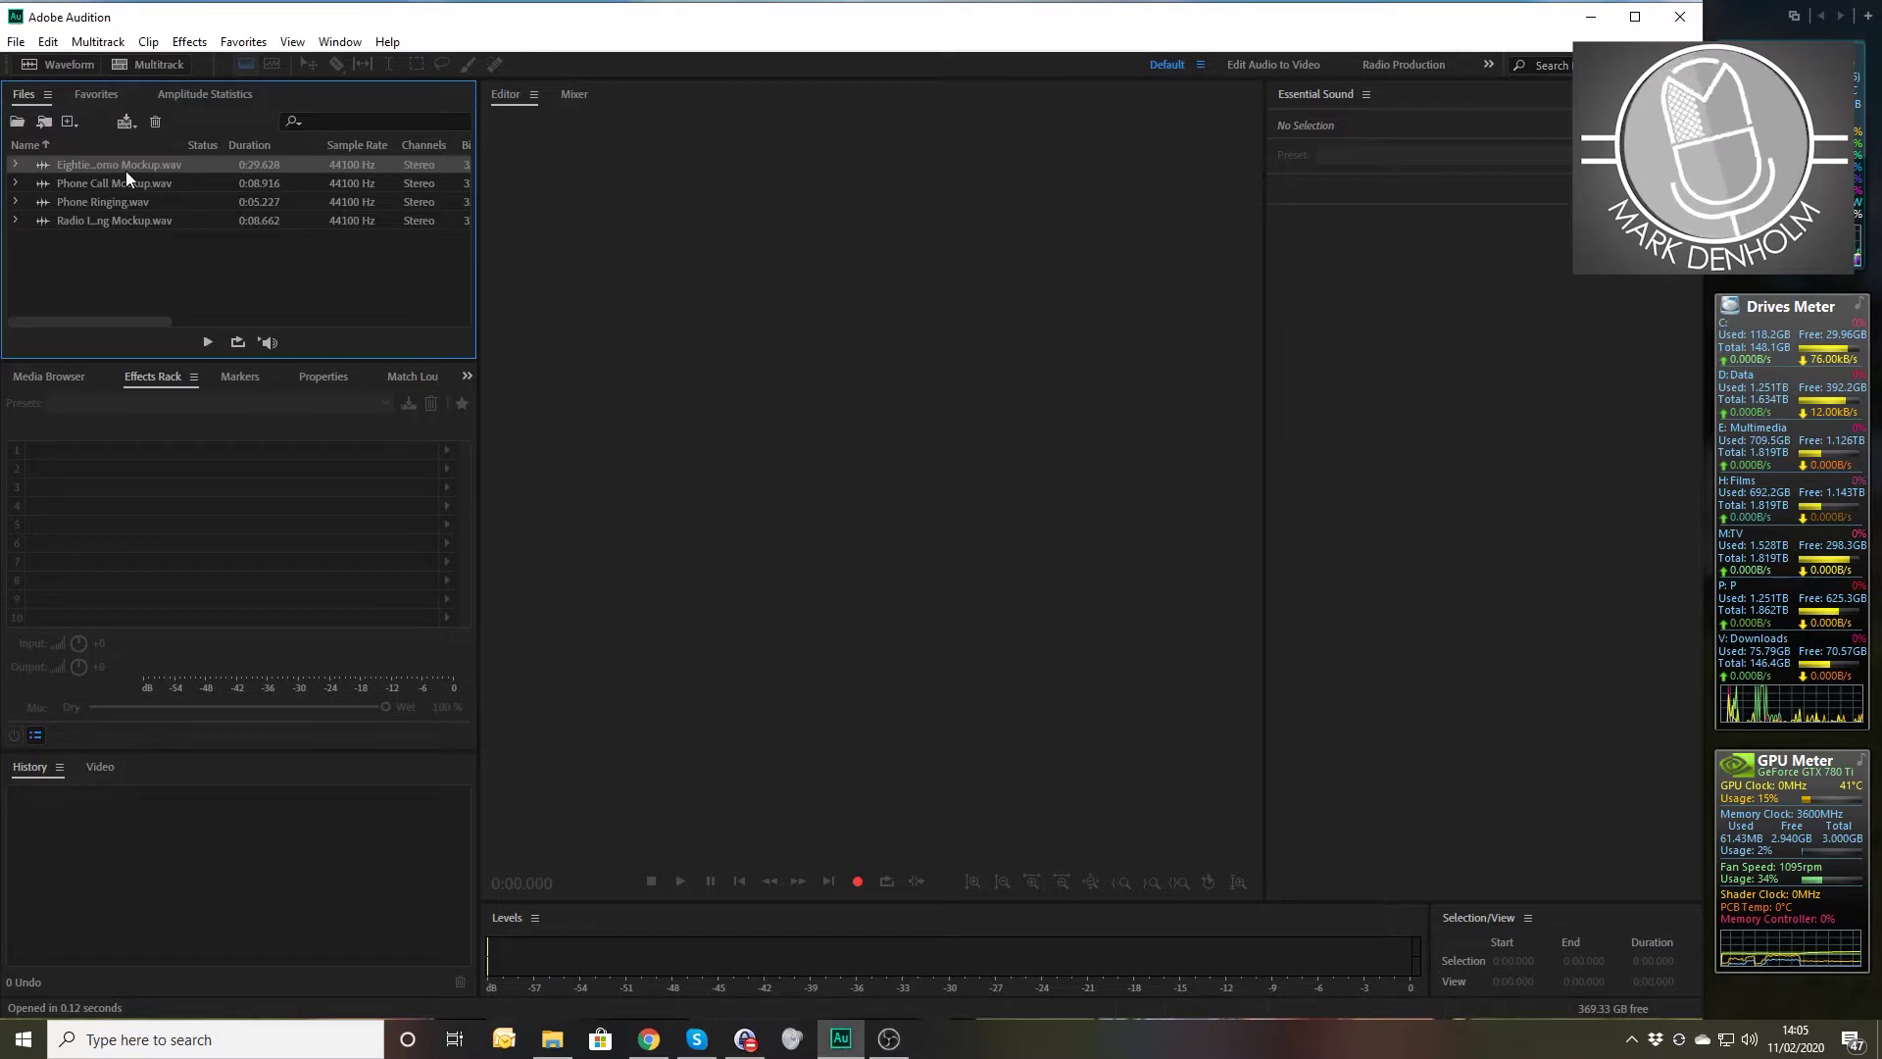
click(542, 420)
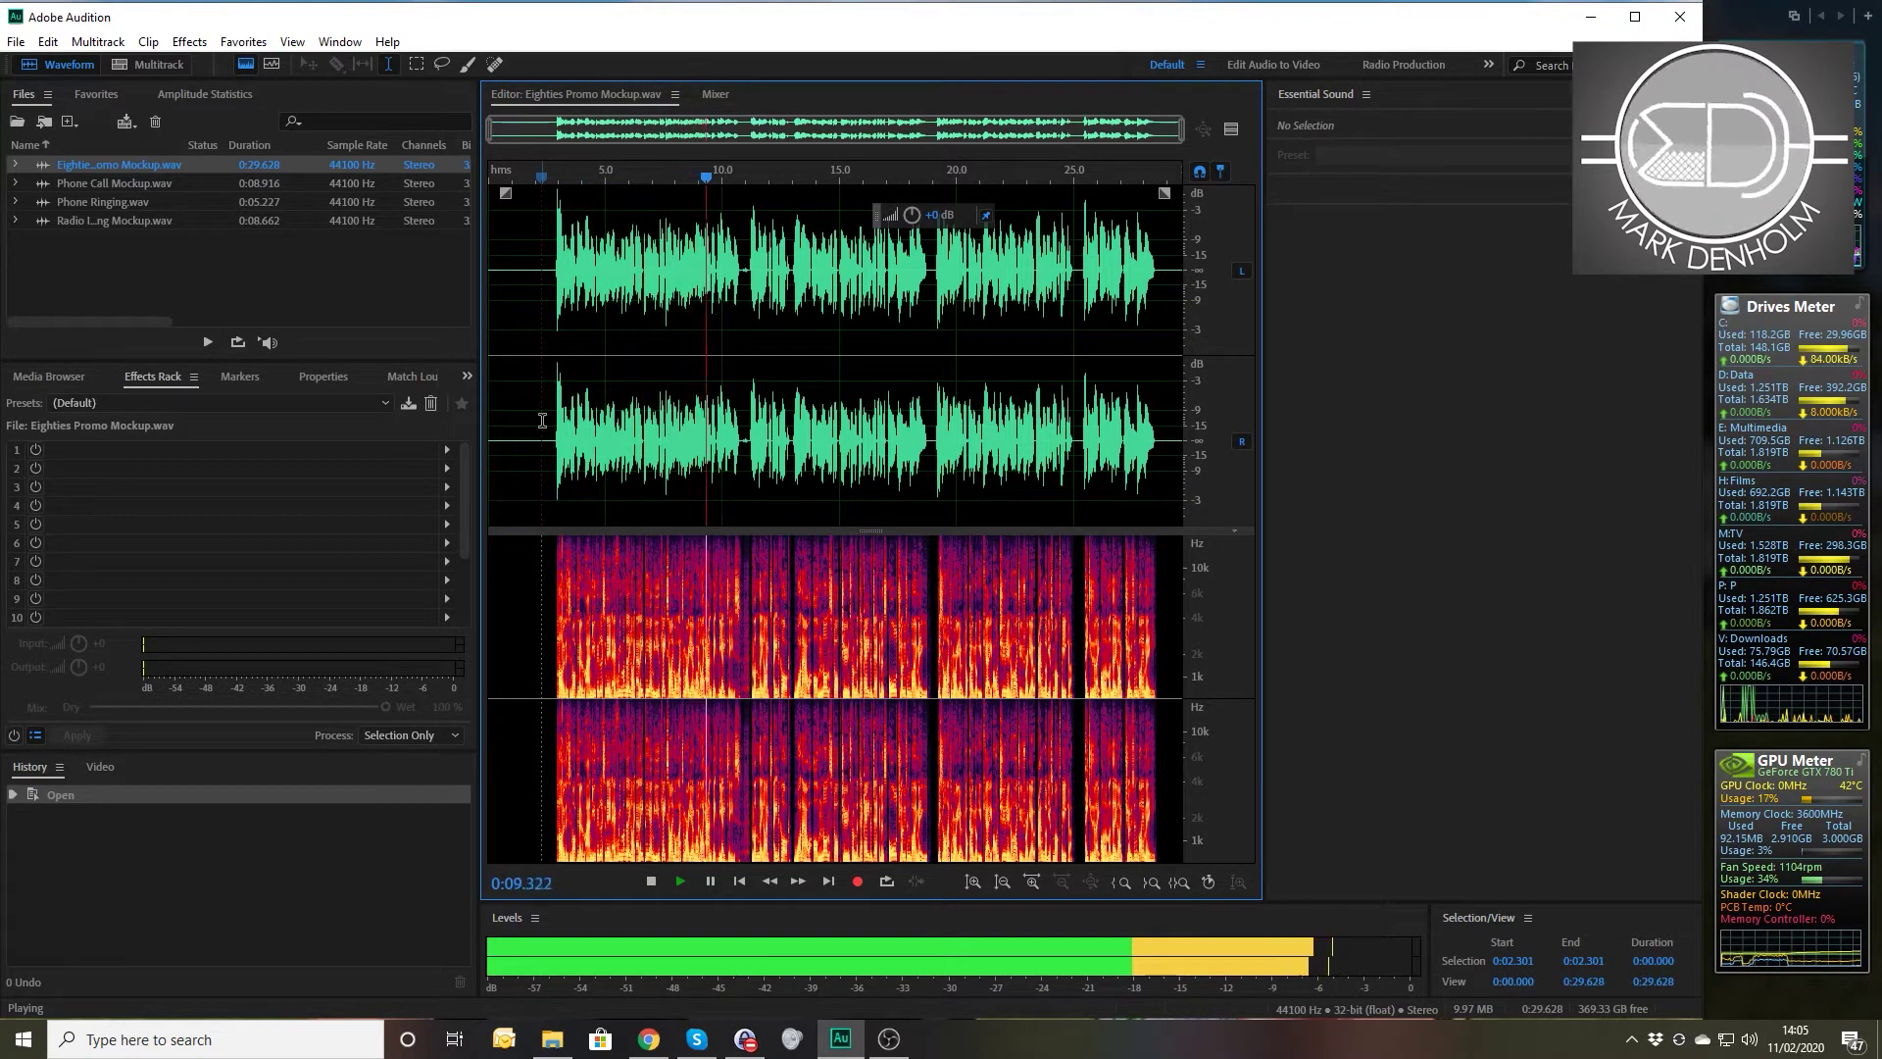
key(space)
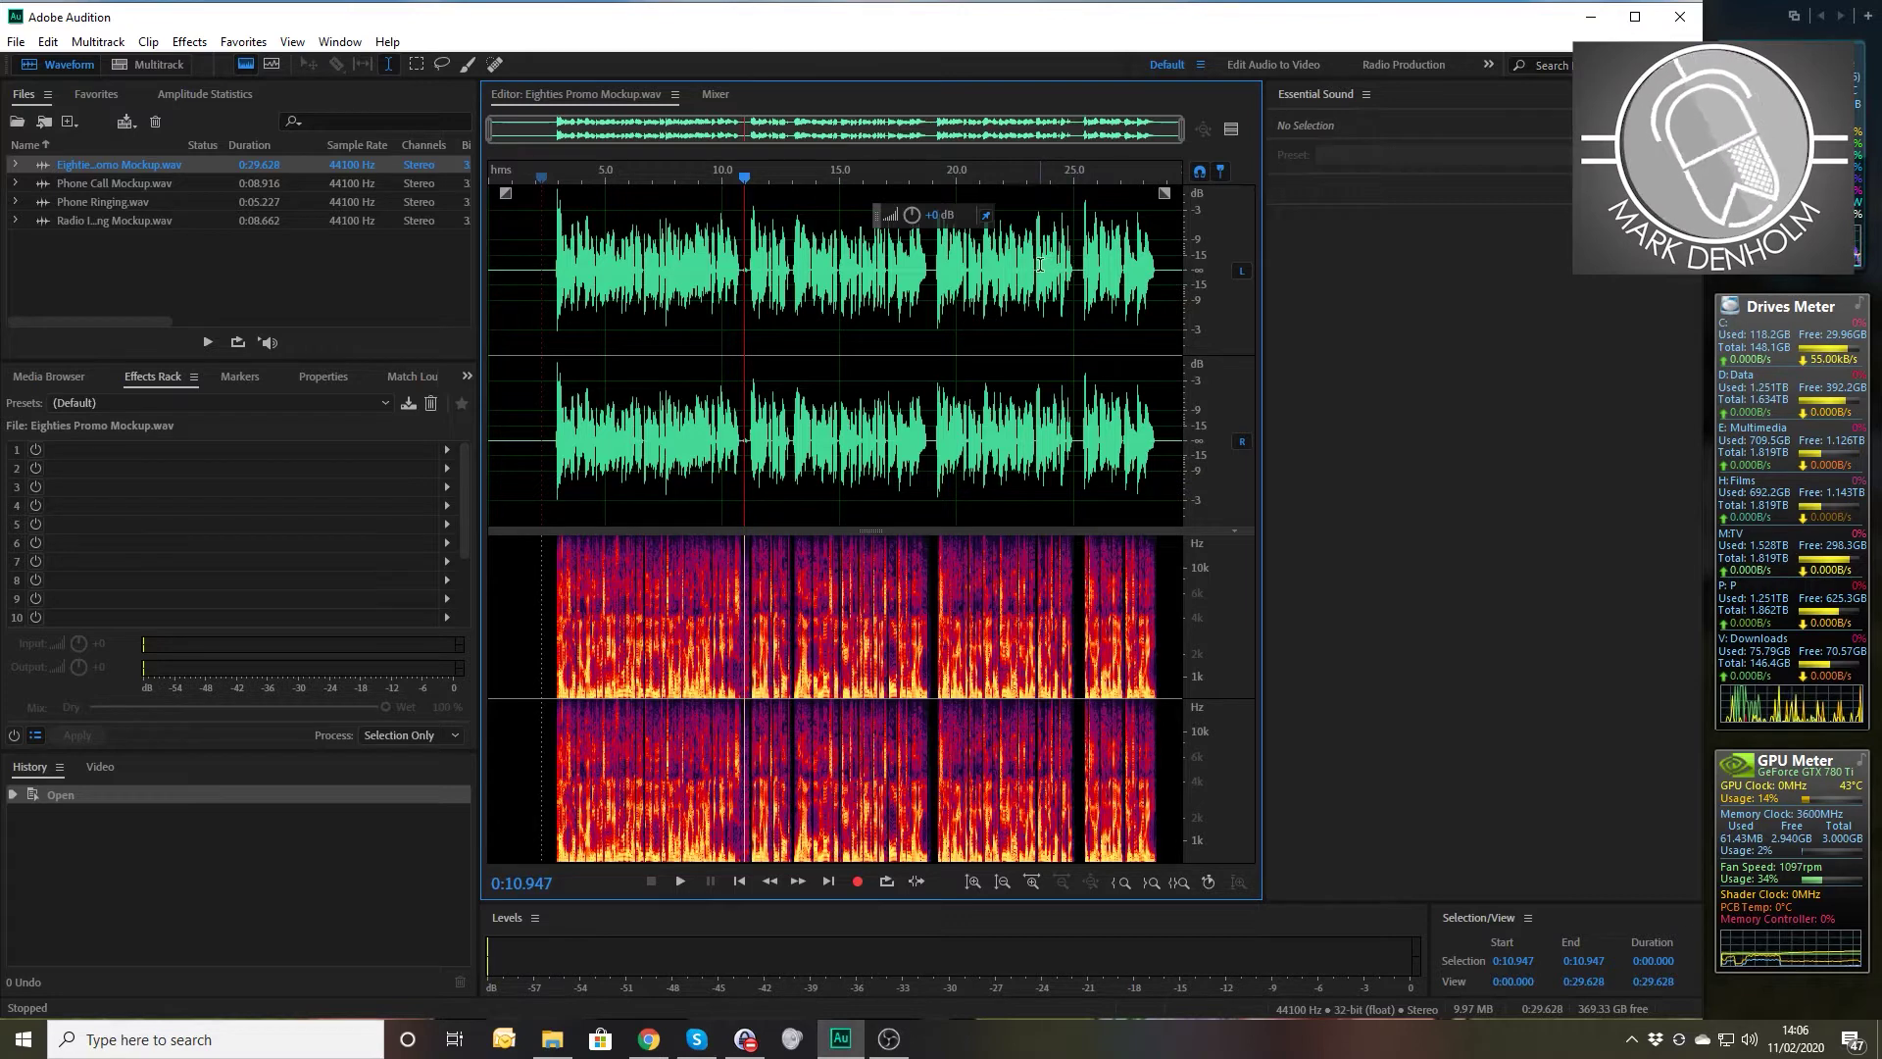
click(1077, 270)
key(space)
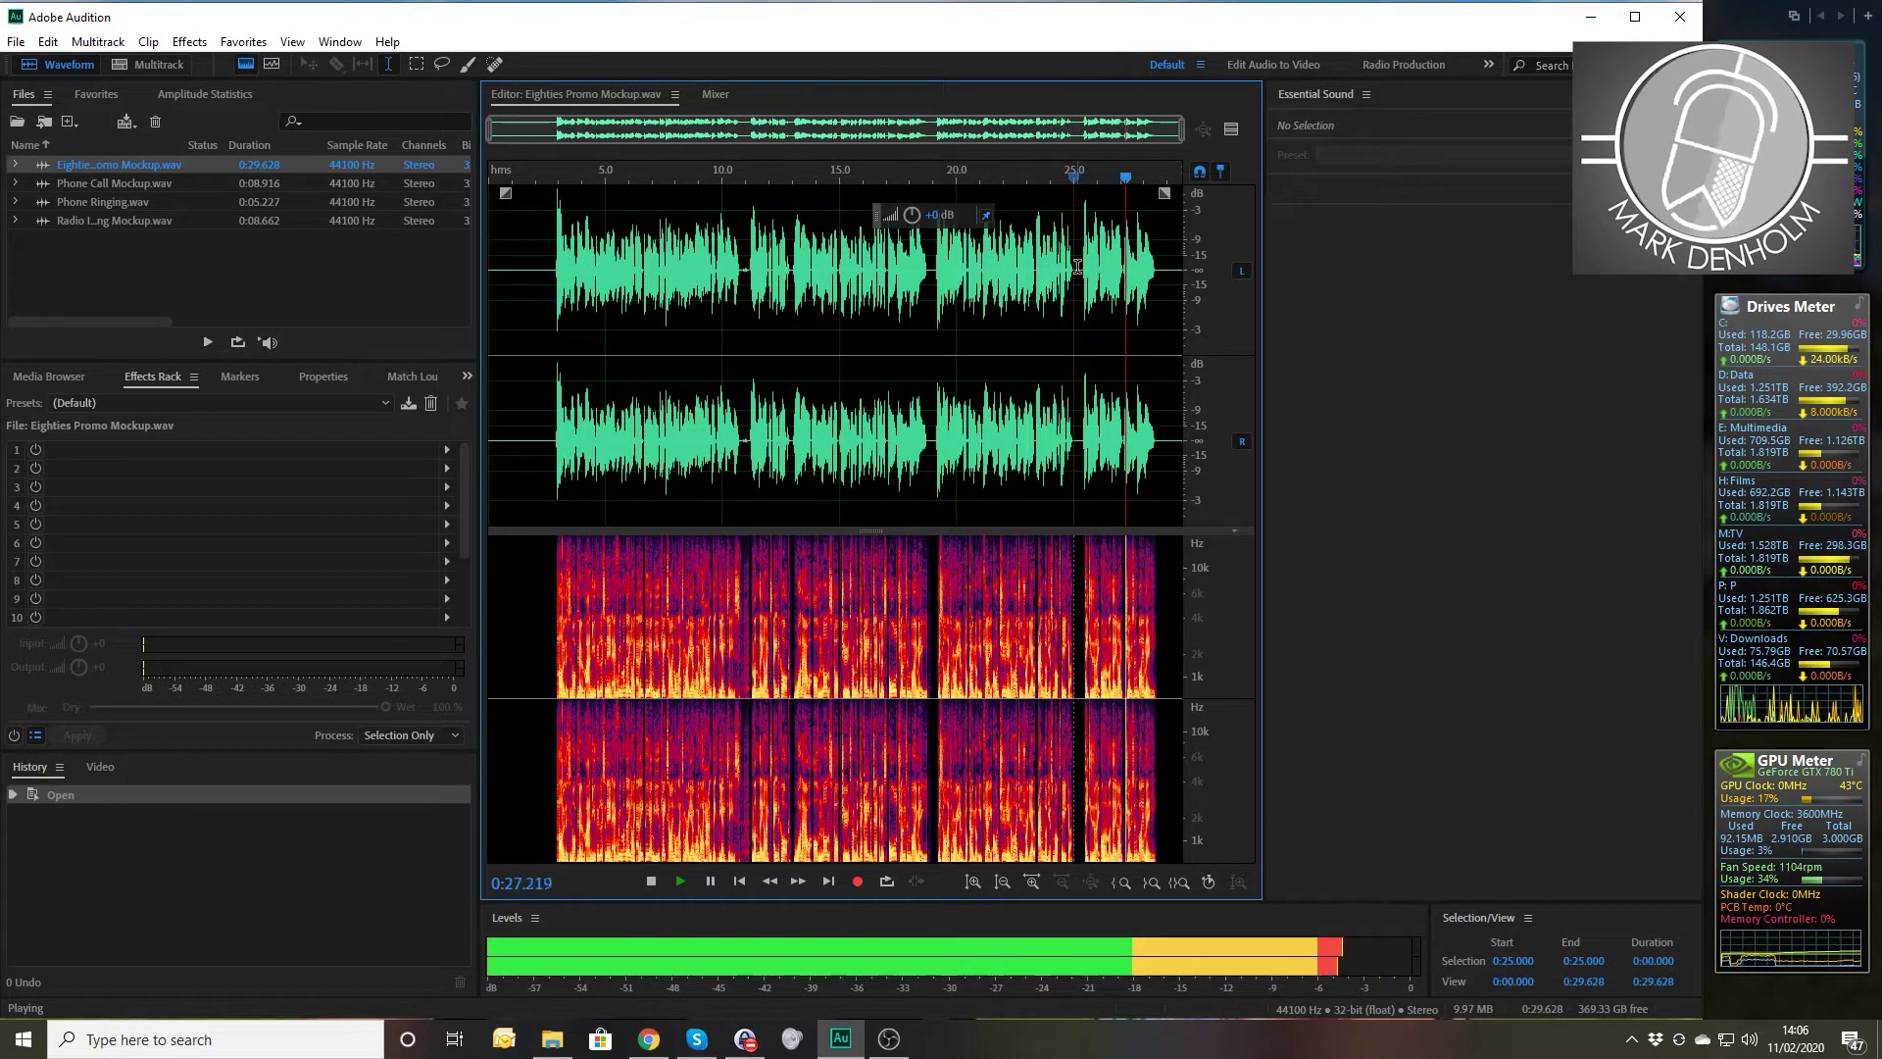
key(space)
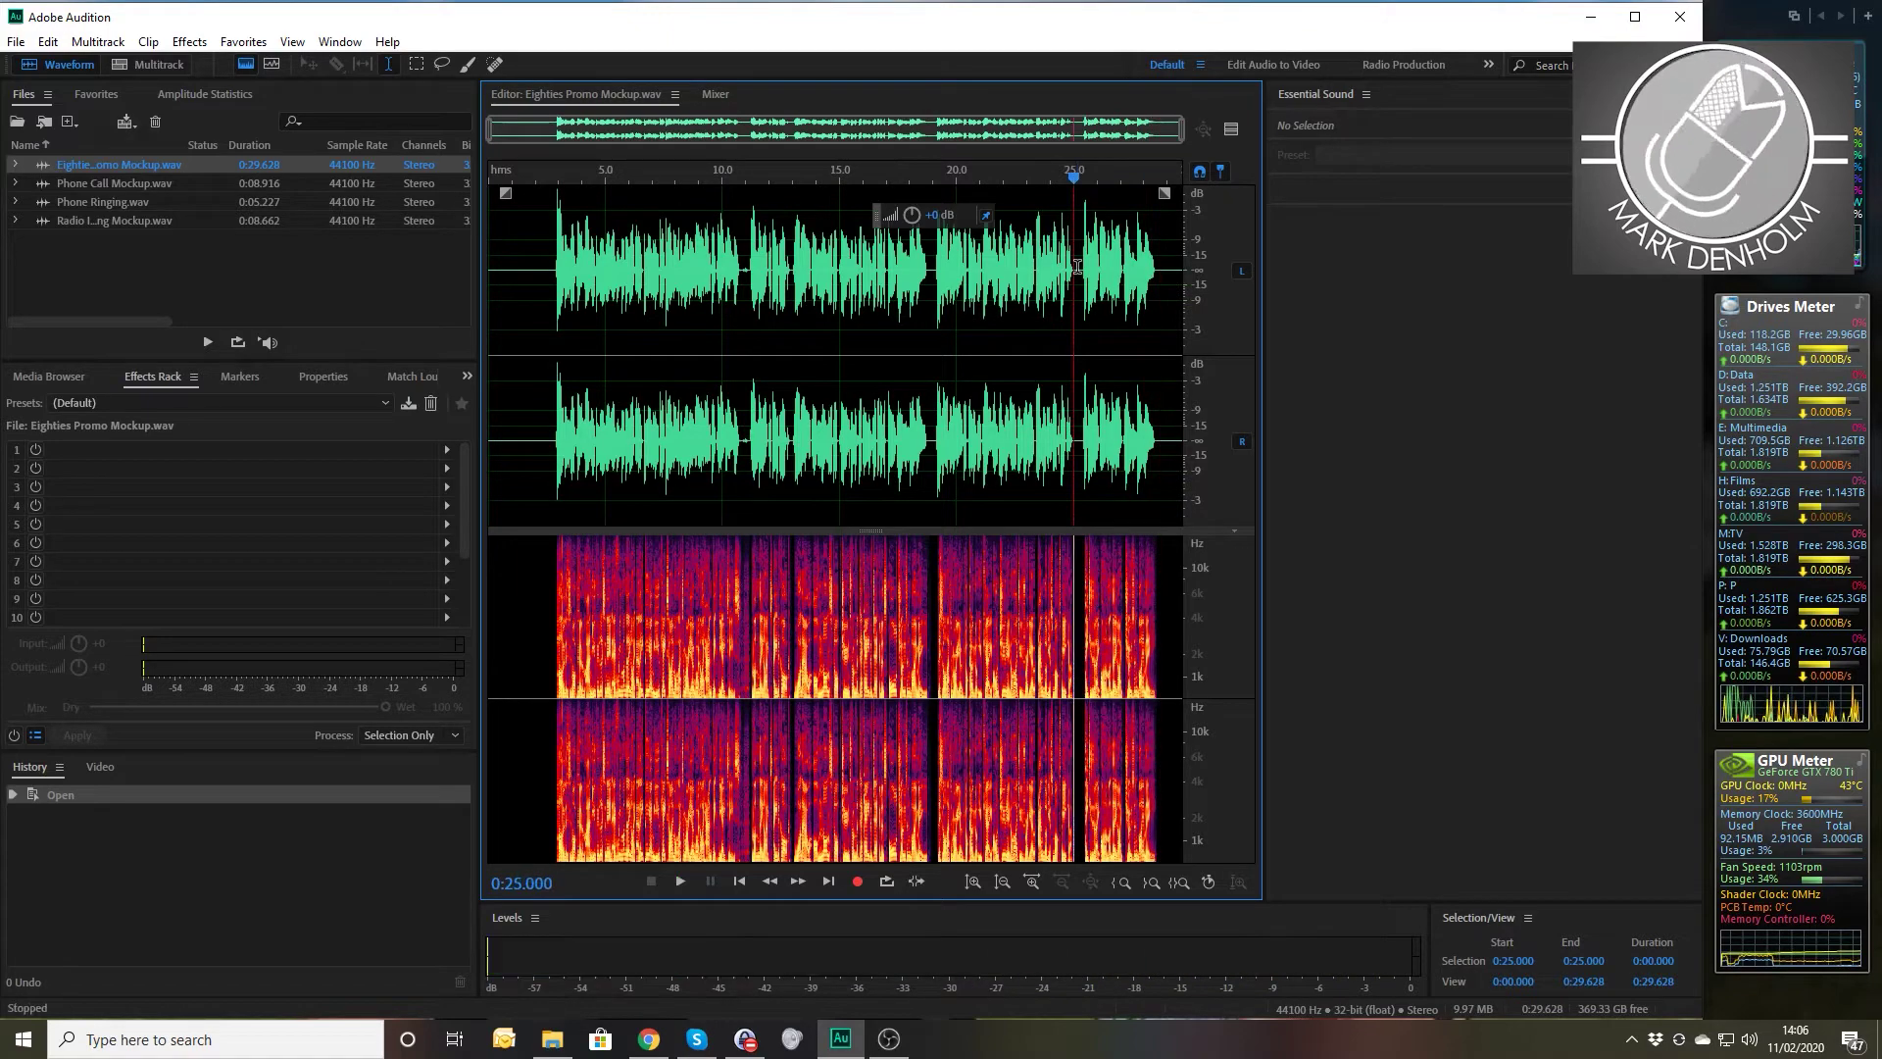
- Zoom in and select the promo from about 25.2 seconds to the end of the file
scroll(1080, 269, up, 4)
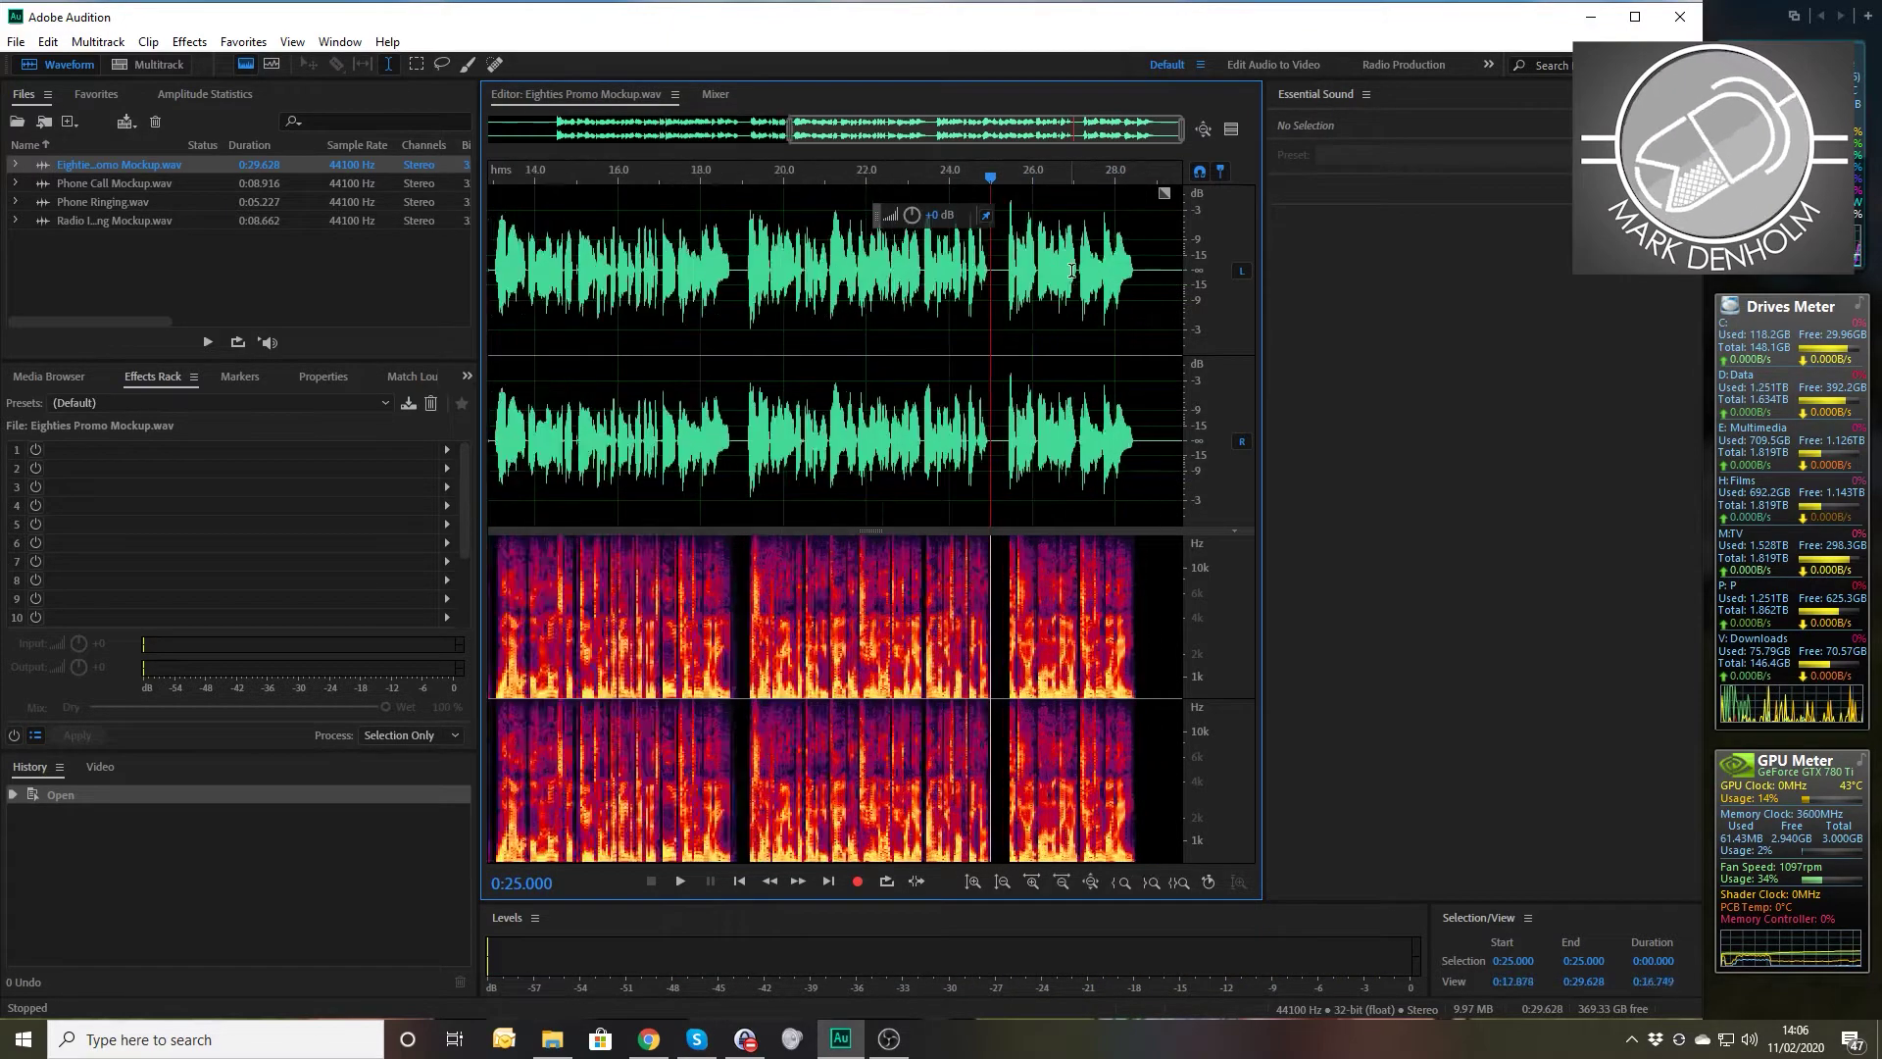
double_click(937, 283)
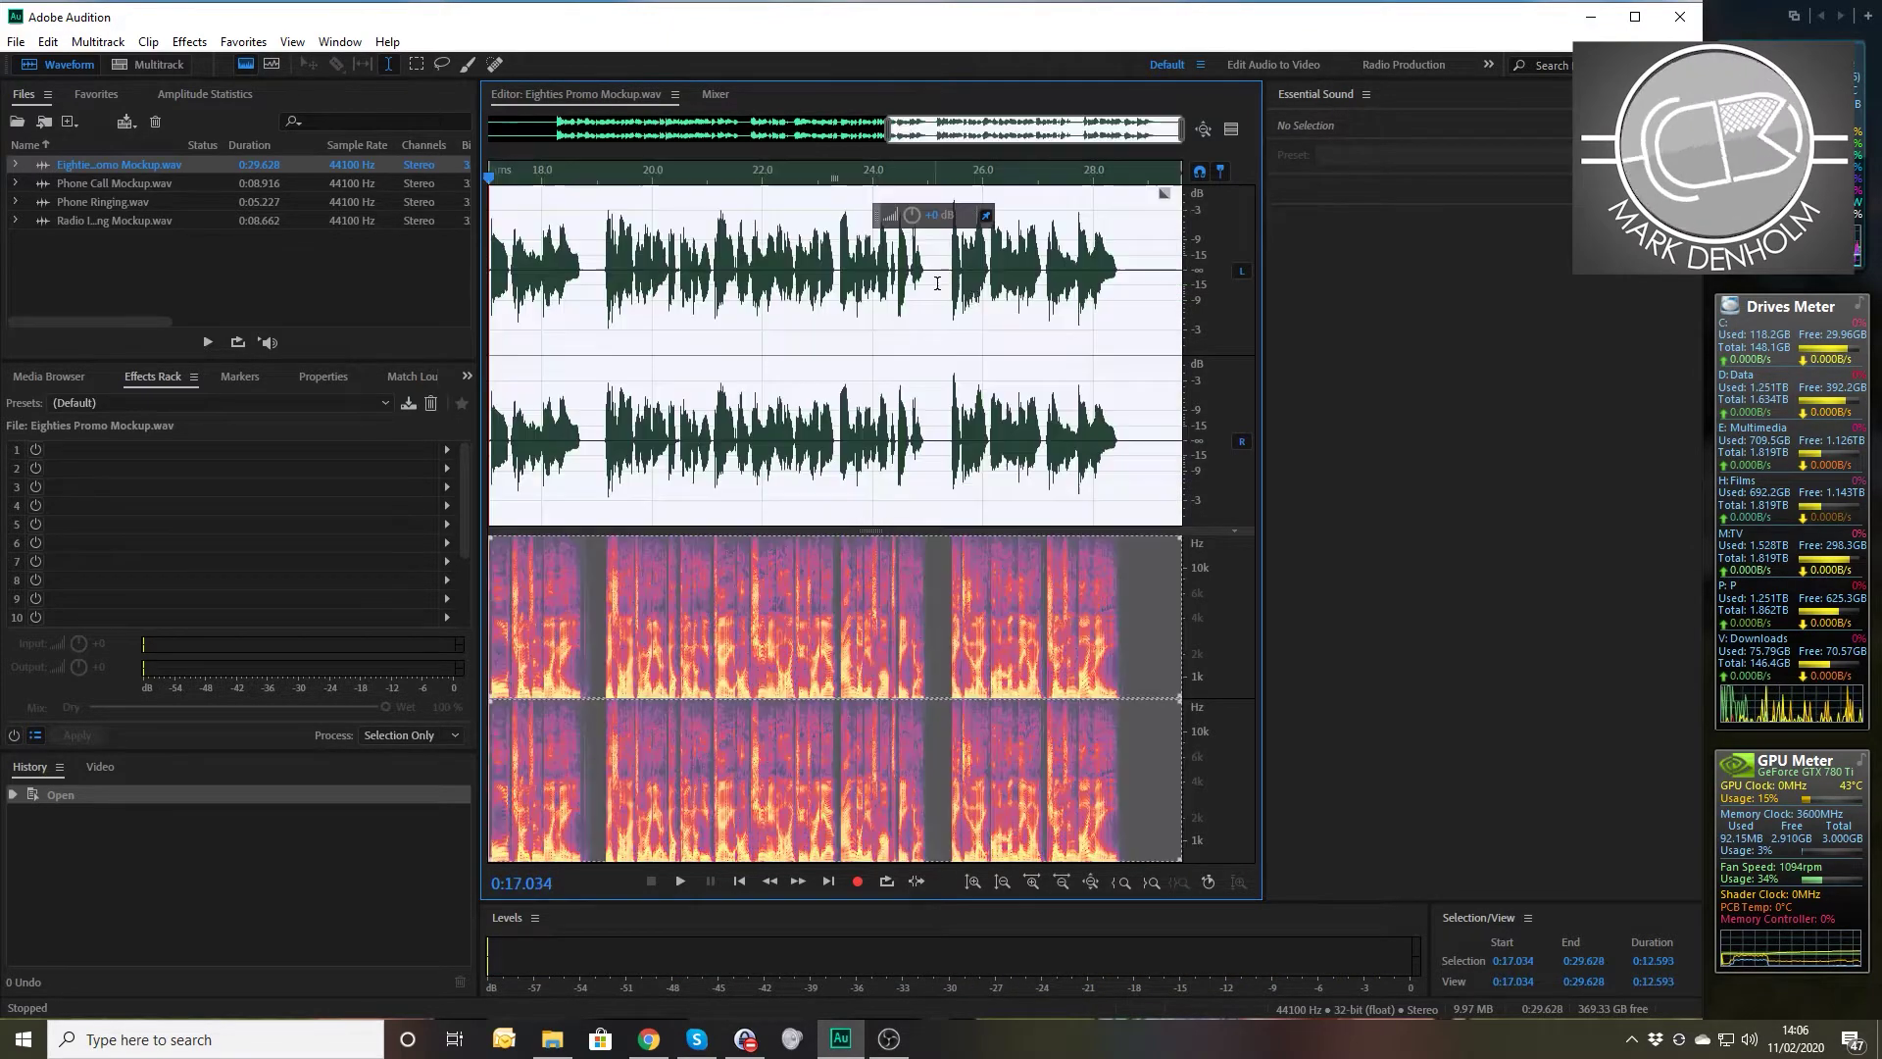
drag(936, 284, 1189, 290)
key(space)
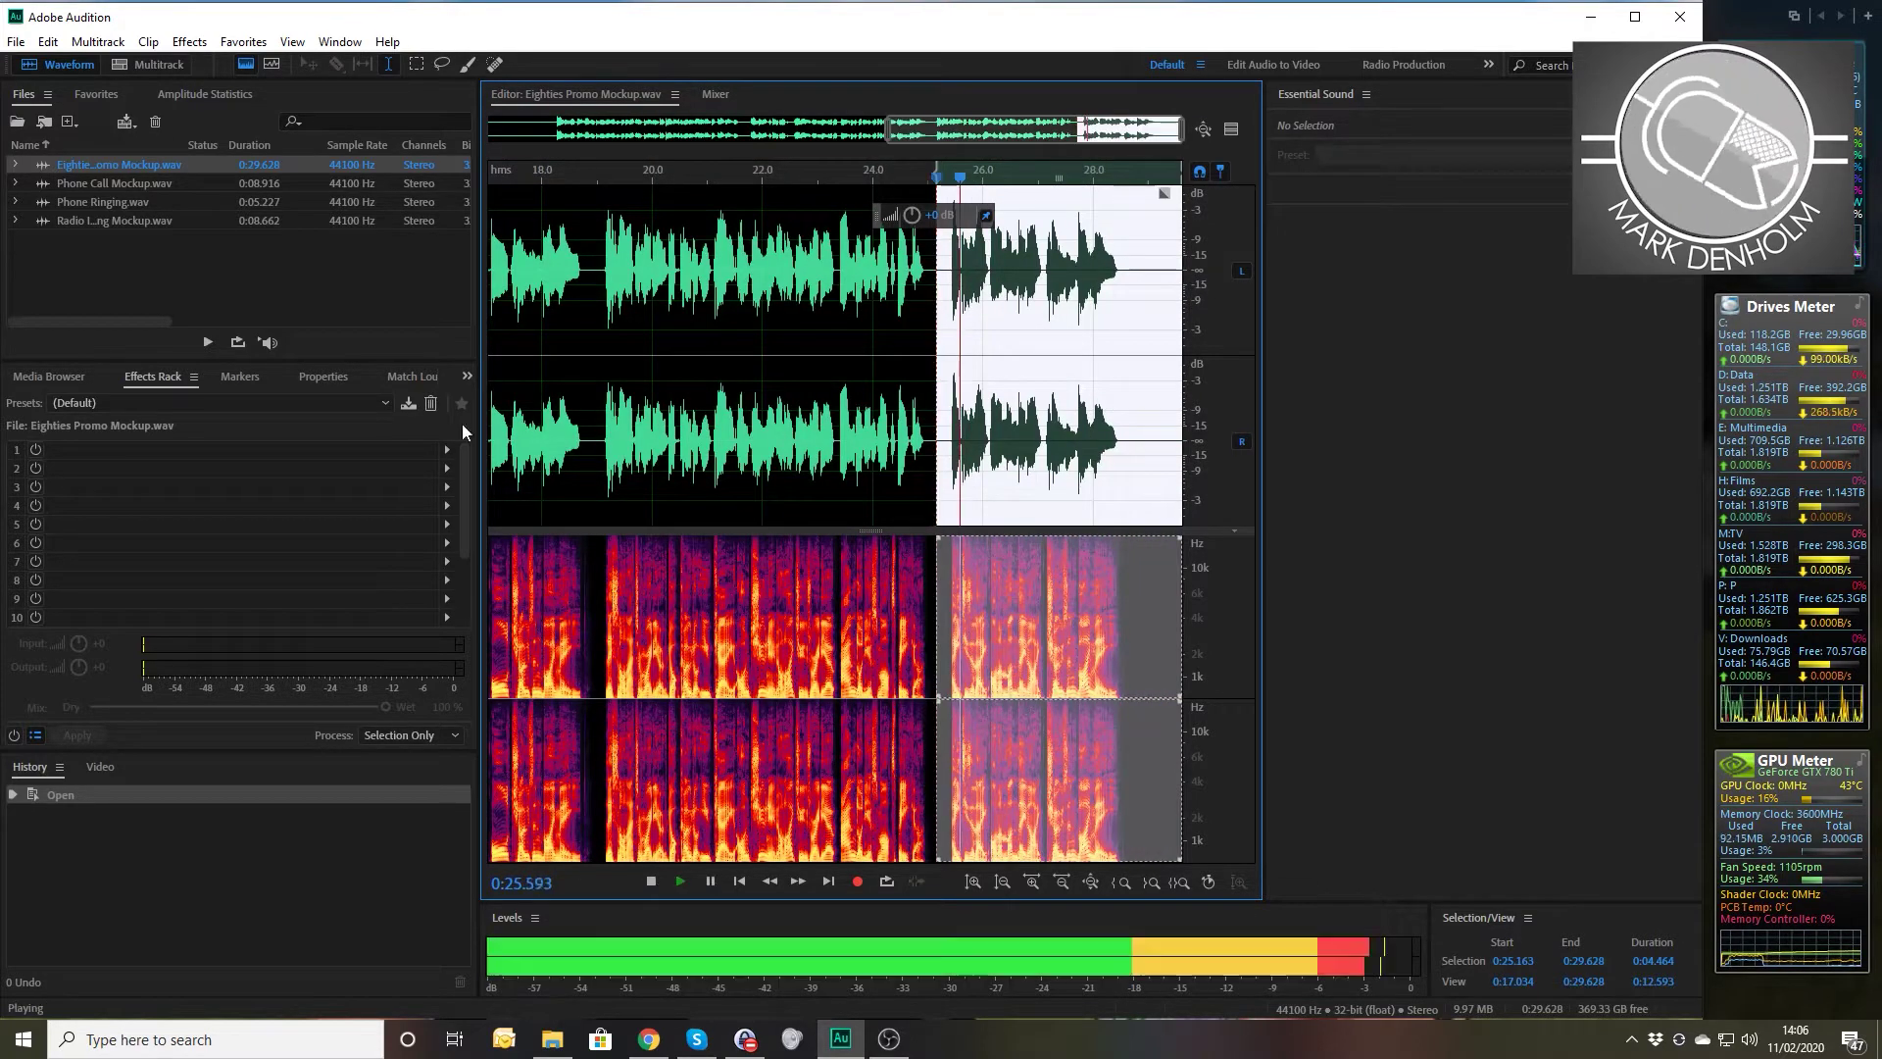
click(446, 451)
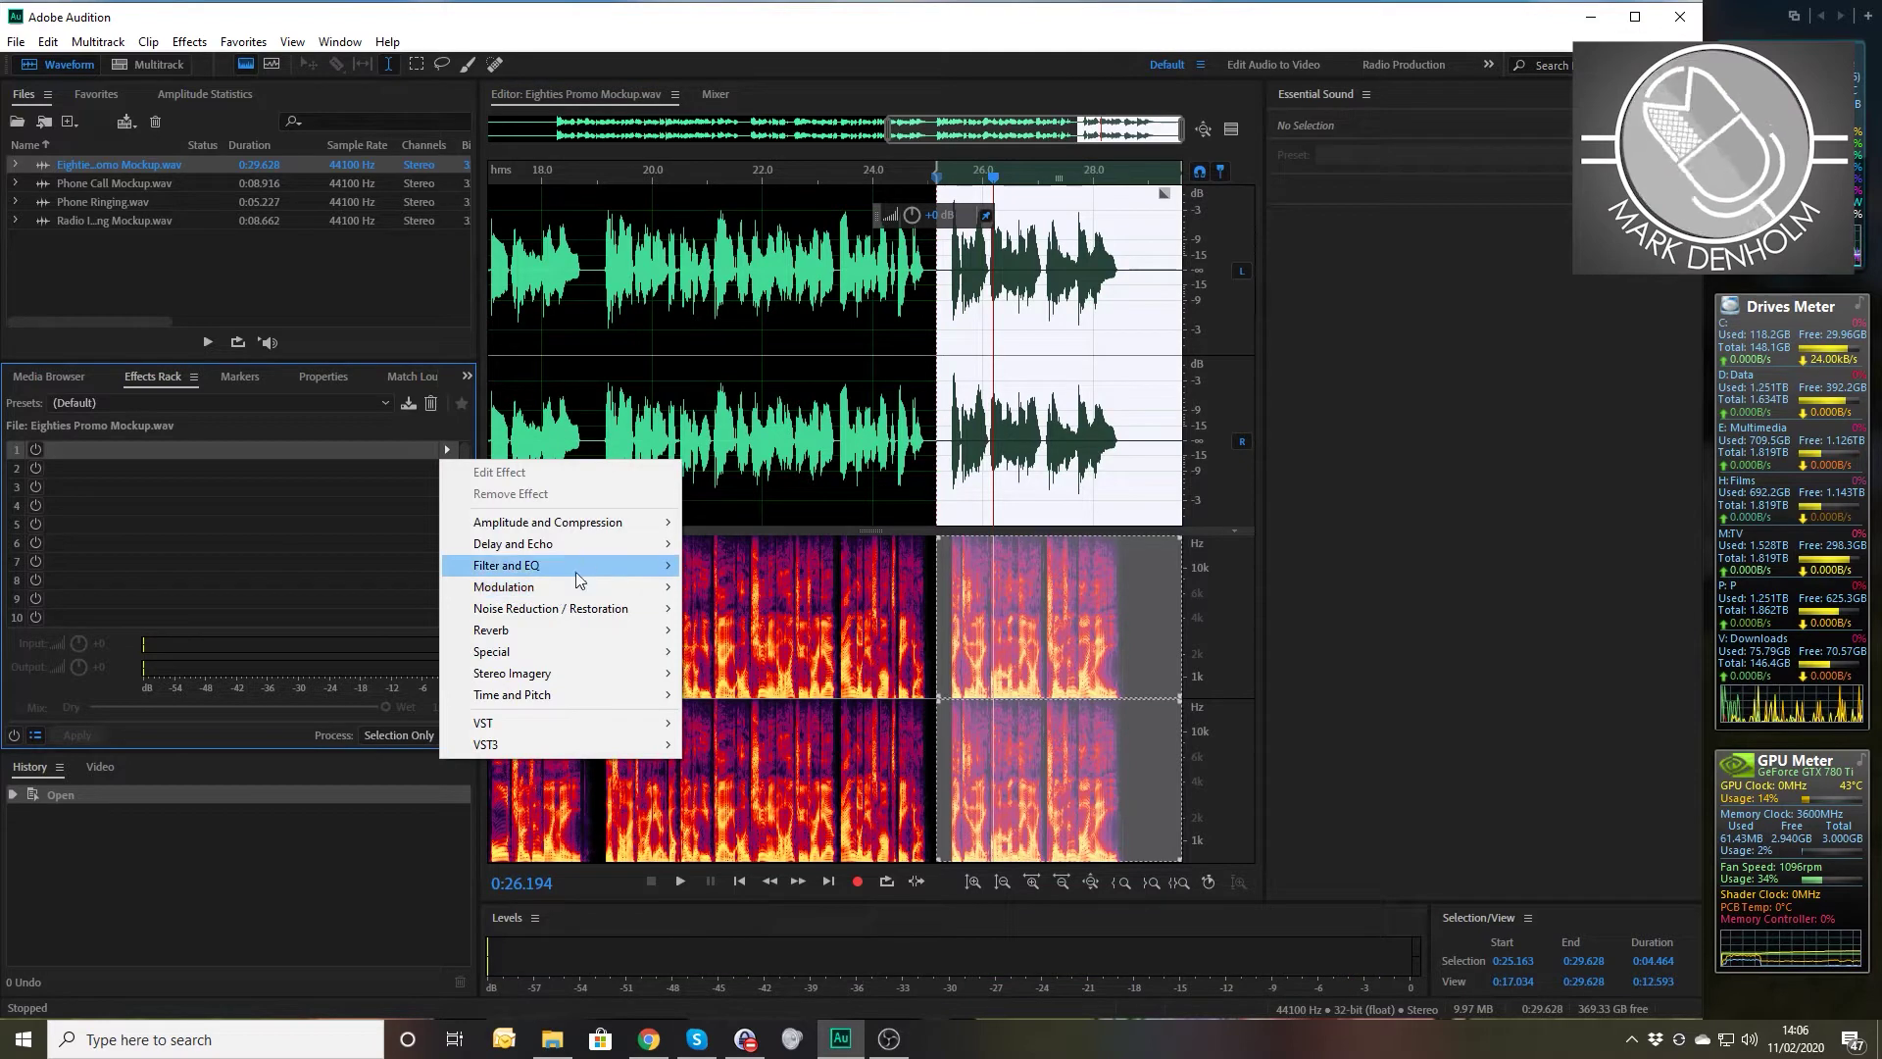
- Add a Parametric Equalizer with the Default preset to the rack and audition the selection
mouse_move(584, 562)
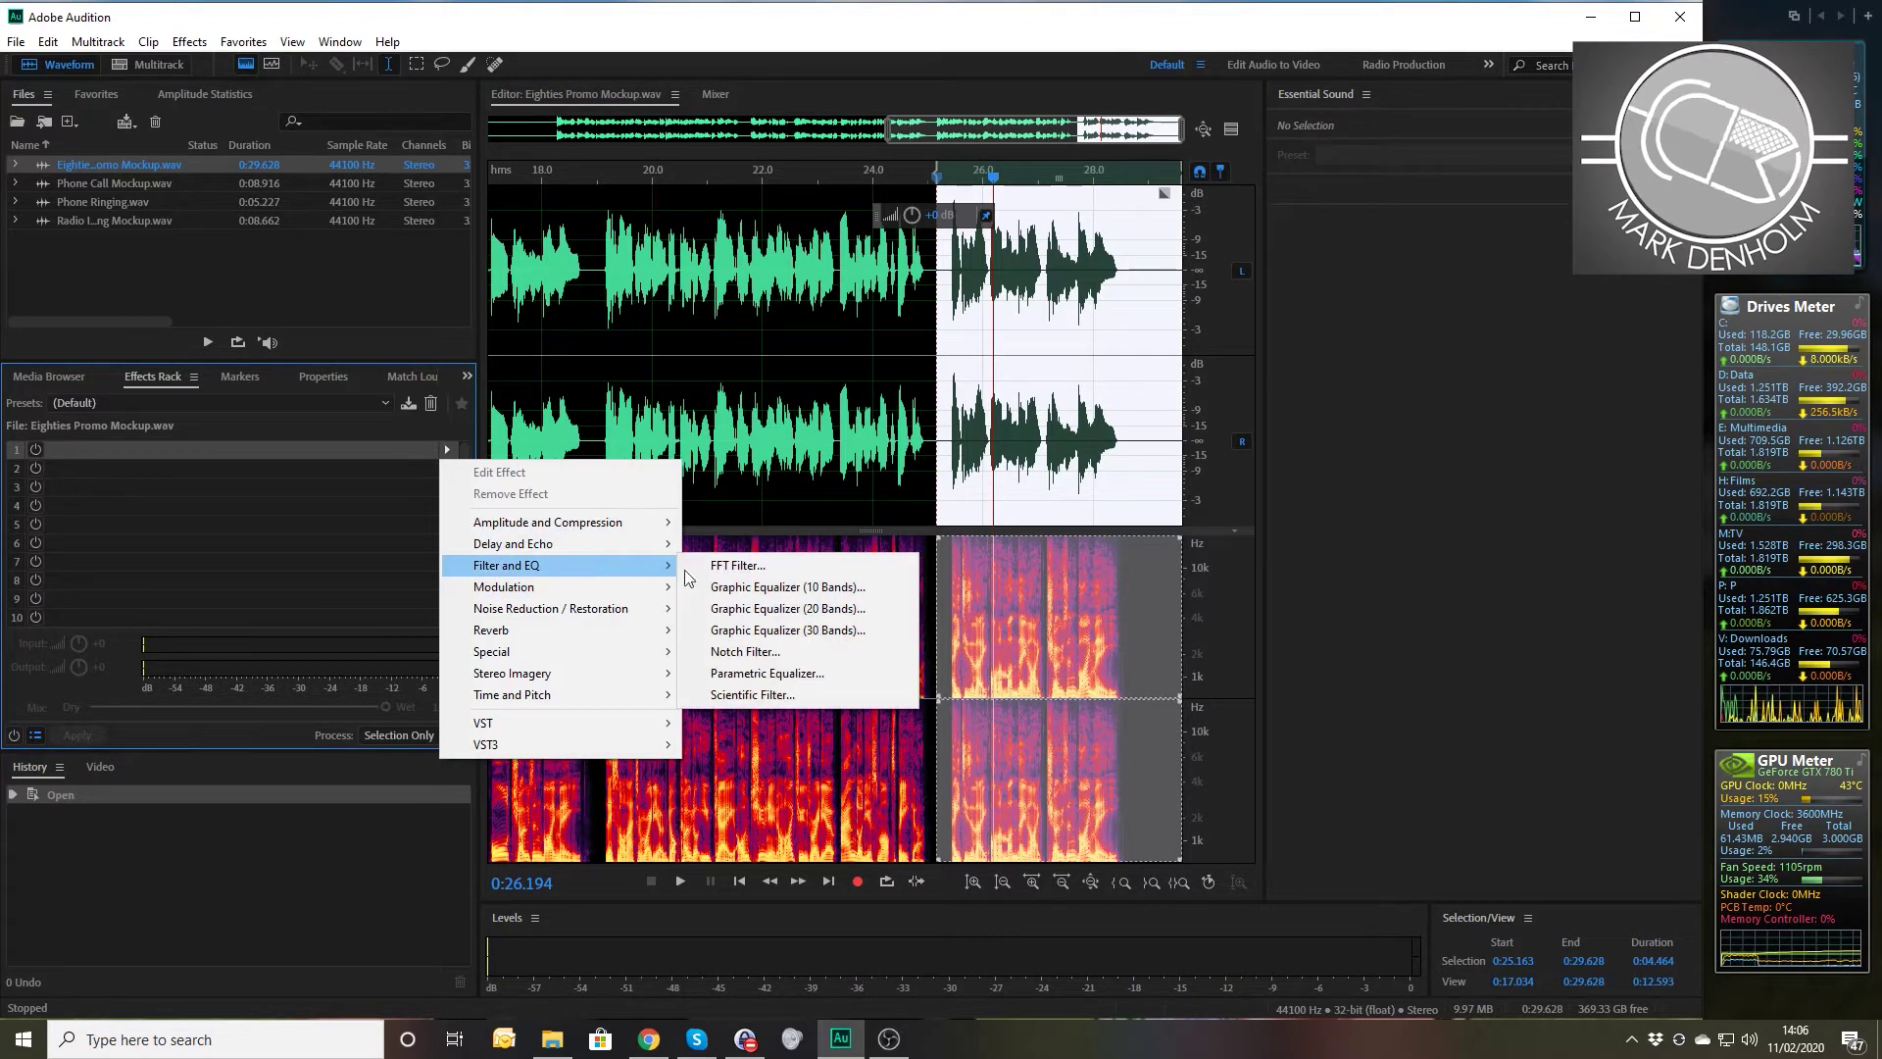
click(752, 673)
click(694, 292)
click(637, 314)
key(space)
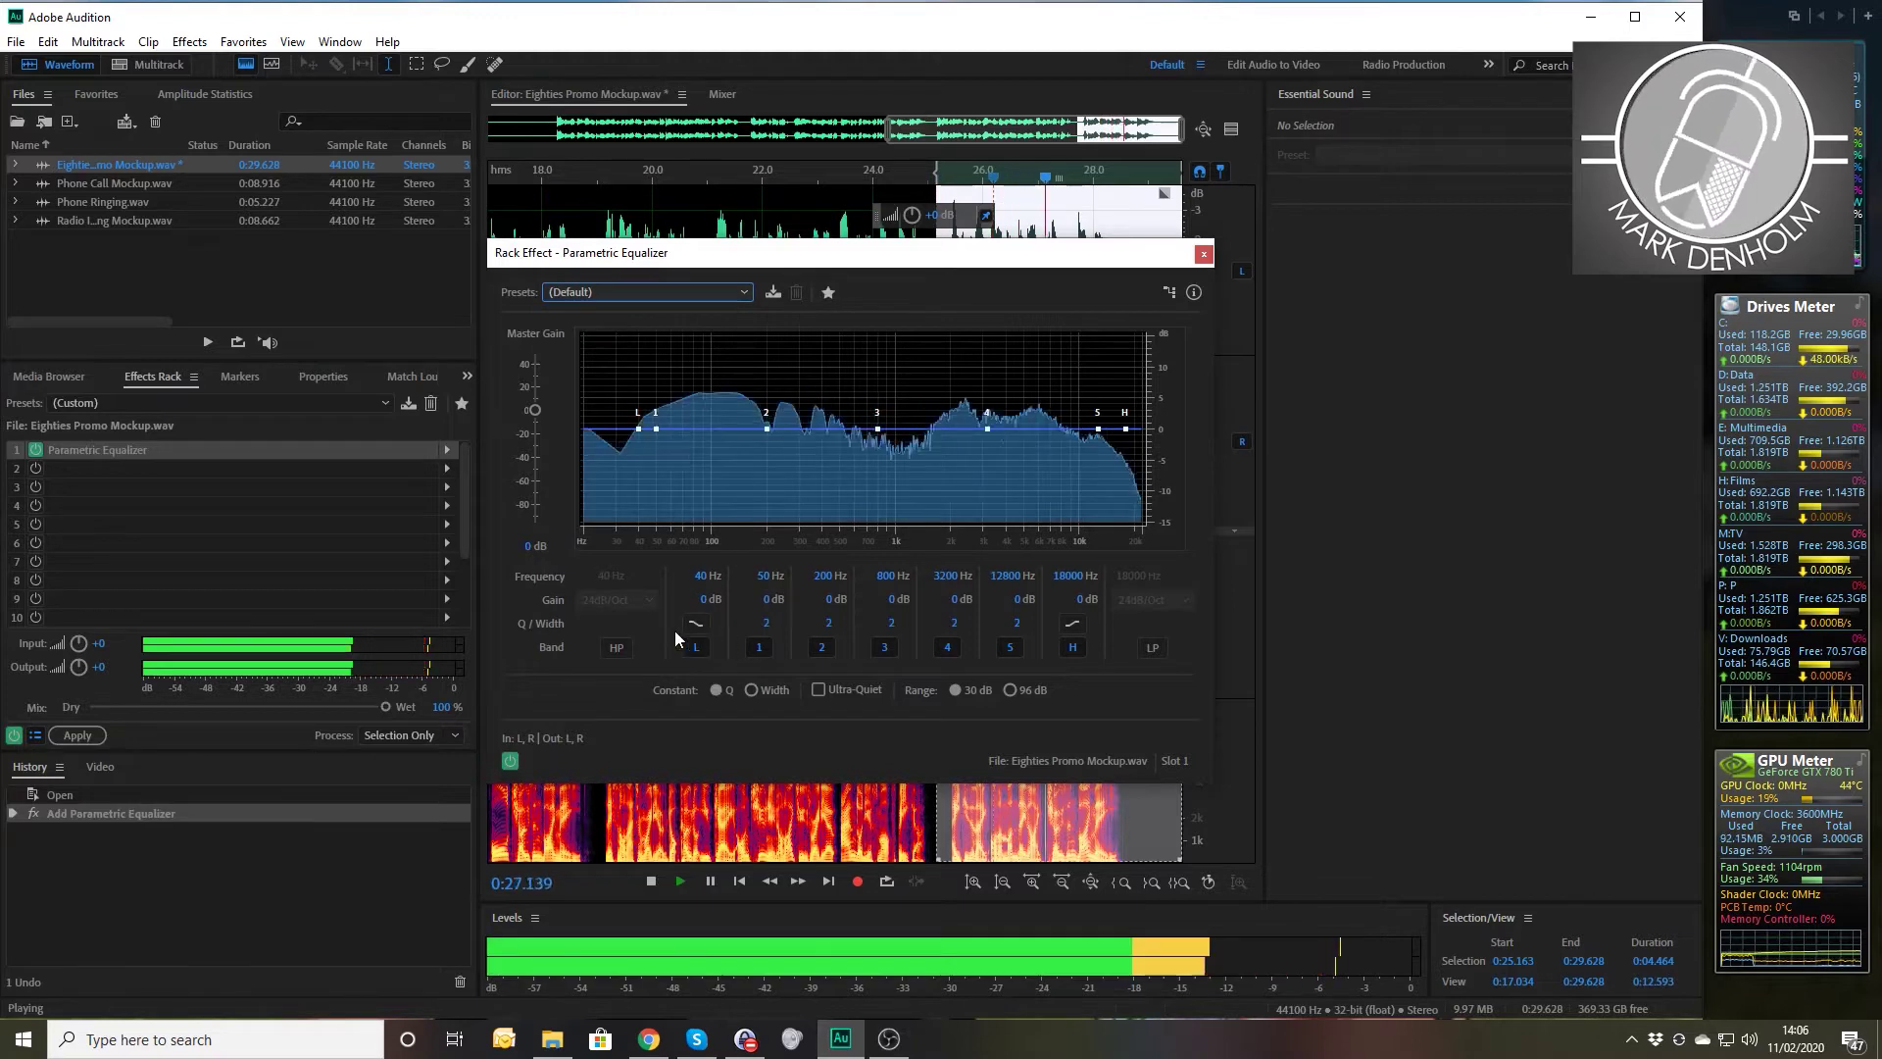
key(space)
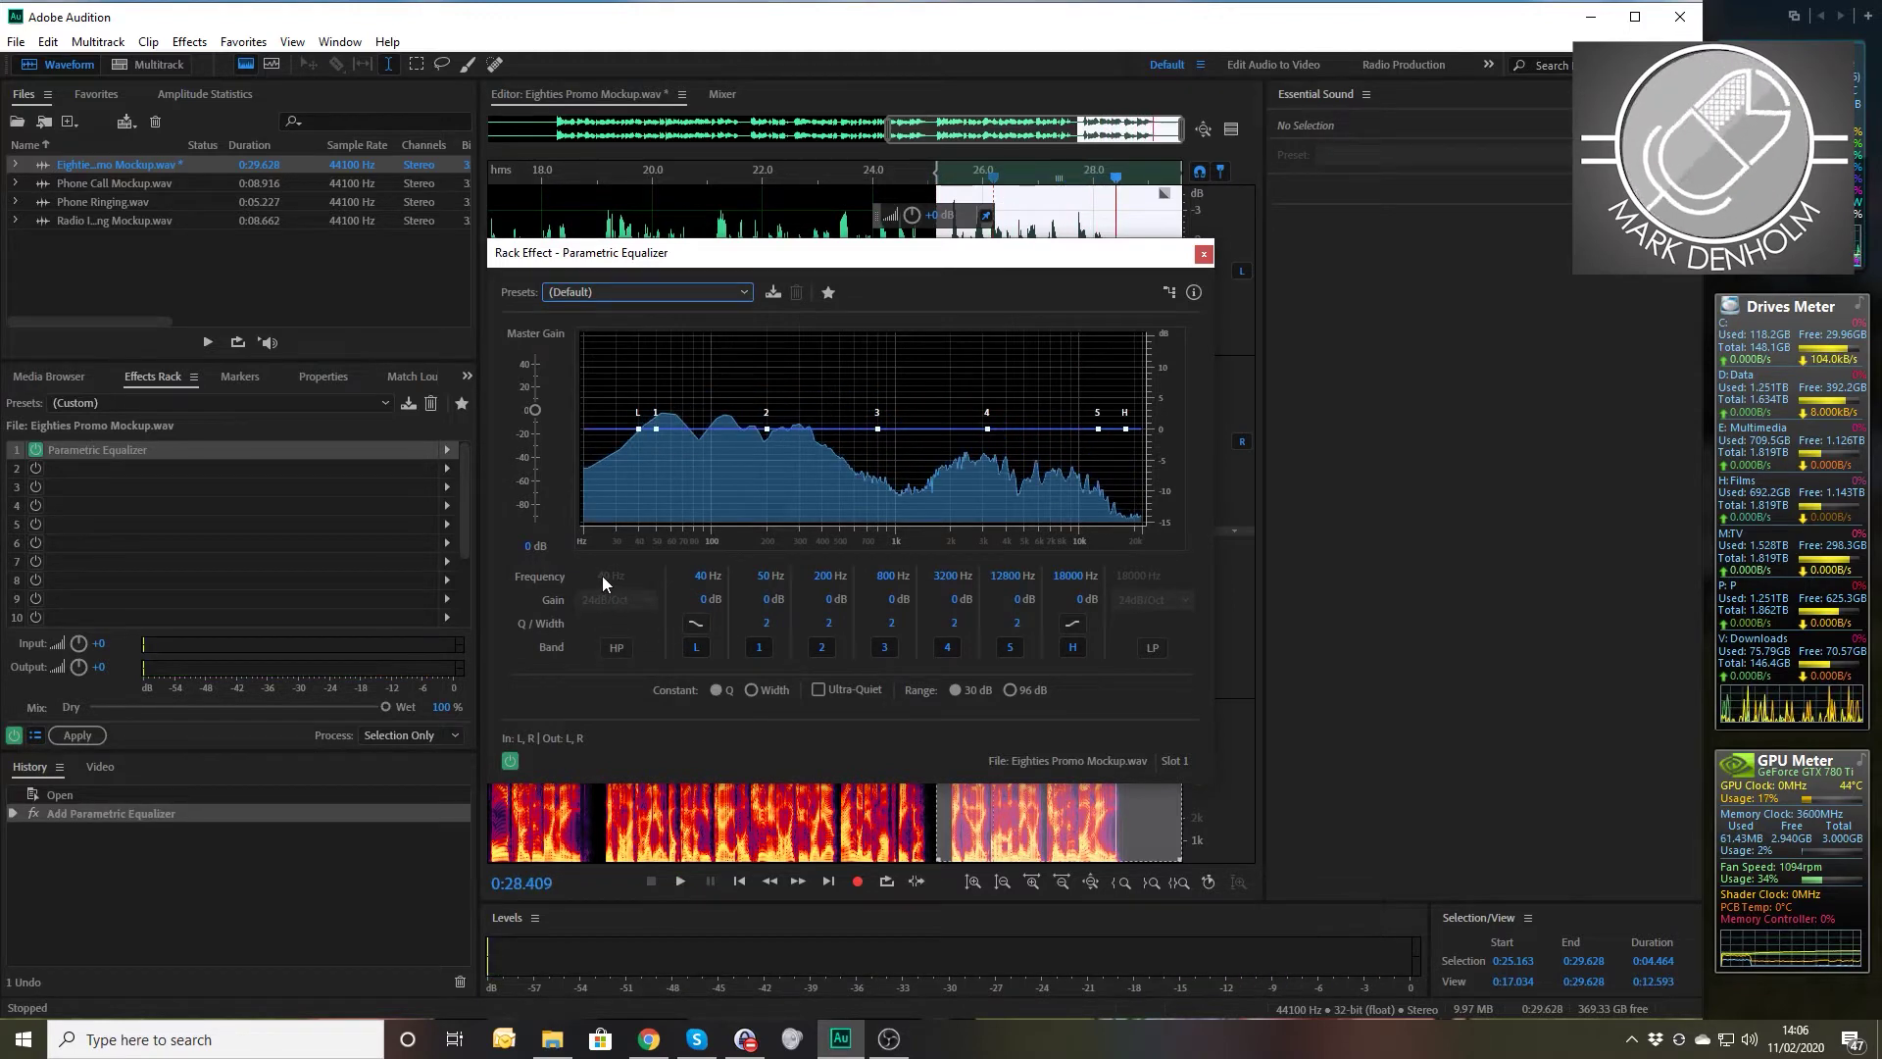
- Enable the equalizer's high-pass band at 250 Hz and play the filtered selection
click(616, 646)
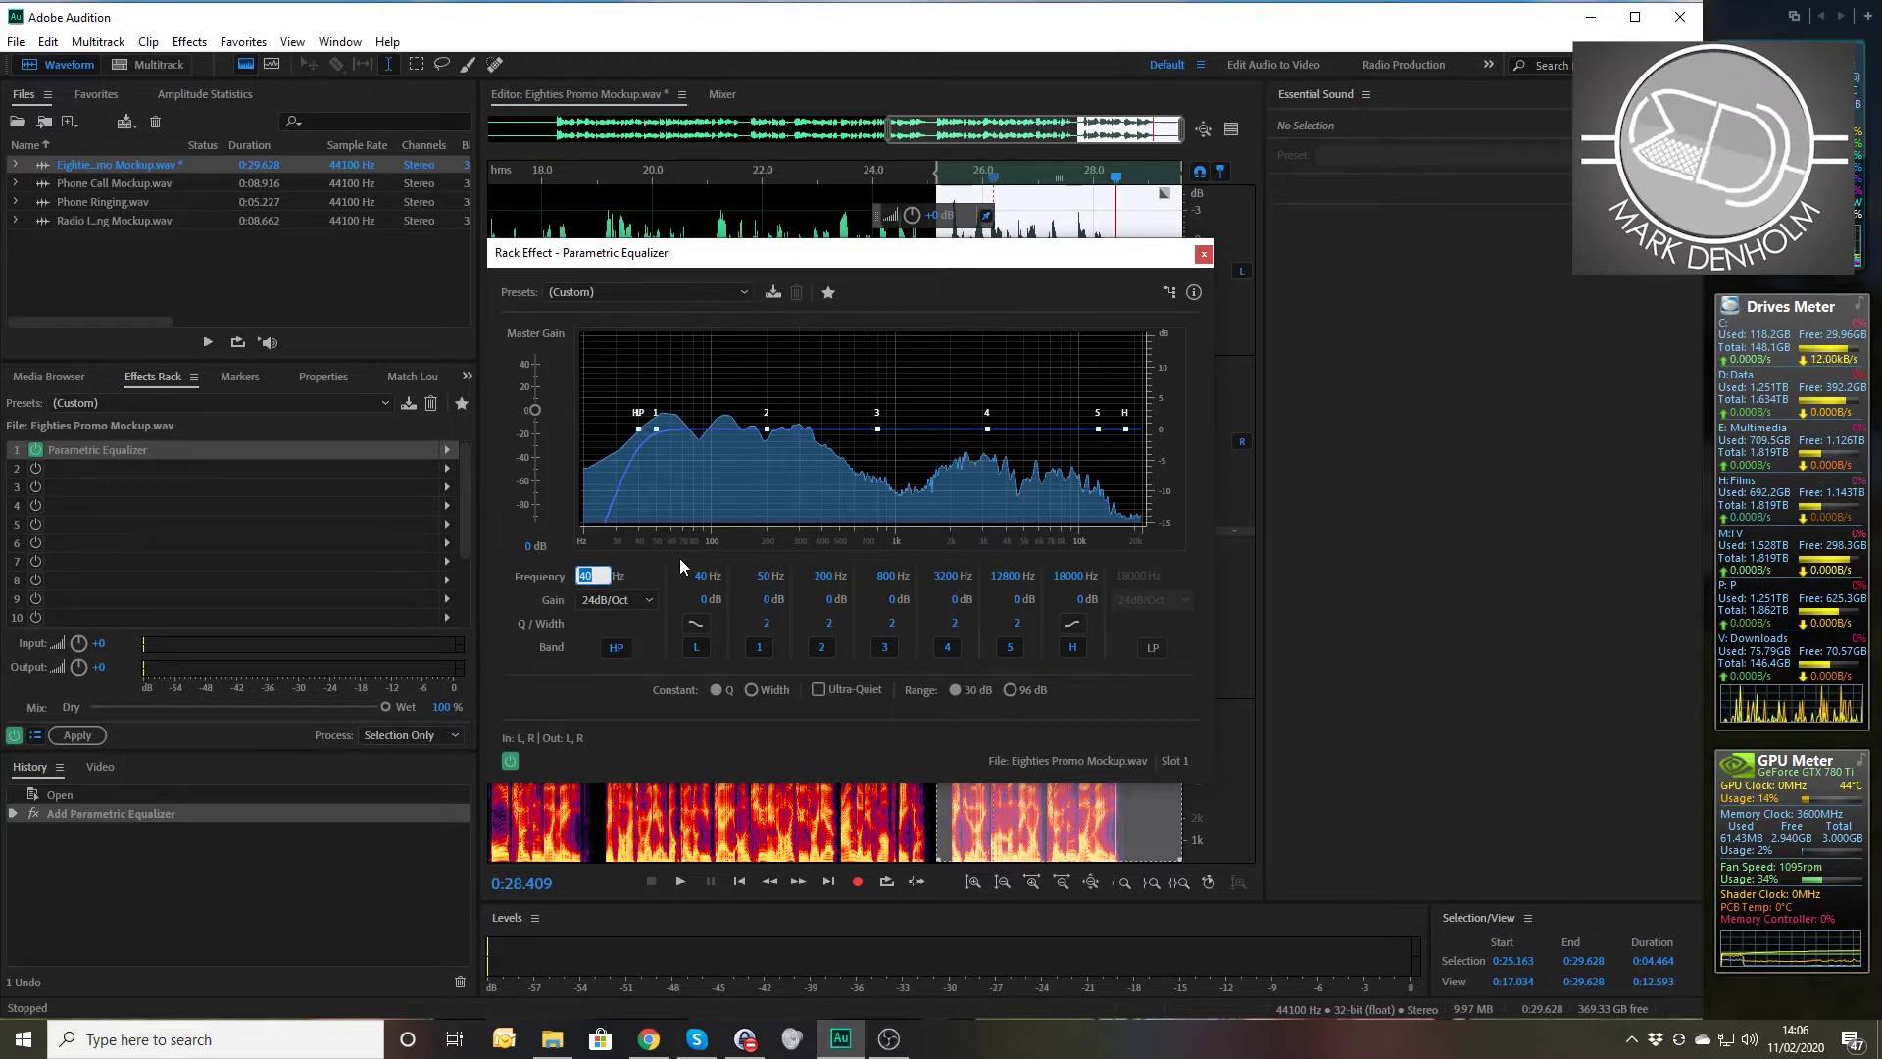
text(250)
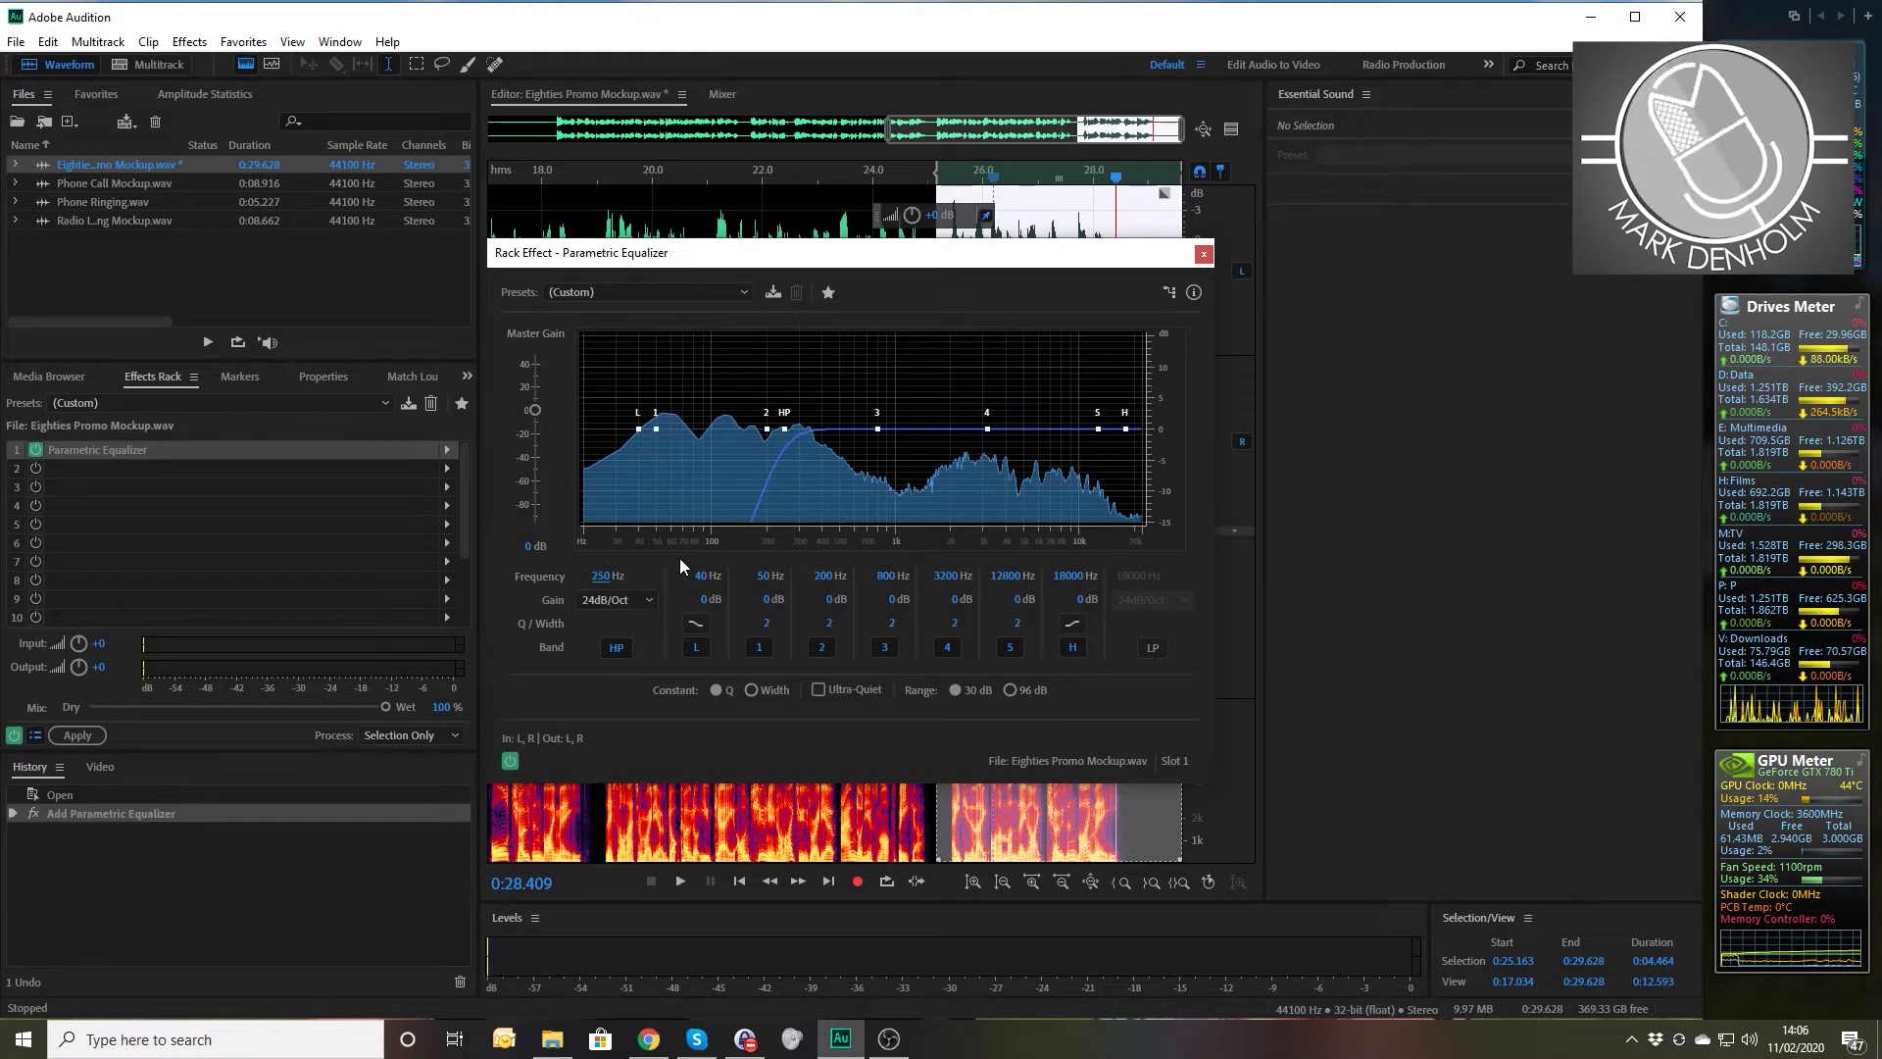
click(1205, 254)
key(space)
- Reselect about 25.2 to 29.1 seconds and apply the equalizer permanently
click(927, 316)
drag(938, 294, 1156, 292)
key(space)
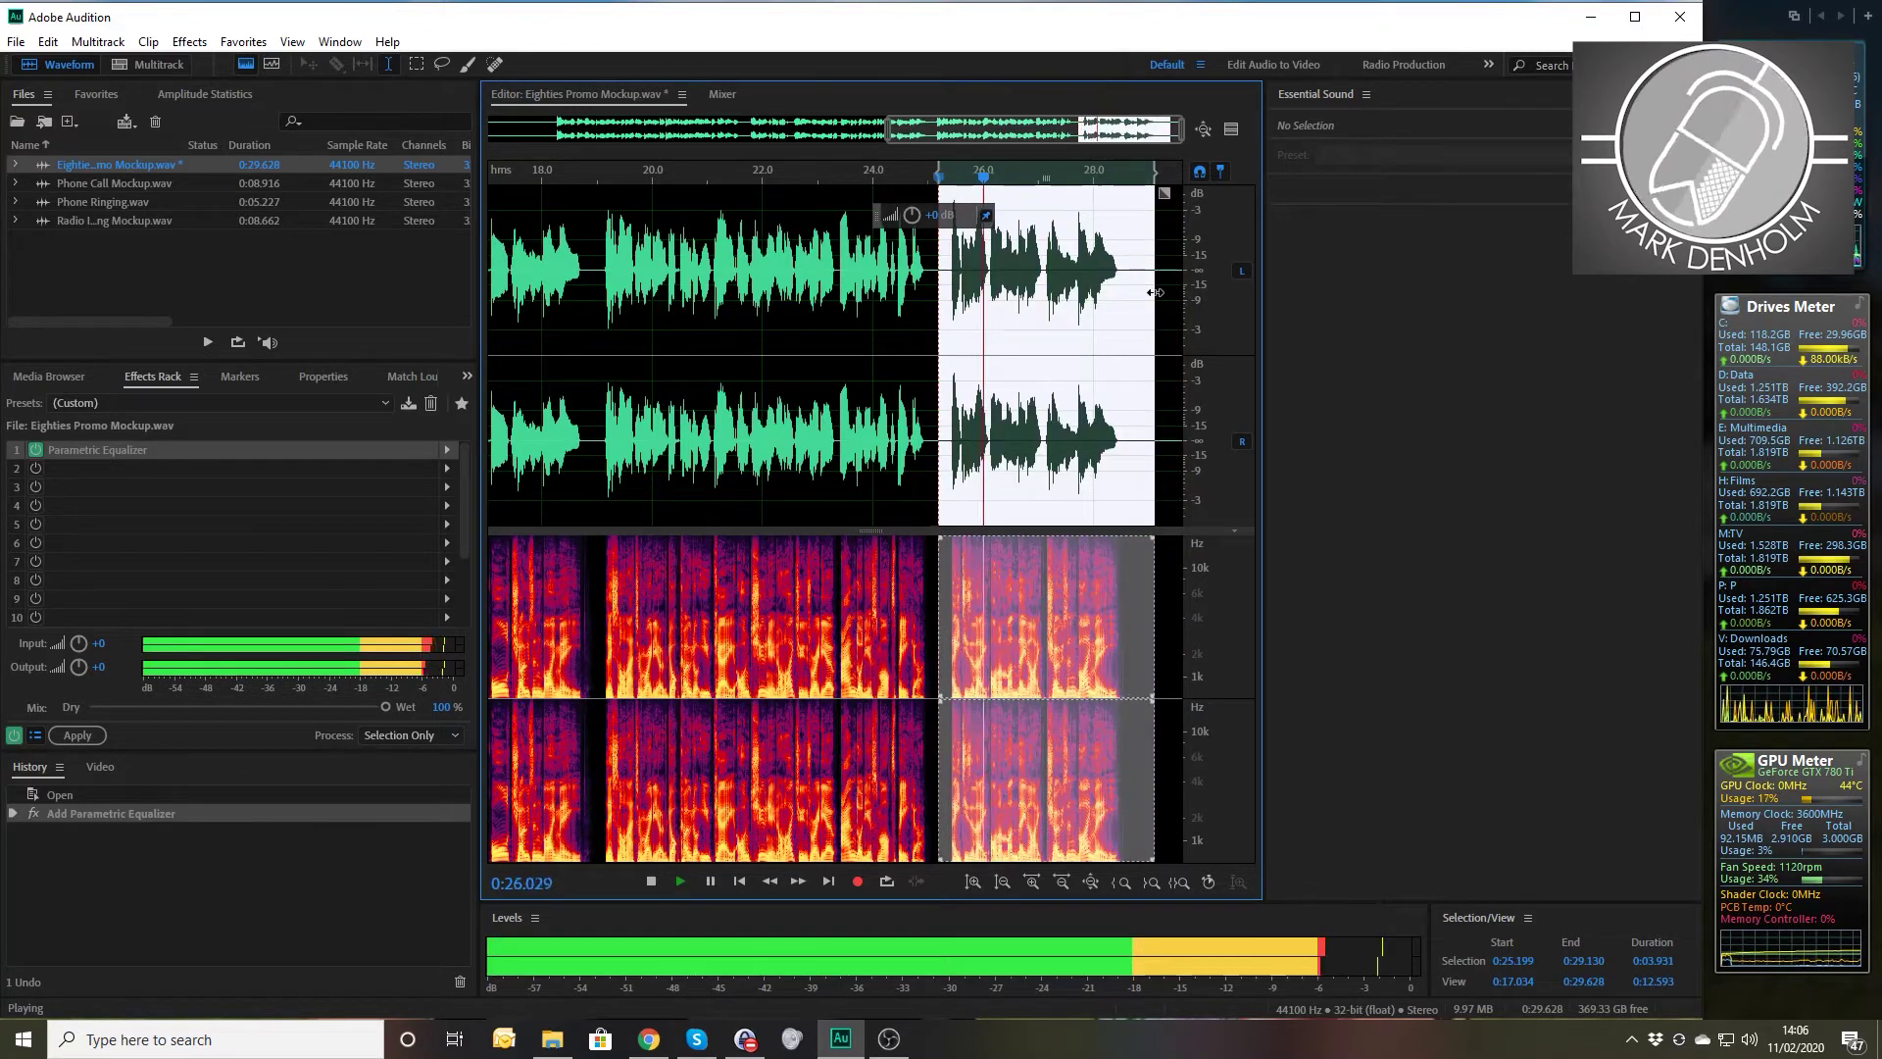
click(81, 737)
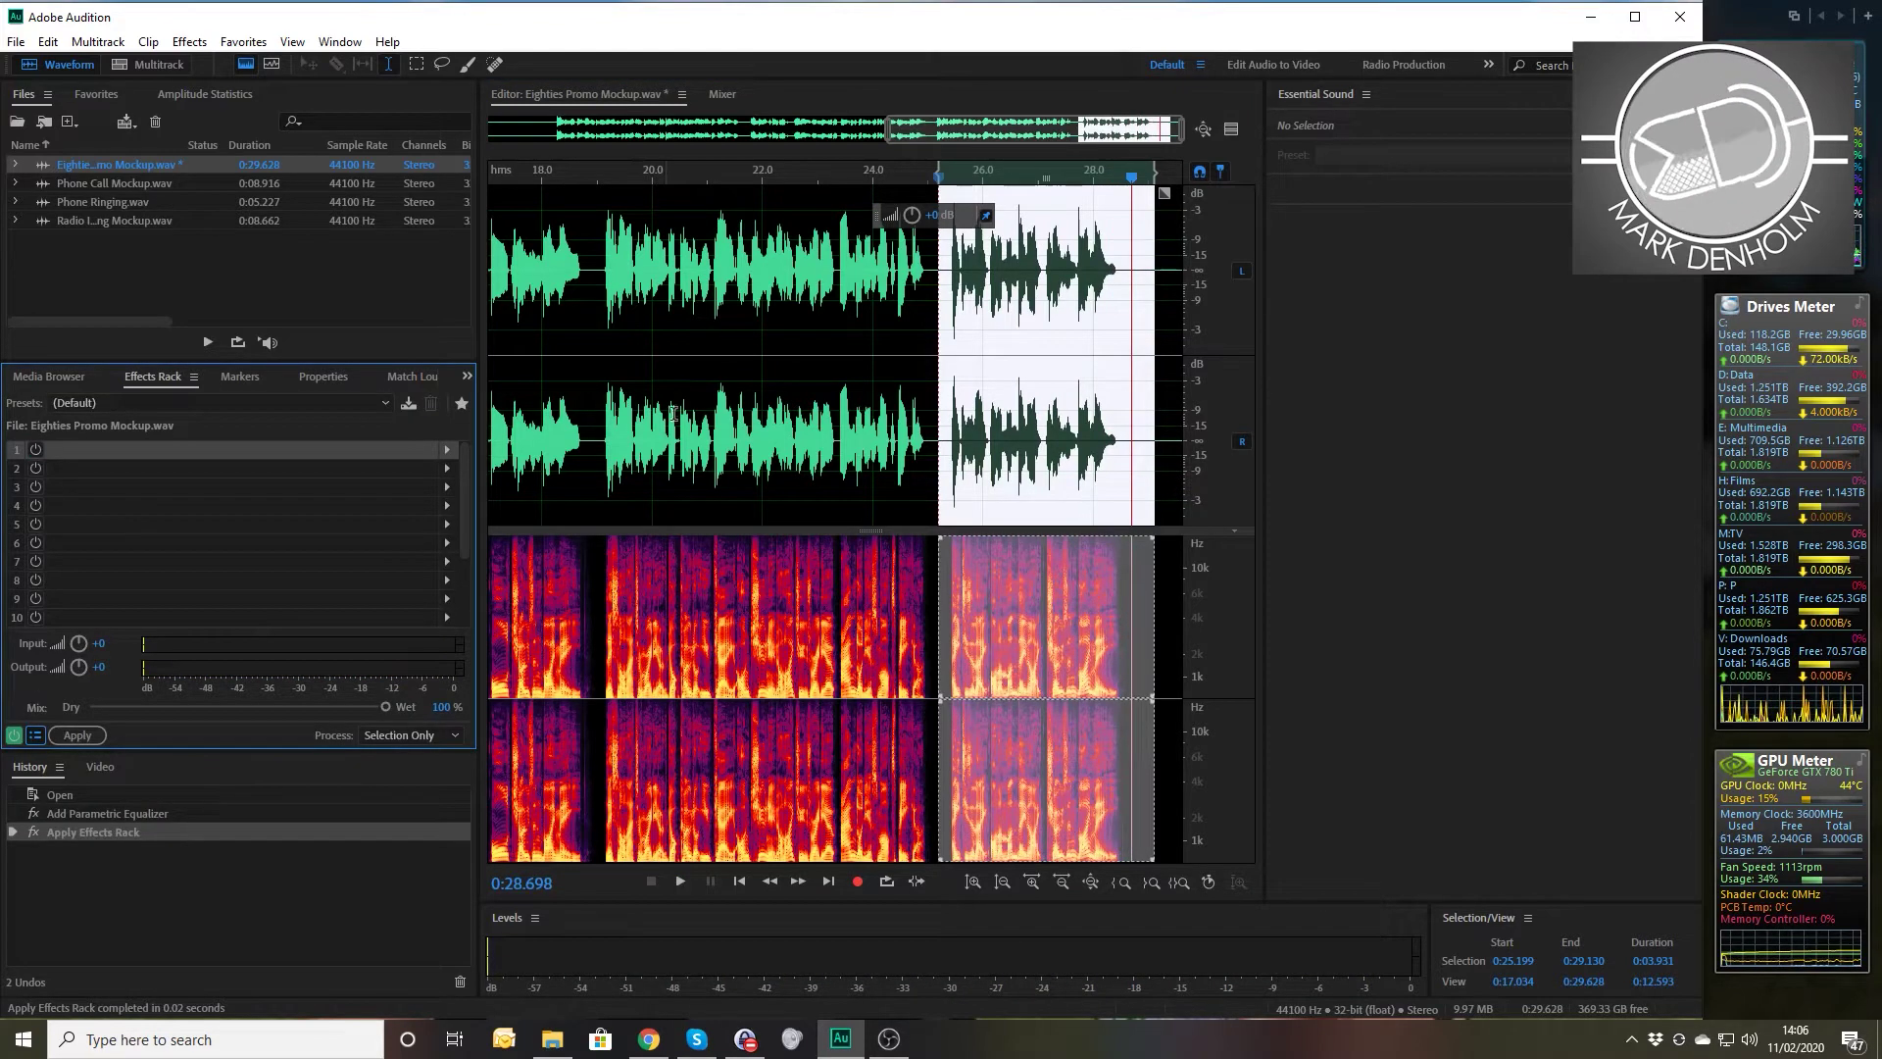
click(574, 432)
- Play the promo from about 18.8 seconds to hear the processed ending
click(588, 415)
key(space)
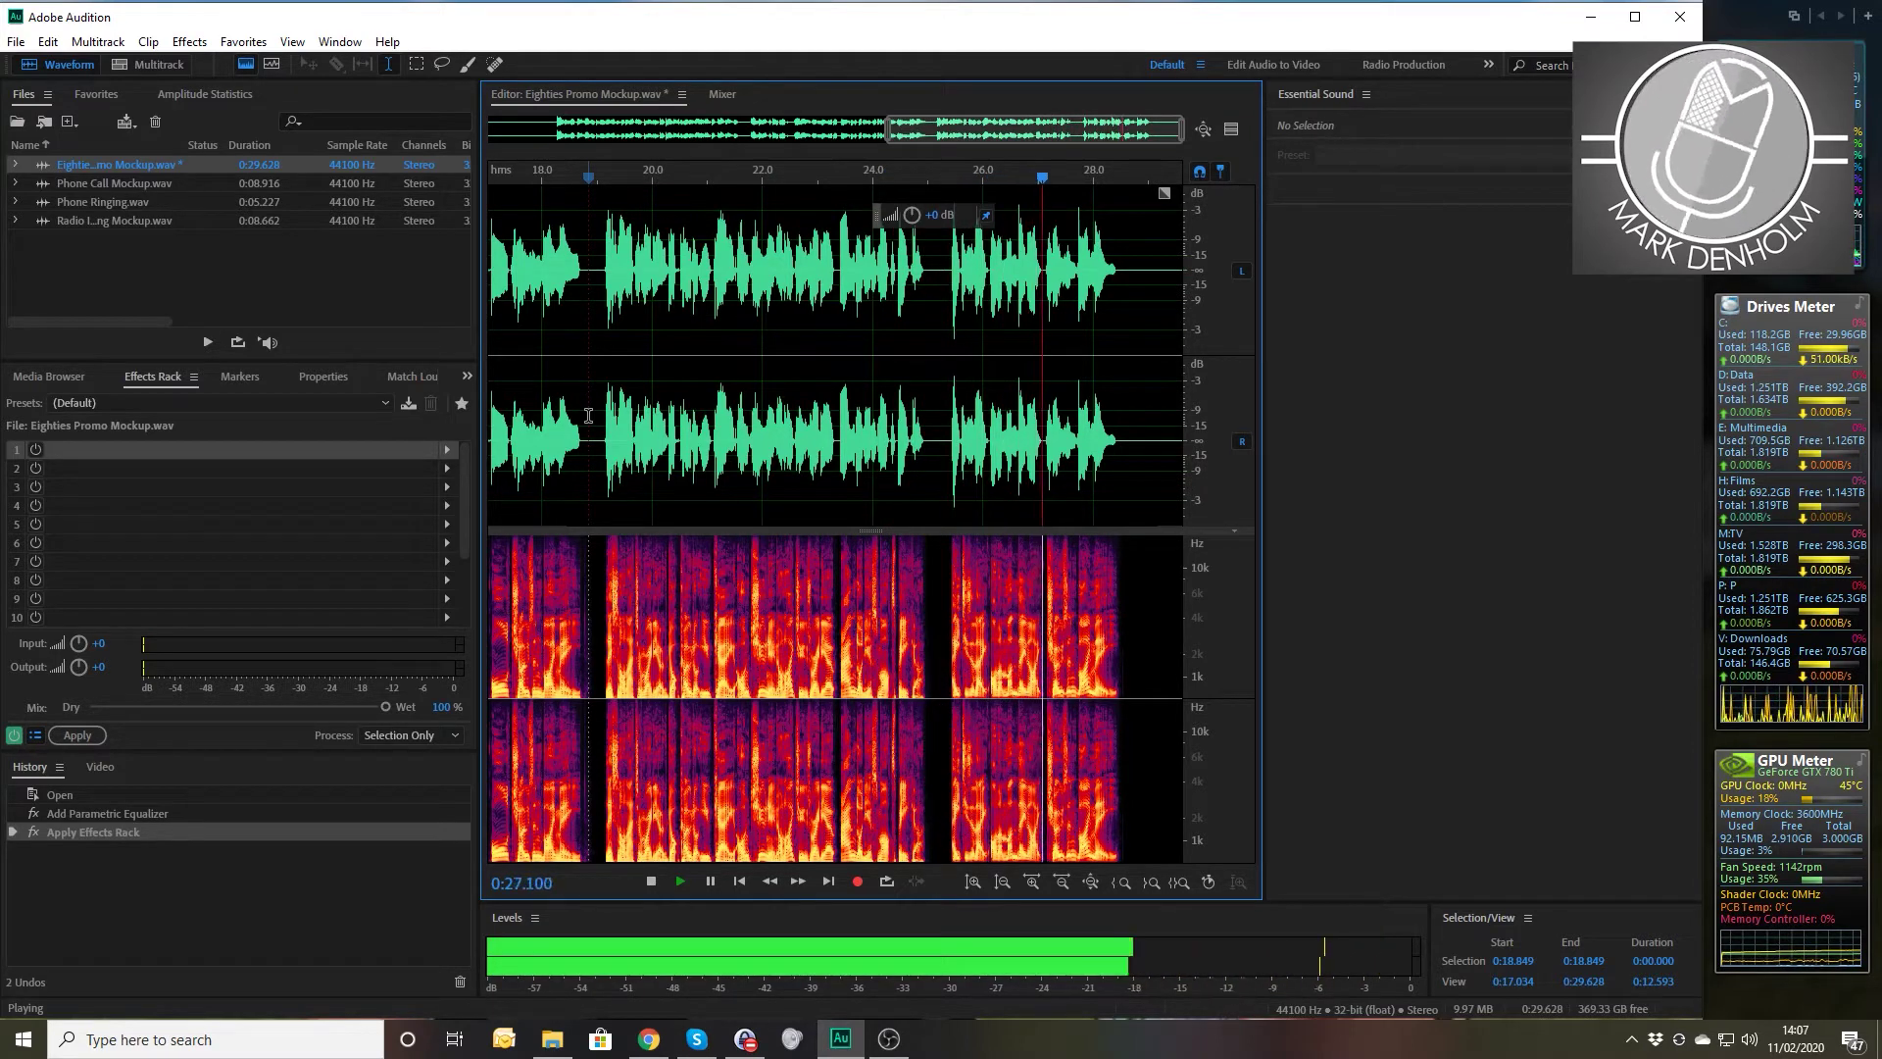
key(space)
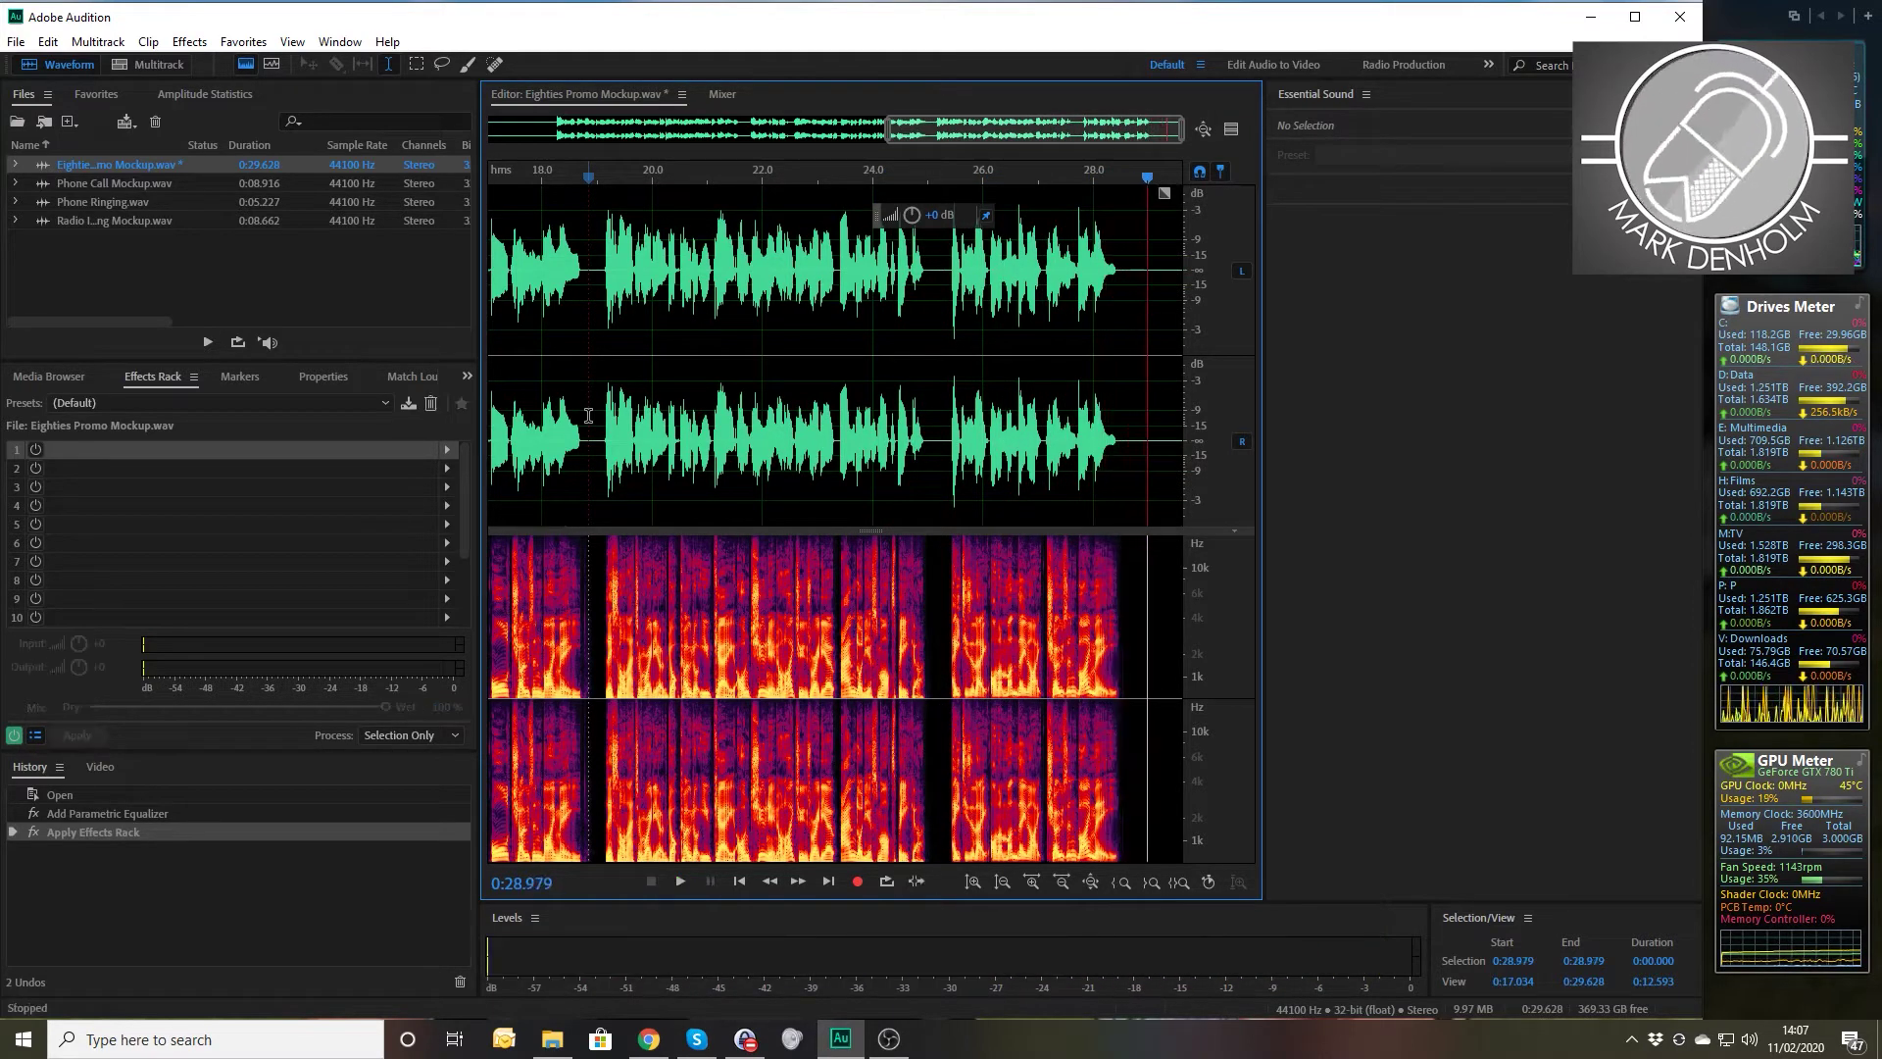
- Open Phone Call Mockup.wav and listen to it from about 1.9 seconds
double_click(110, 184)
click(632, 309)
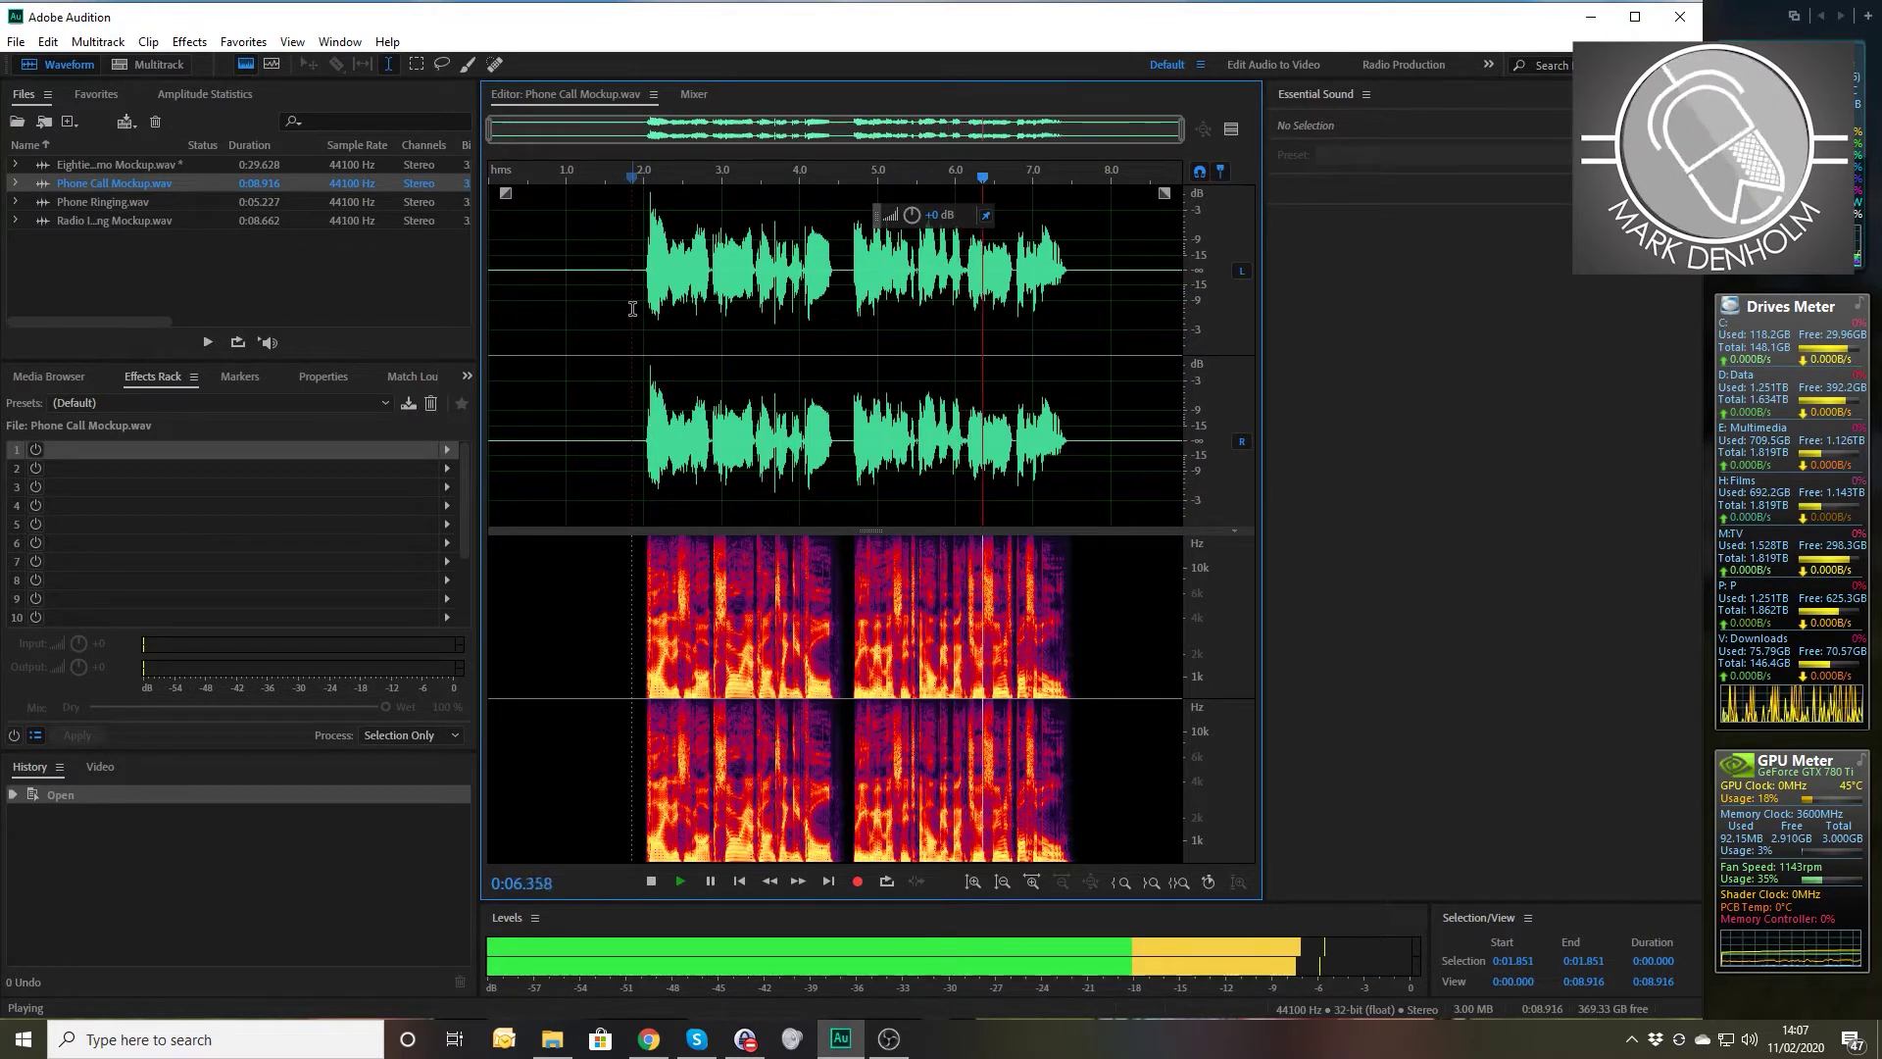
key(space)
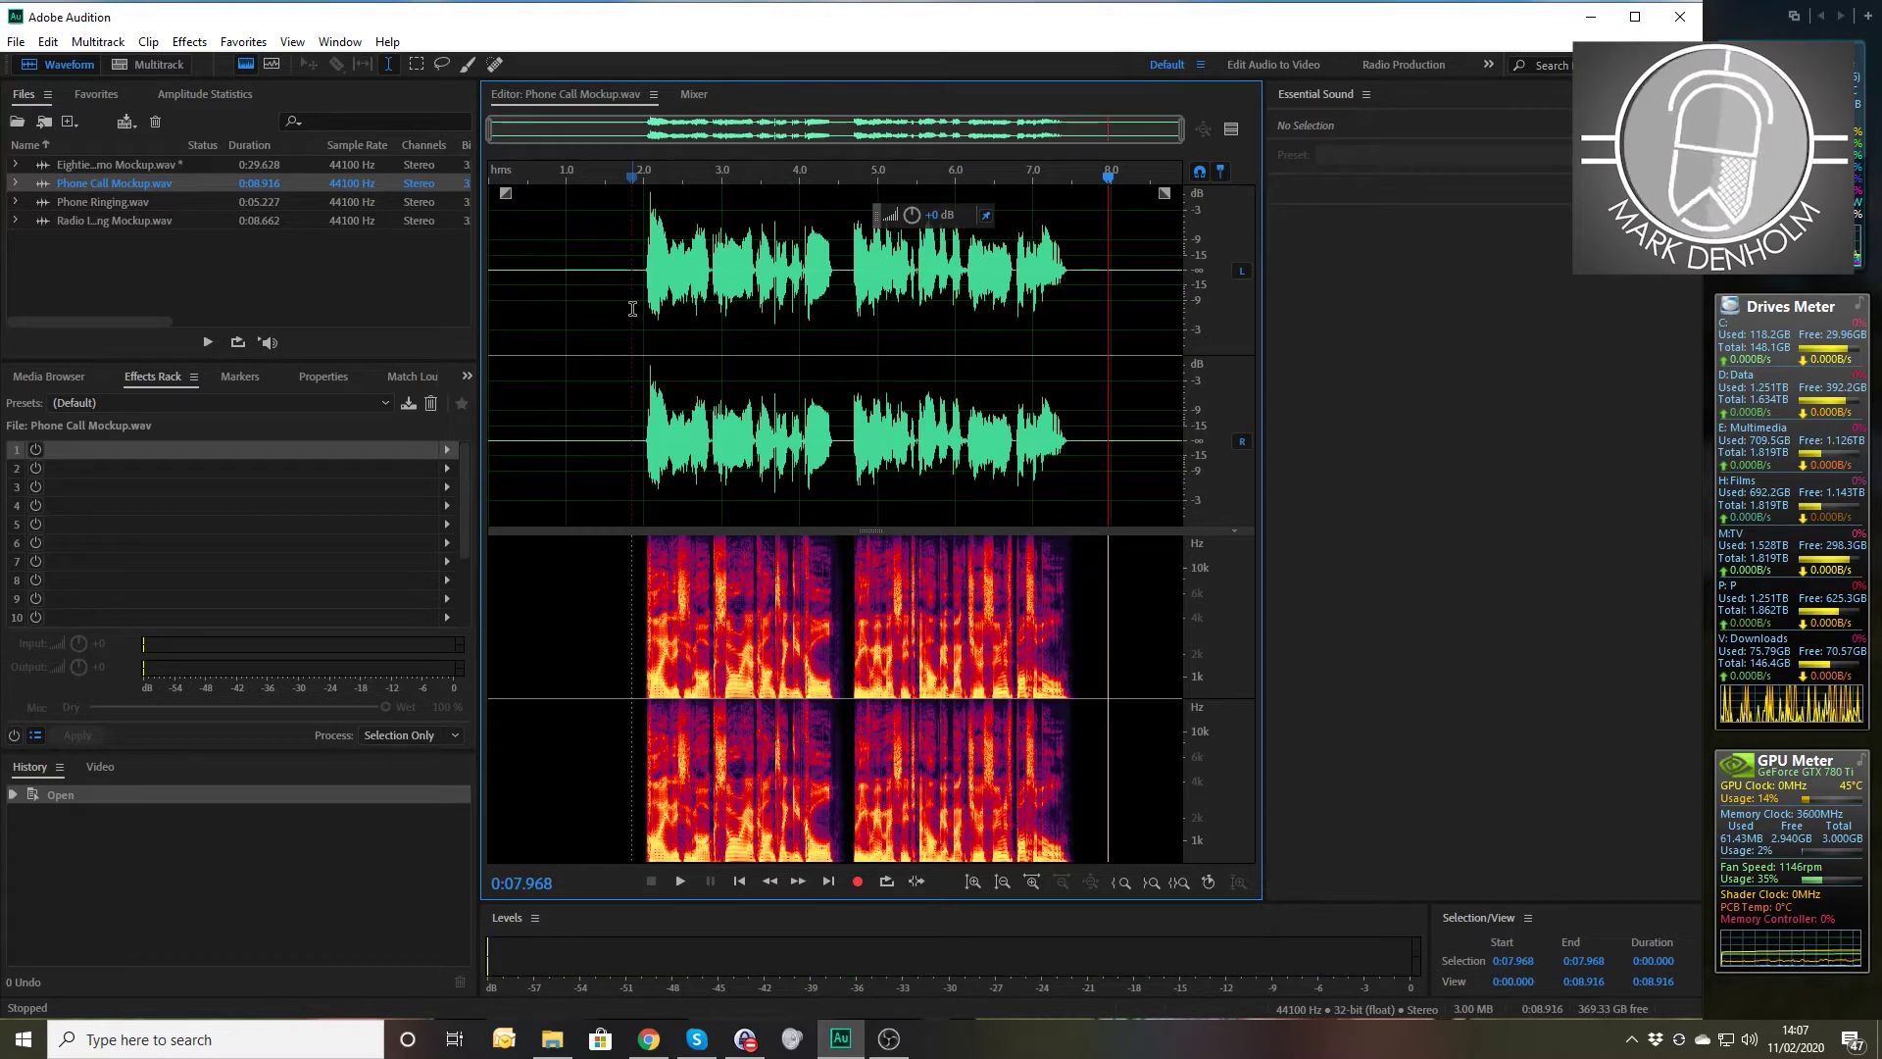
click(161, 62)
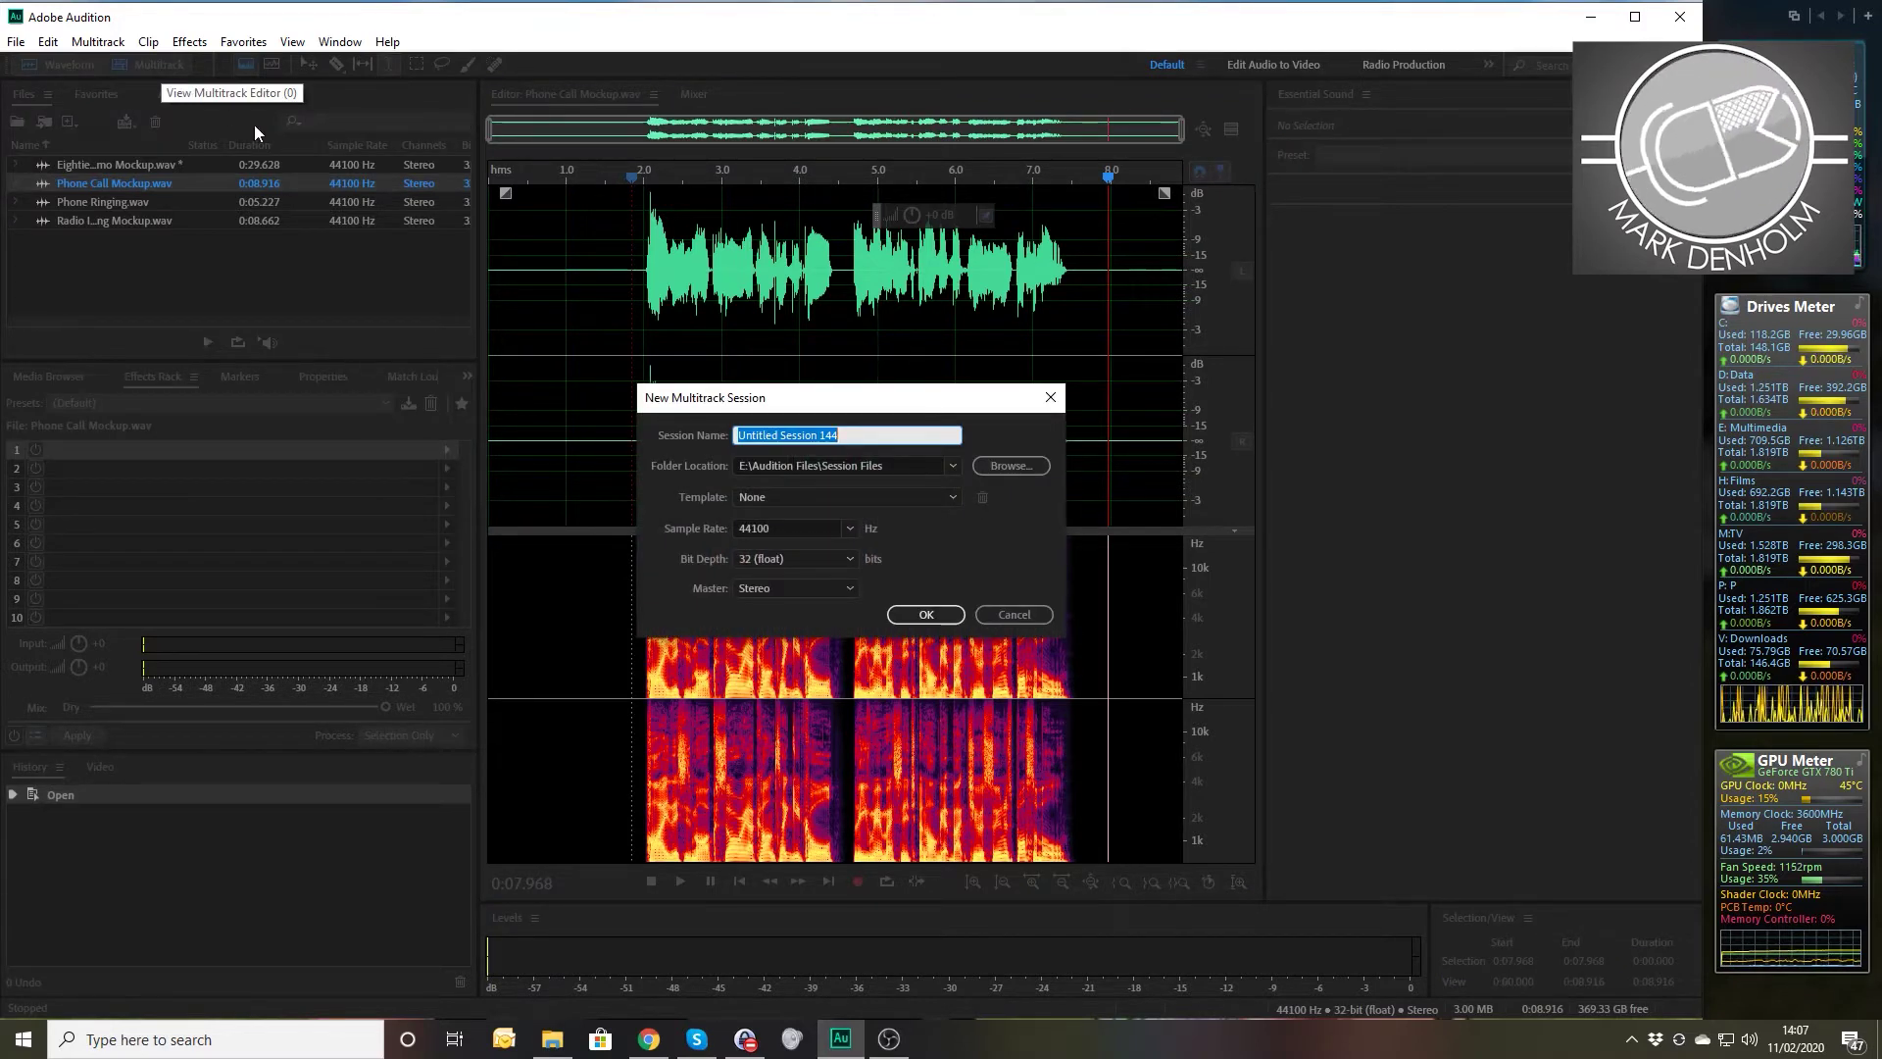
- Create the EQ T multitrack session with Phone Call Mockup on Track 1 and Phone Ringing on Track 2
text(EQ T)
key(BackSpace)
key(Return)
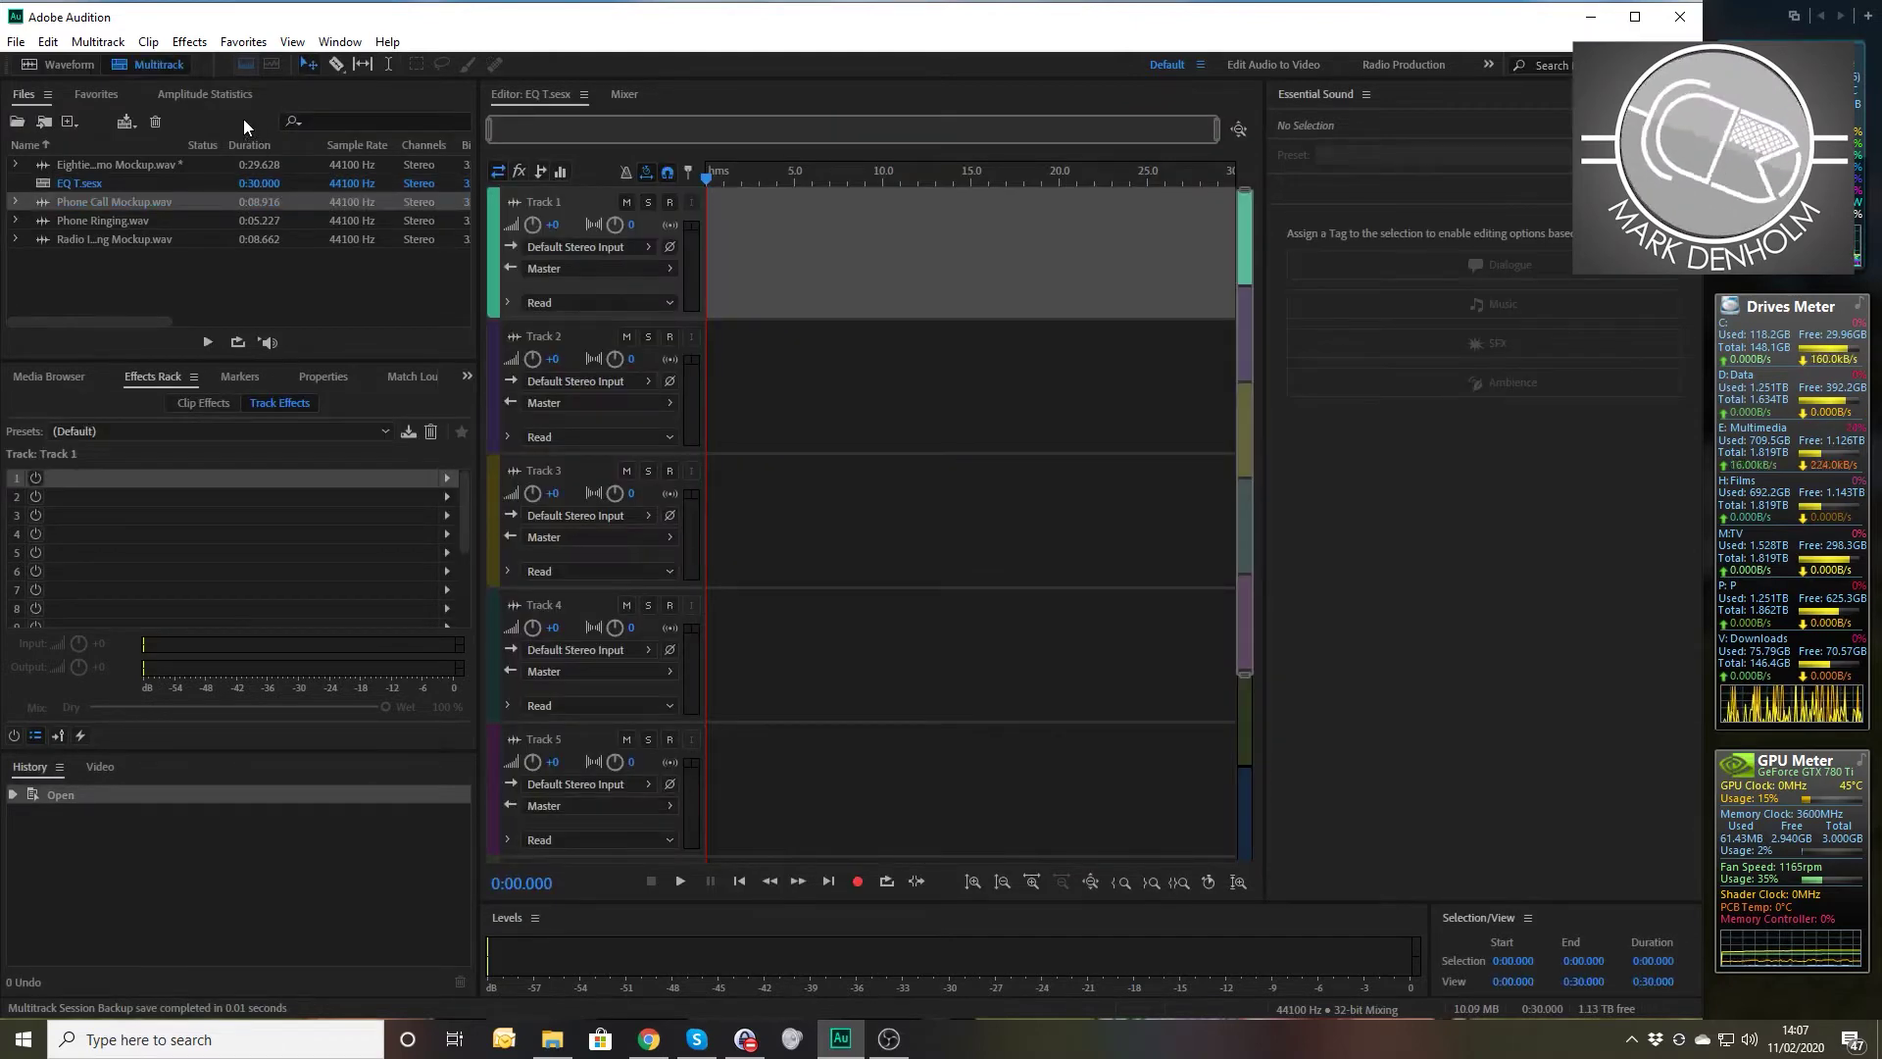
drag(106, 206, 615, 238)
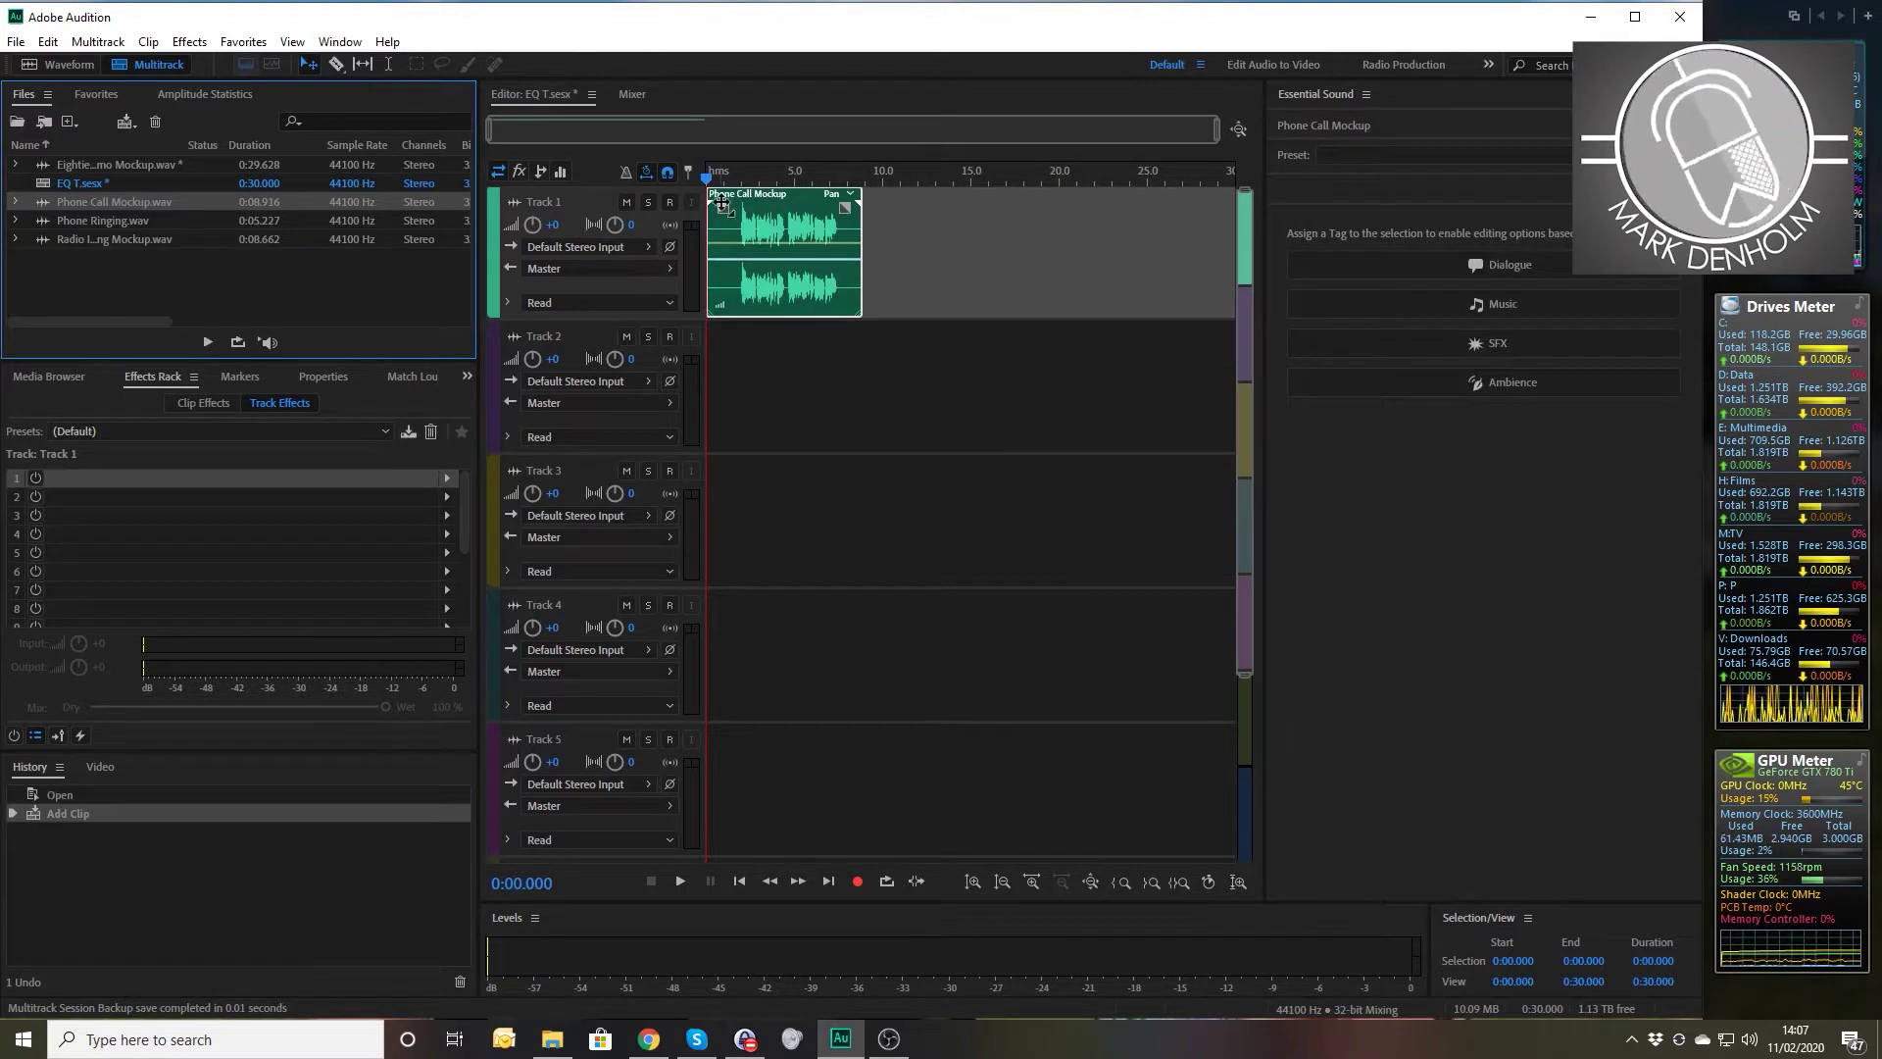
drag(132, 219, 726, 377)
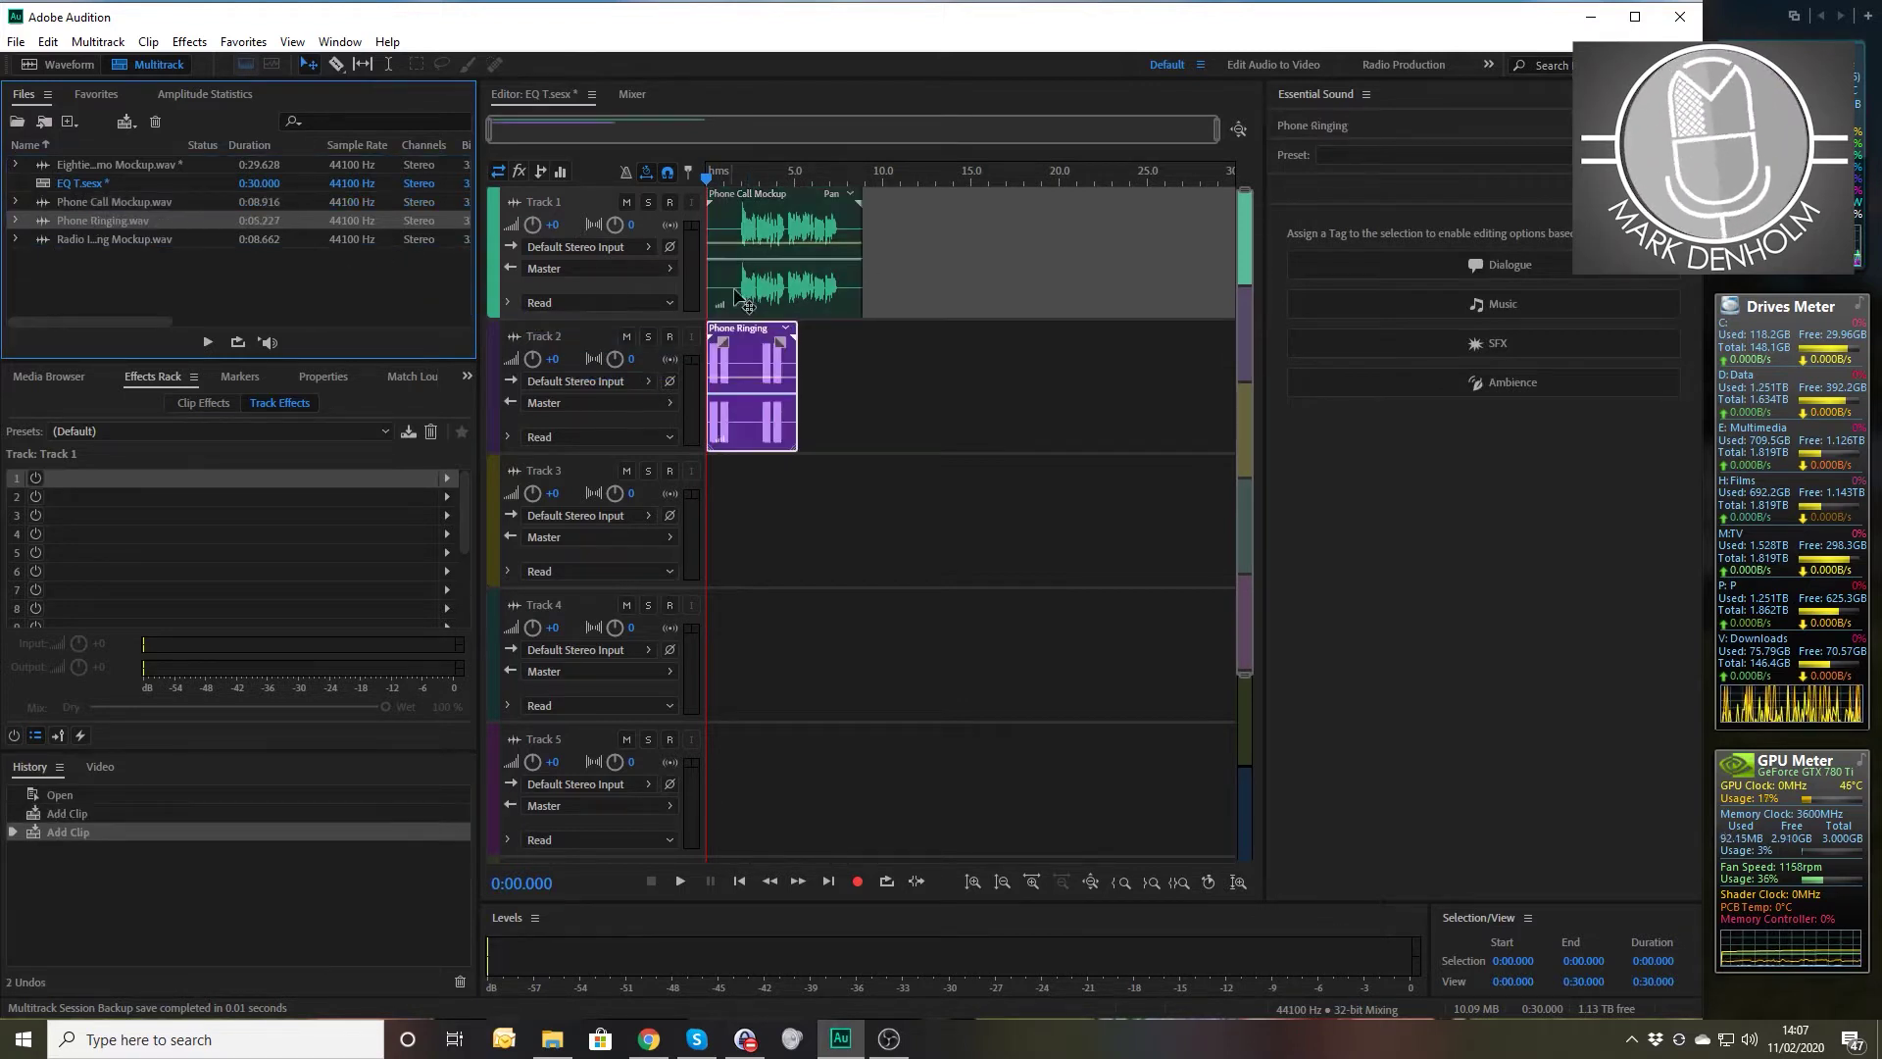
- Shift the Phone Call Mockup clip to start just after the ringing, checking by playback
drag(758, 231, 794, 225)
key(space)
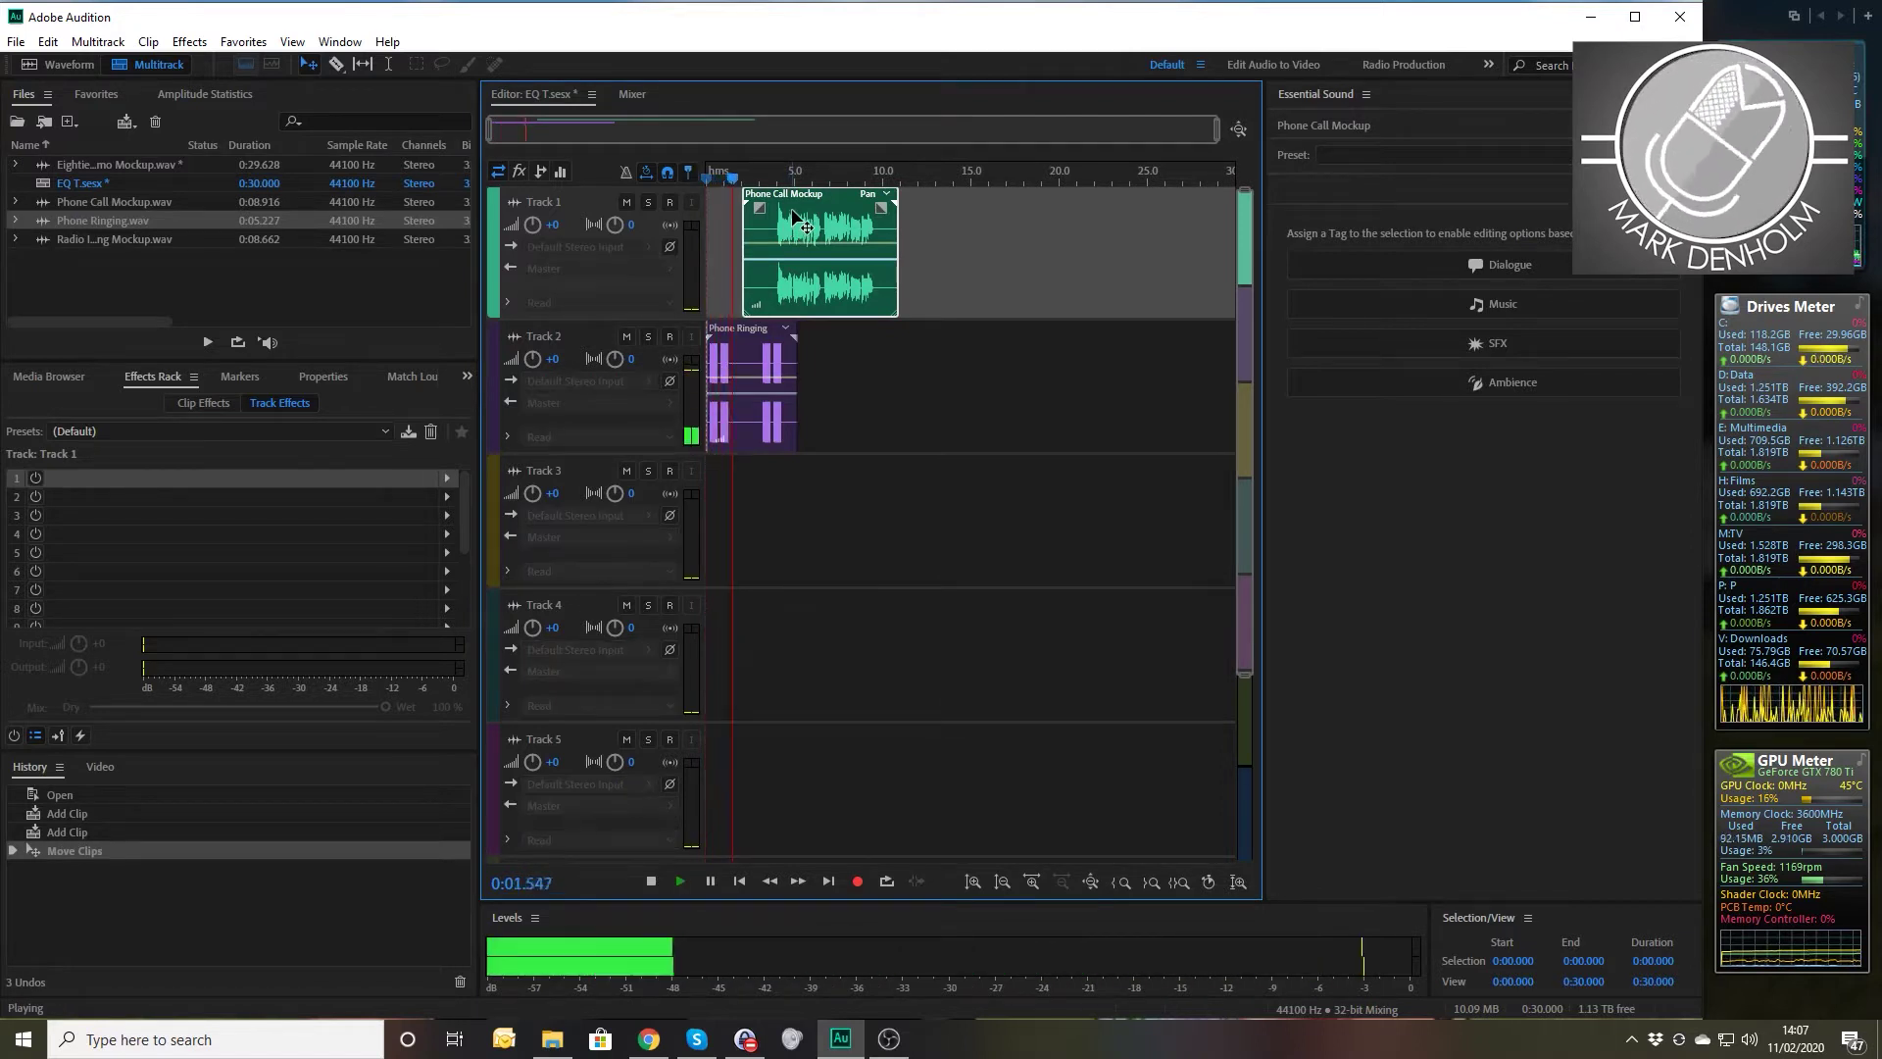
key(equal)
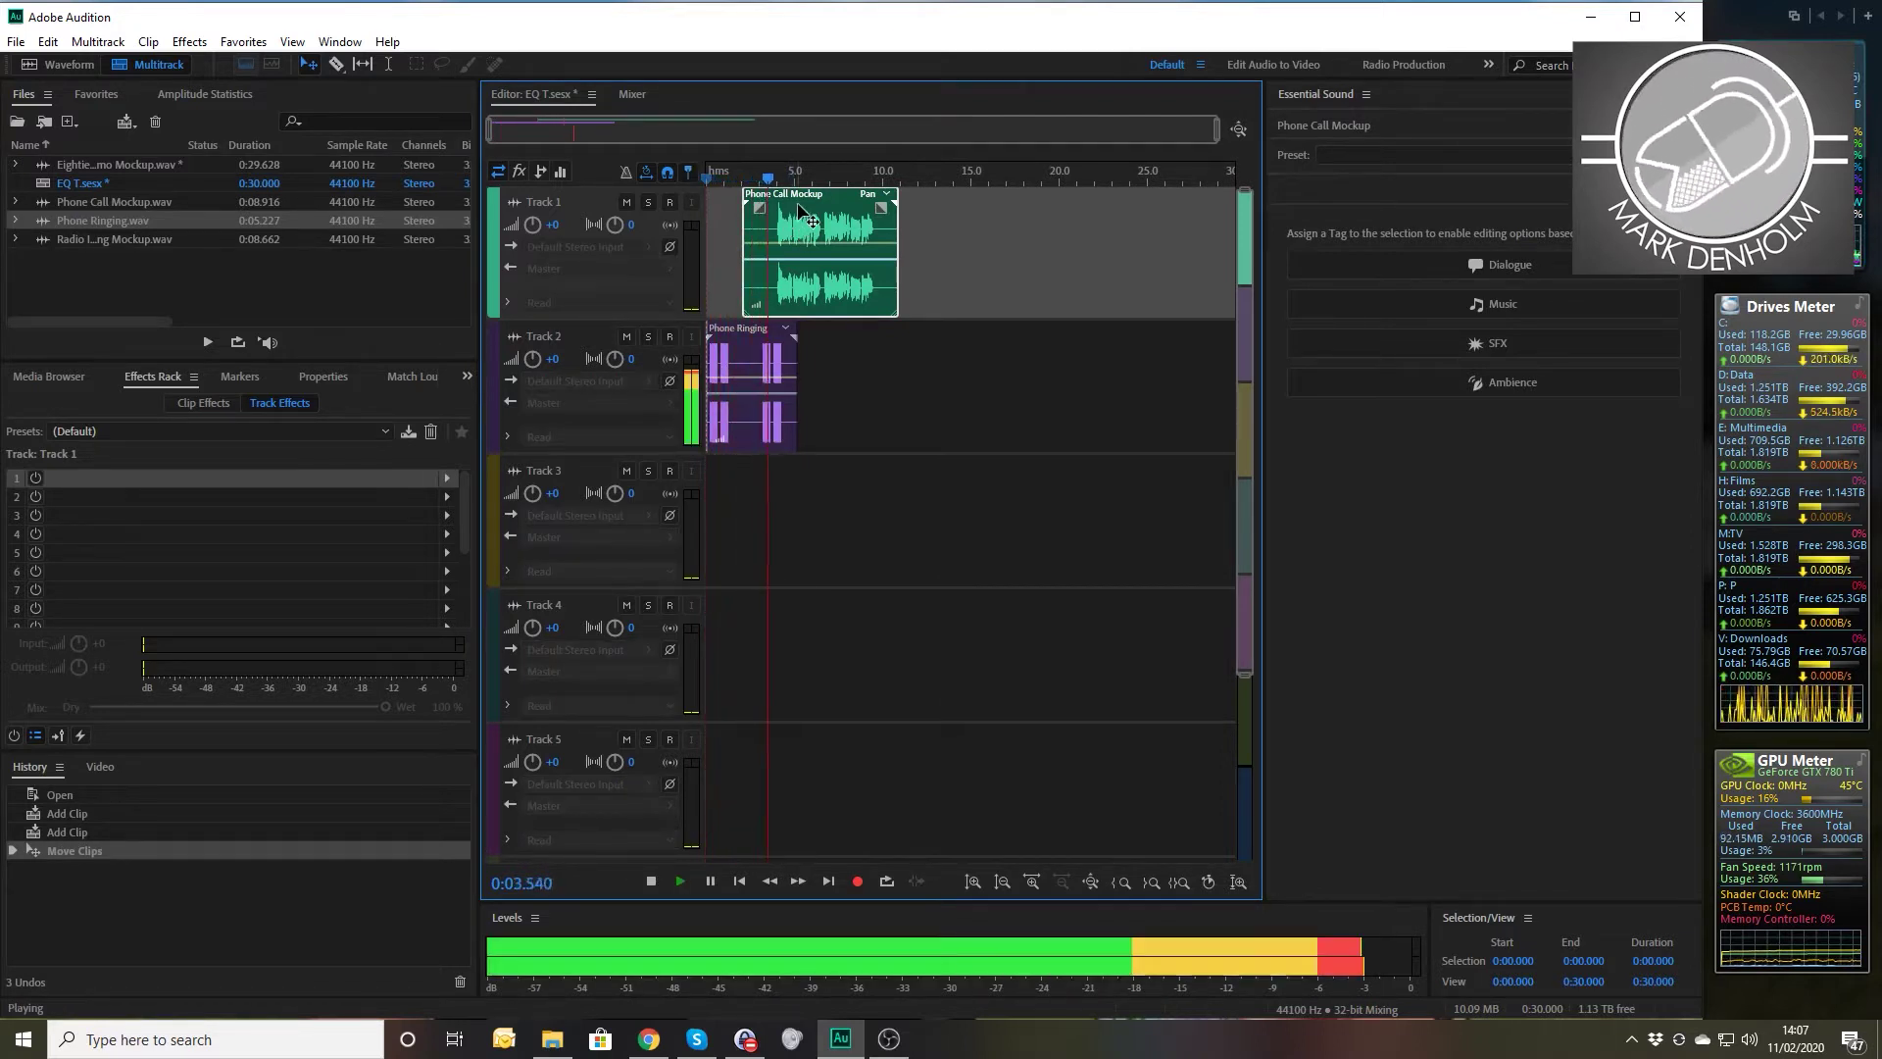
key(equal)
key(equal)
key(equal)
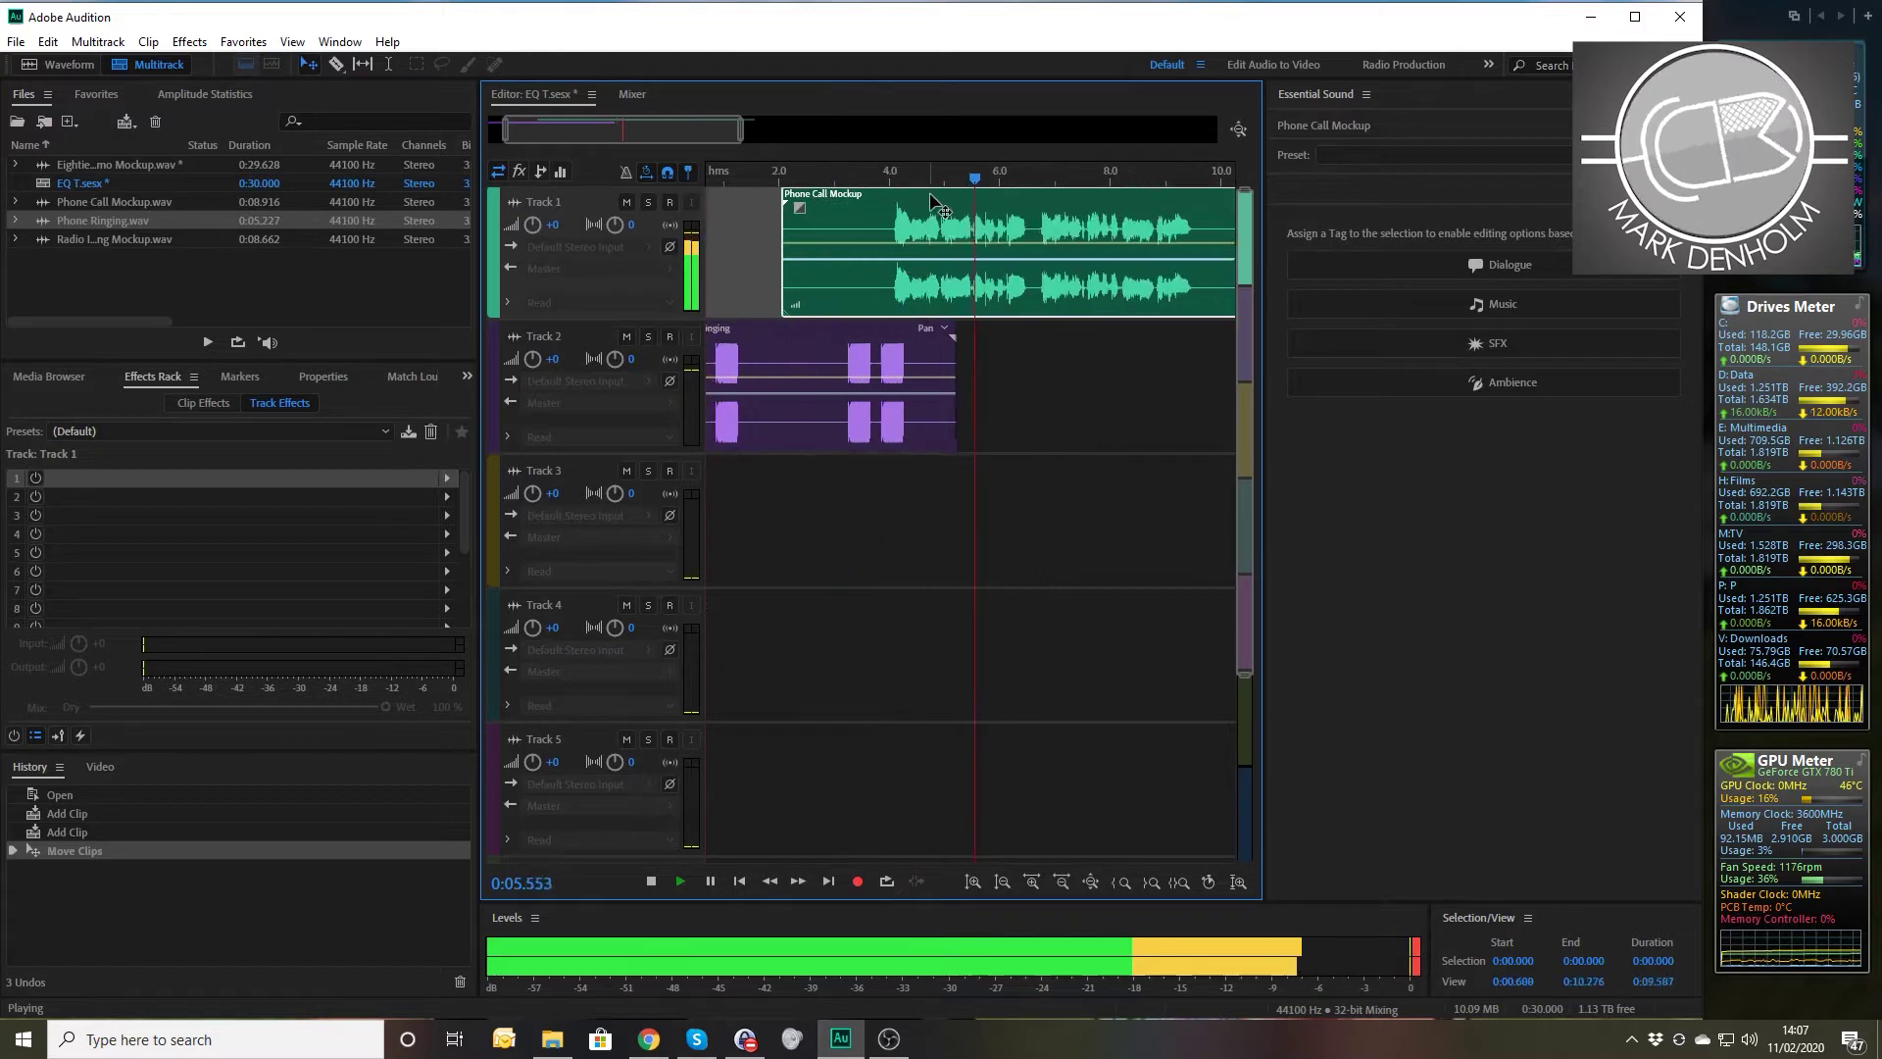
drag(827, 236, 831, 237)
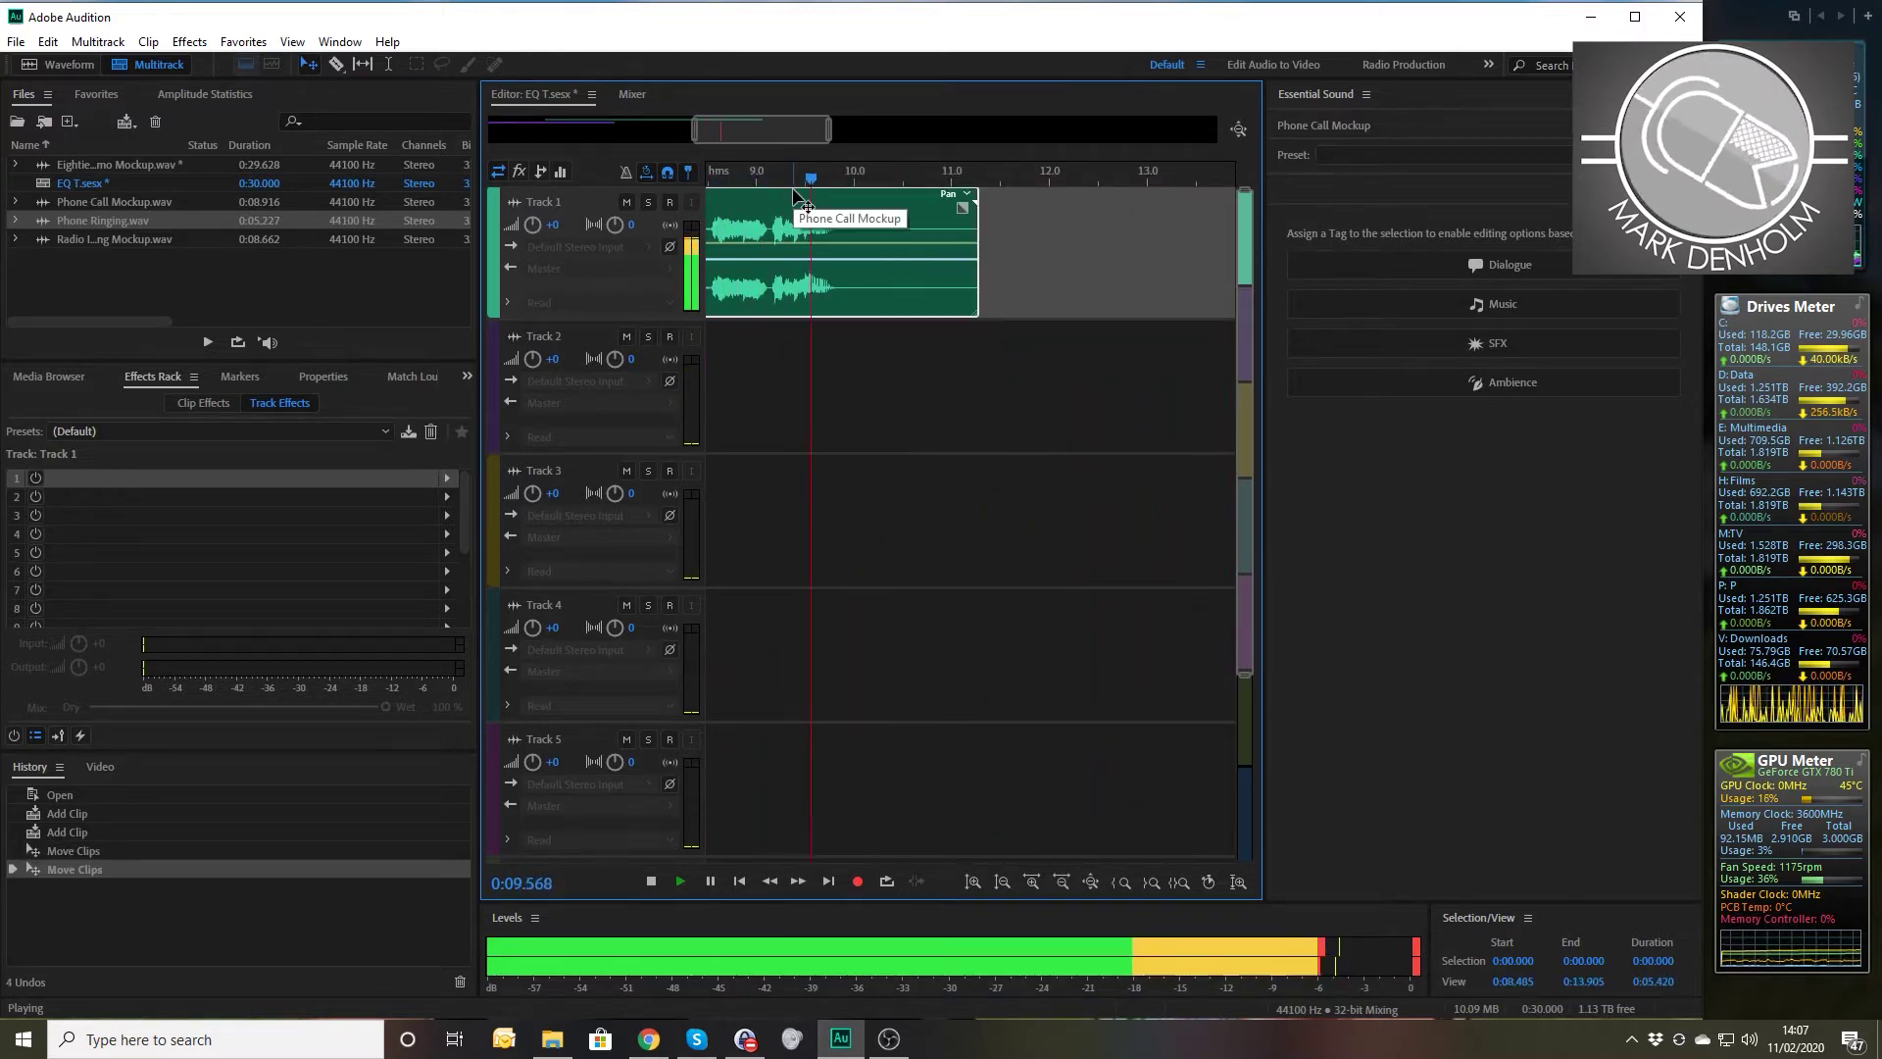
key(equal)
key(equal)
key(equal)
key(space)
key(backslash)
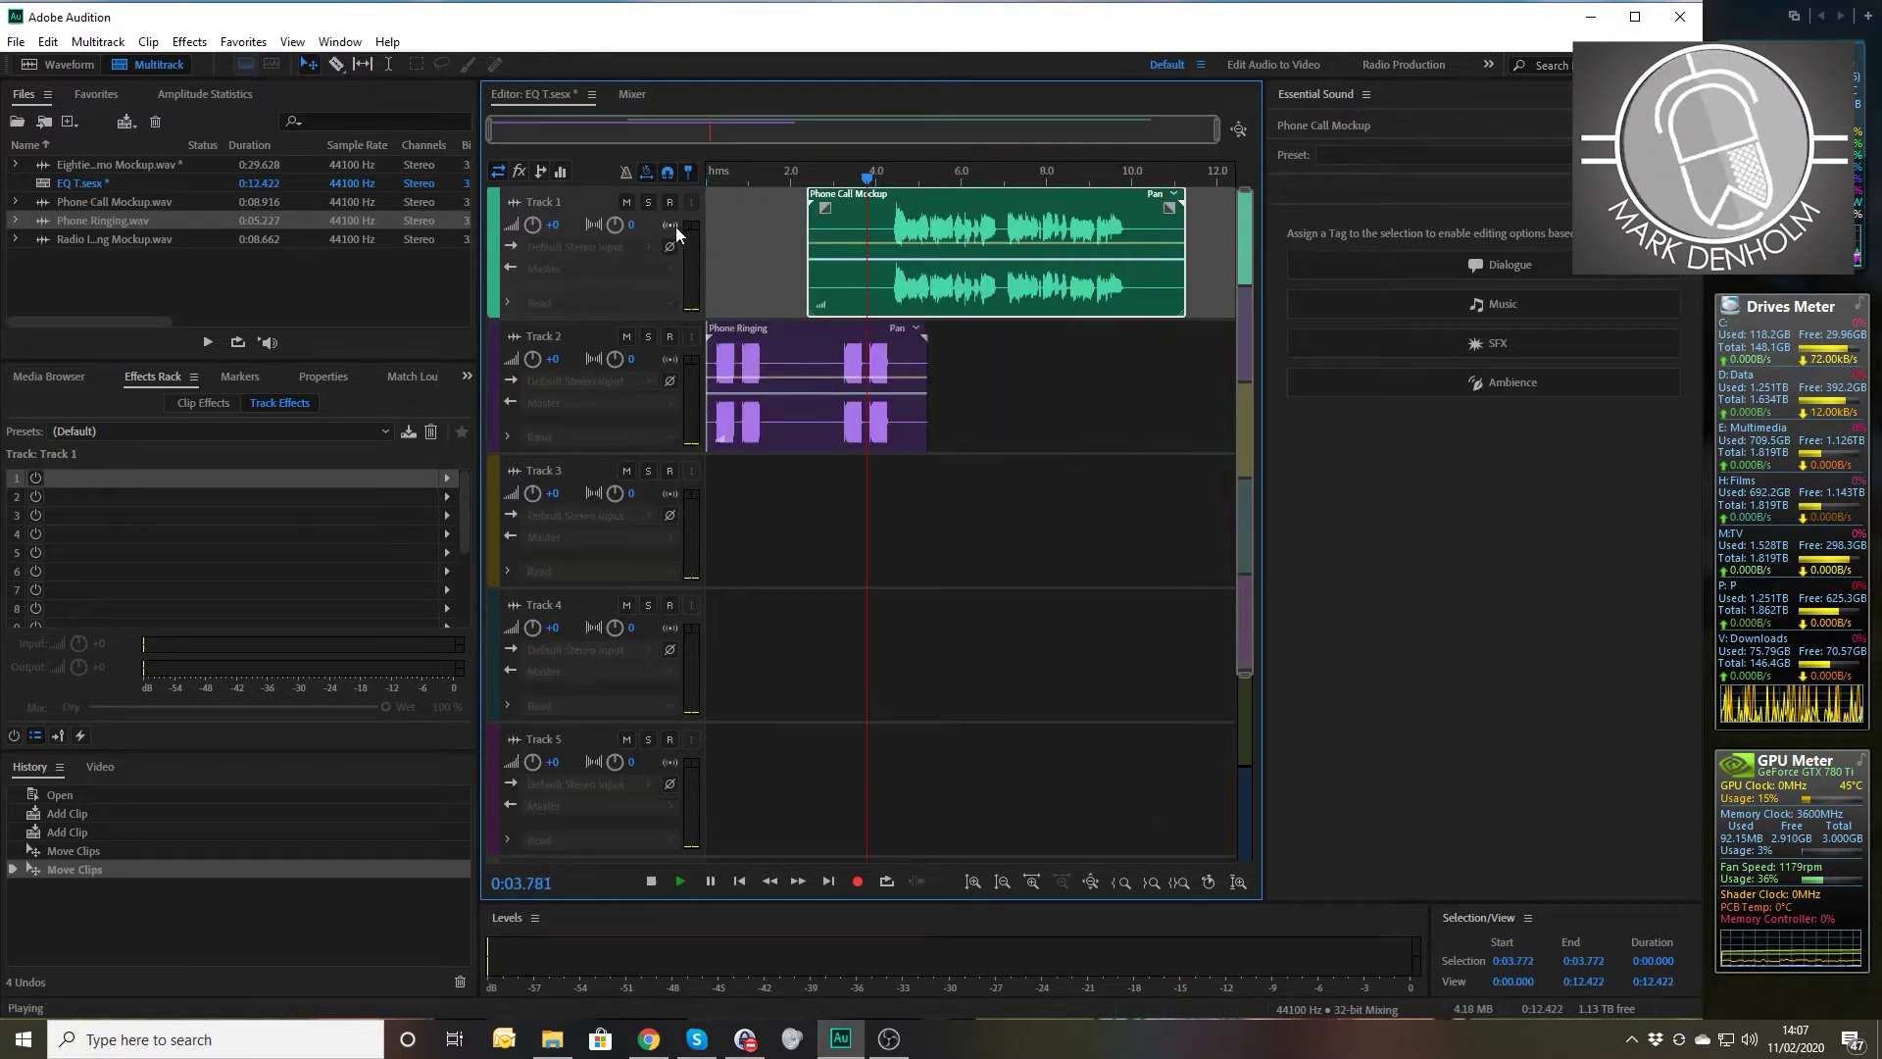
key(space)
key(space)
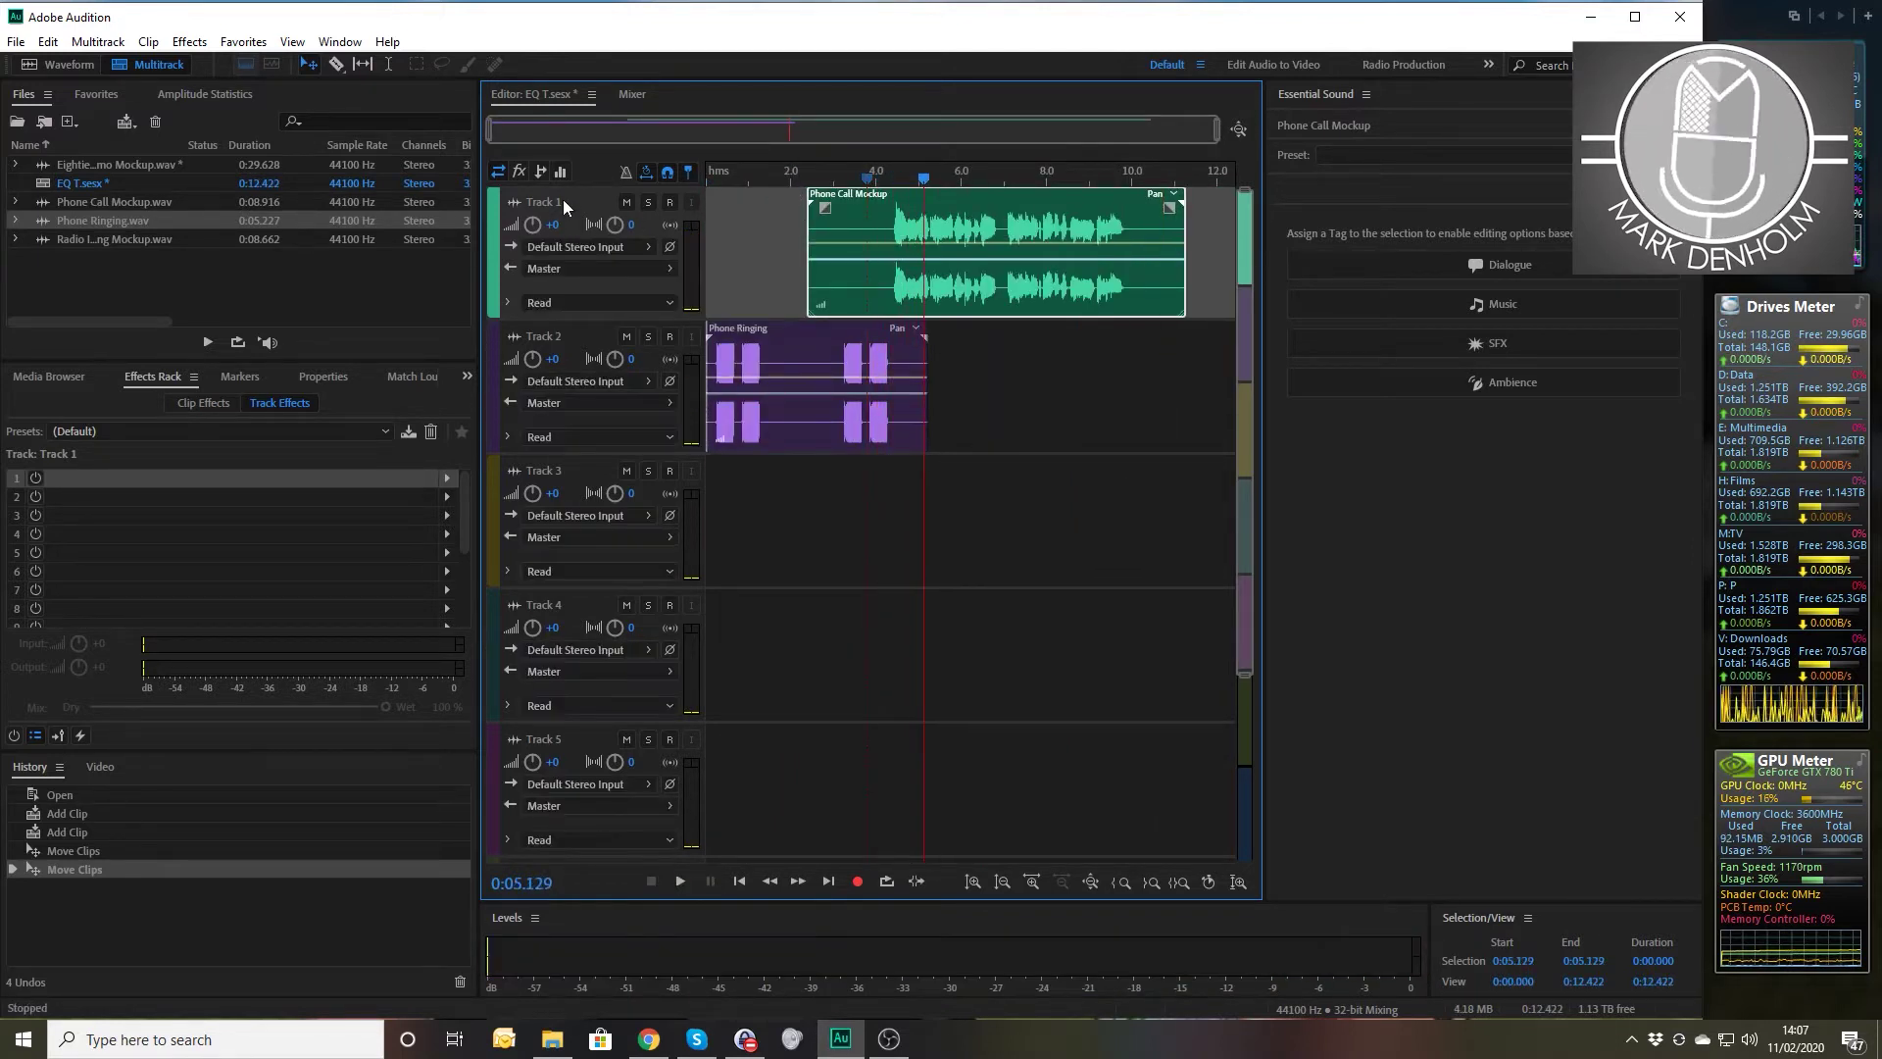
- Add an FFT Filter as a track effect on Track 1 and preview it
click(449, 478)
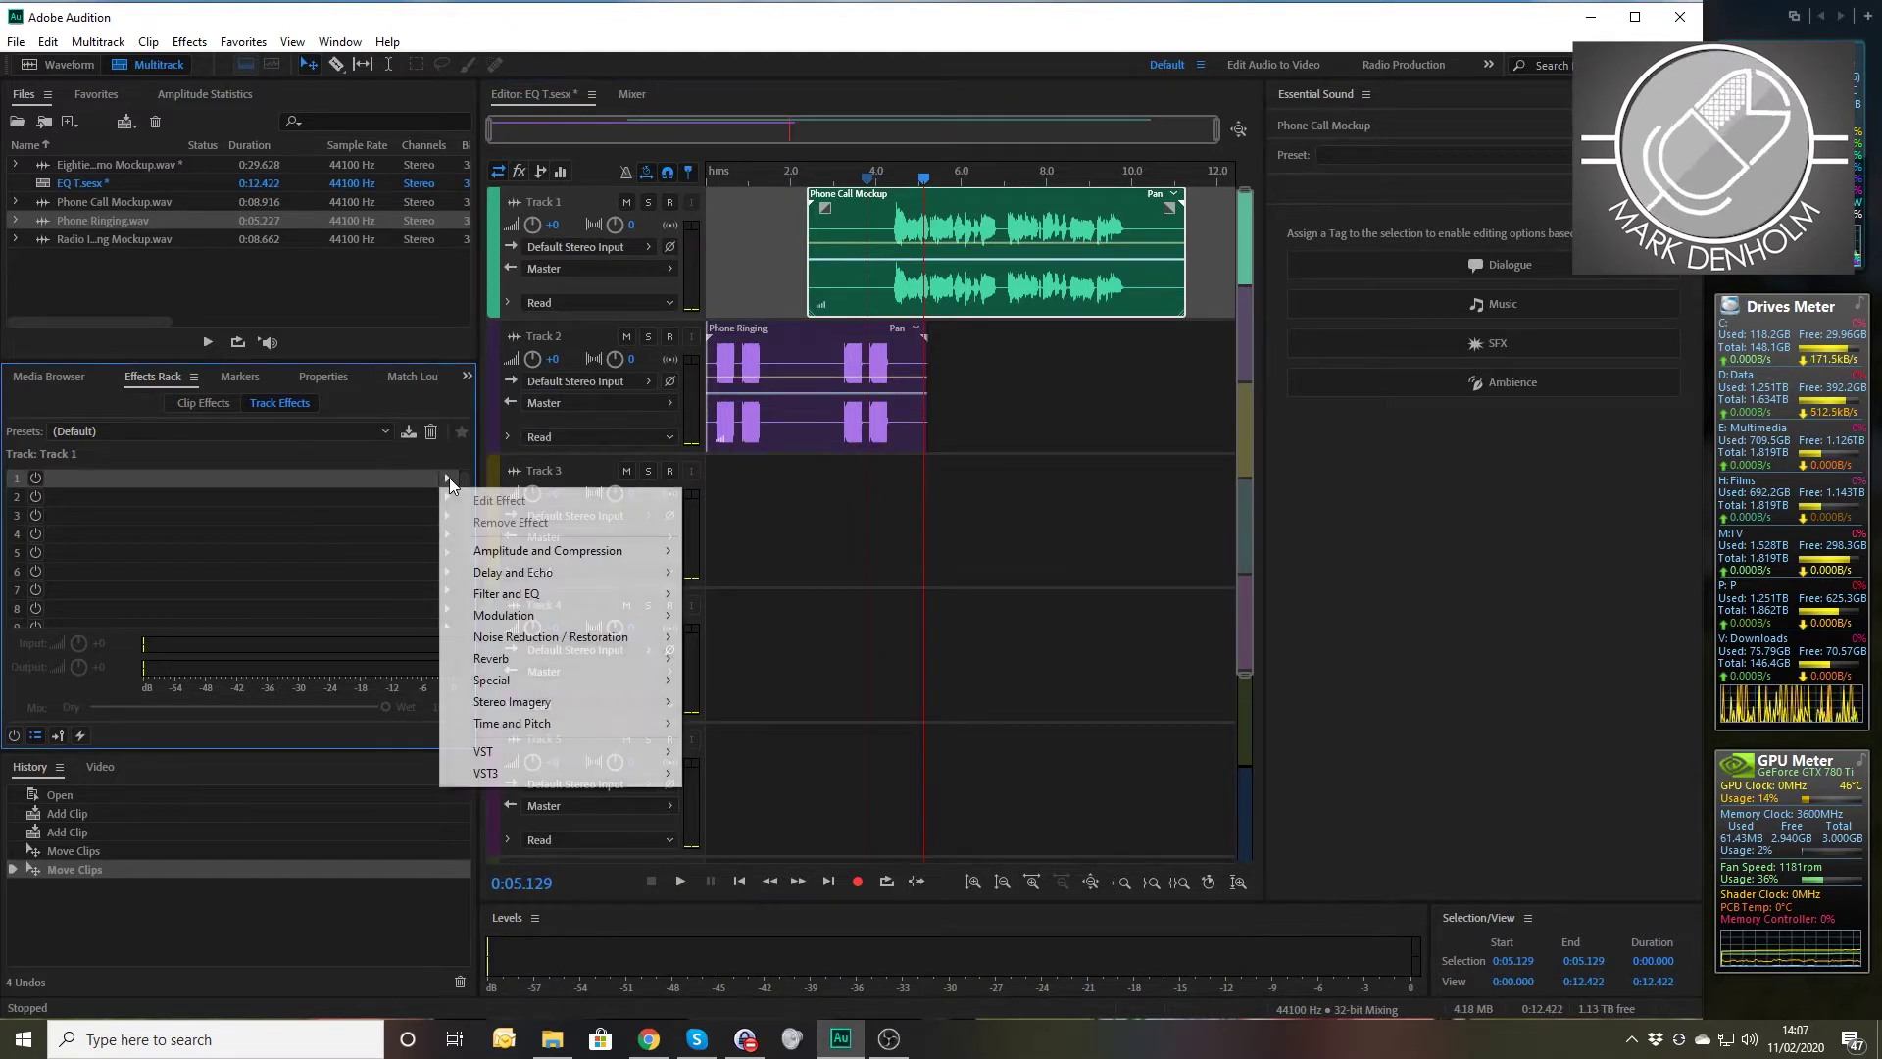
mouse_move(551, 594)
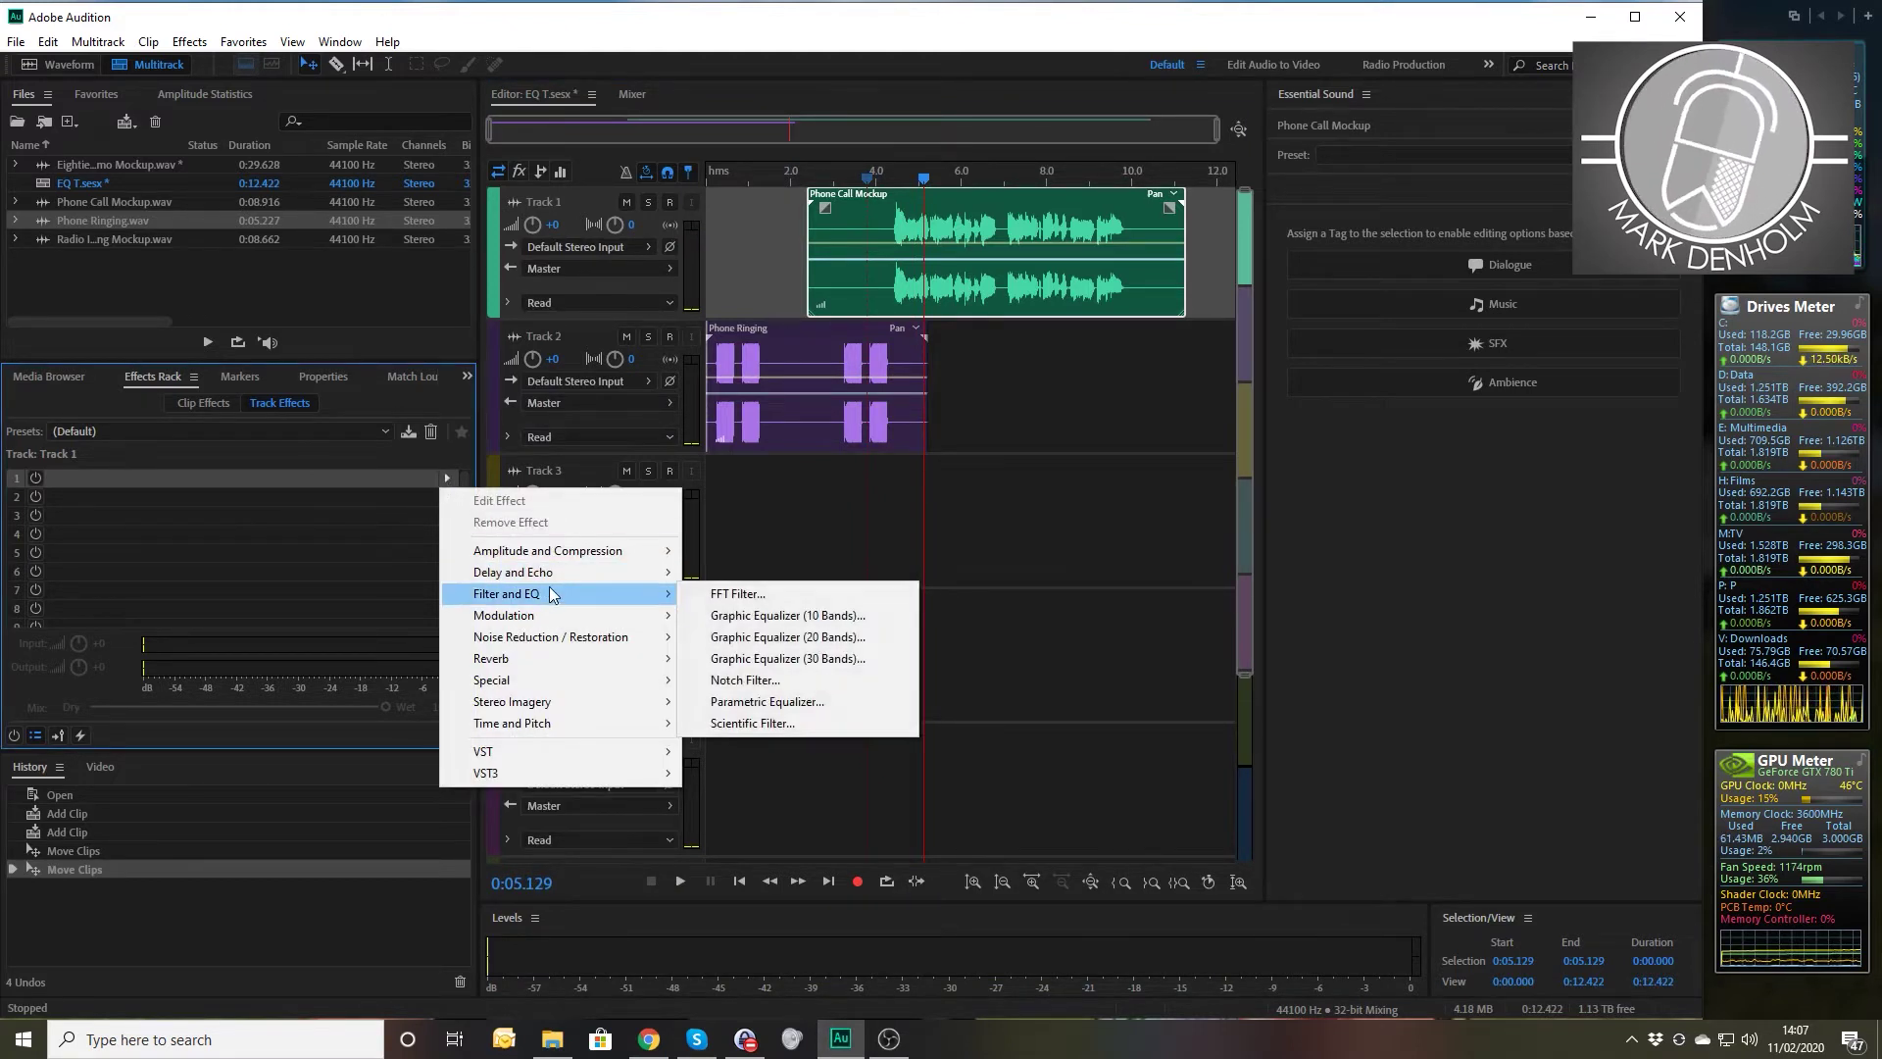
click(737, 594)
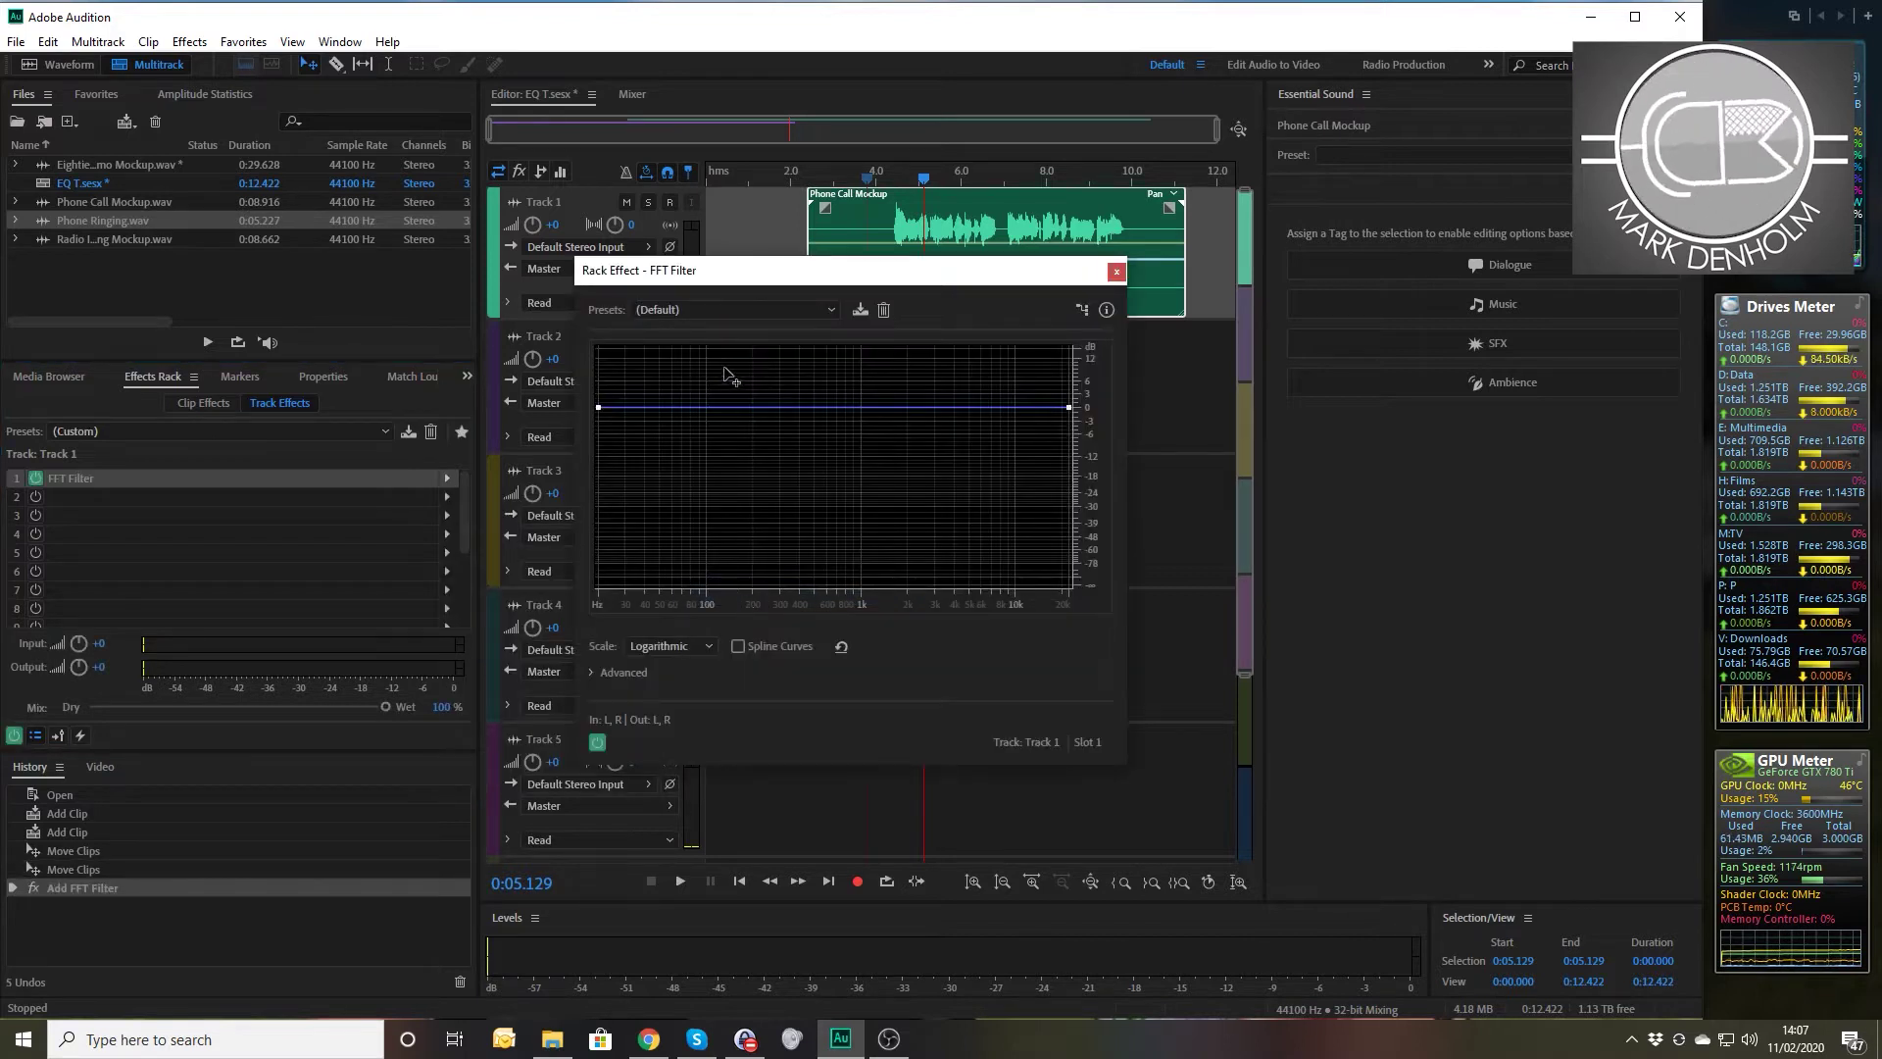
key(space)
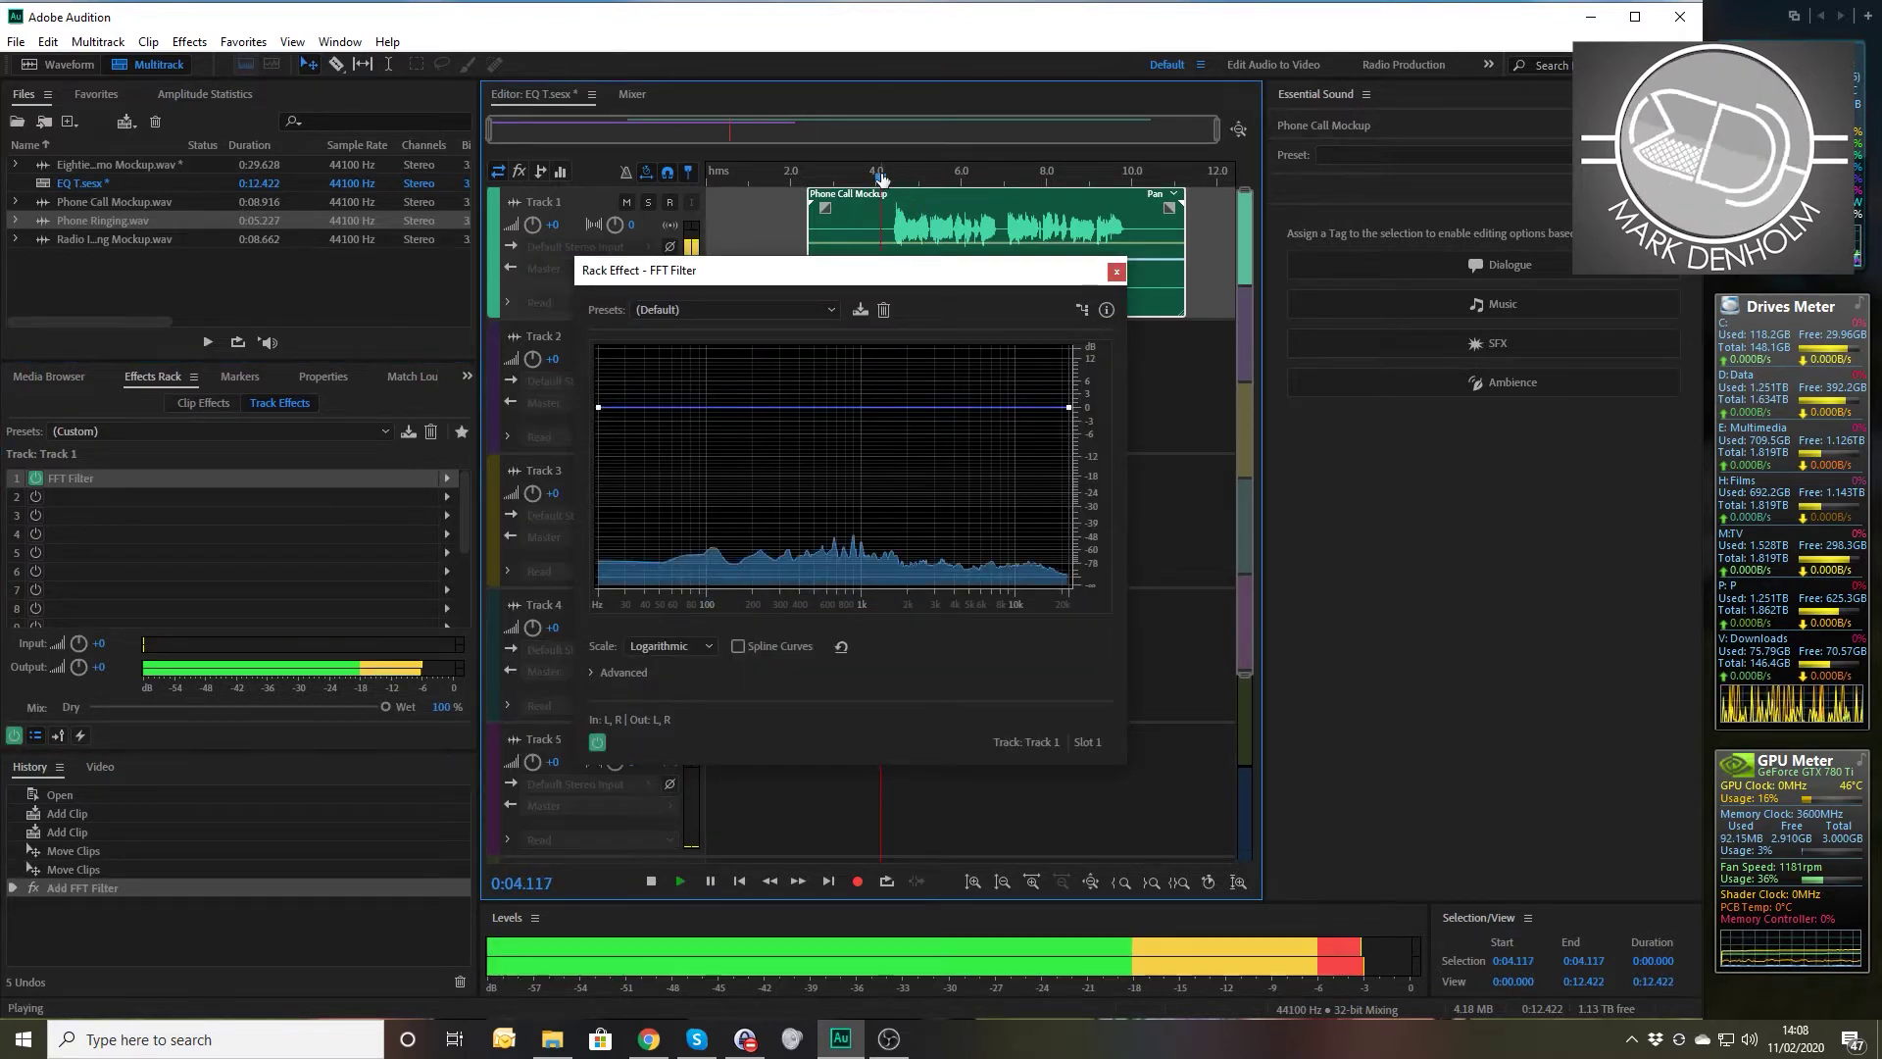
key(space)
- Set the FFT Filter to the On Hold EQ preset and play the session from the start
click(739, 309)
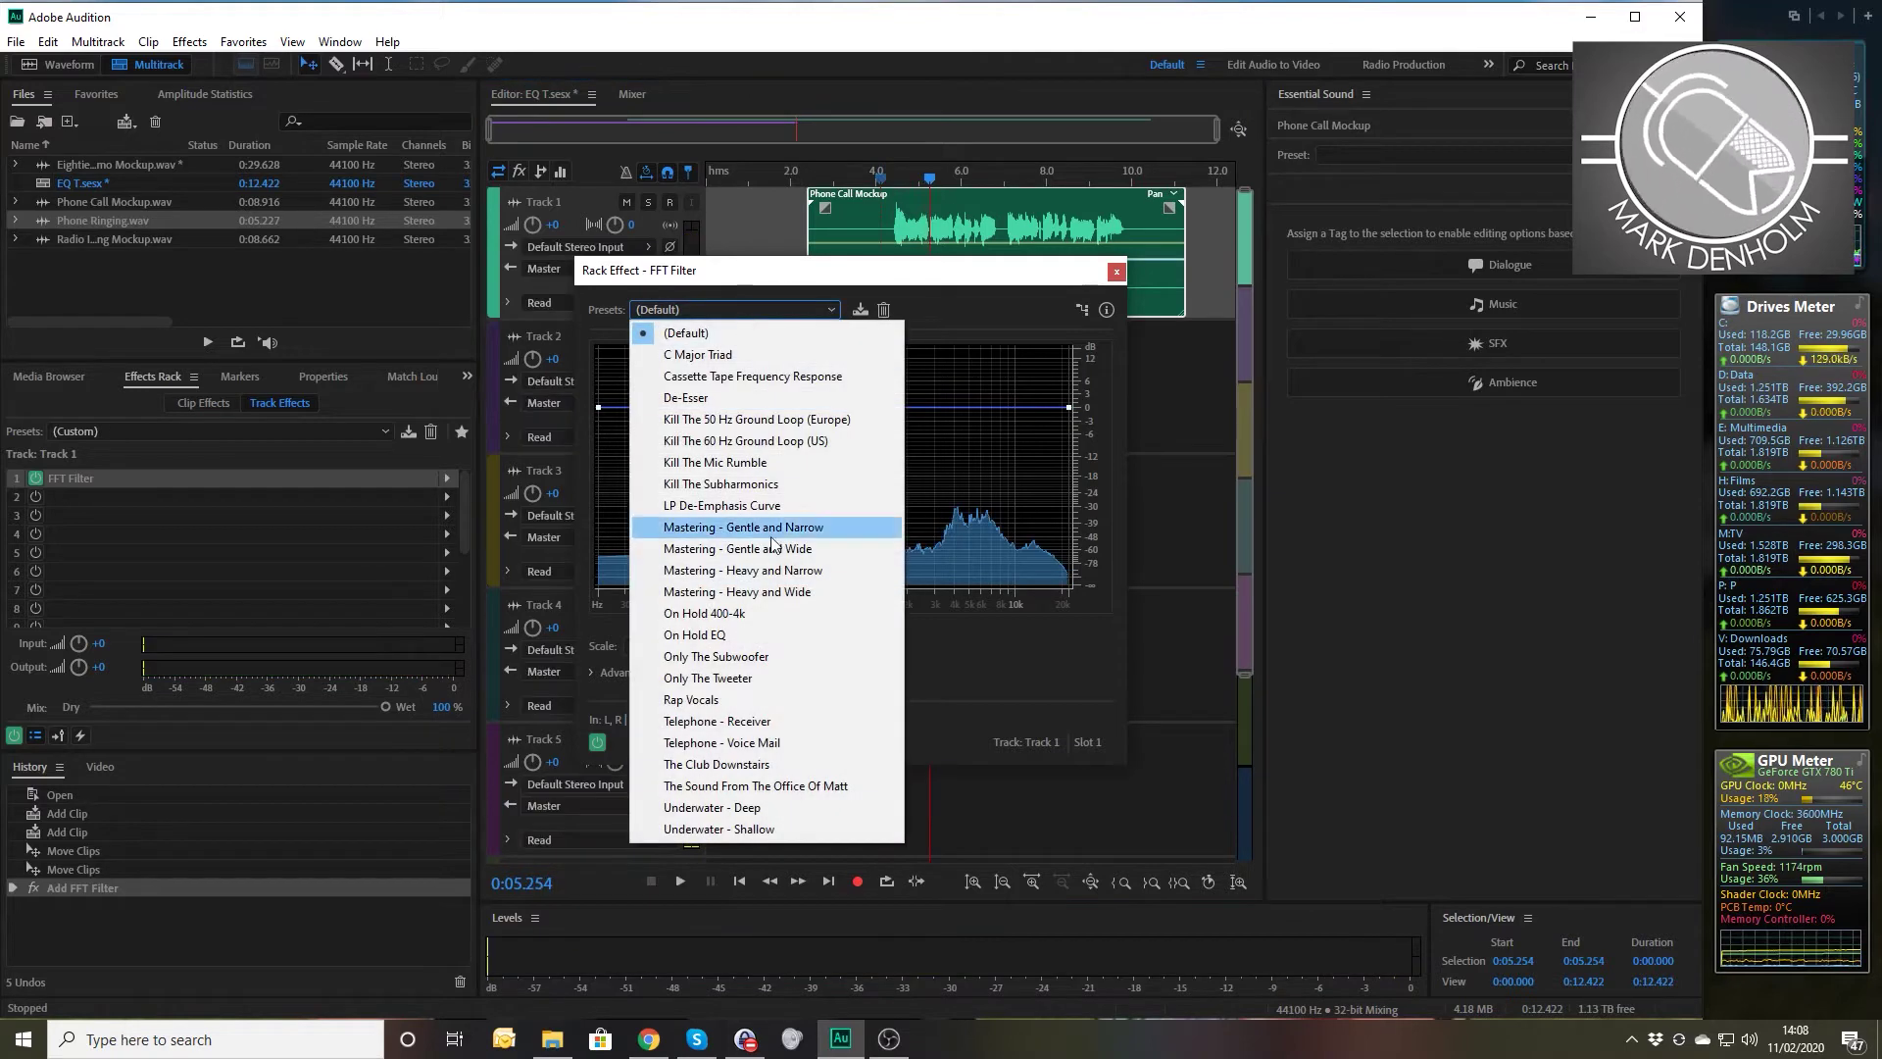
click(722, 637)
drag(737, 182, 636, 183)
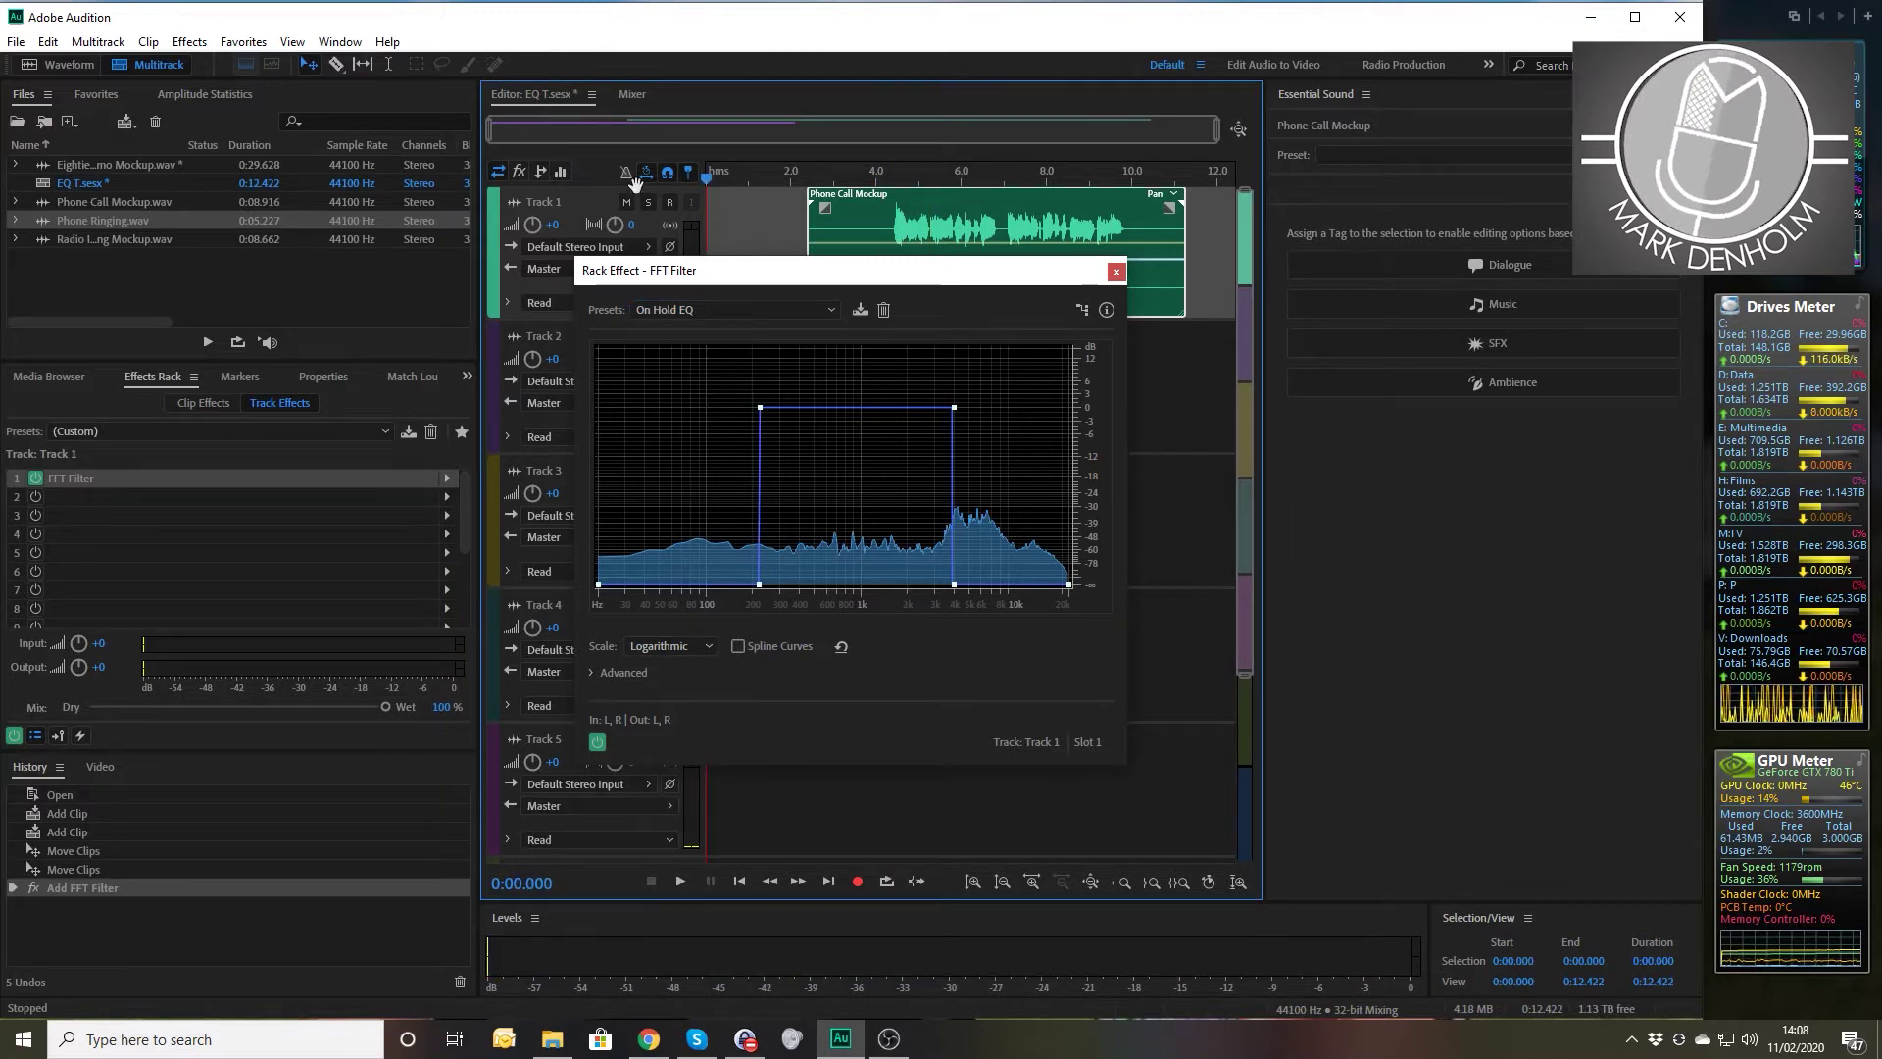
key(space)
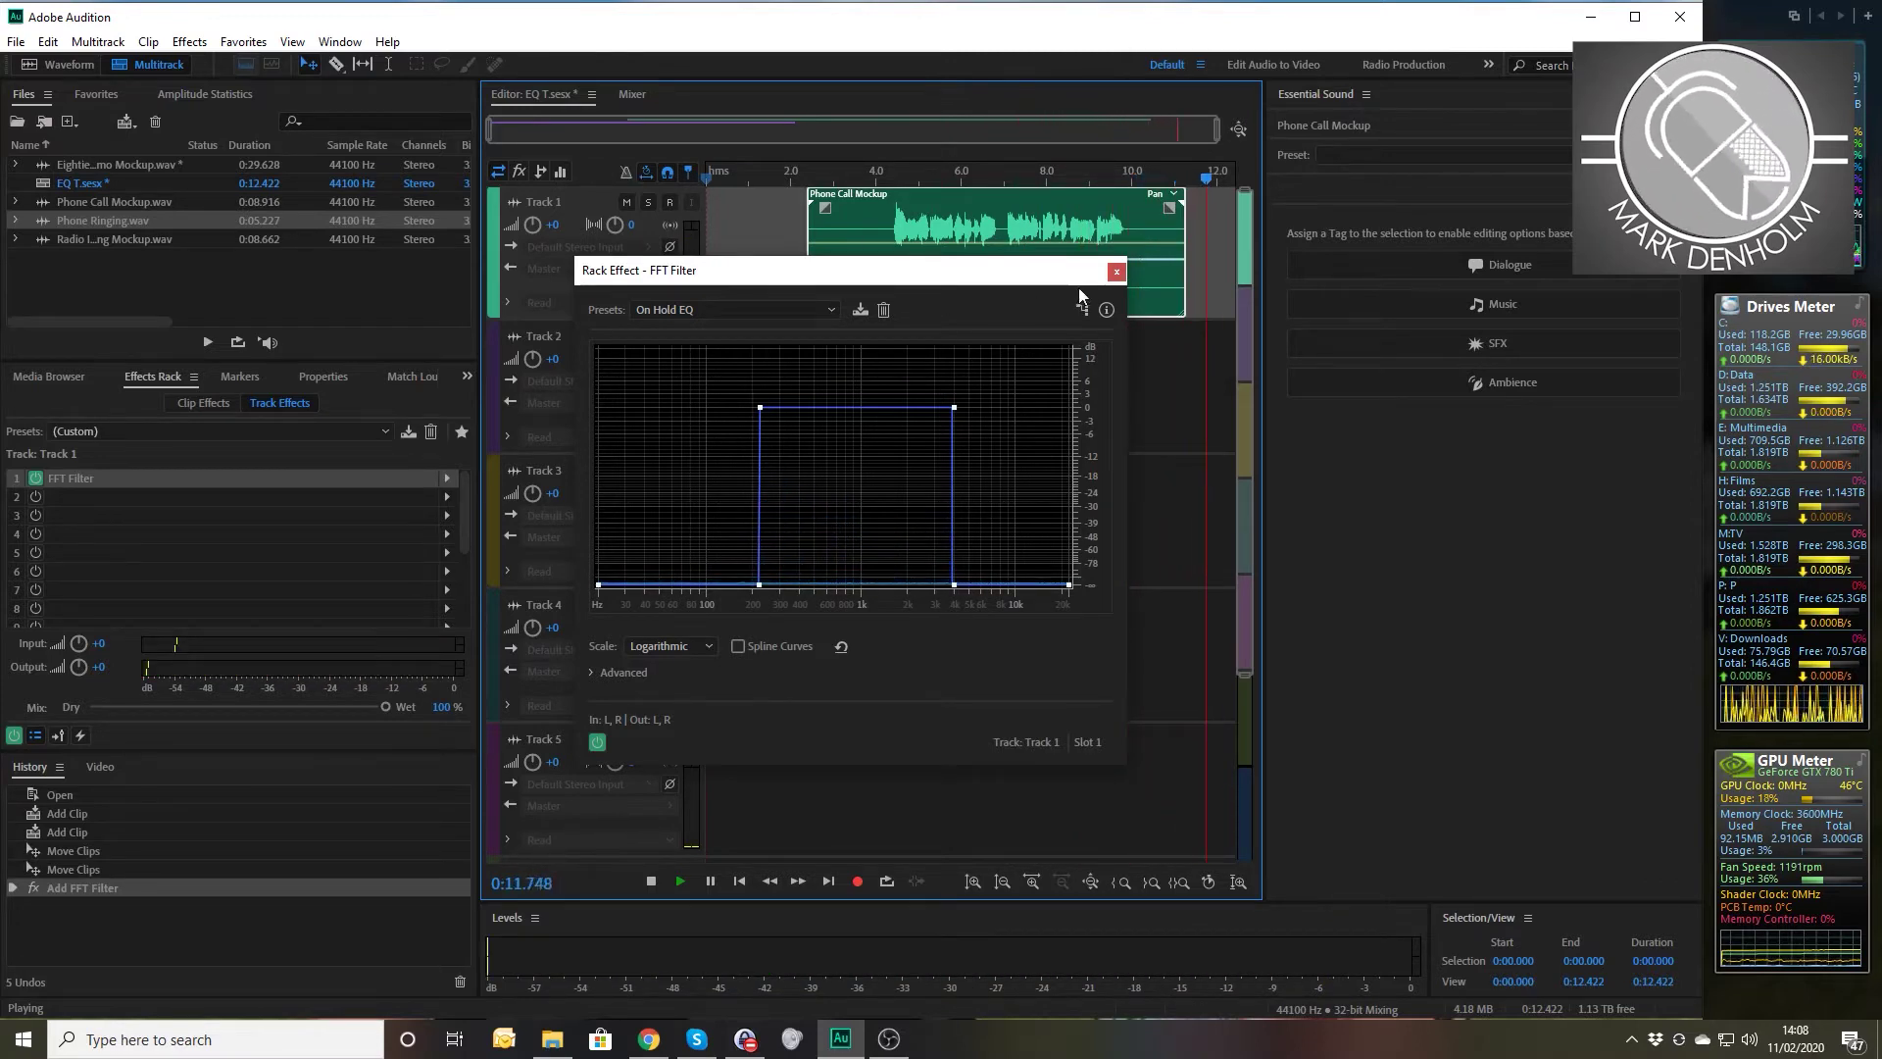
click(1116, 272)
- Mix the entire session down to EQ T Mixdown 1 and reopen Phone Call Mockup.wav
right_click(992, 416)
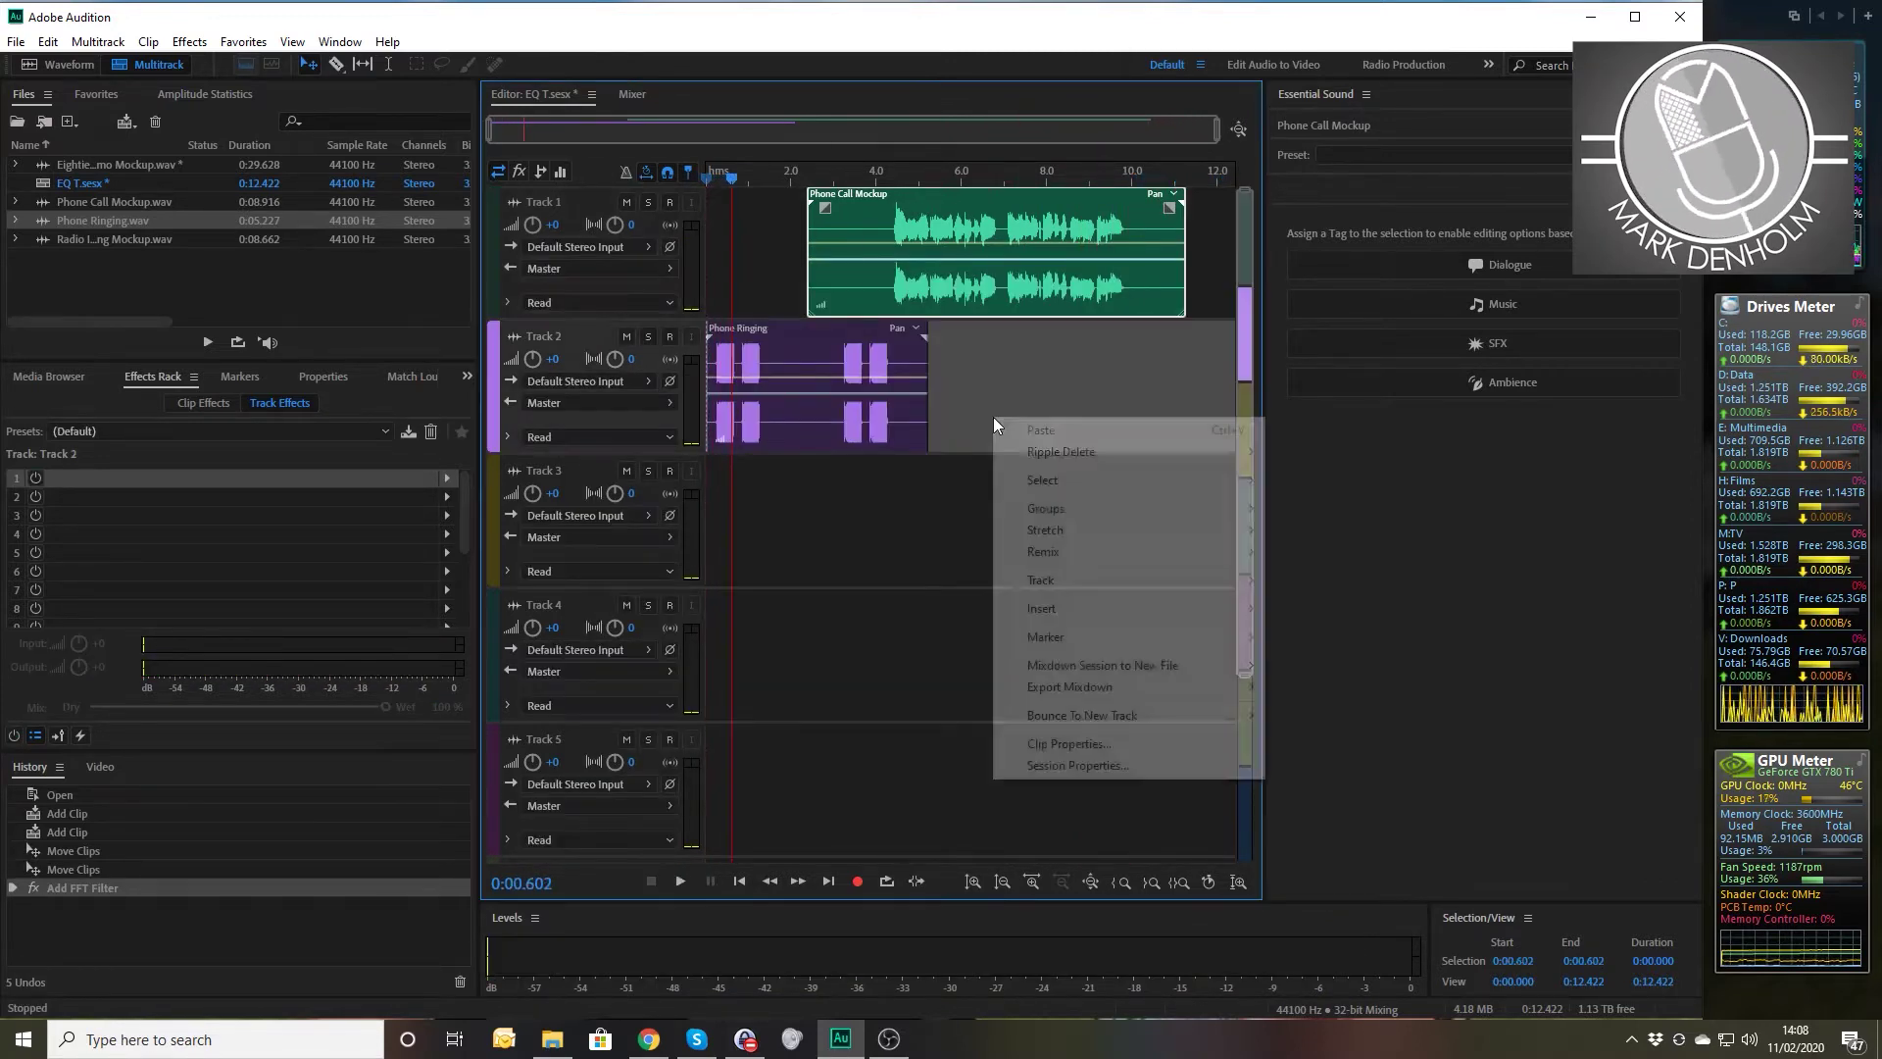
mouse_move(1121, 668)
click(1294, 678)
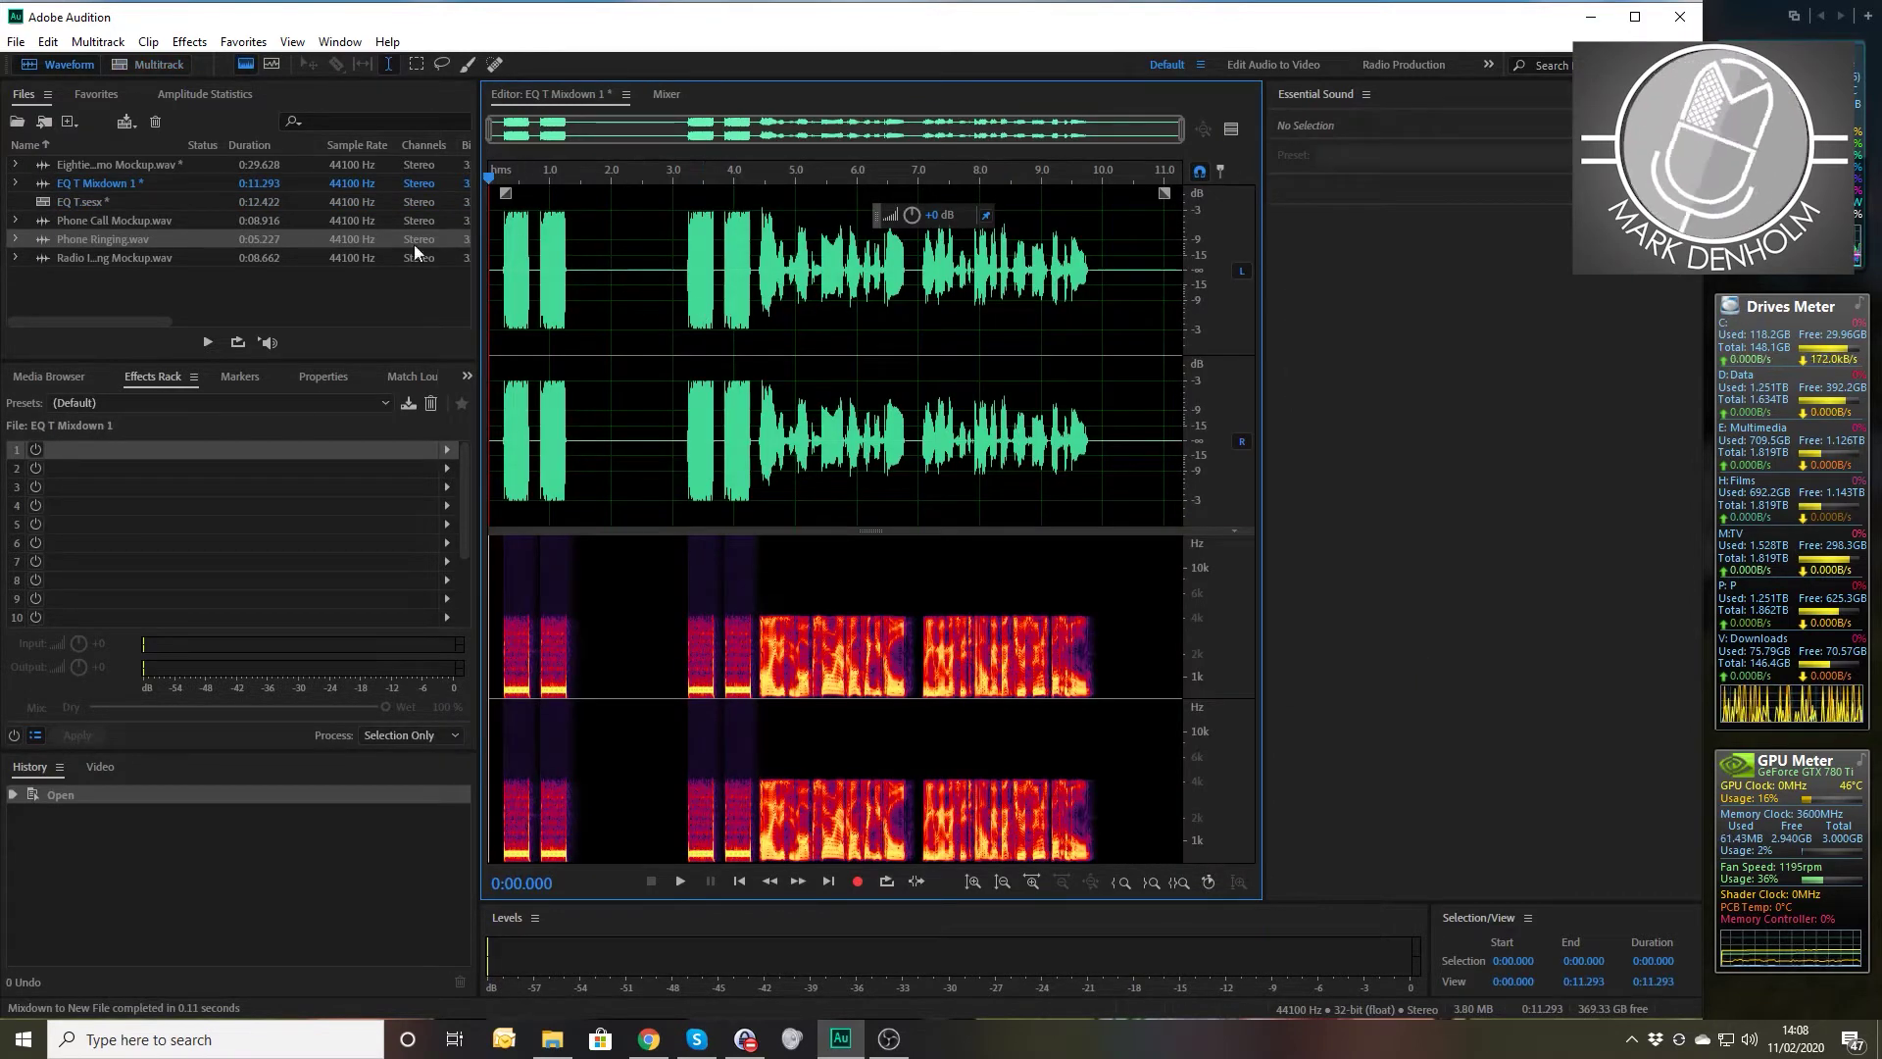
double_click(109, 220)
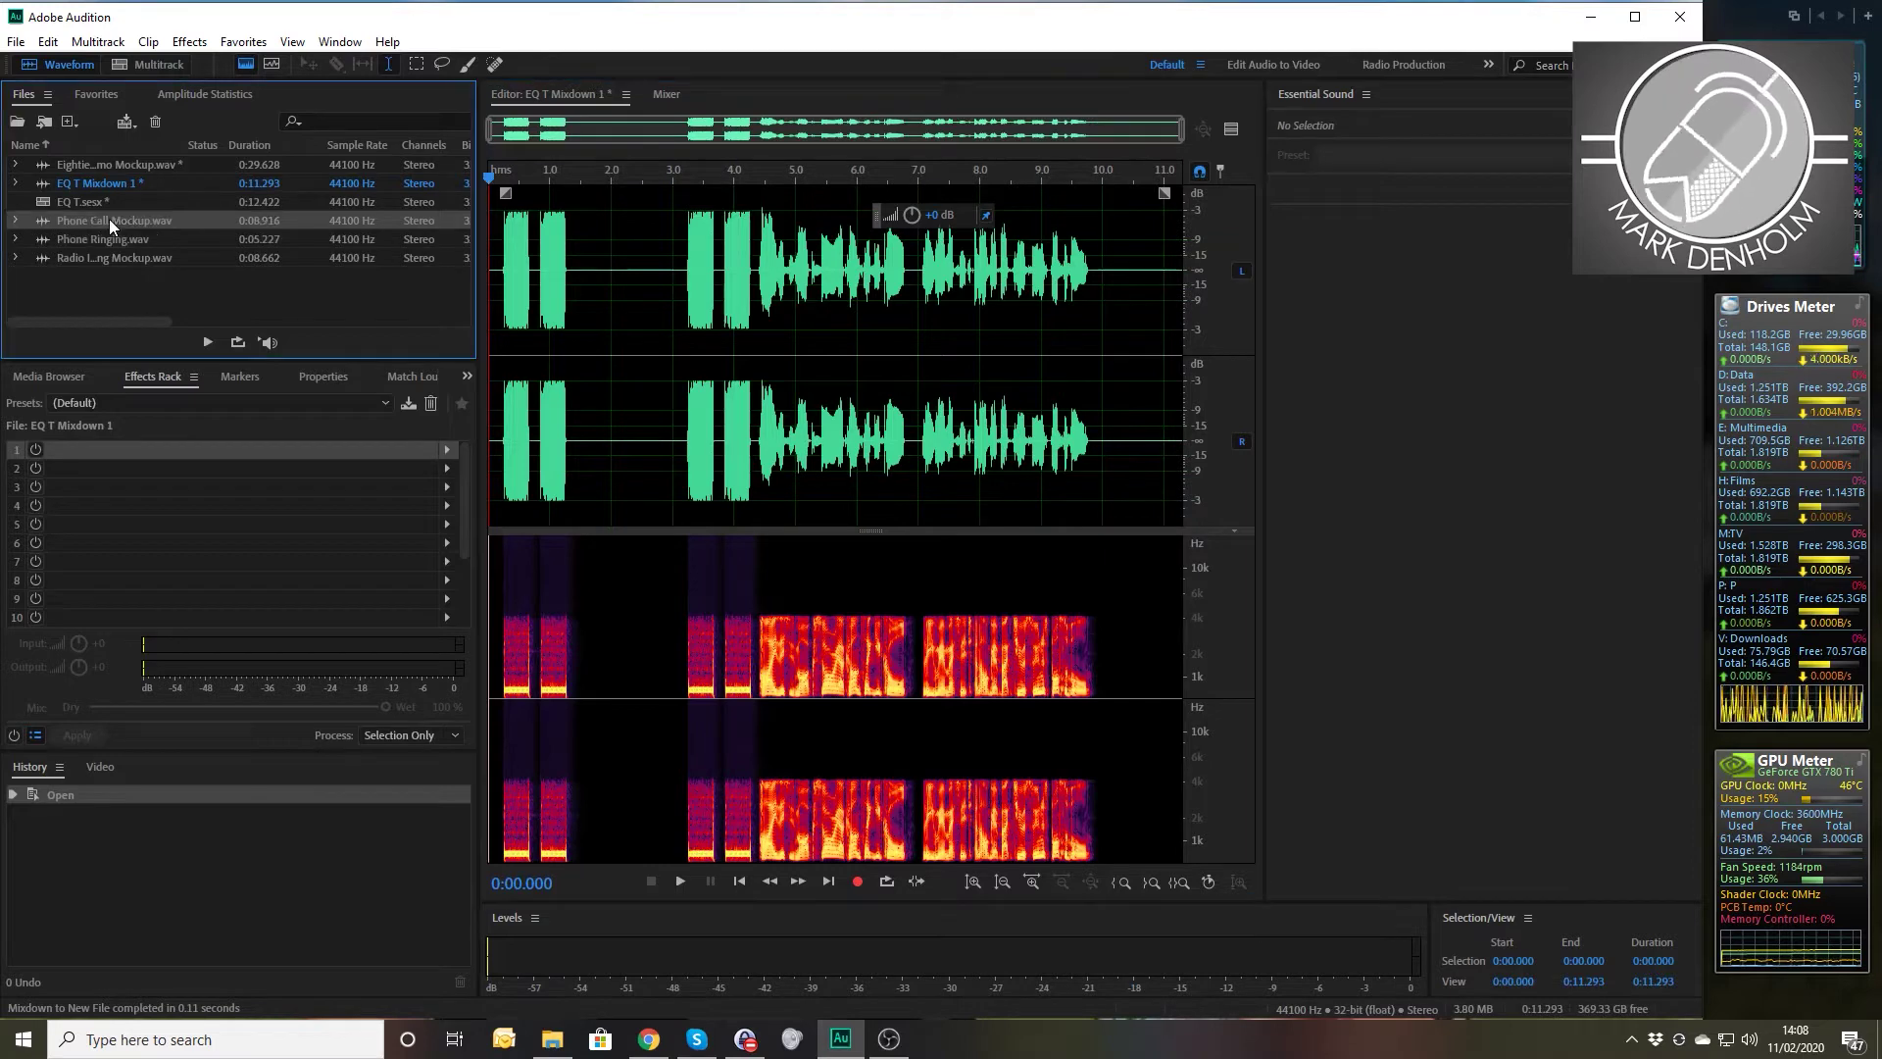
click(342, 43)
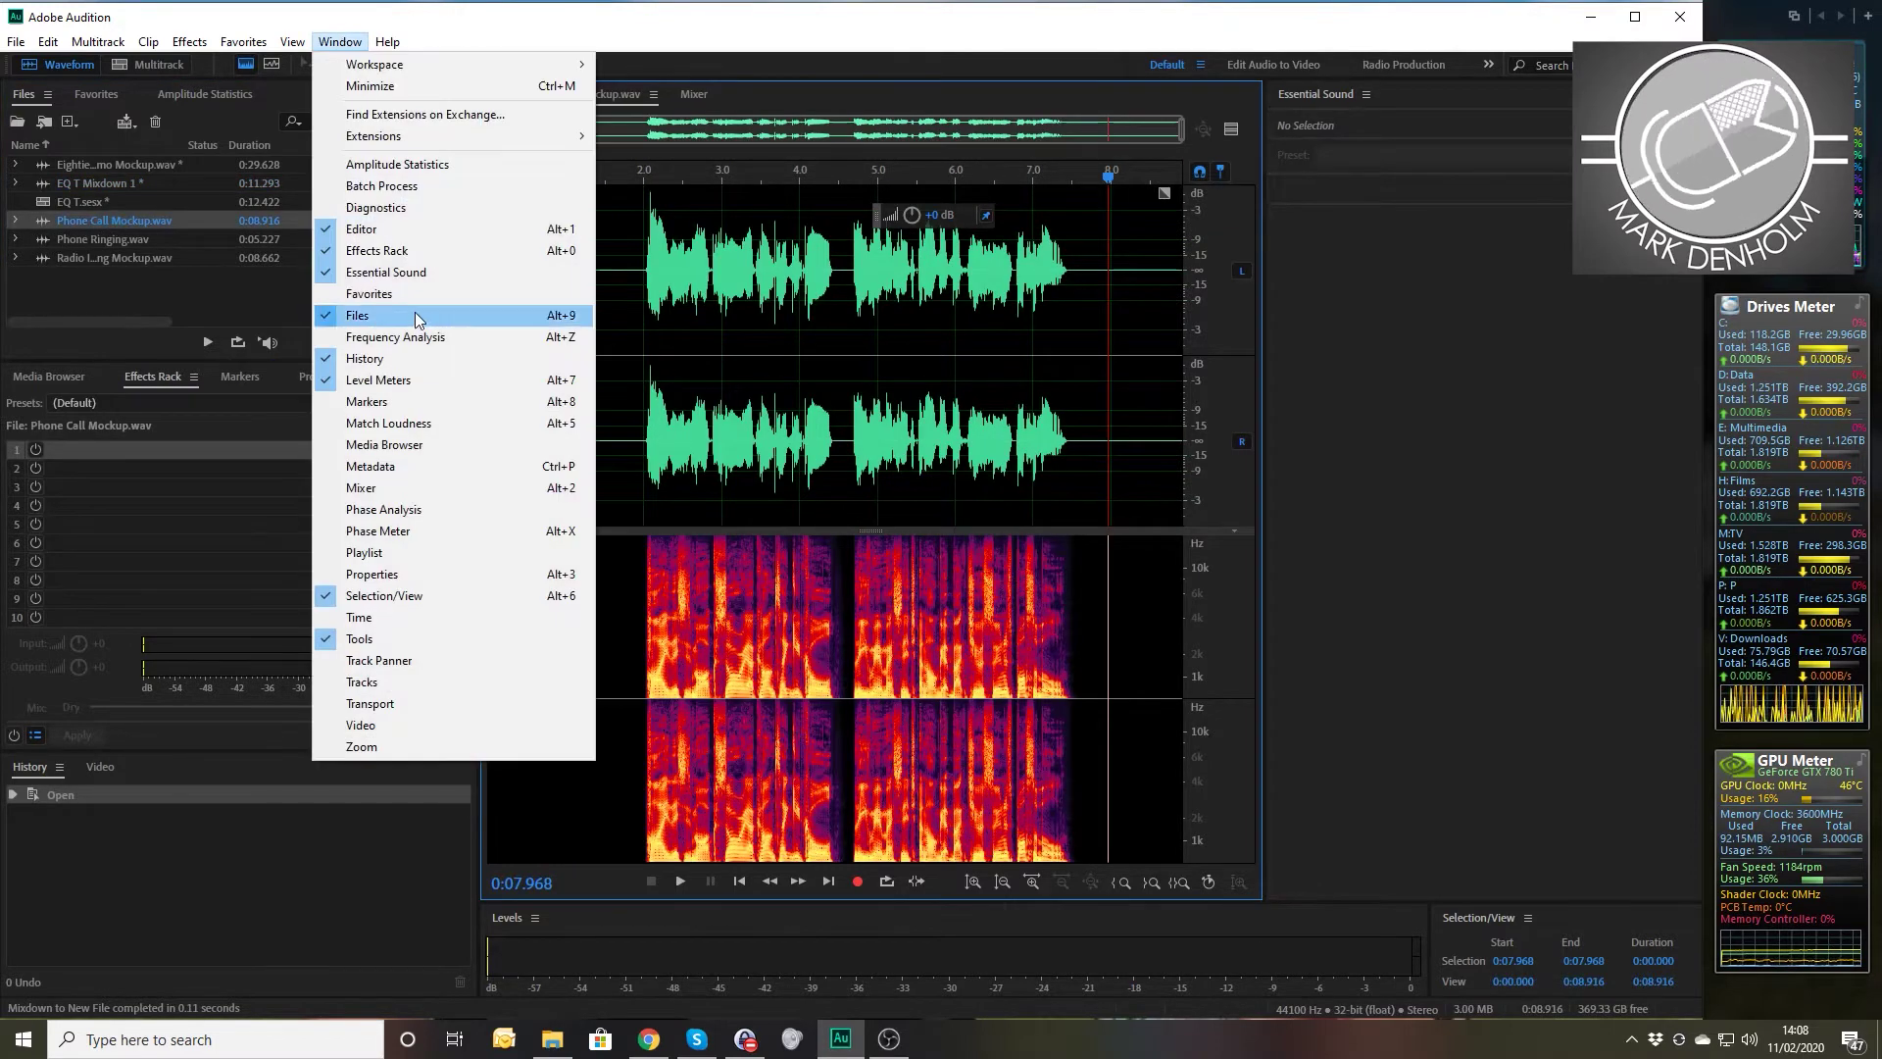
- Close the Essential Sound panel and show the Frequency Analysis panel instead
click(393, 272)
click(340, 42)
click(396, 336)
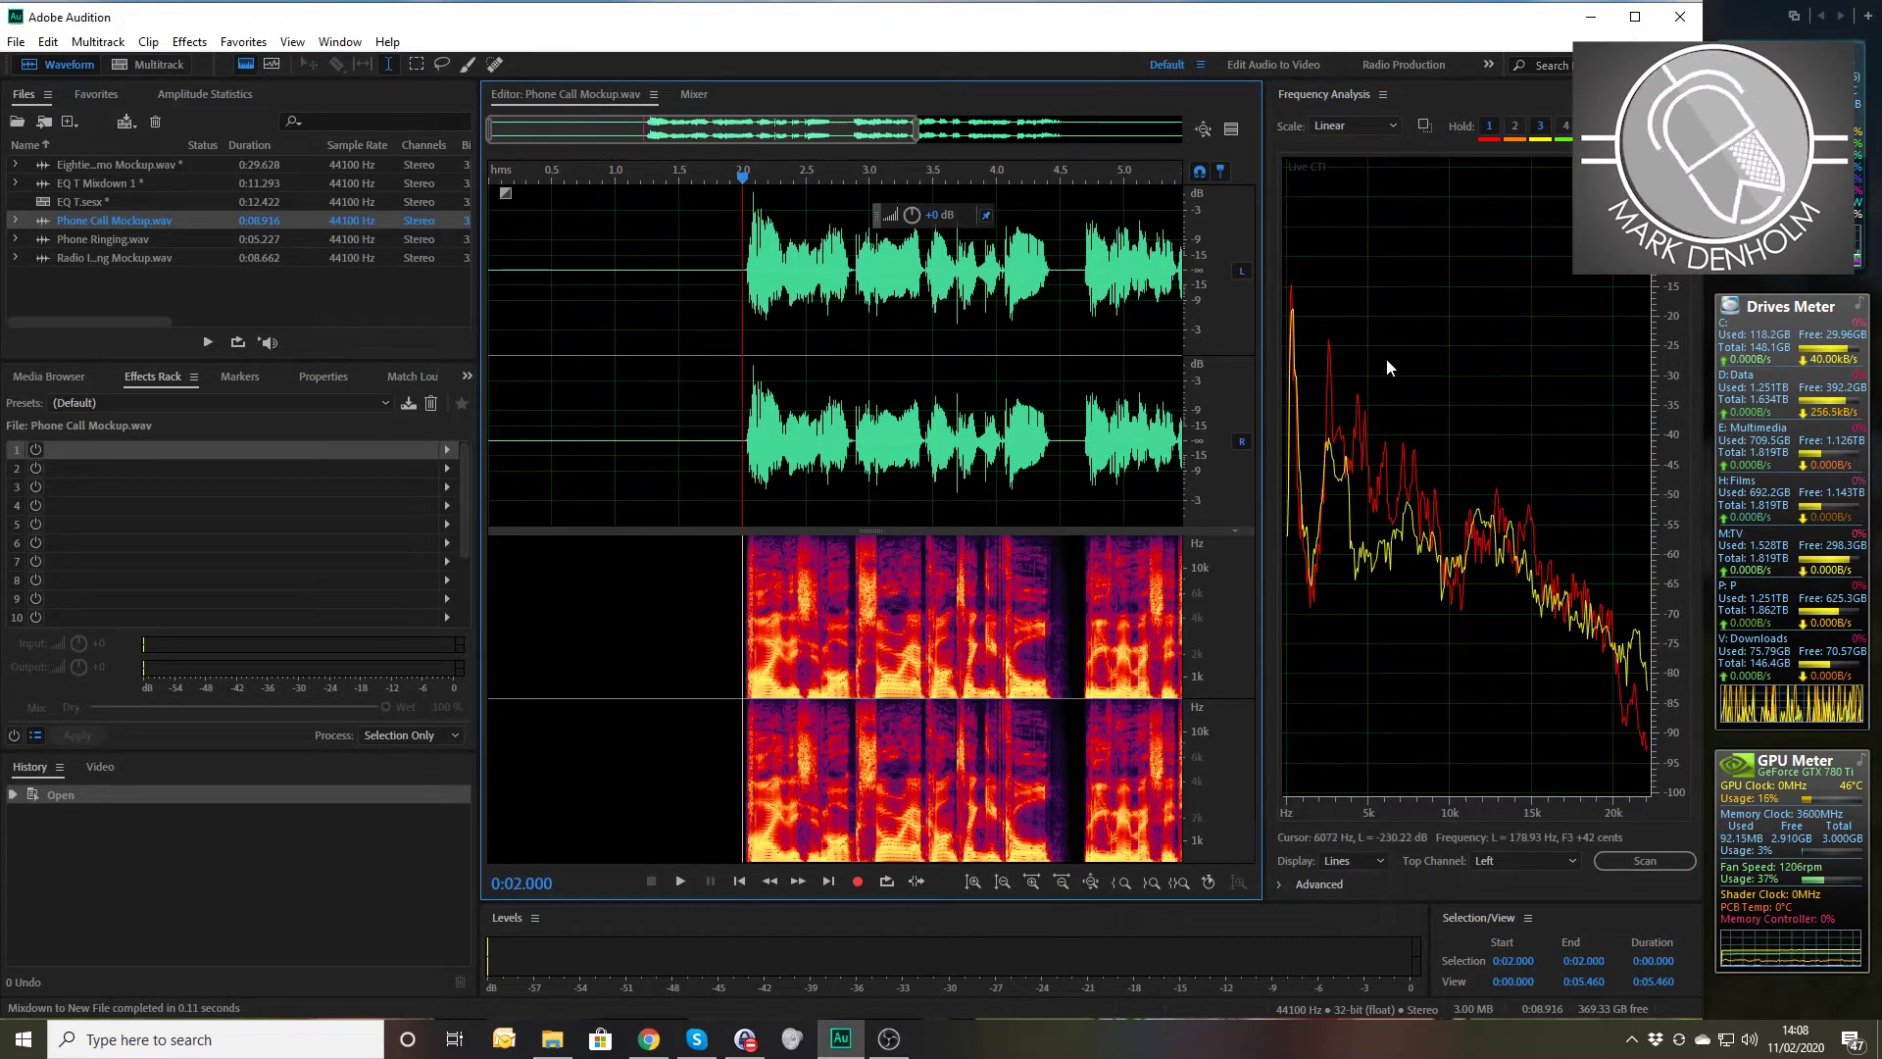
- Play the phone call from the start and from 4.4 seconds while watching its spectrum
key(space)
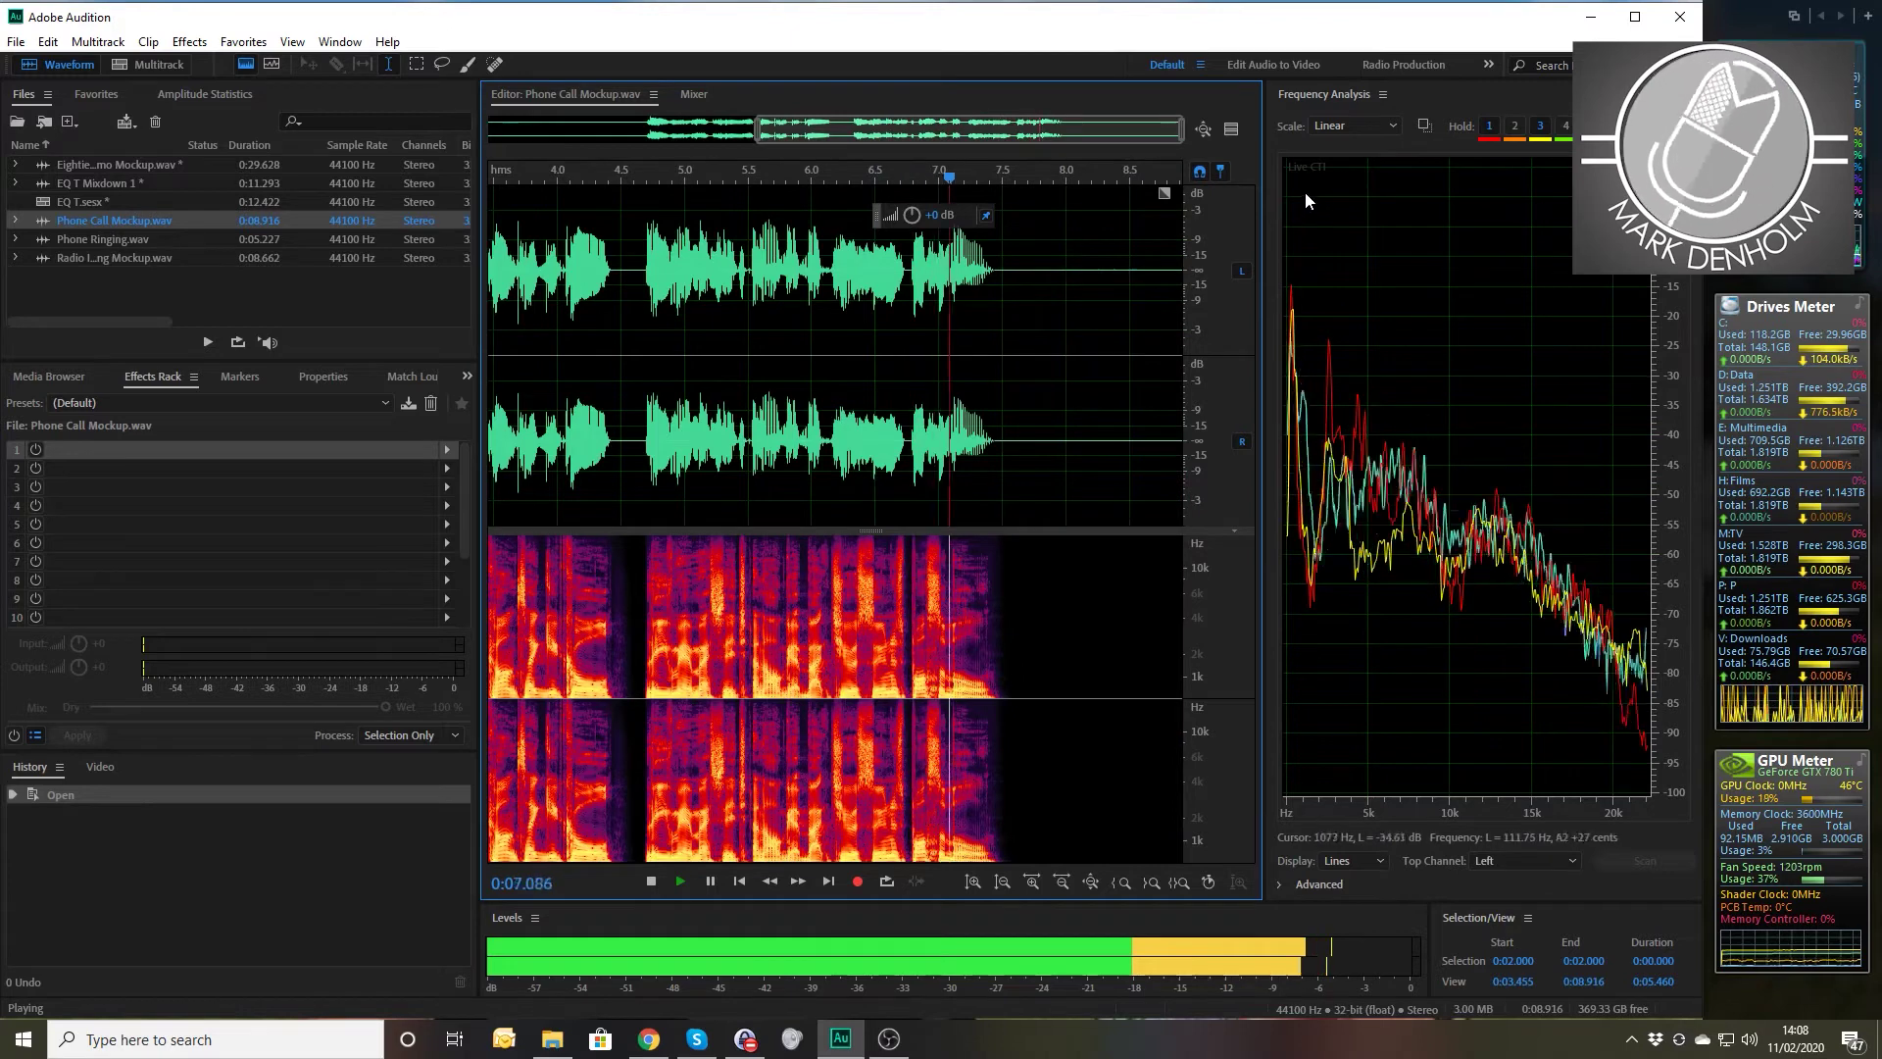
key(space)
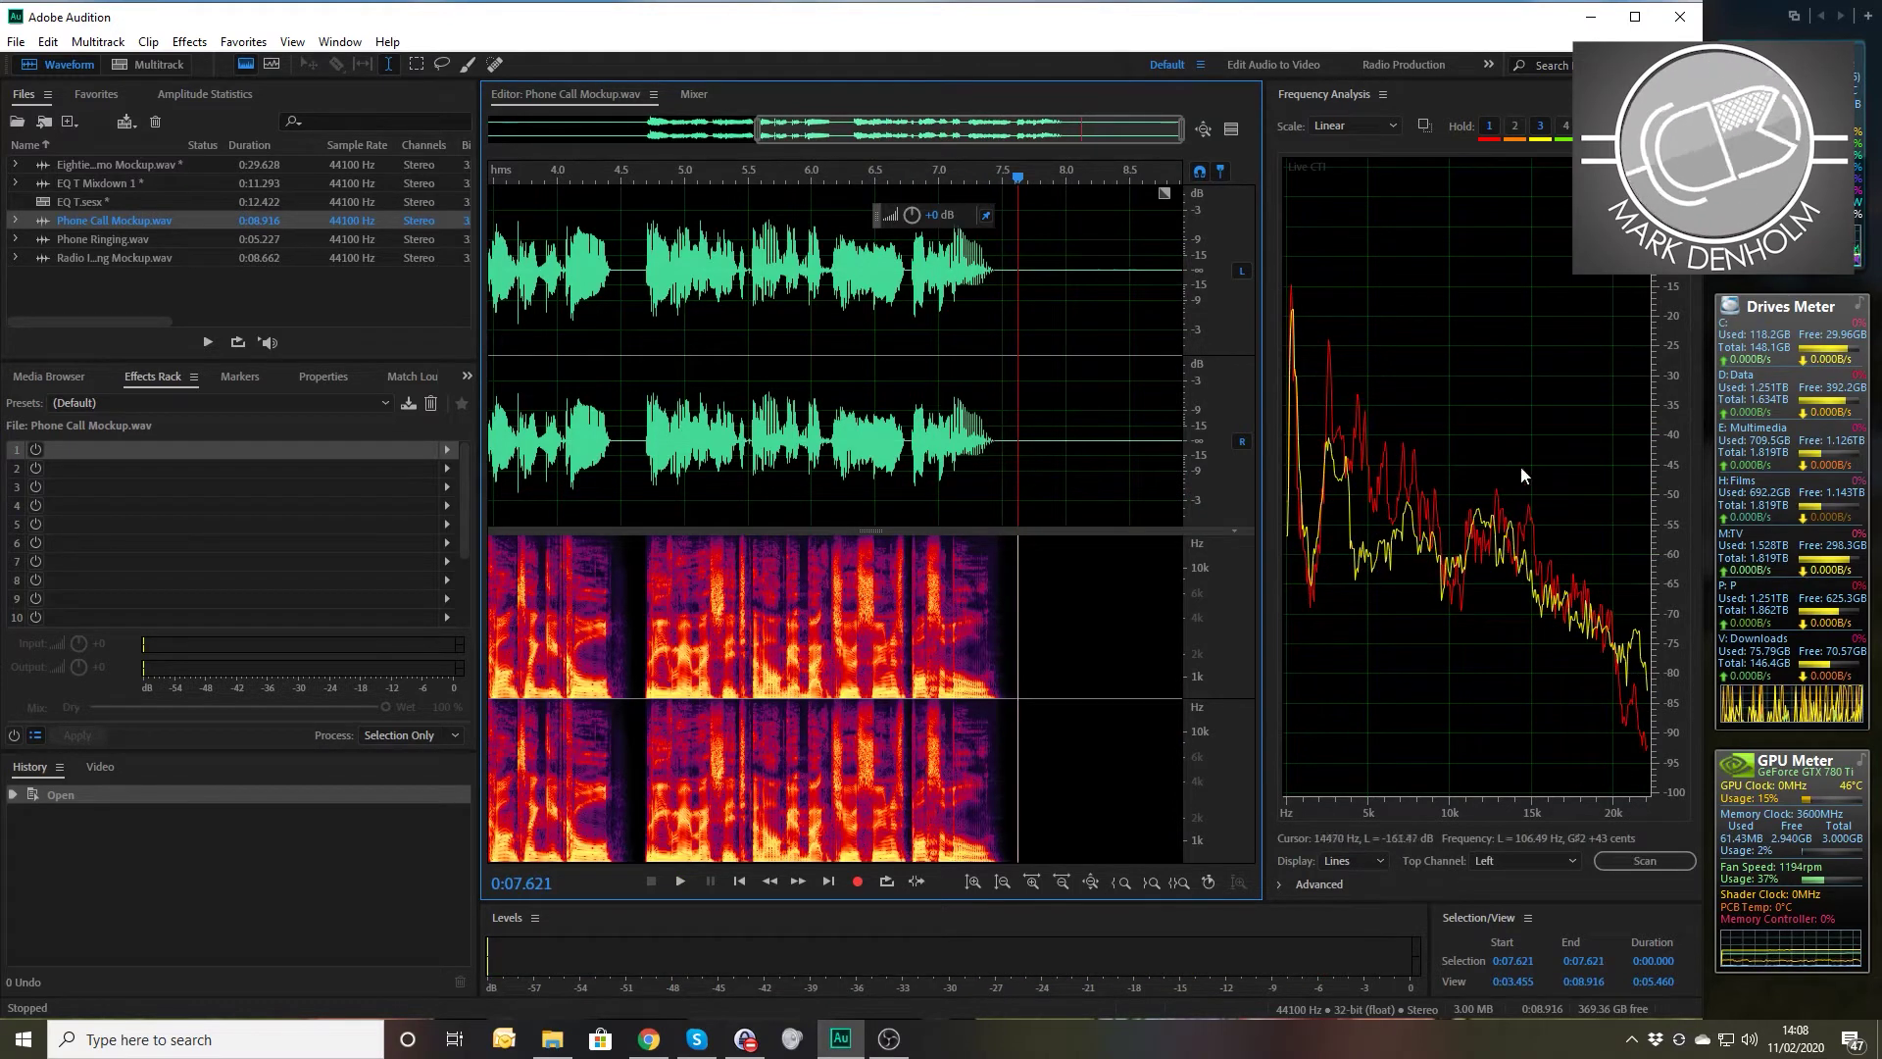
click(610, 449)
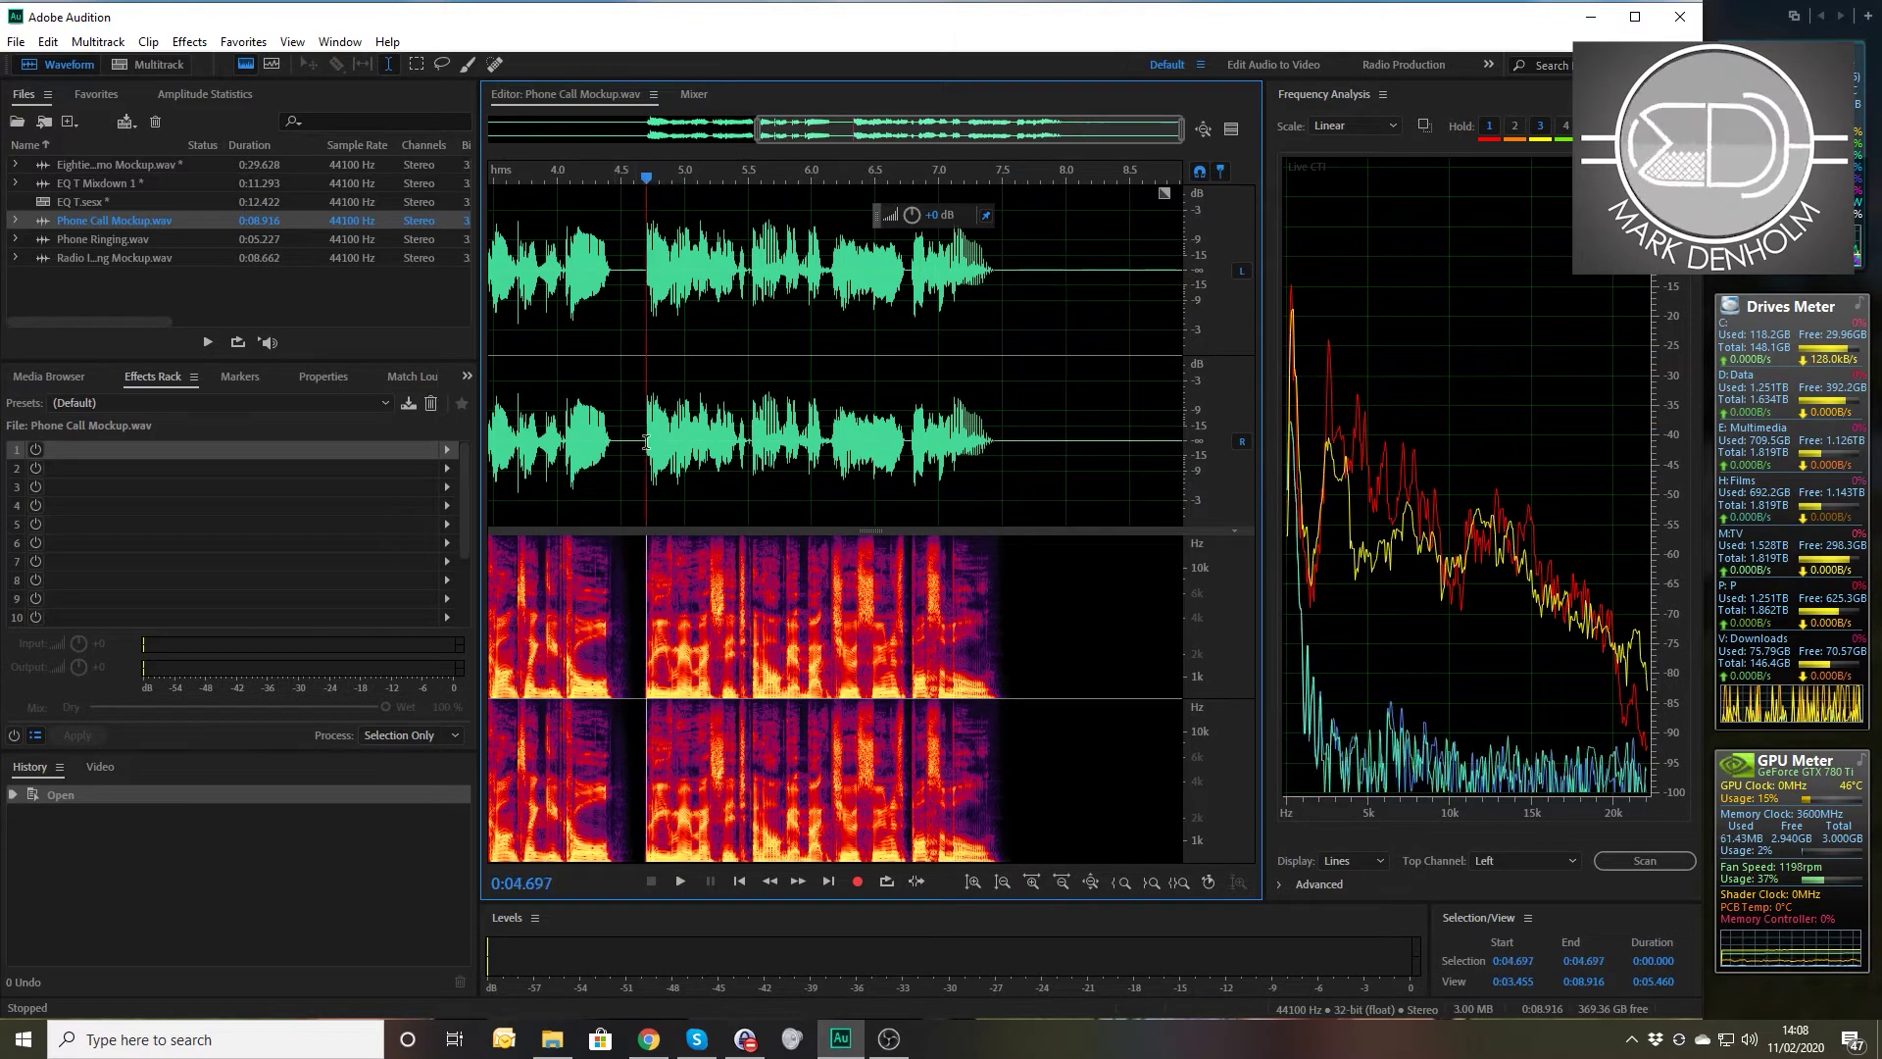
key(space)
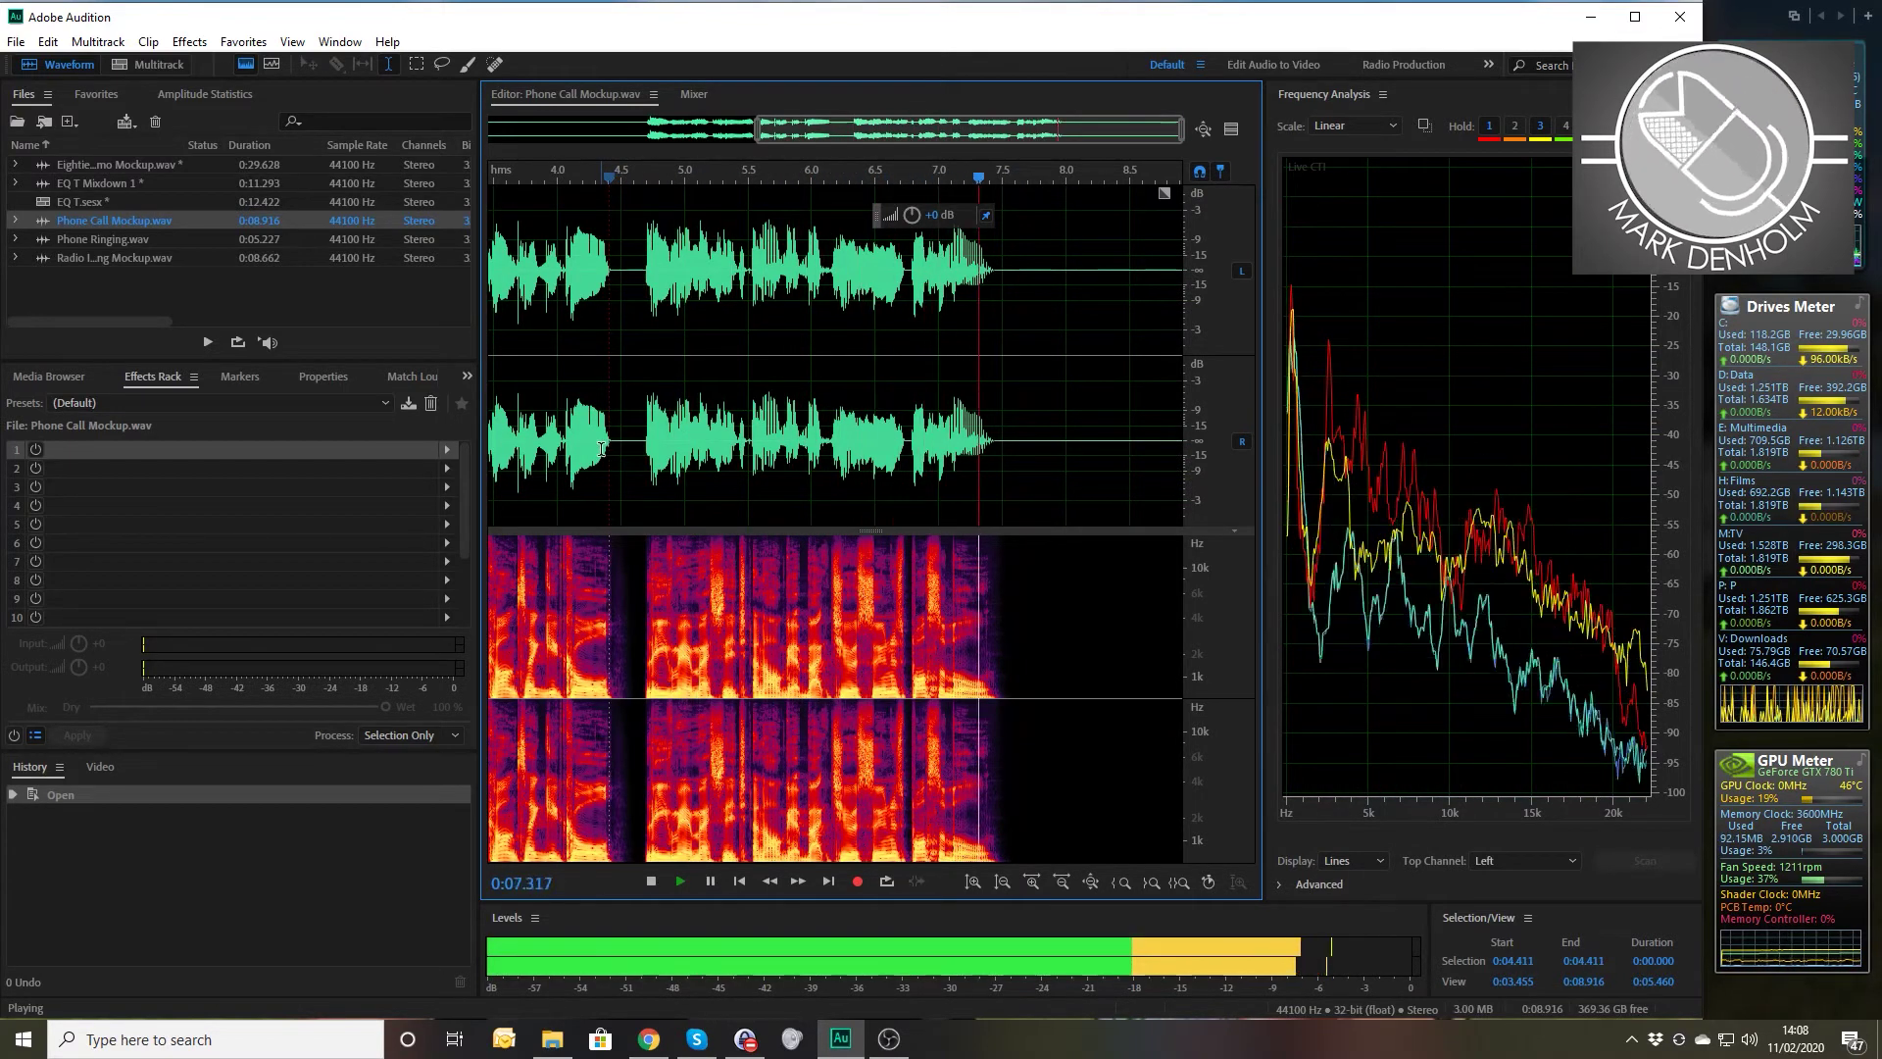
key(space)
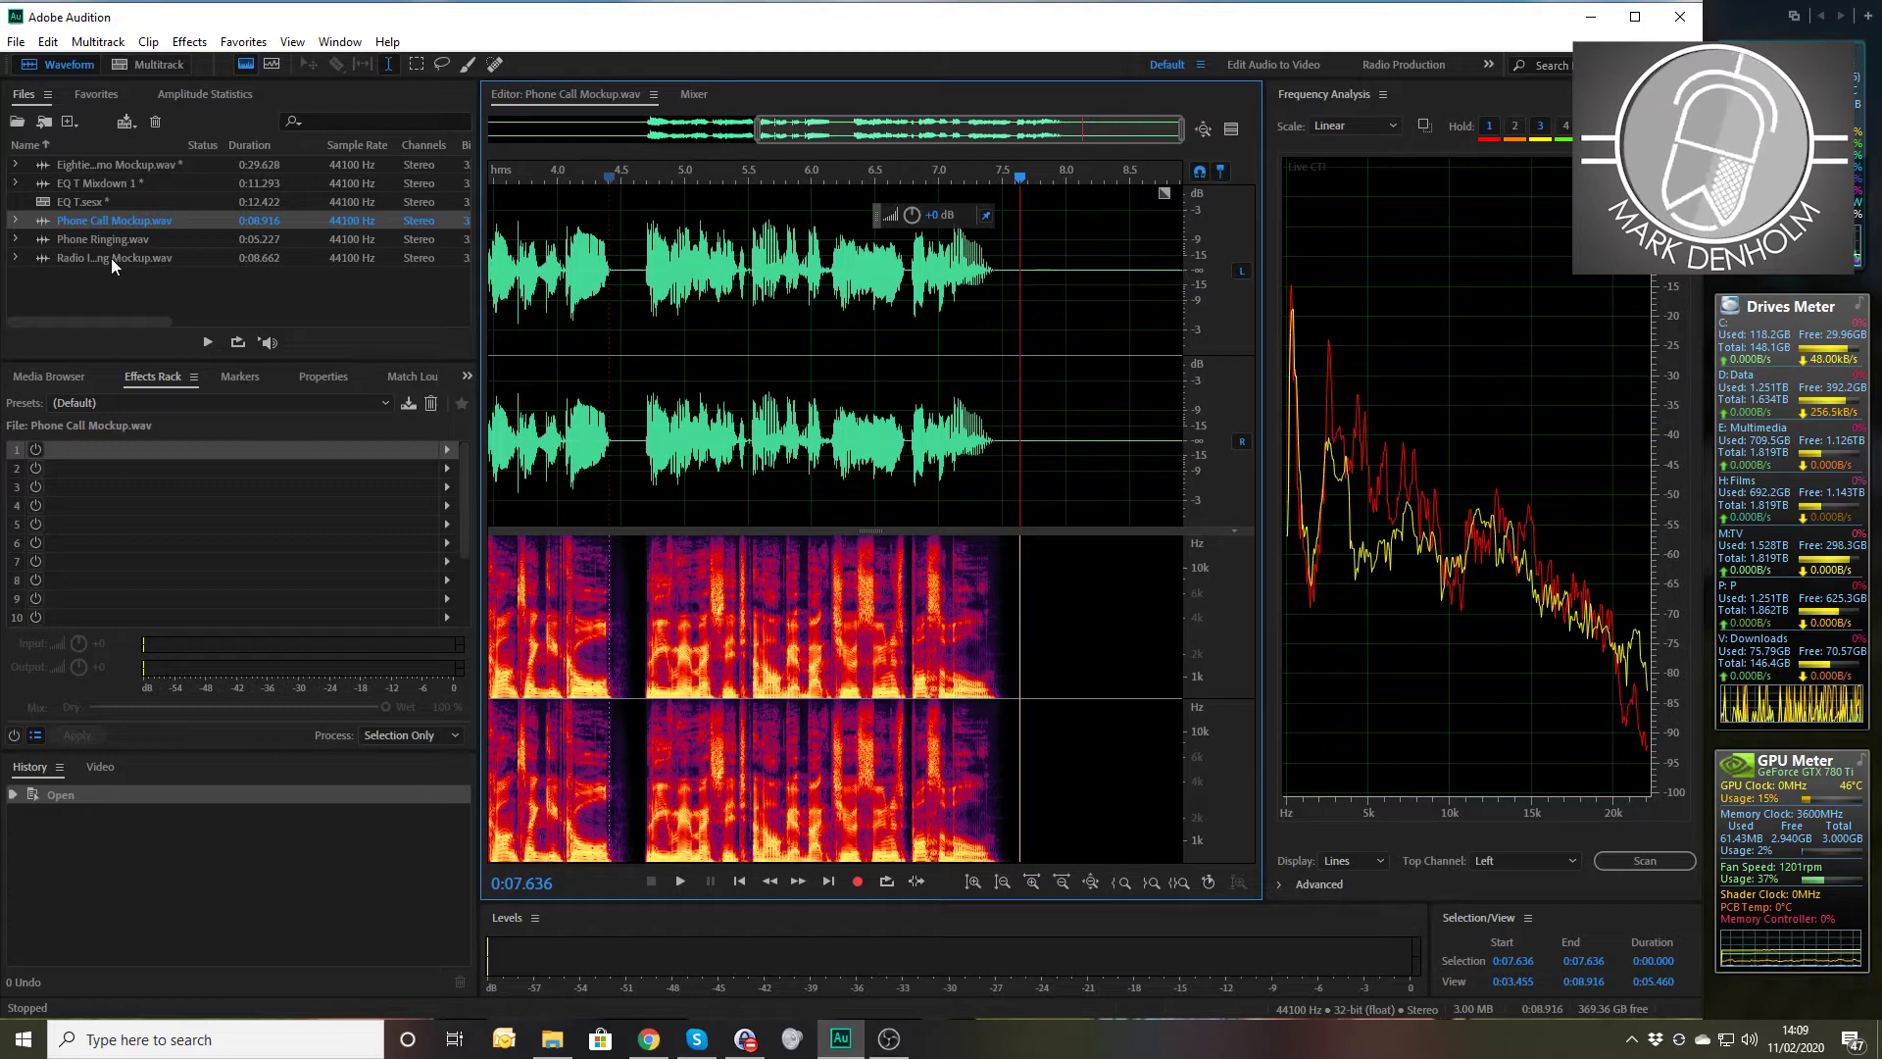
click(100, 184)
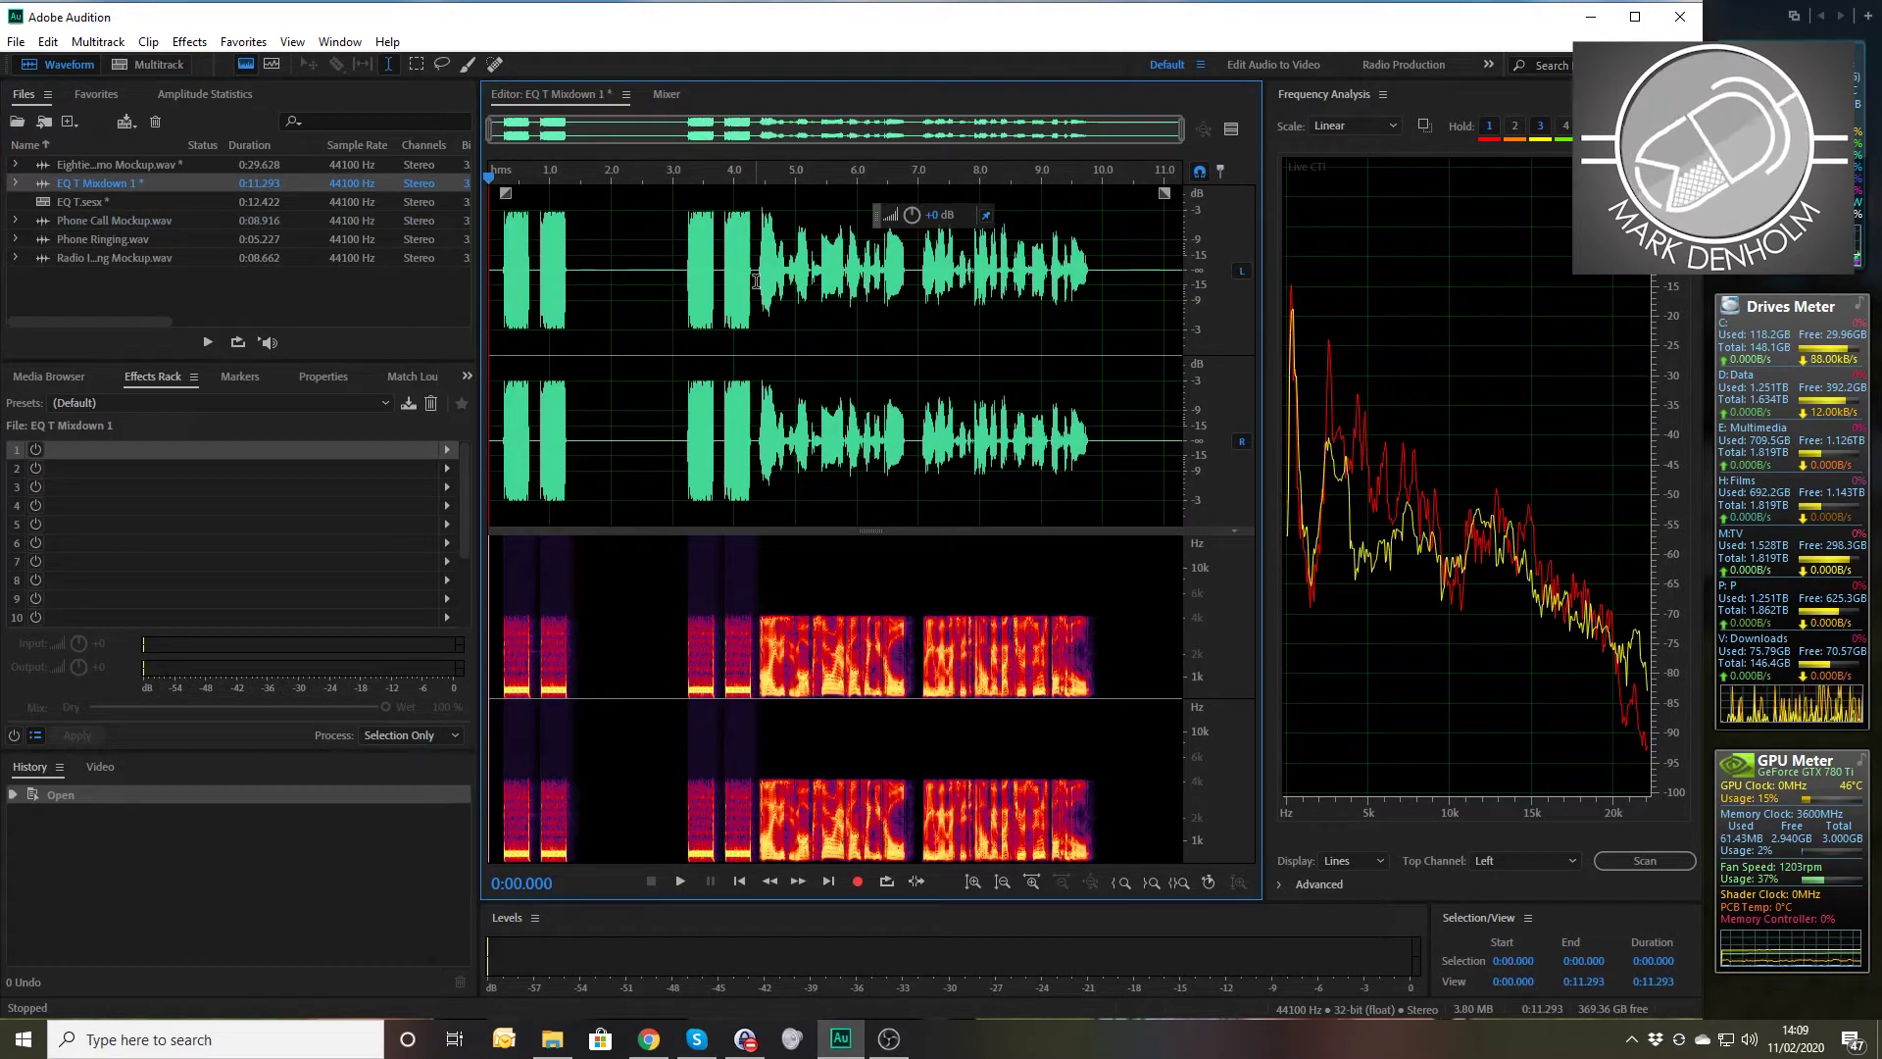
- Play EQ T Mixdown 1 from about 4.35 seconds
click(756, 281)
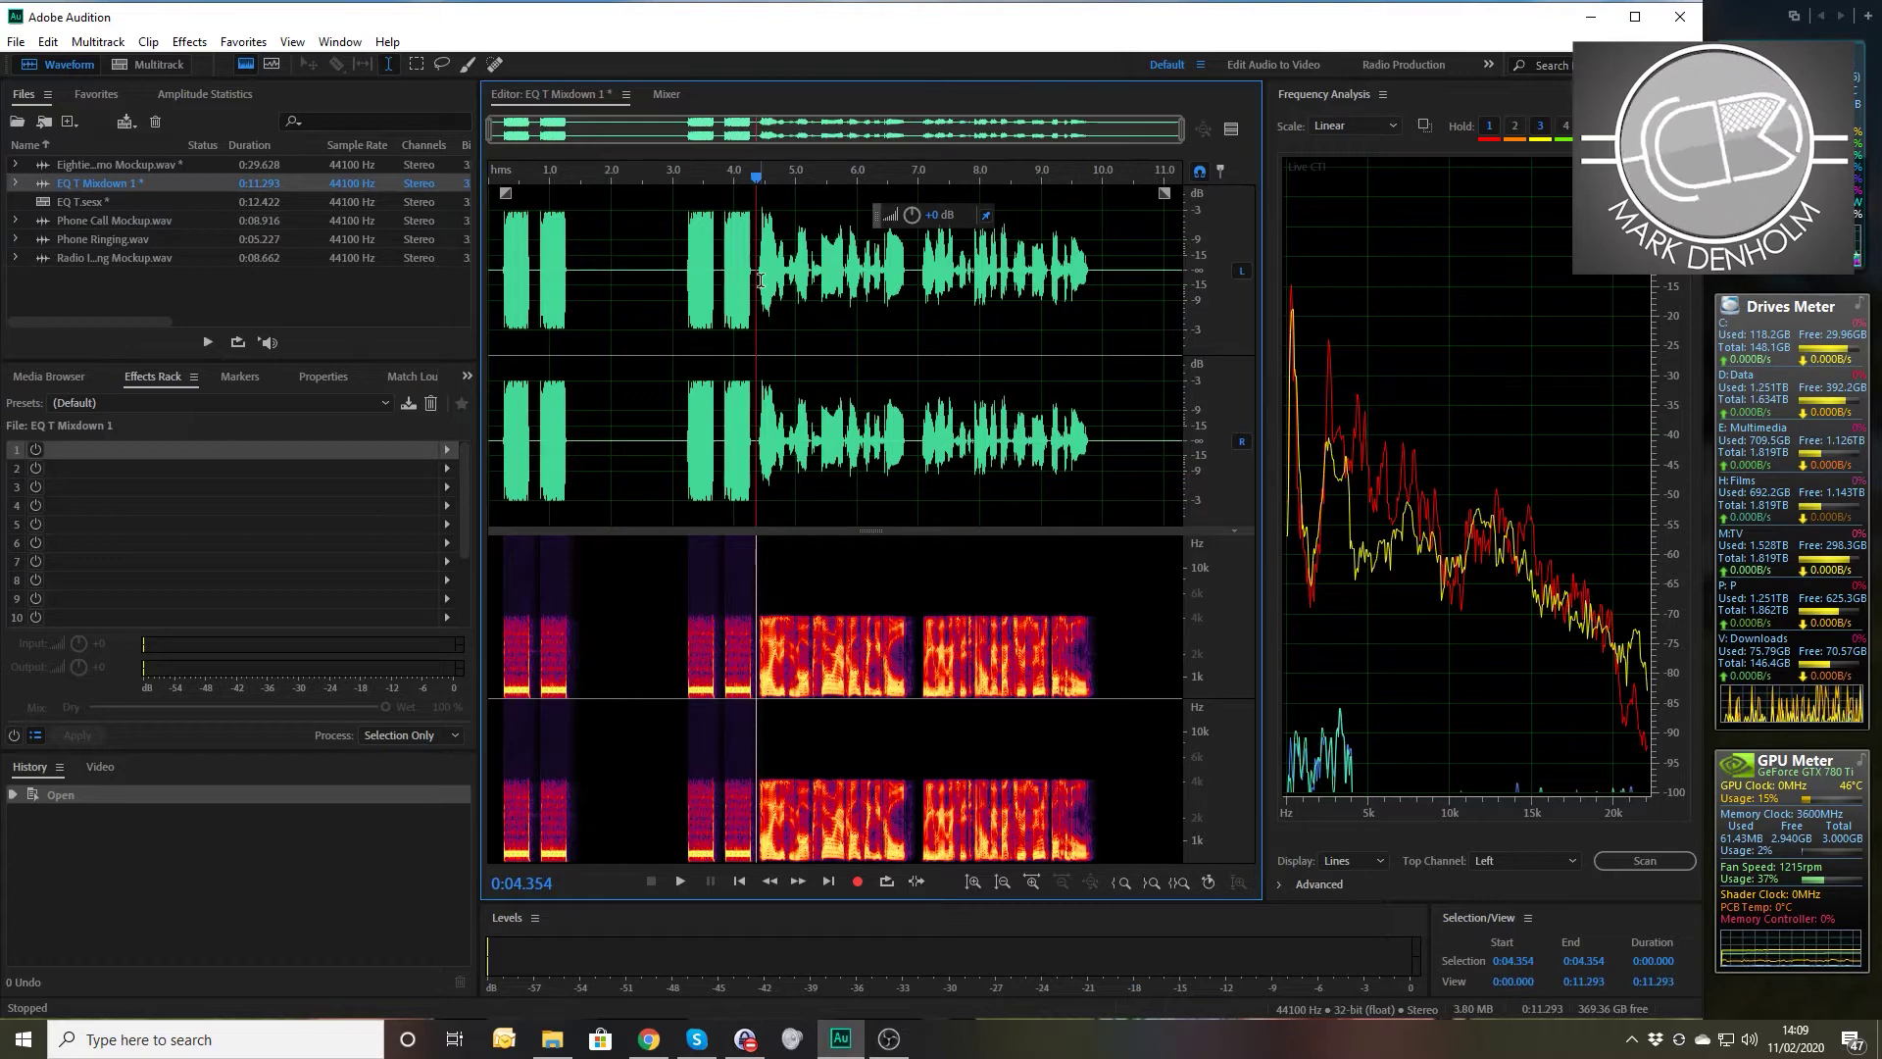
key(space)
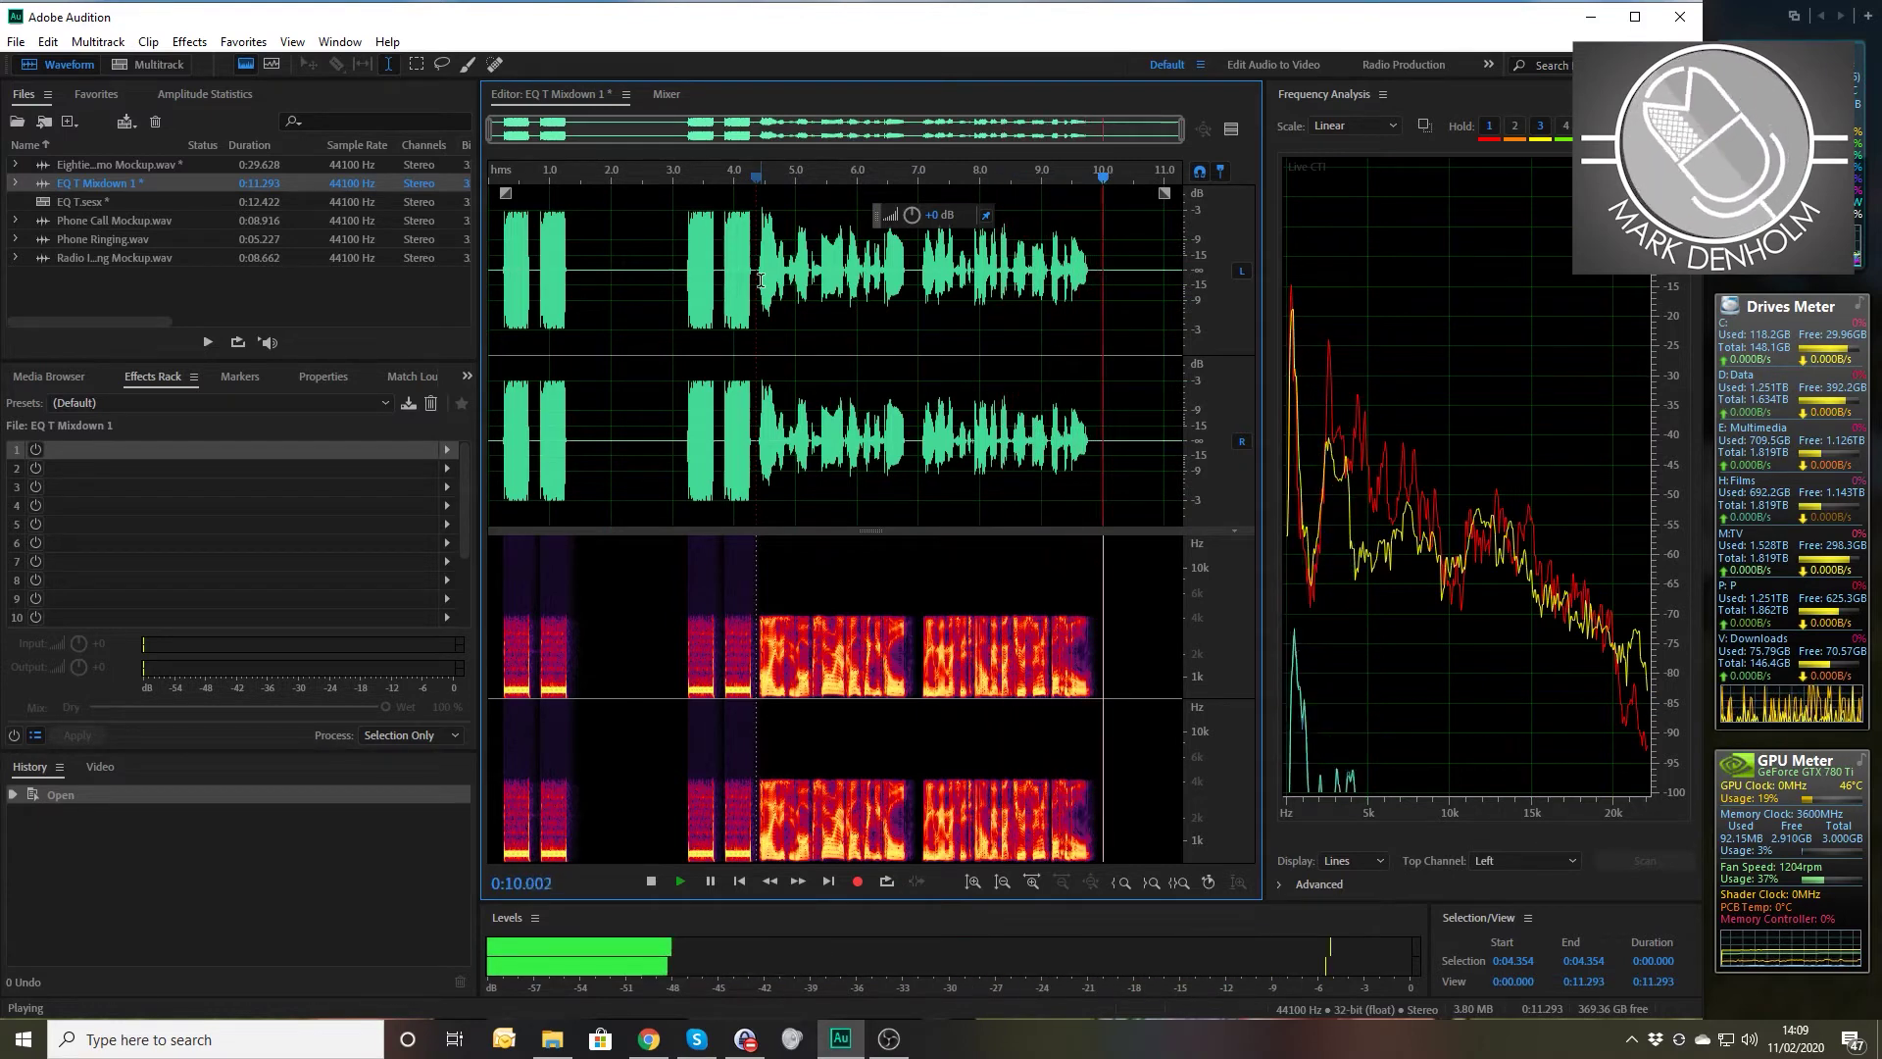
key(space)
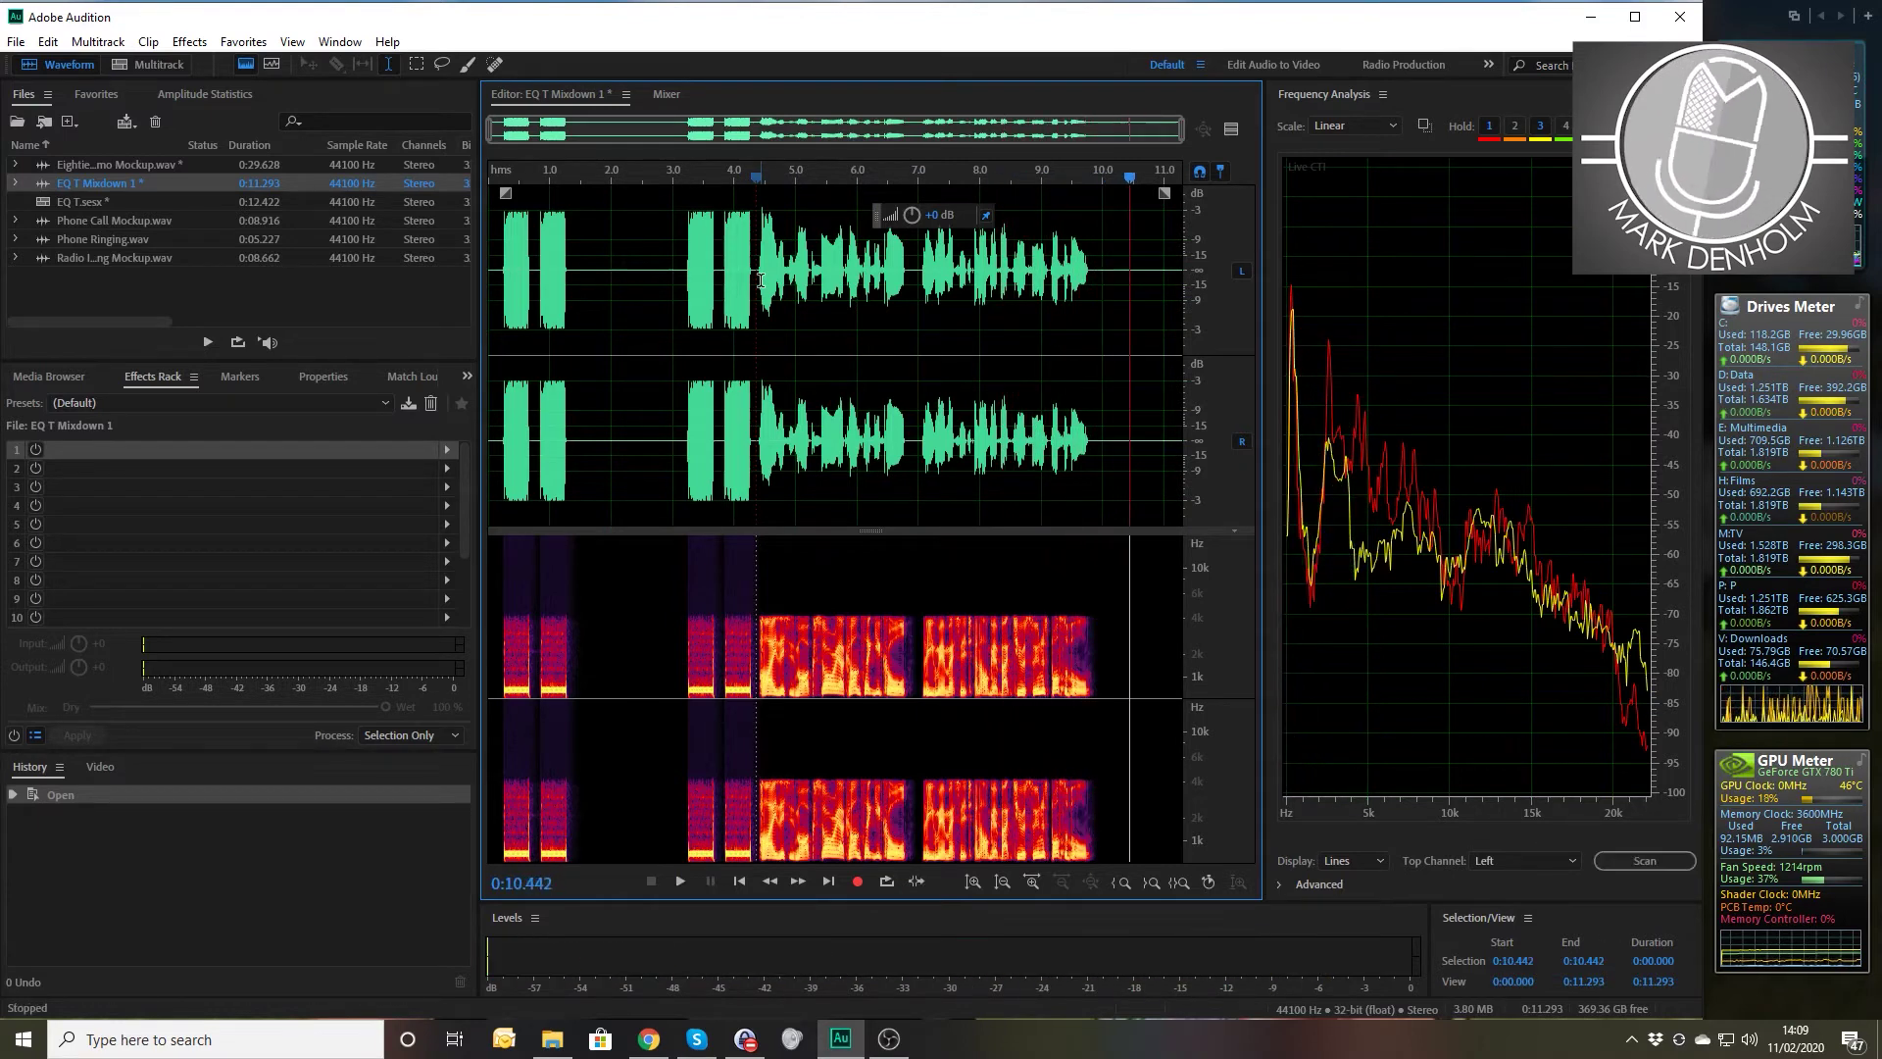
- Audition Radio Imaging Mockup.wav from 2 seconds and place it on Track 3 of the session
double_click(93, 257)
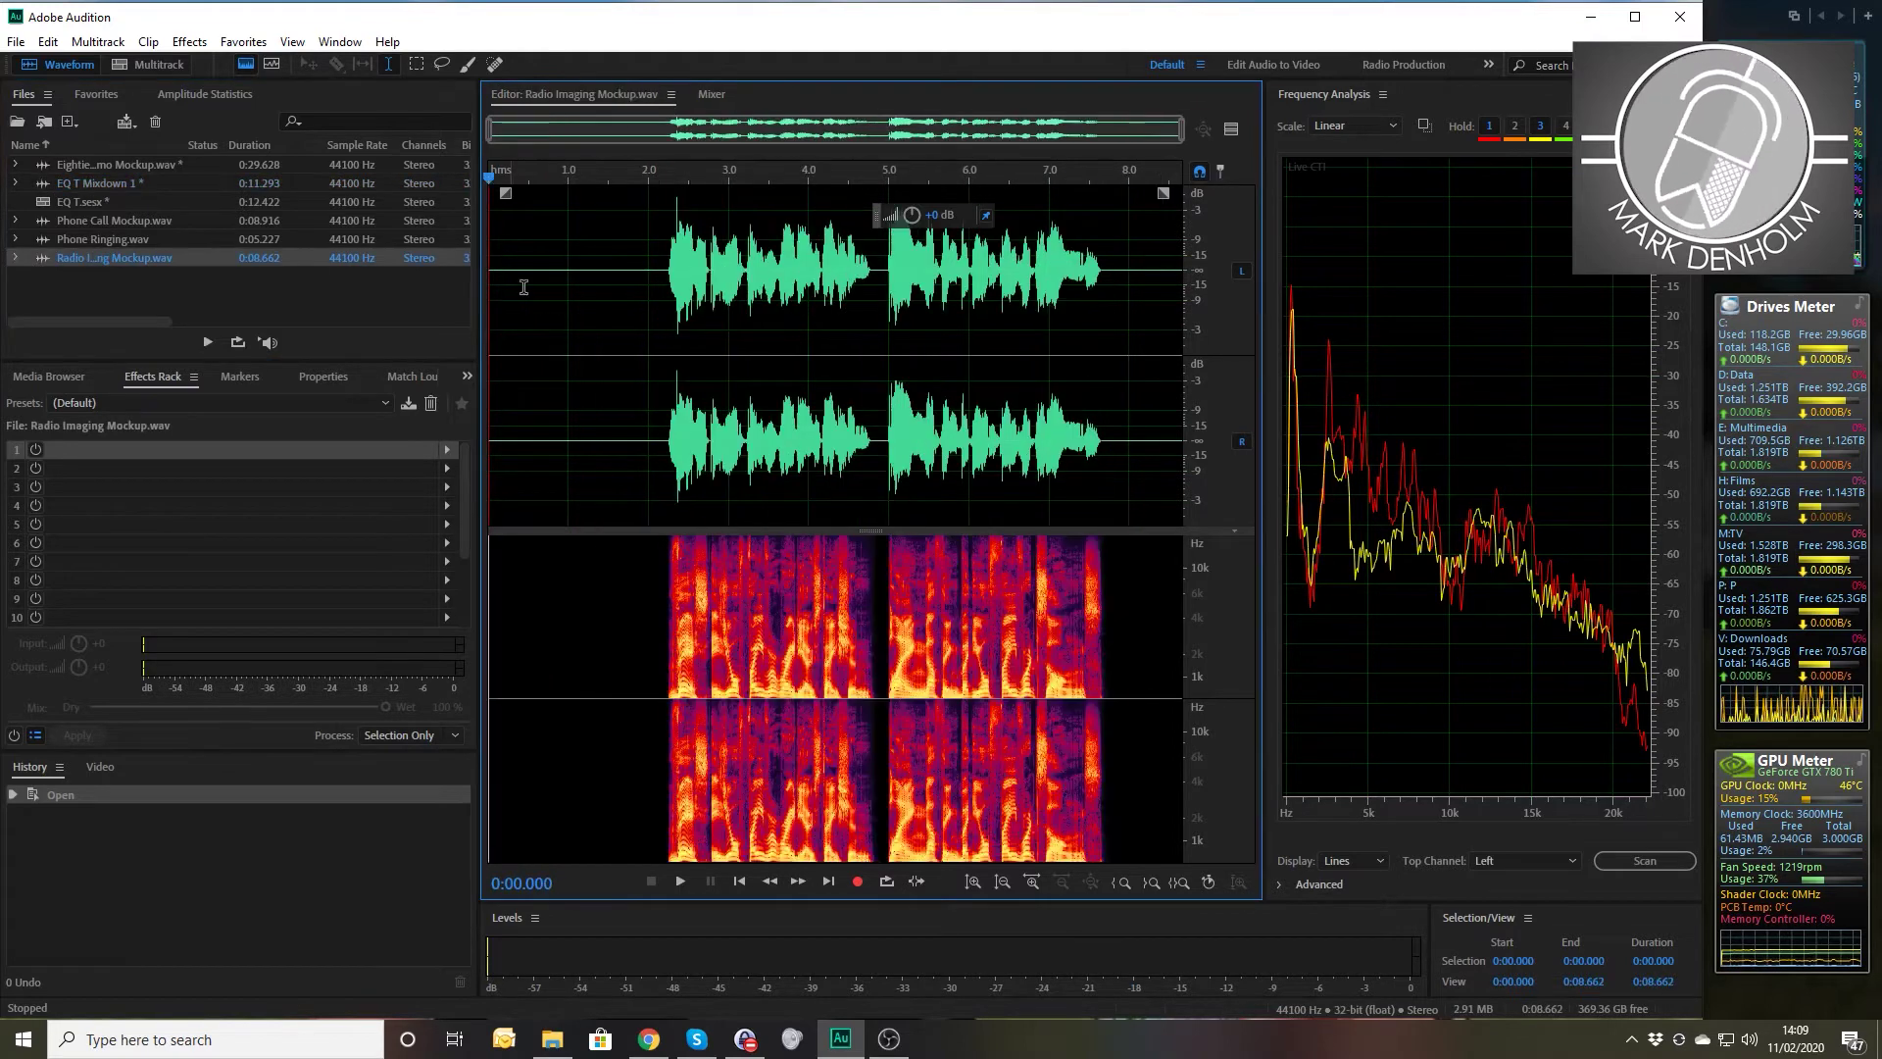
click(649, 299)
key(space)
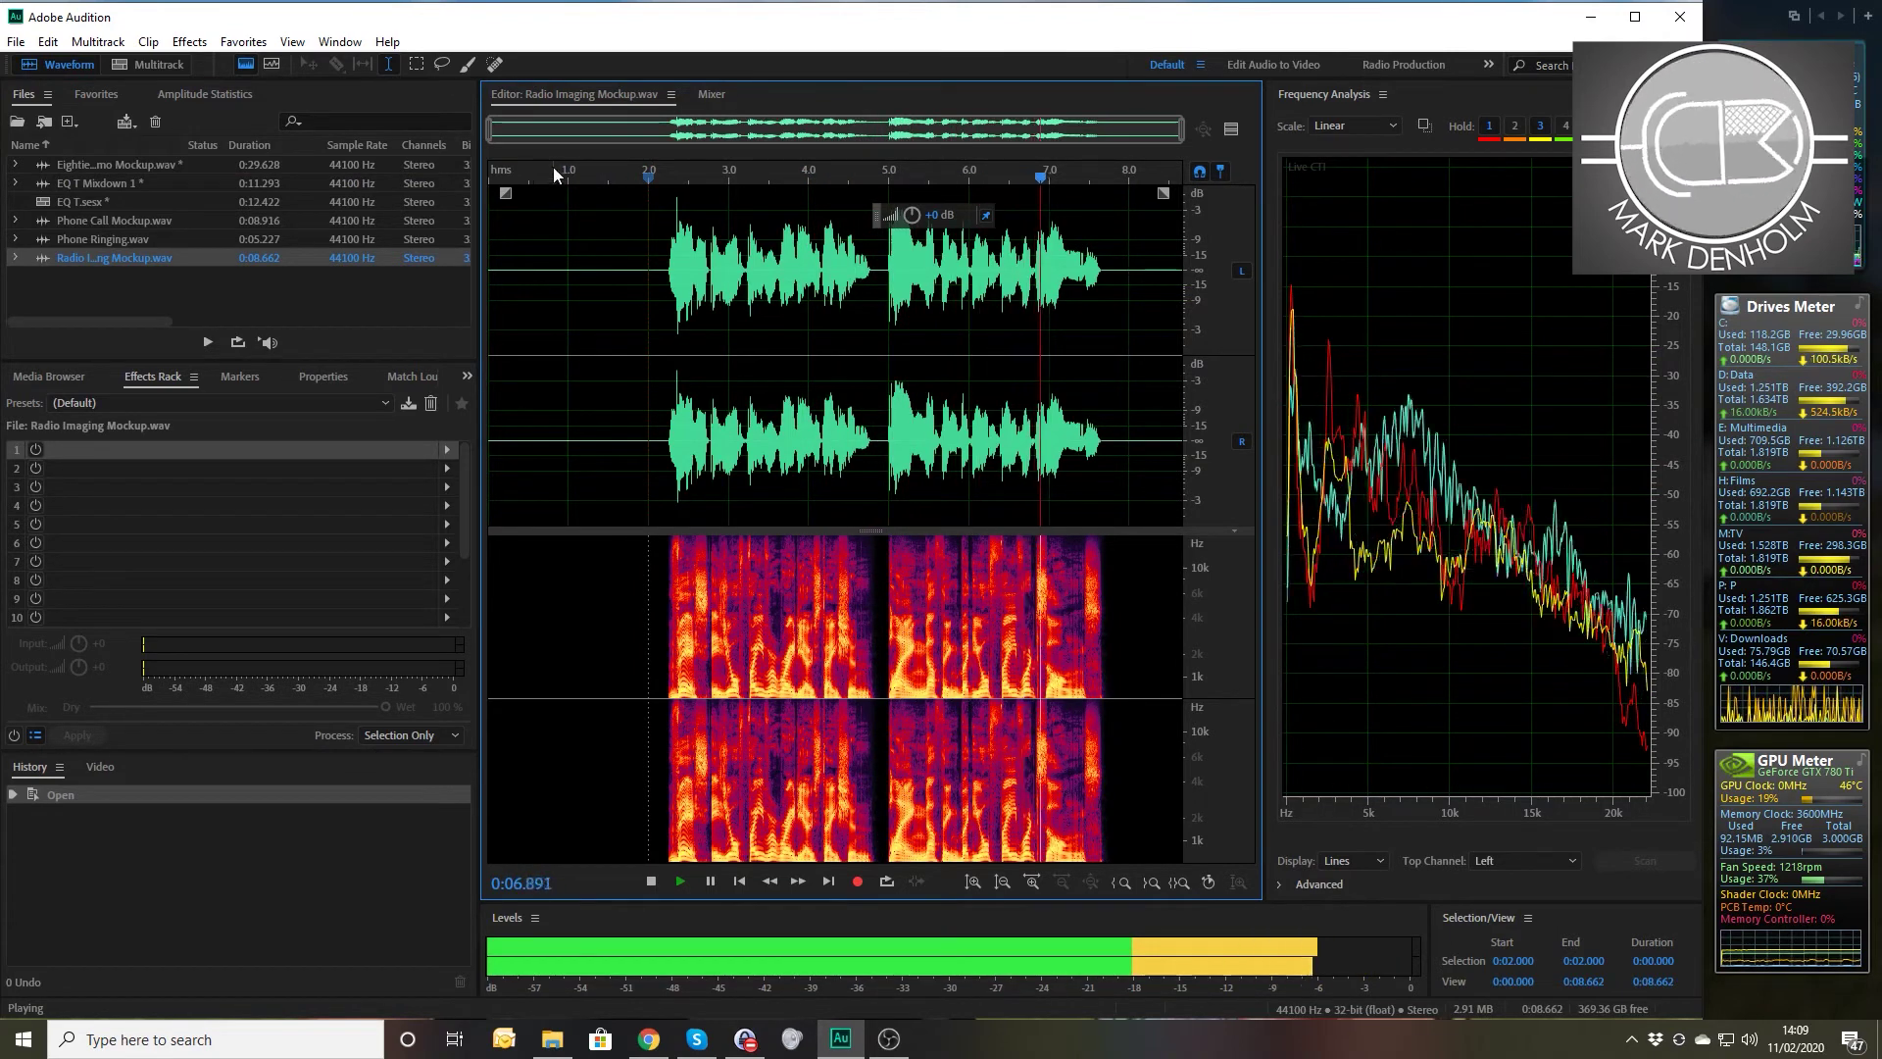
key(space)
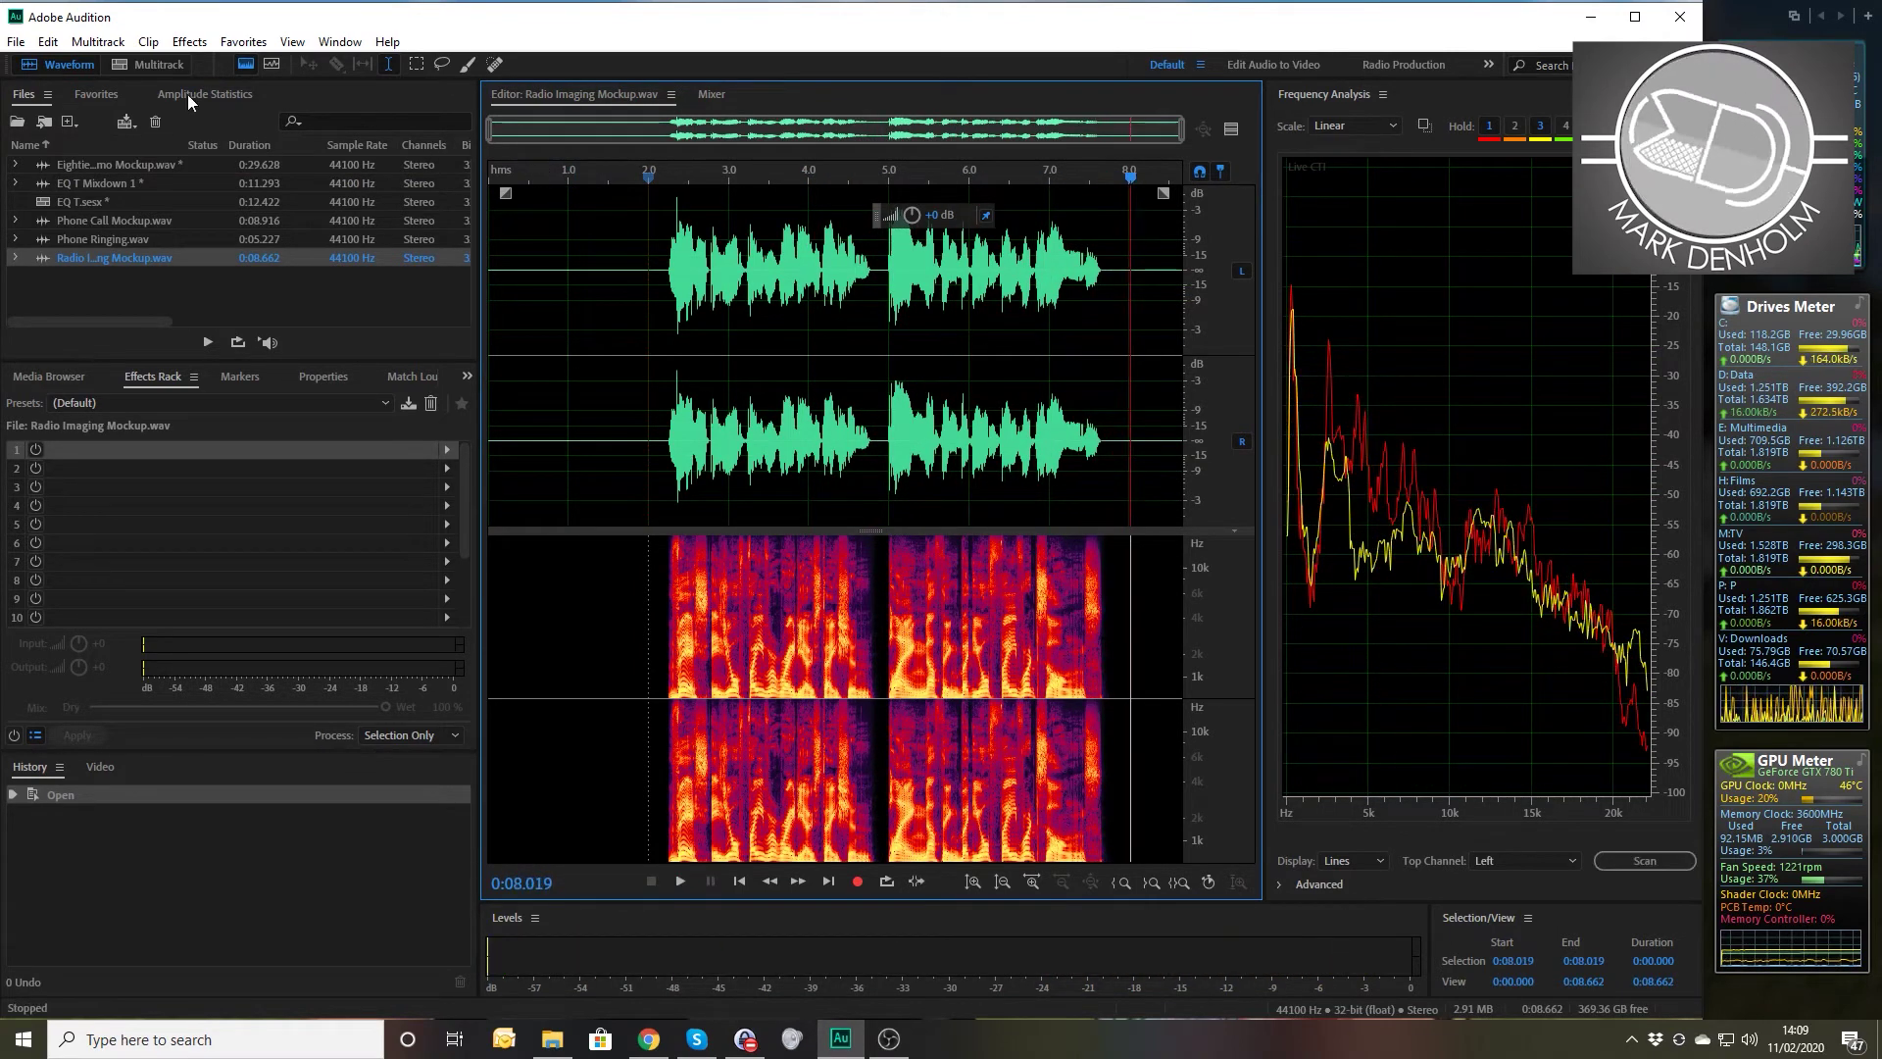
click(168, 68)
drag(109, 252, 1157, 556)
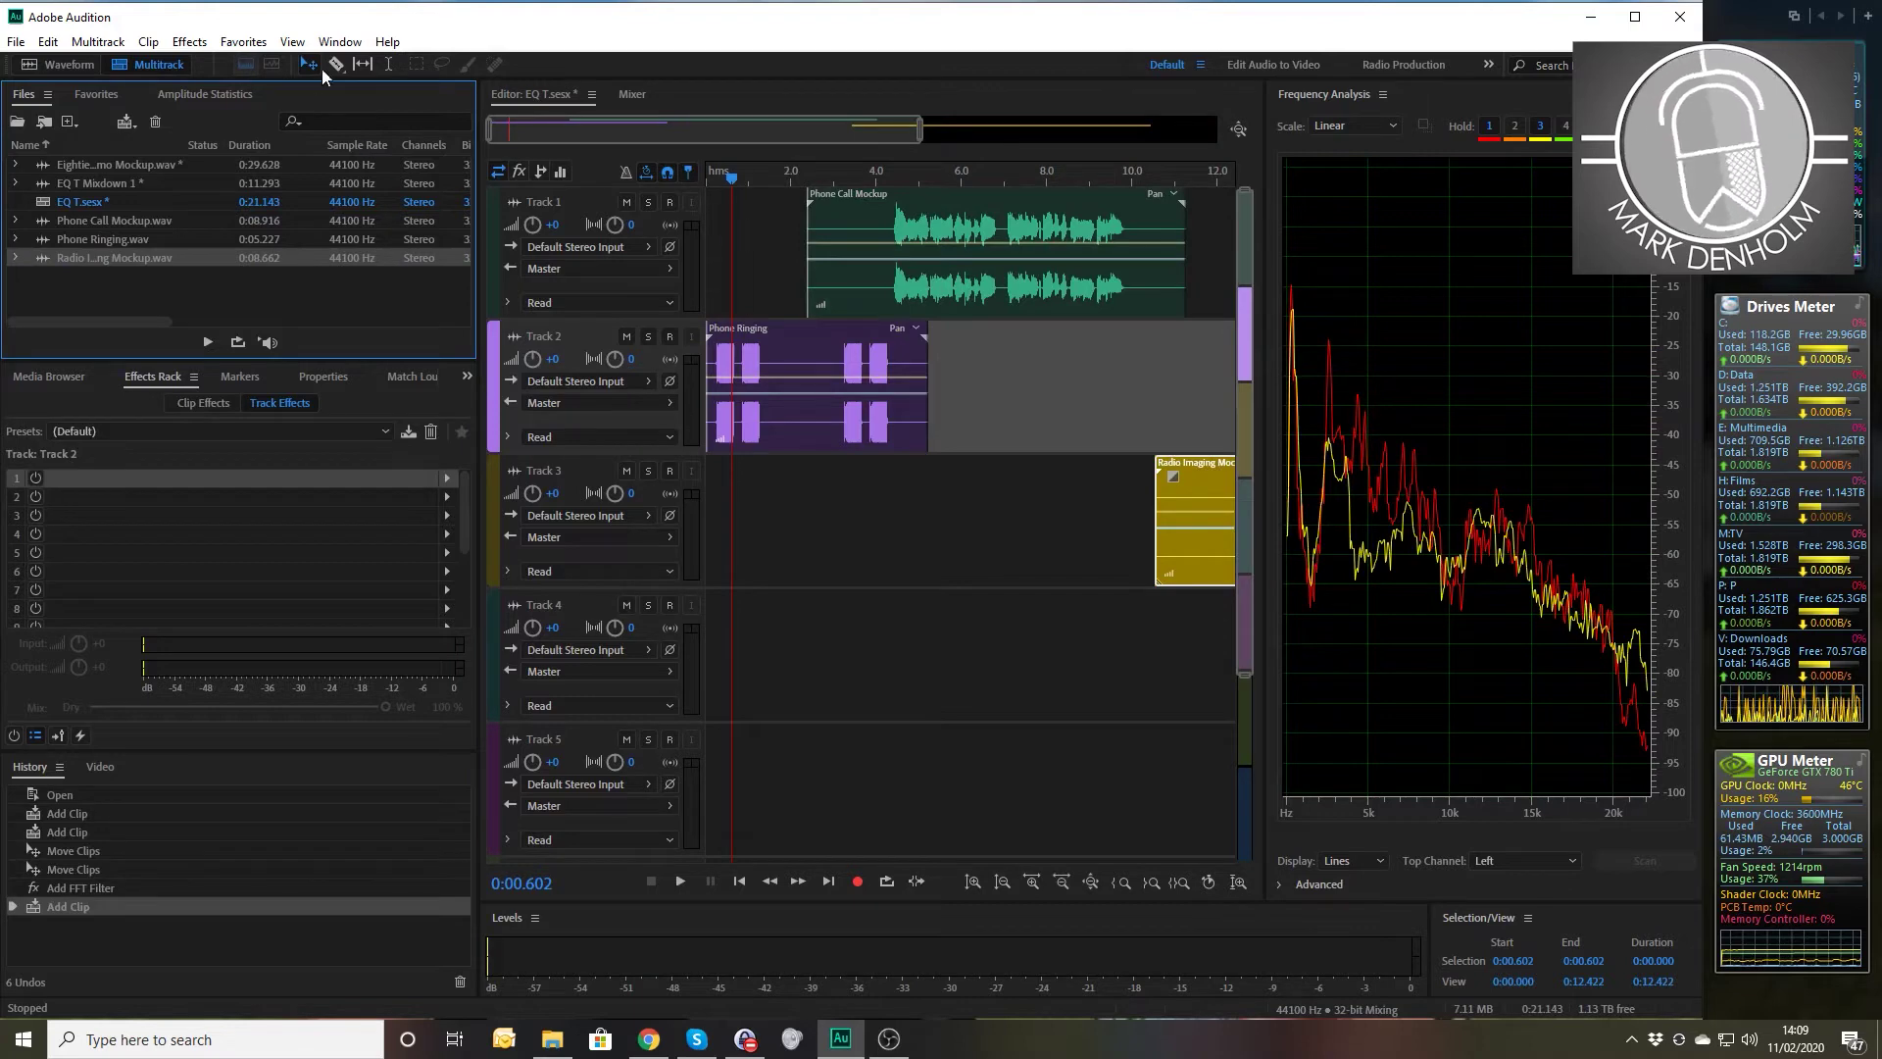
- Hide the Frequency Analysis panel and move the Radio Imaging Mockup clip later on Track 3
click(339, 42)
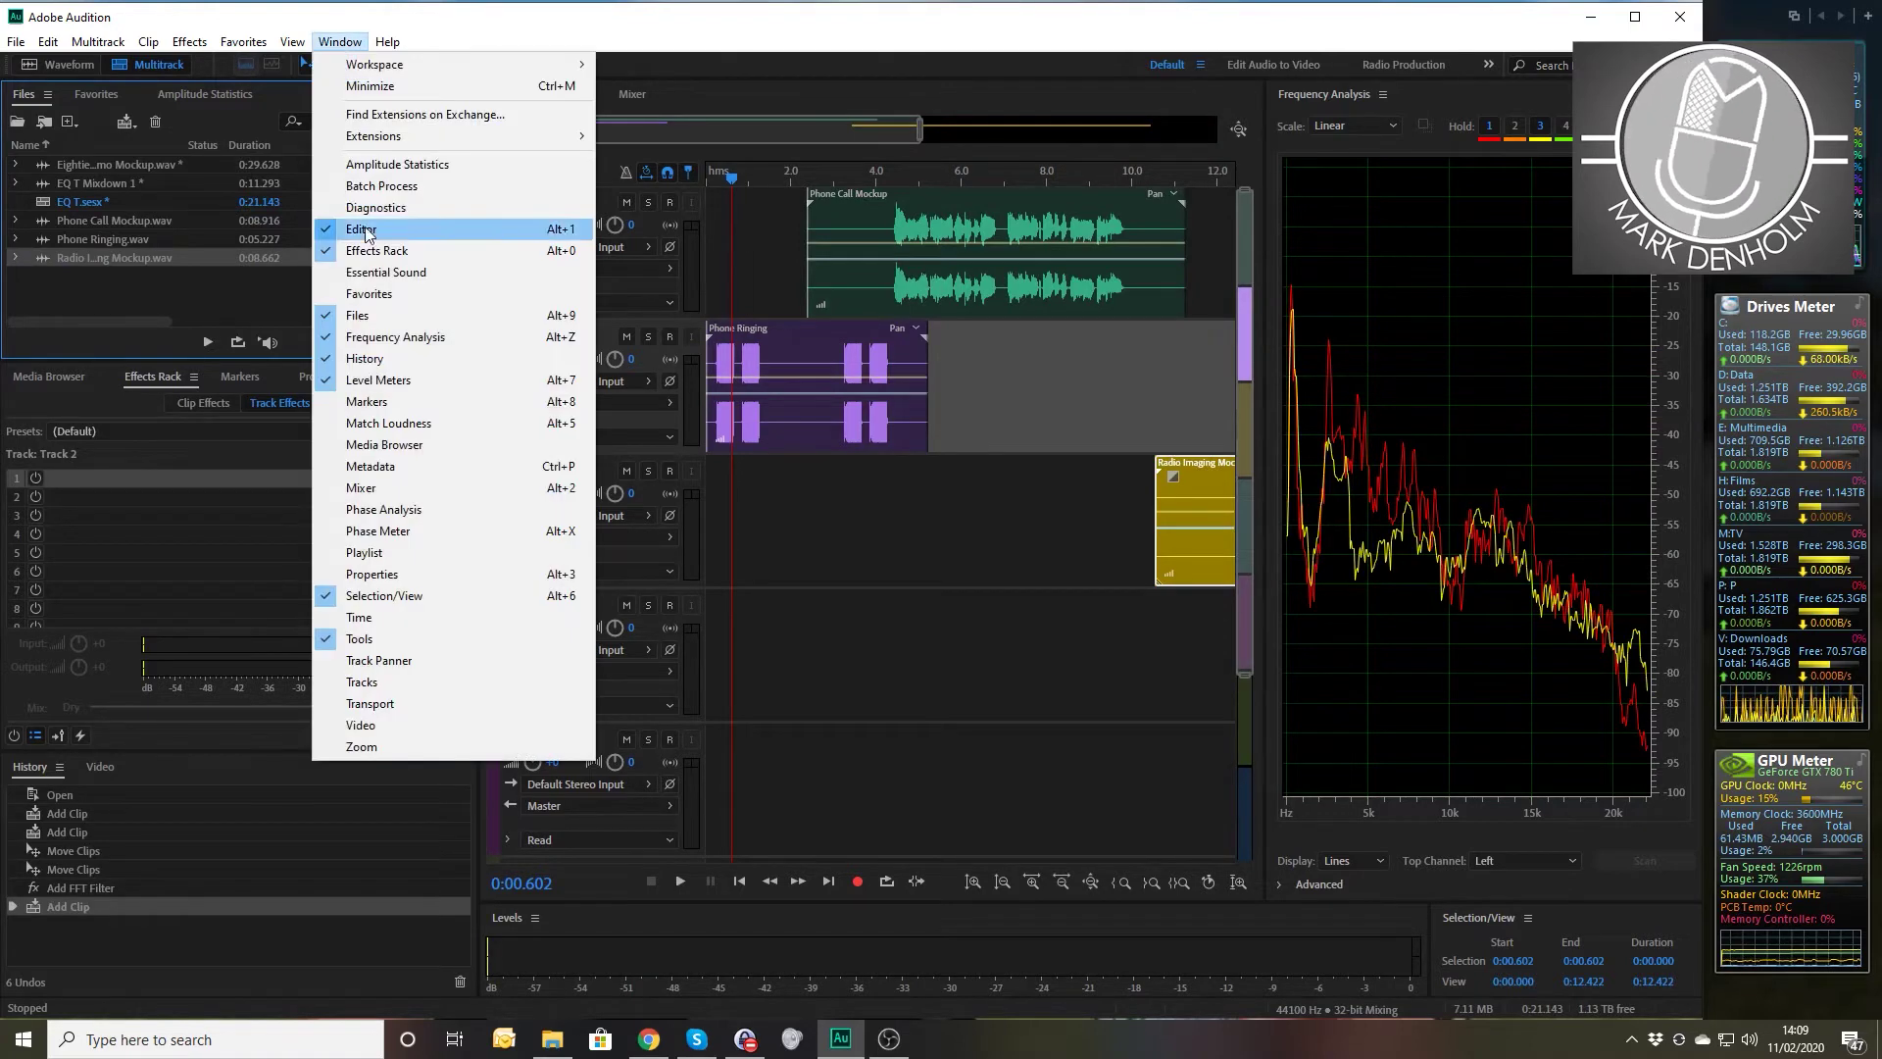
click(392, 337)
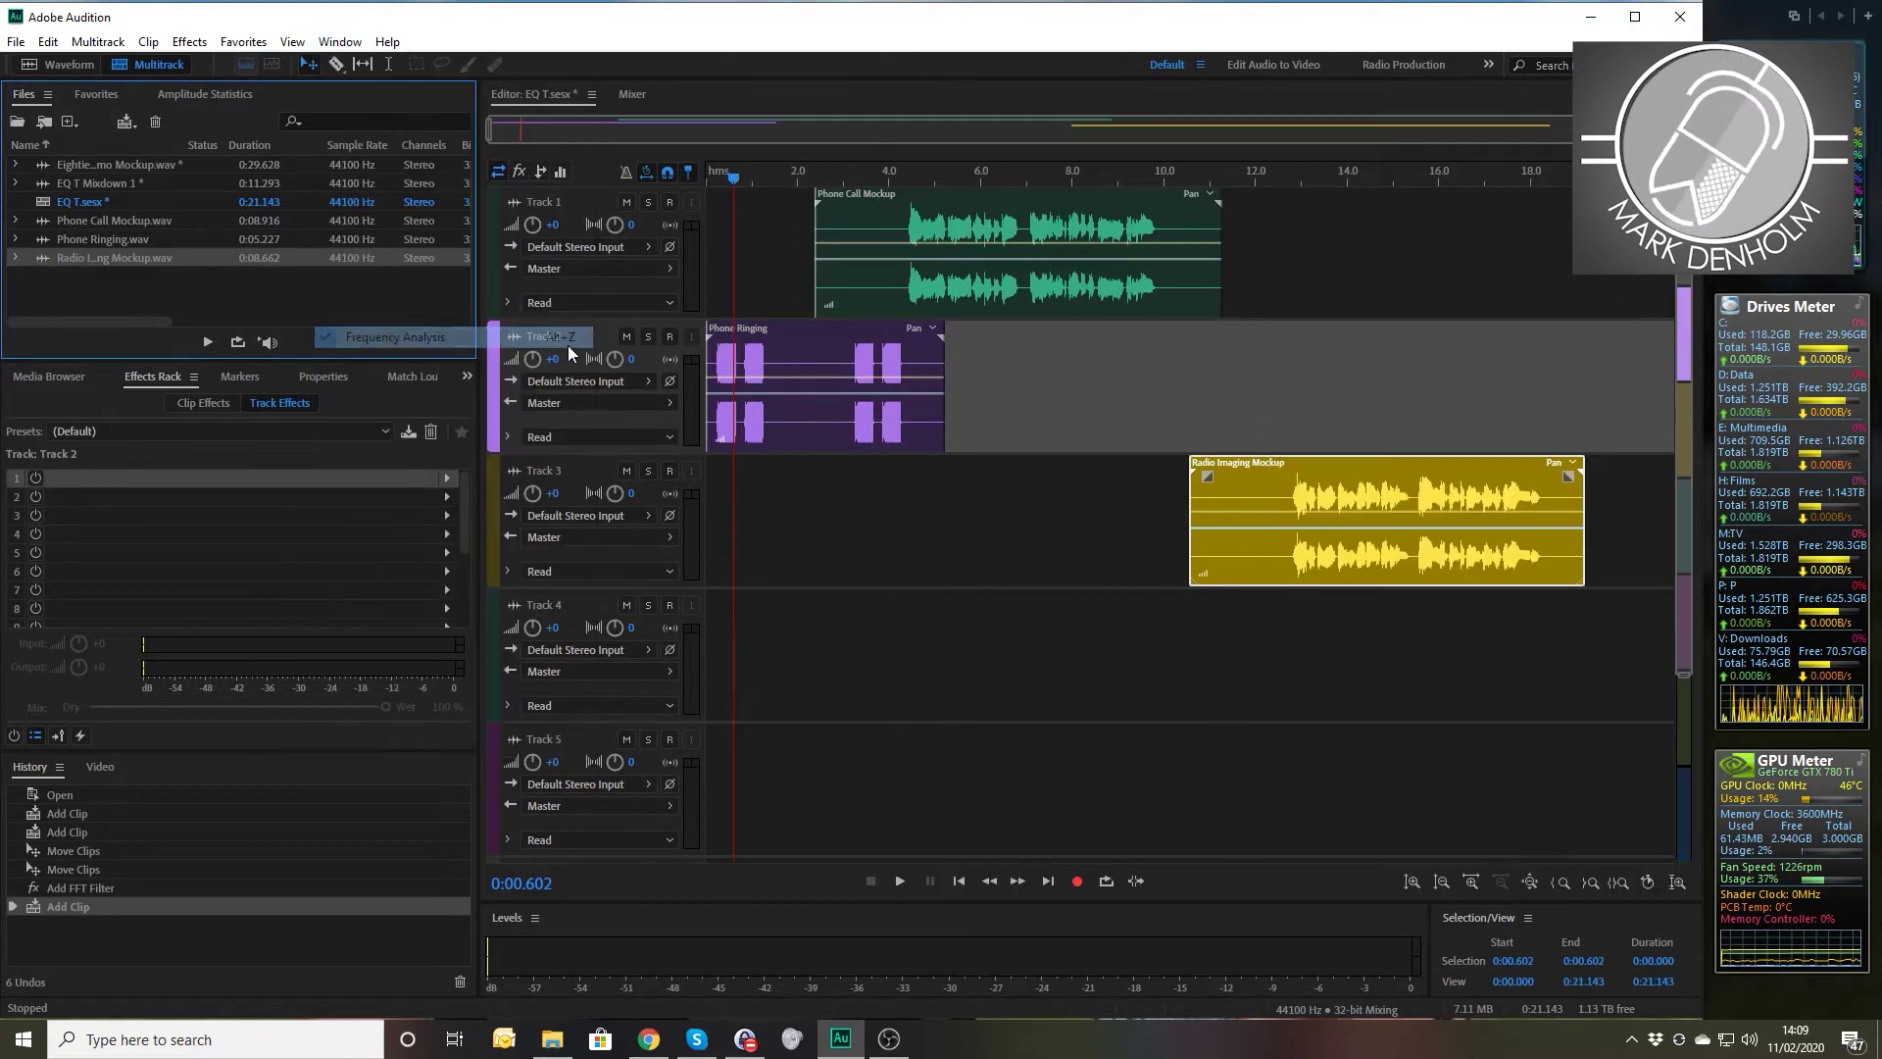
drag(1339, 511, 1474, 511)
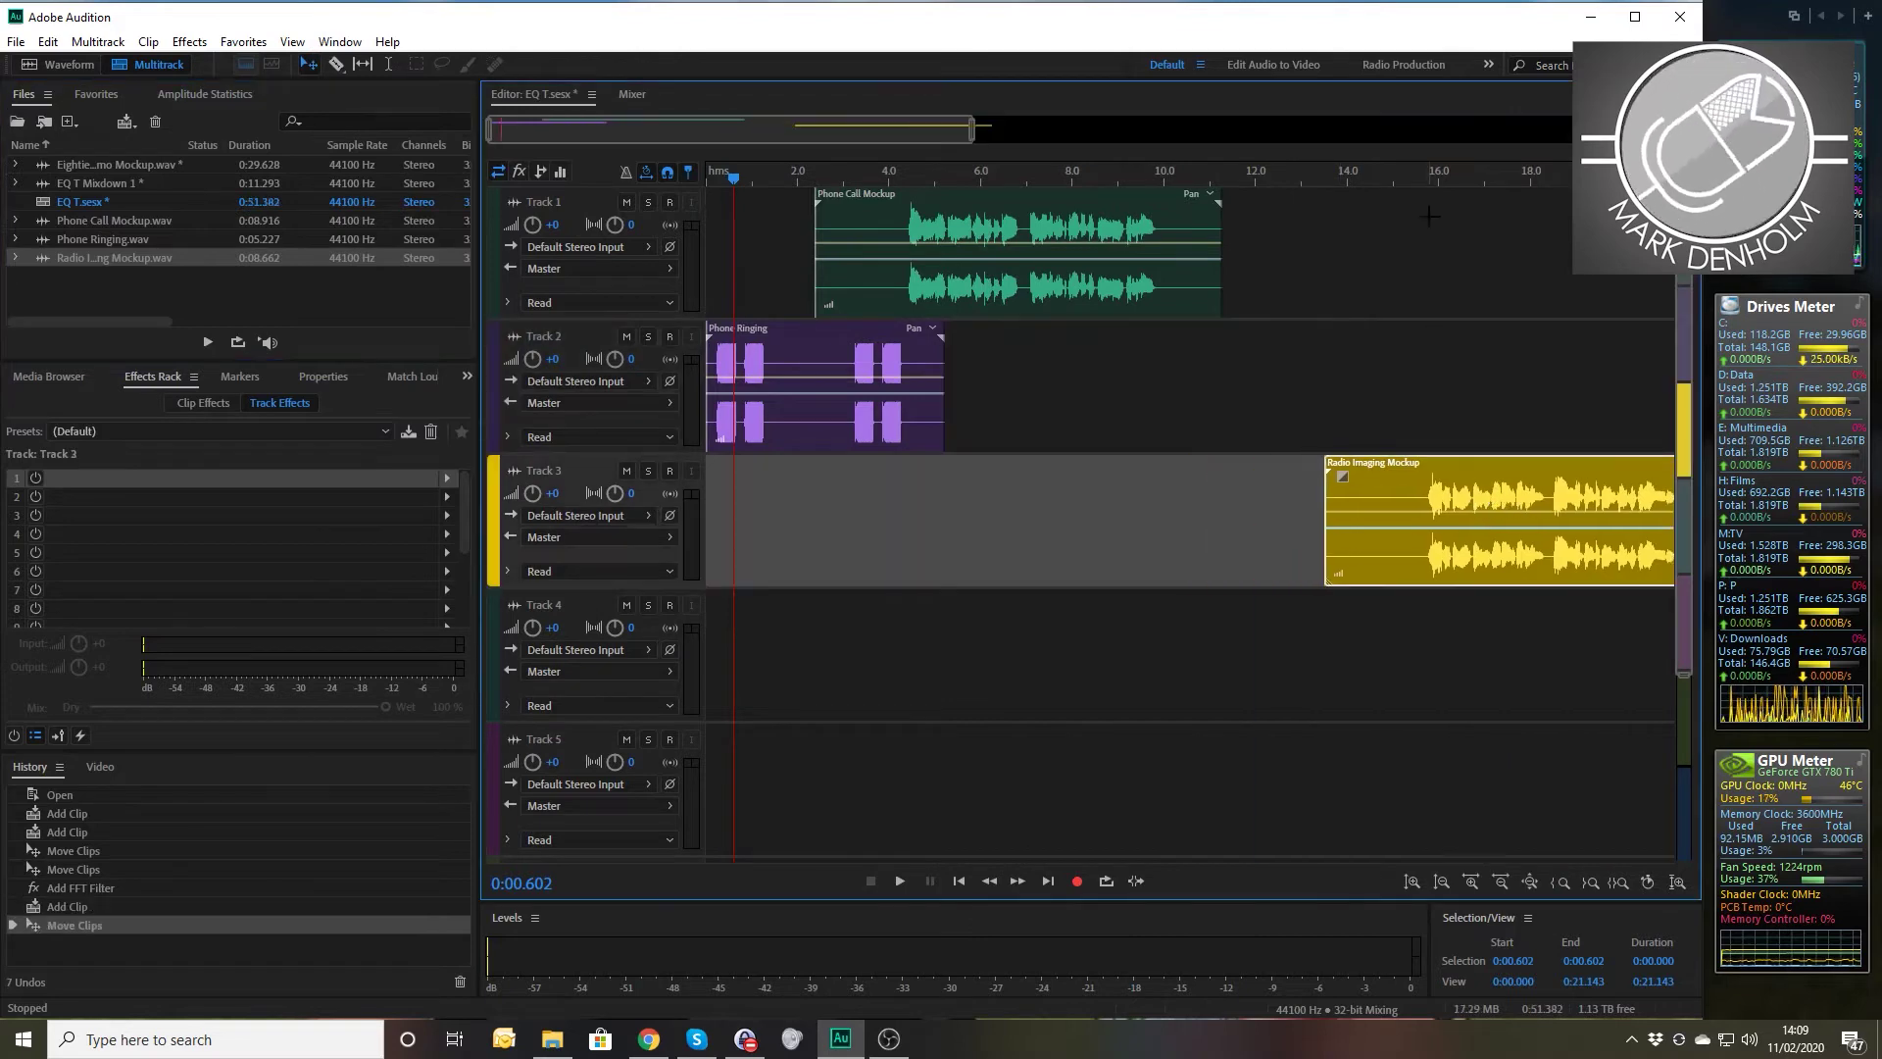
- Place 4.wav from the effects library on Track 4 at about 15.3 seconds and play from 14.6 seconds
click(1408, 182)
click(49, 383)
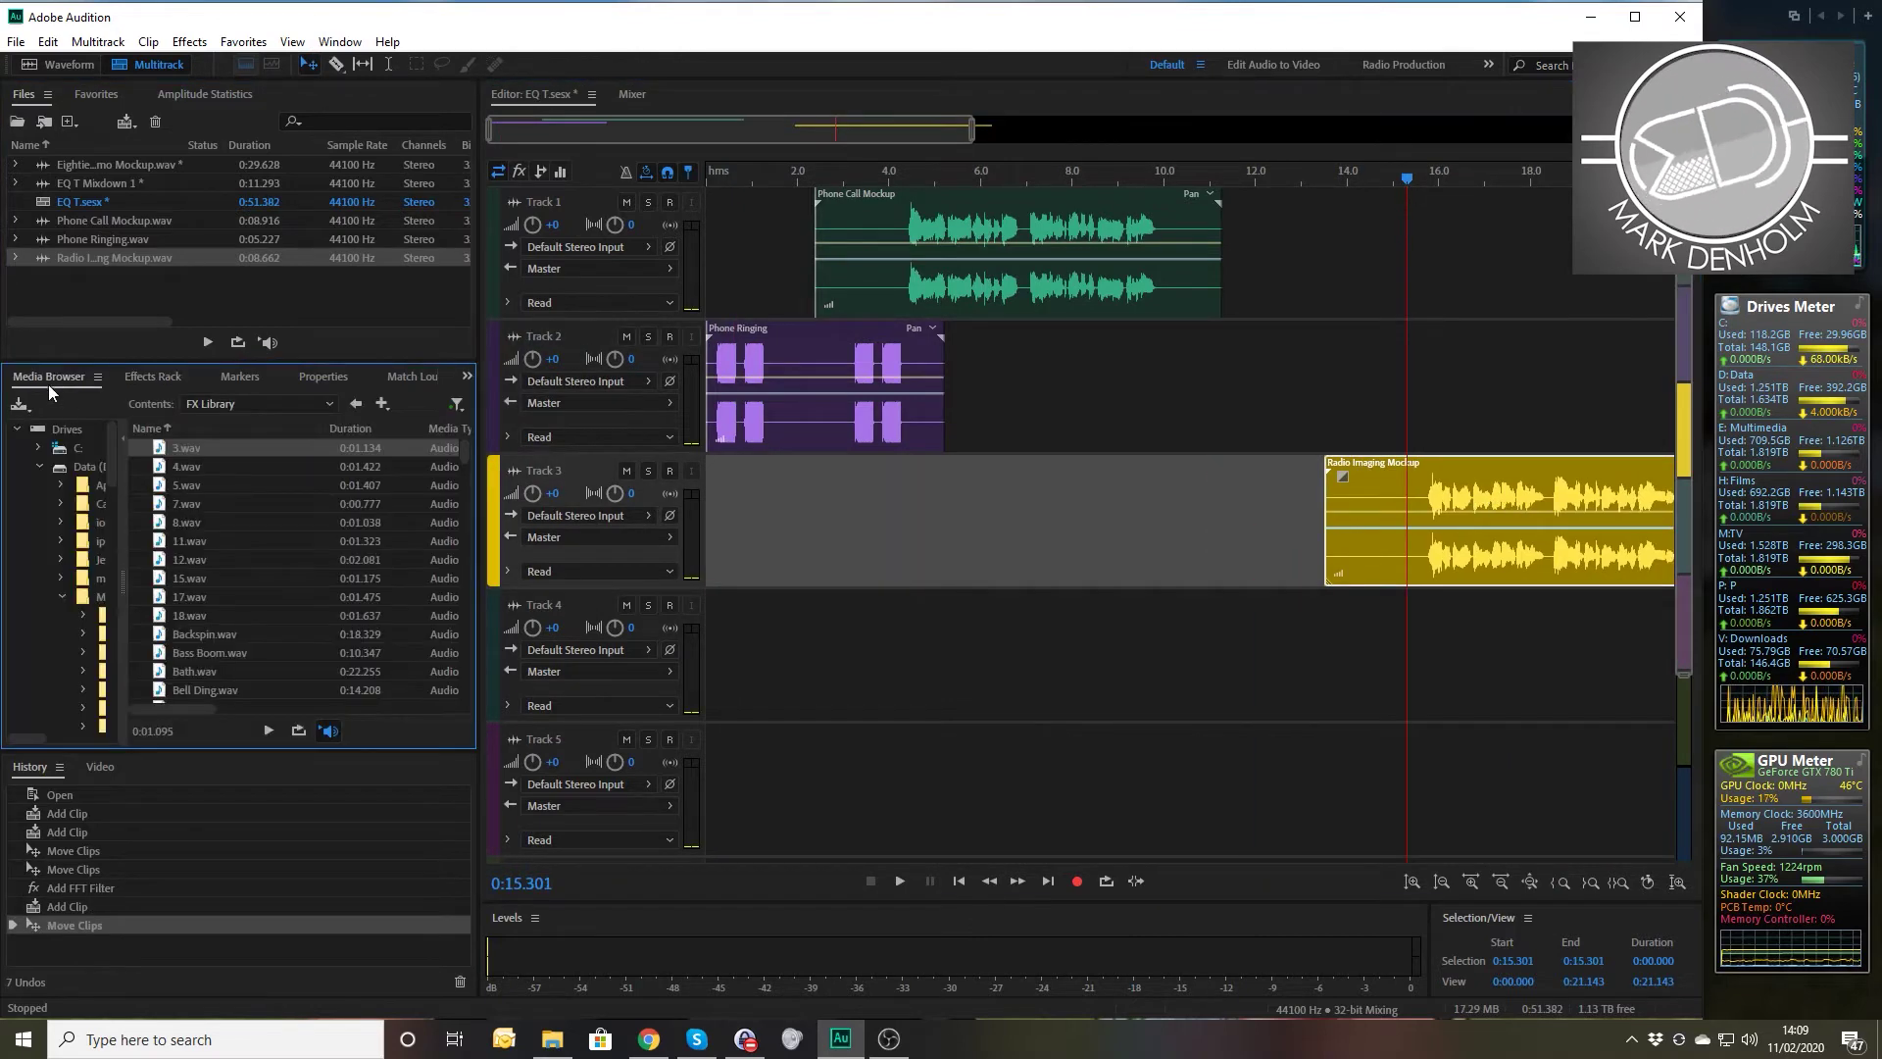
click(179, 468)
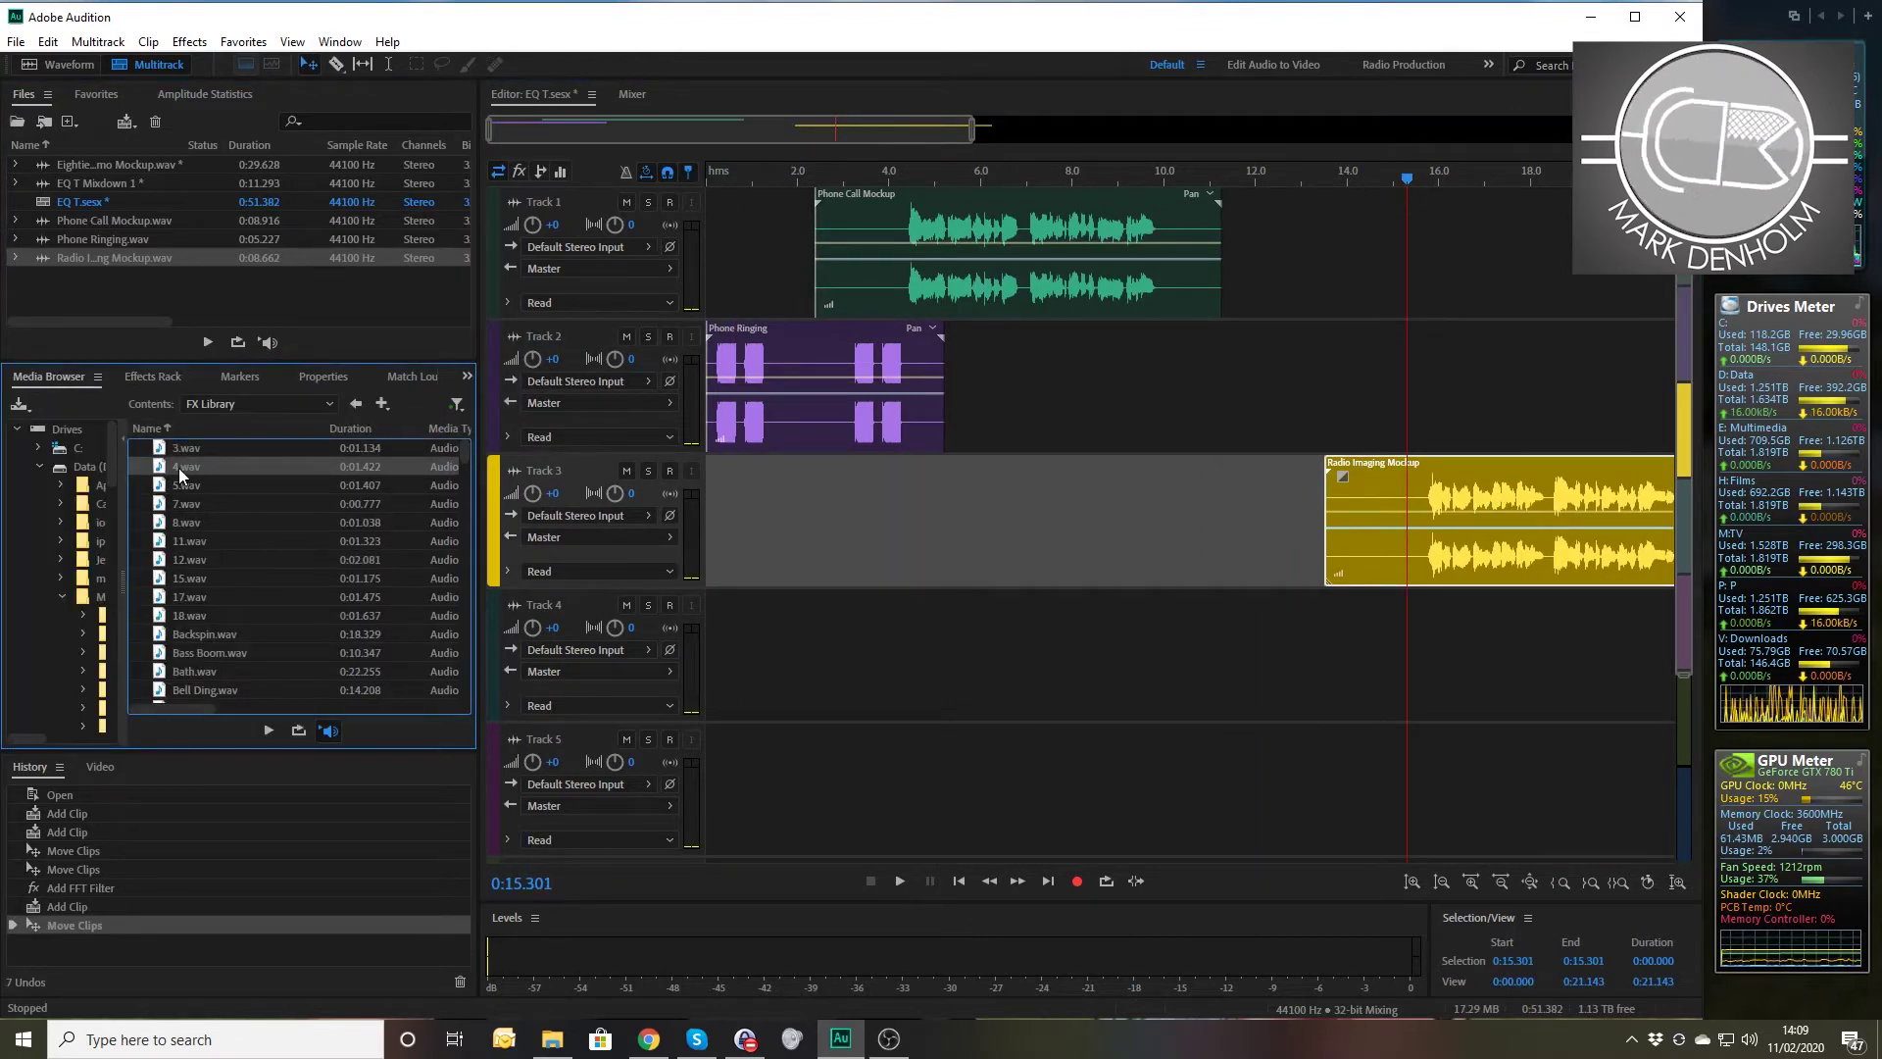
drag(178, 468, 1416, 633)
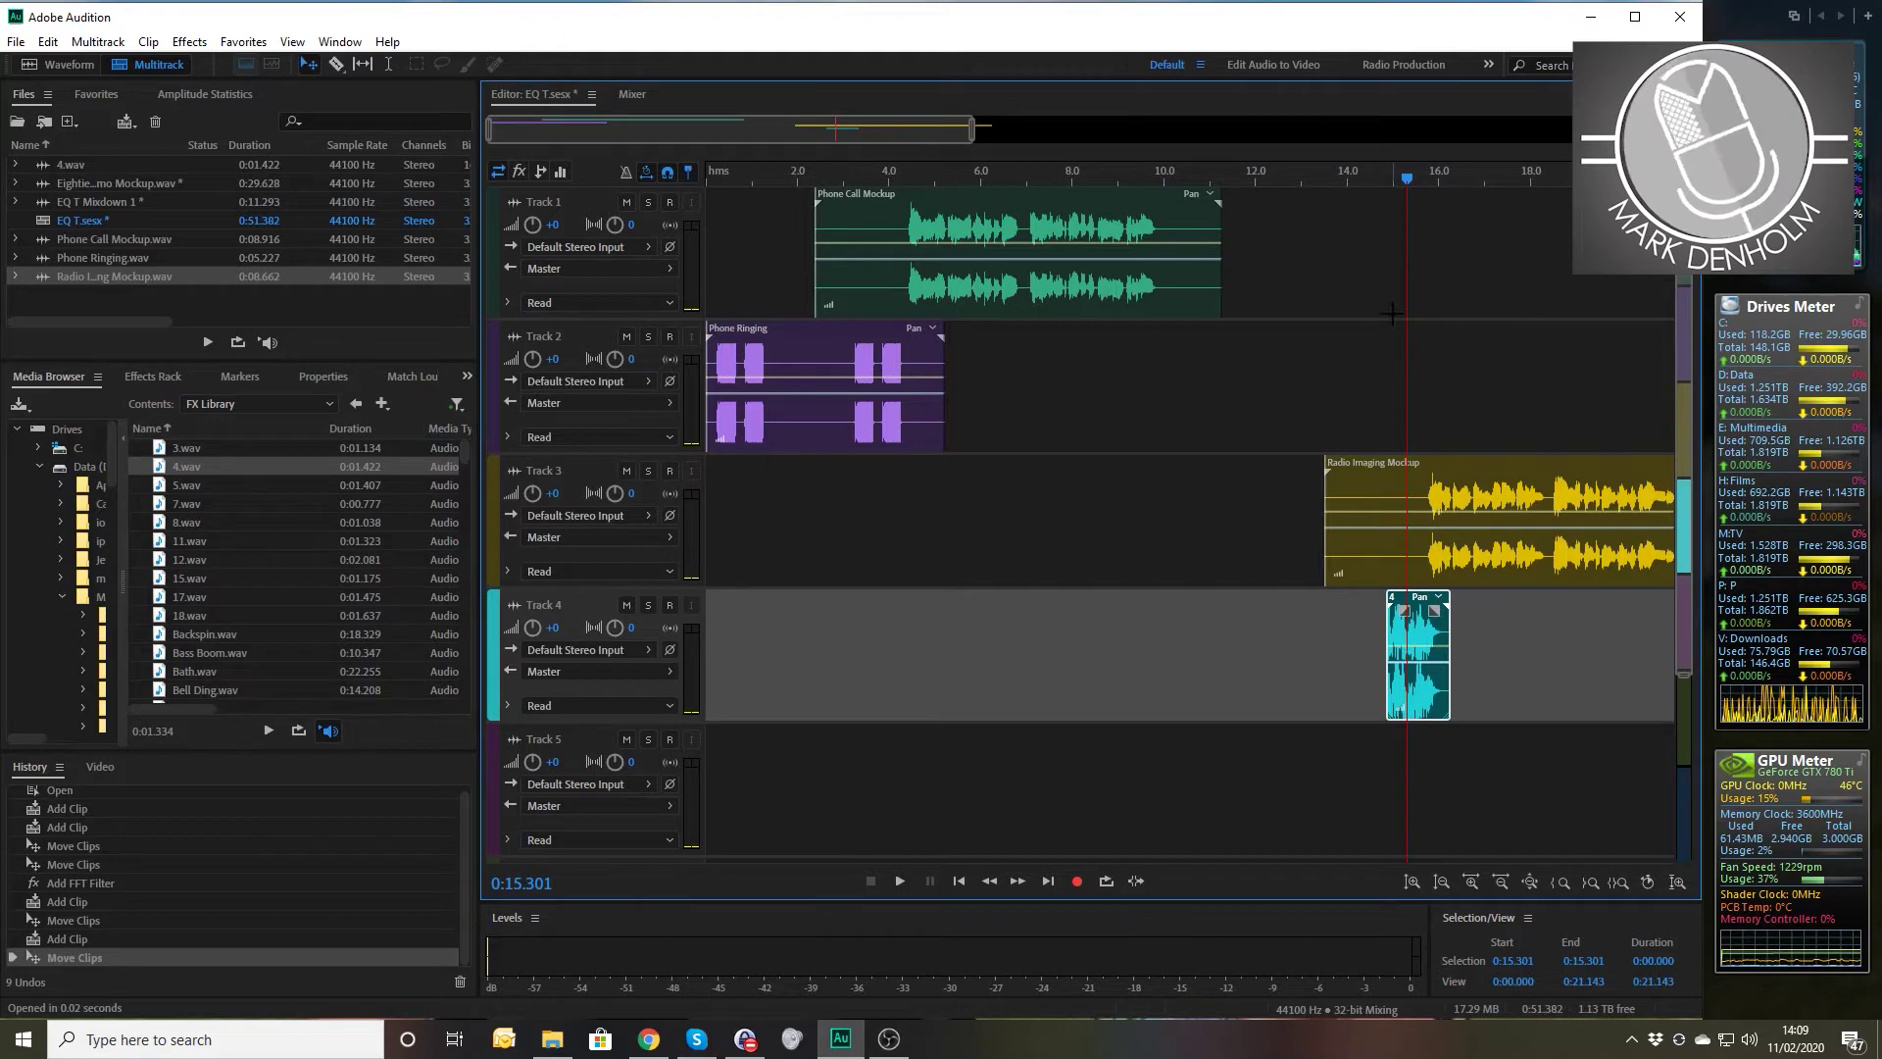
click(1376, 177)
key(space)
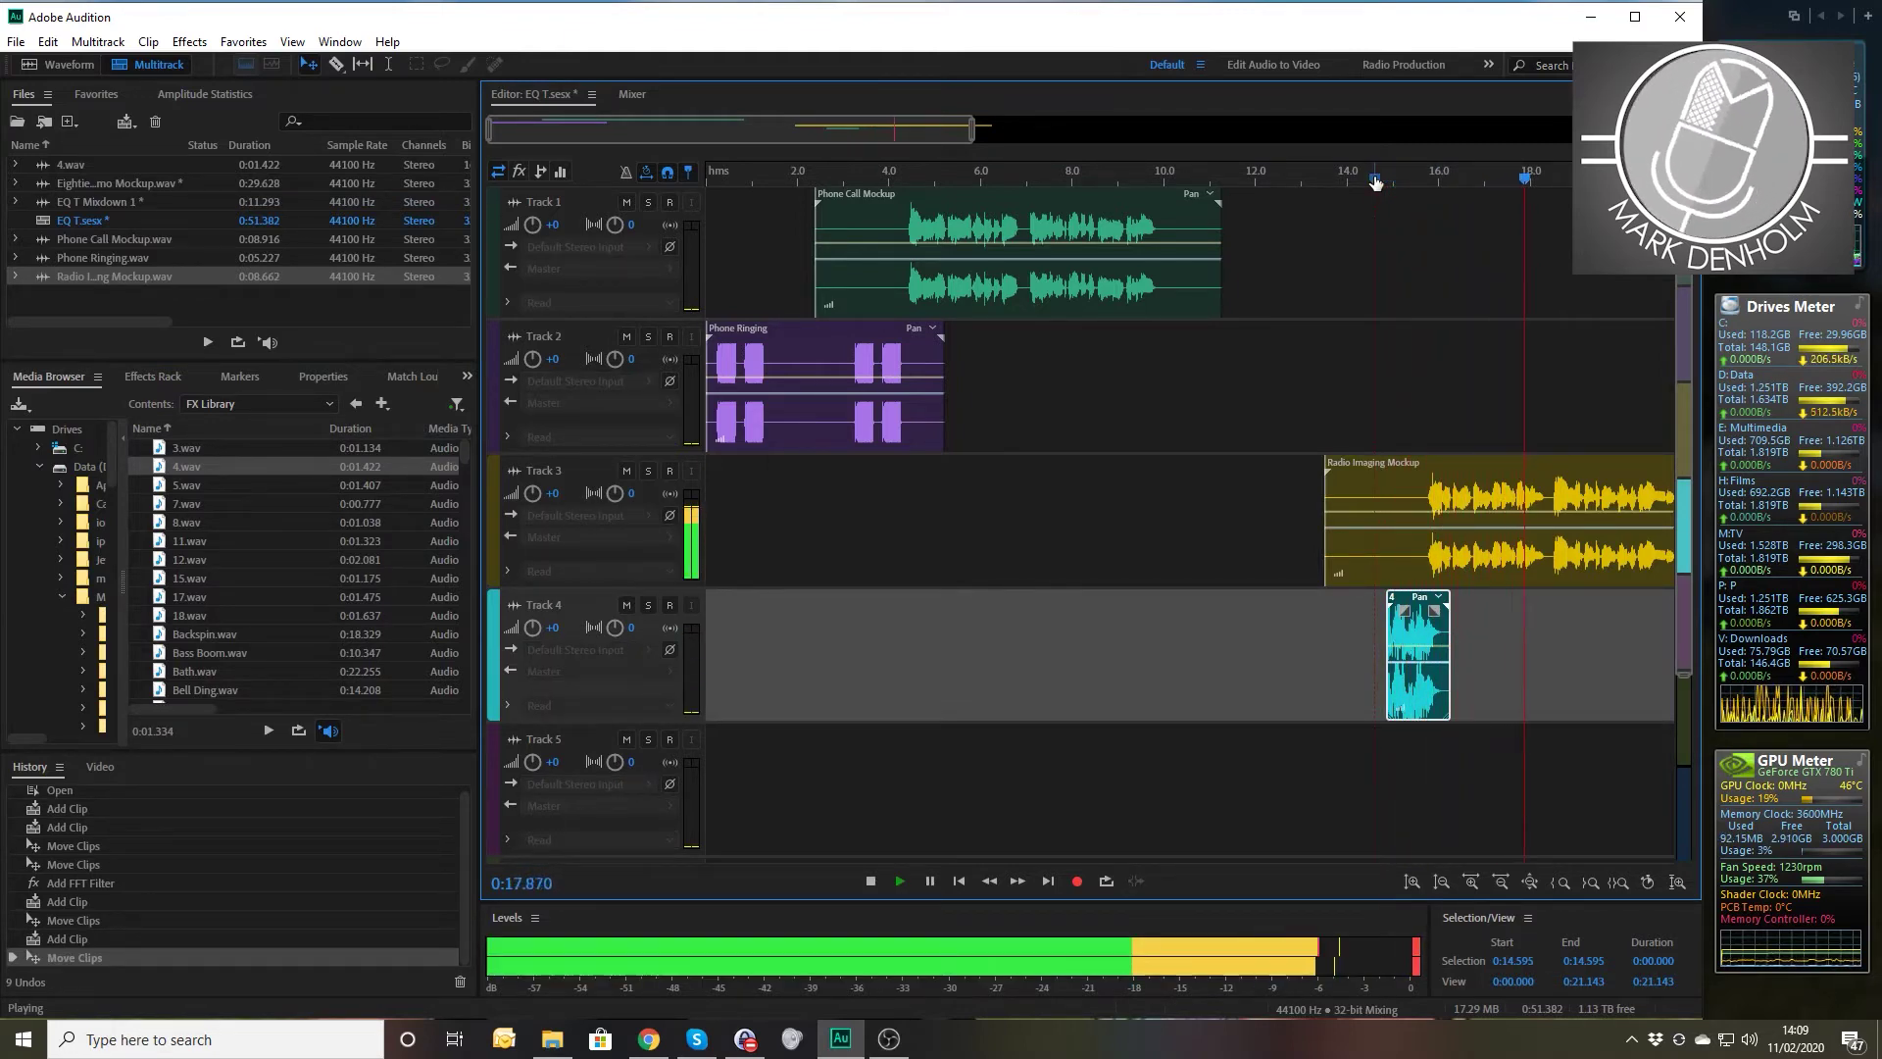
key(space)
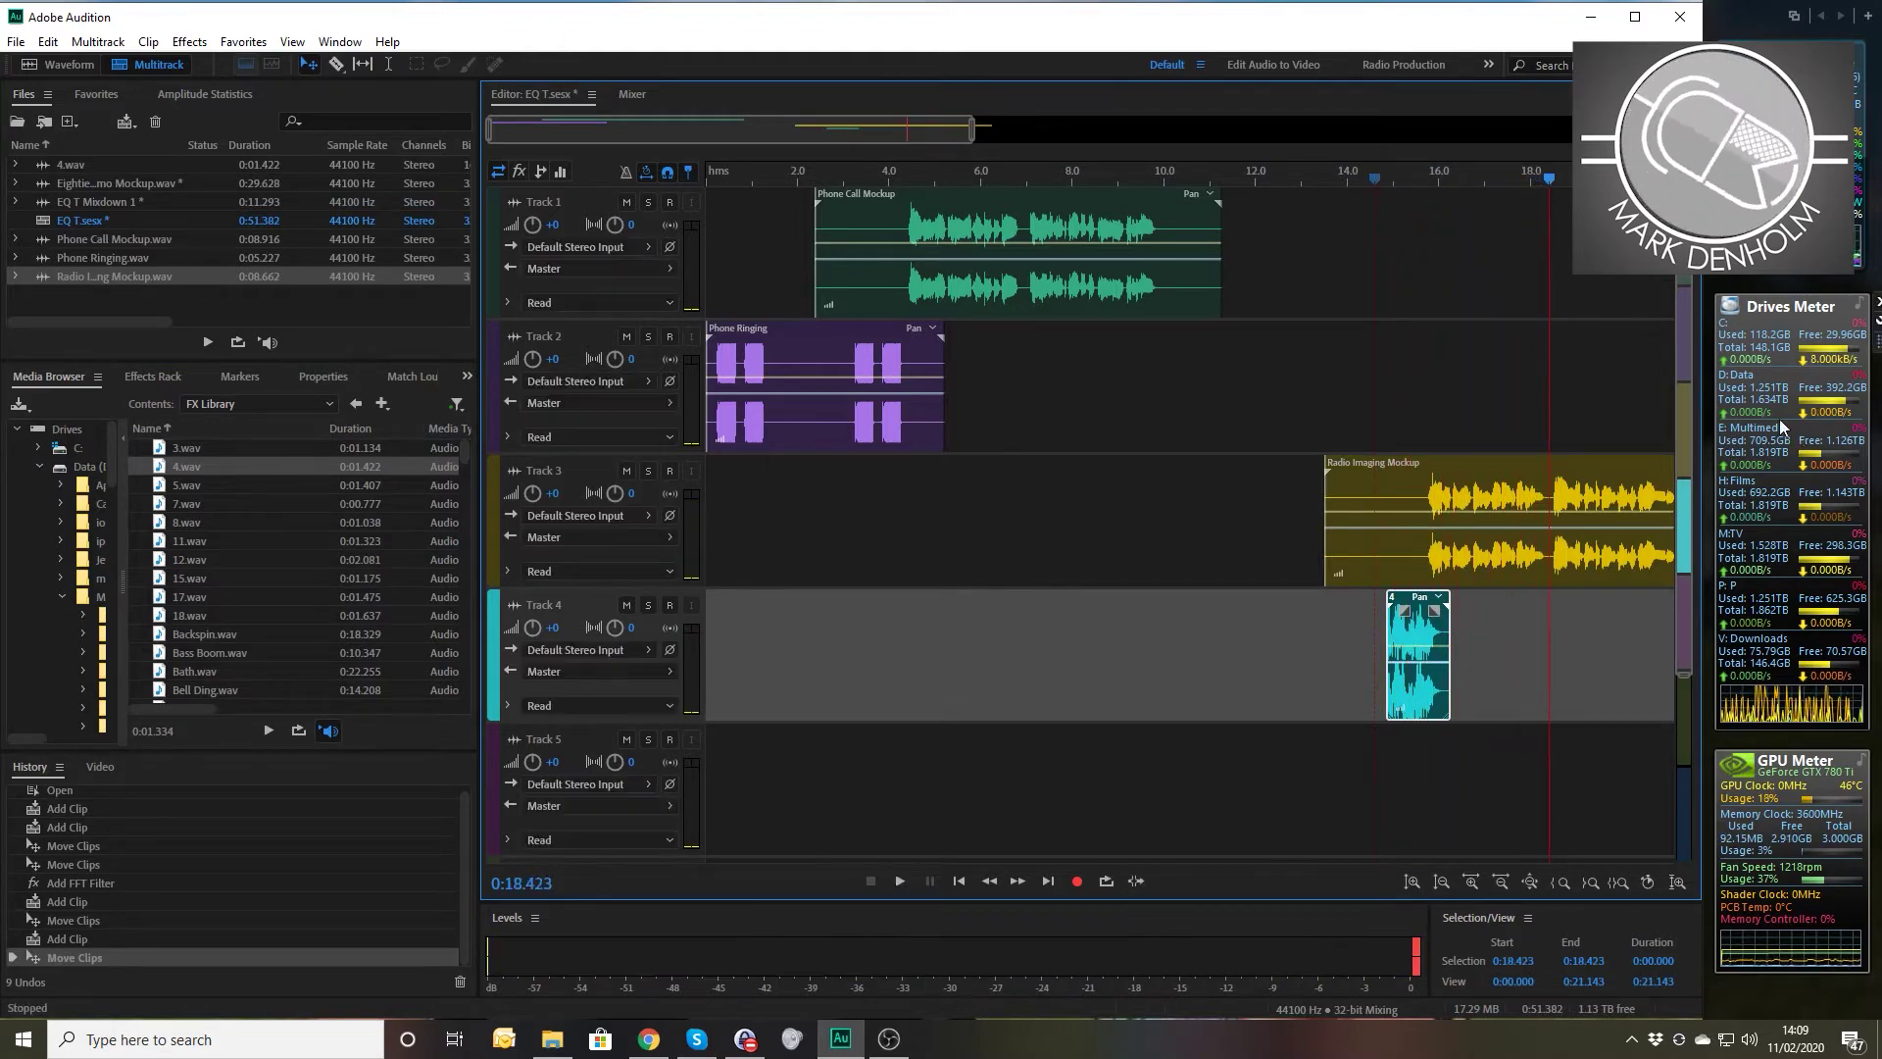
click(1497, 498)
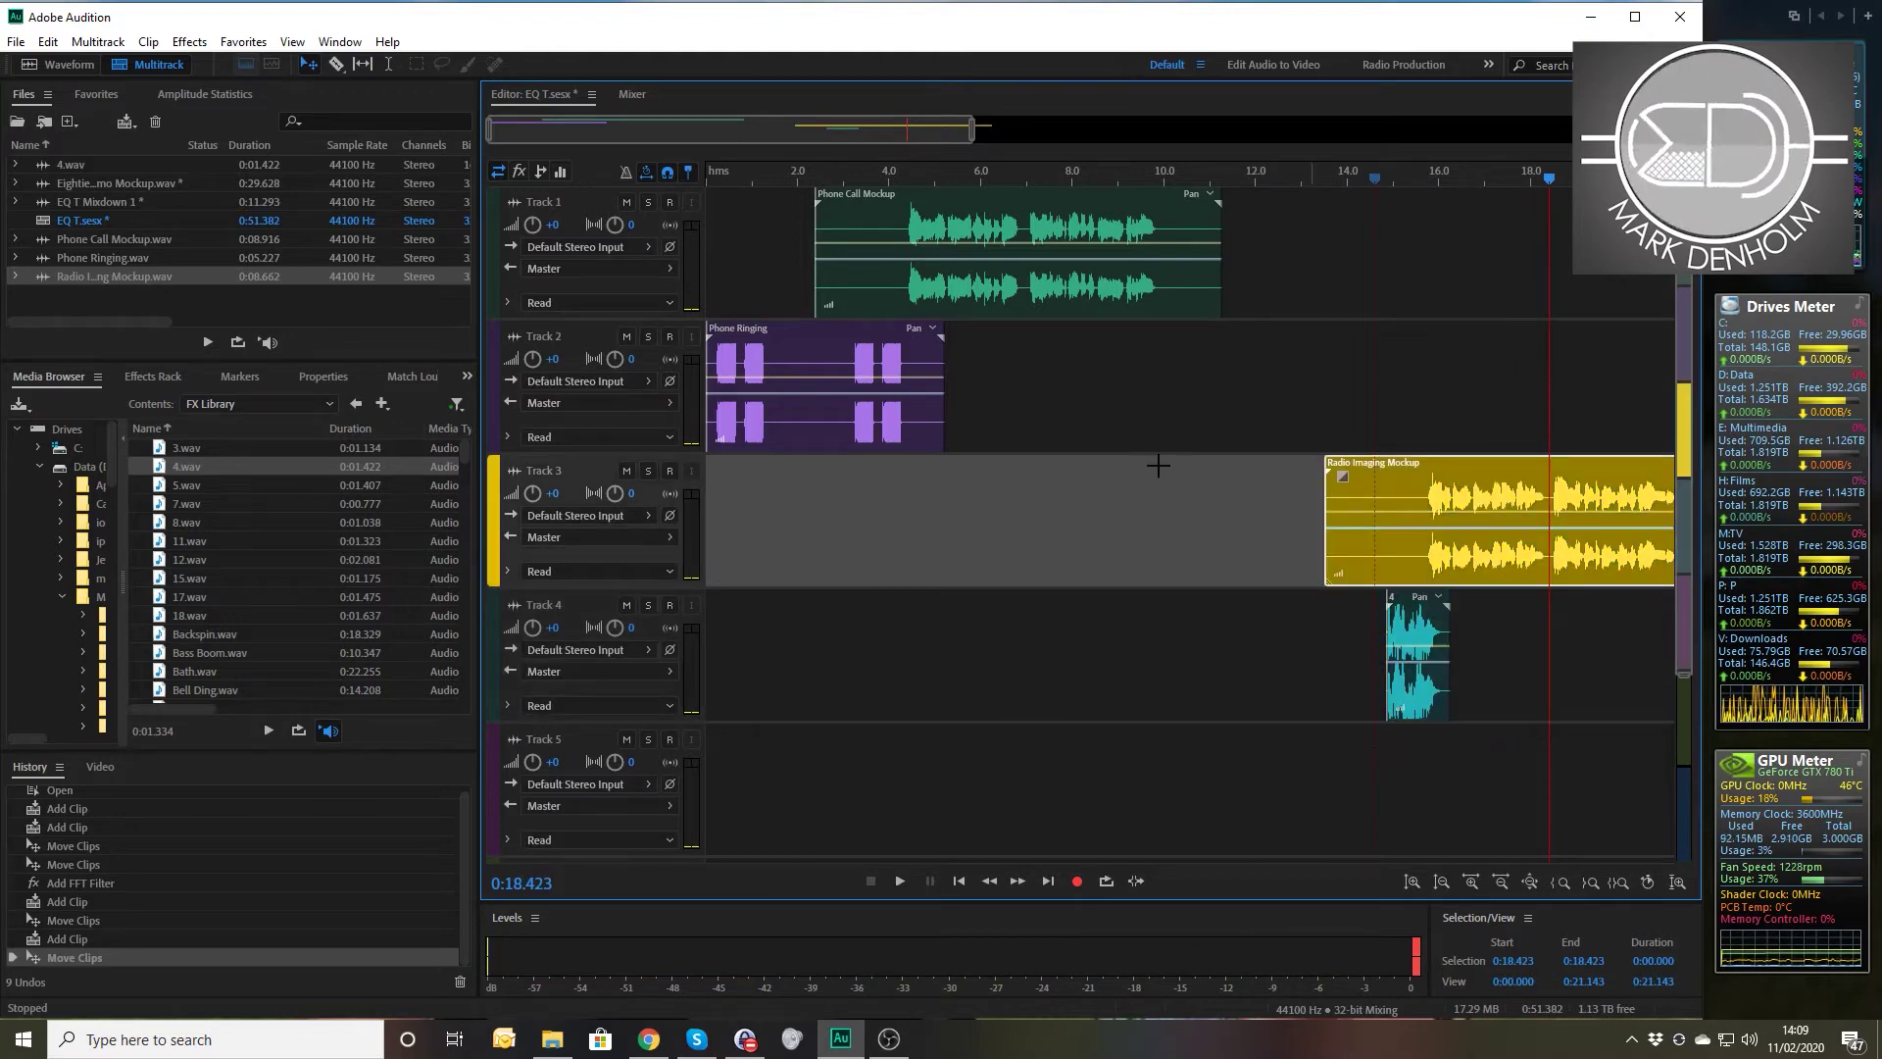
click(165, 380)
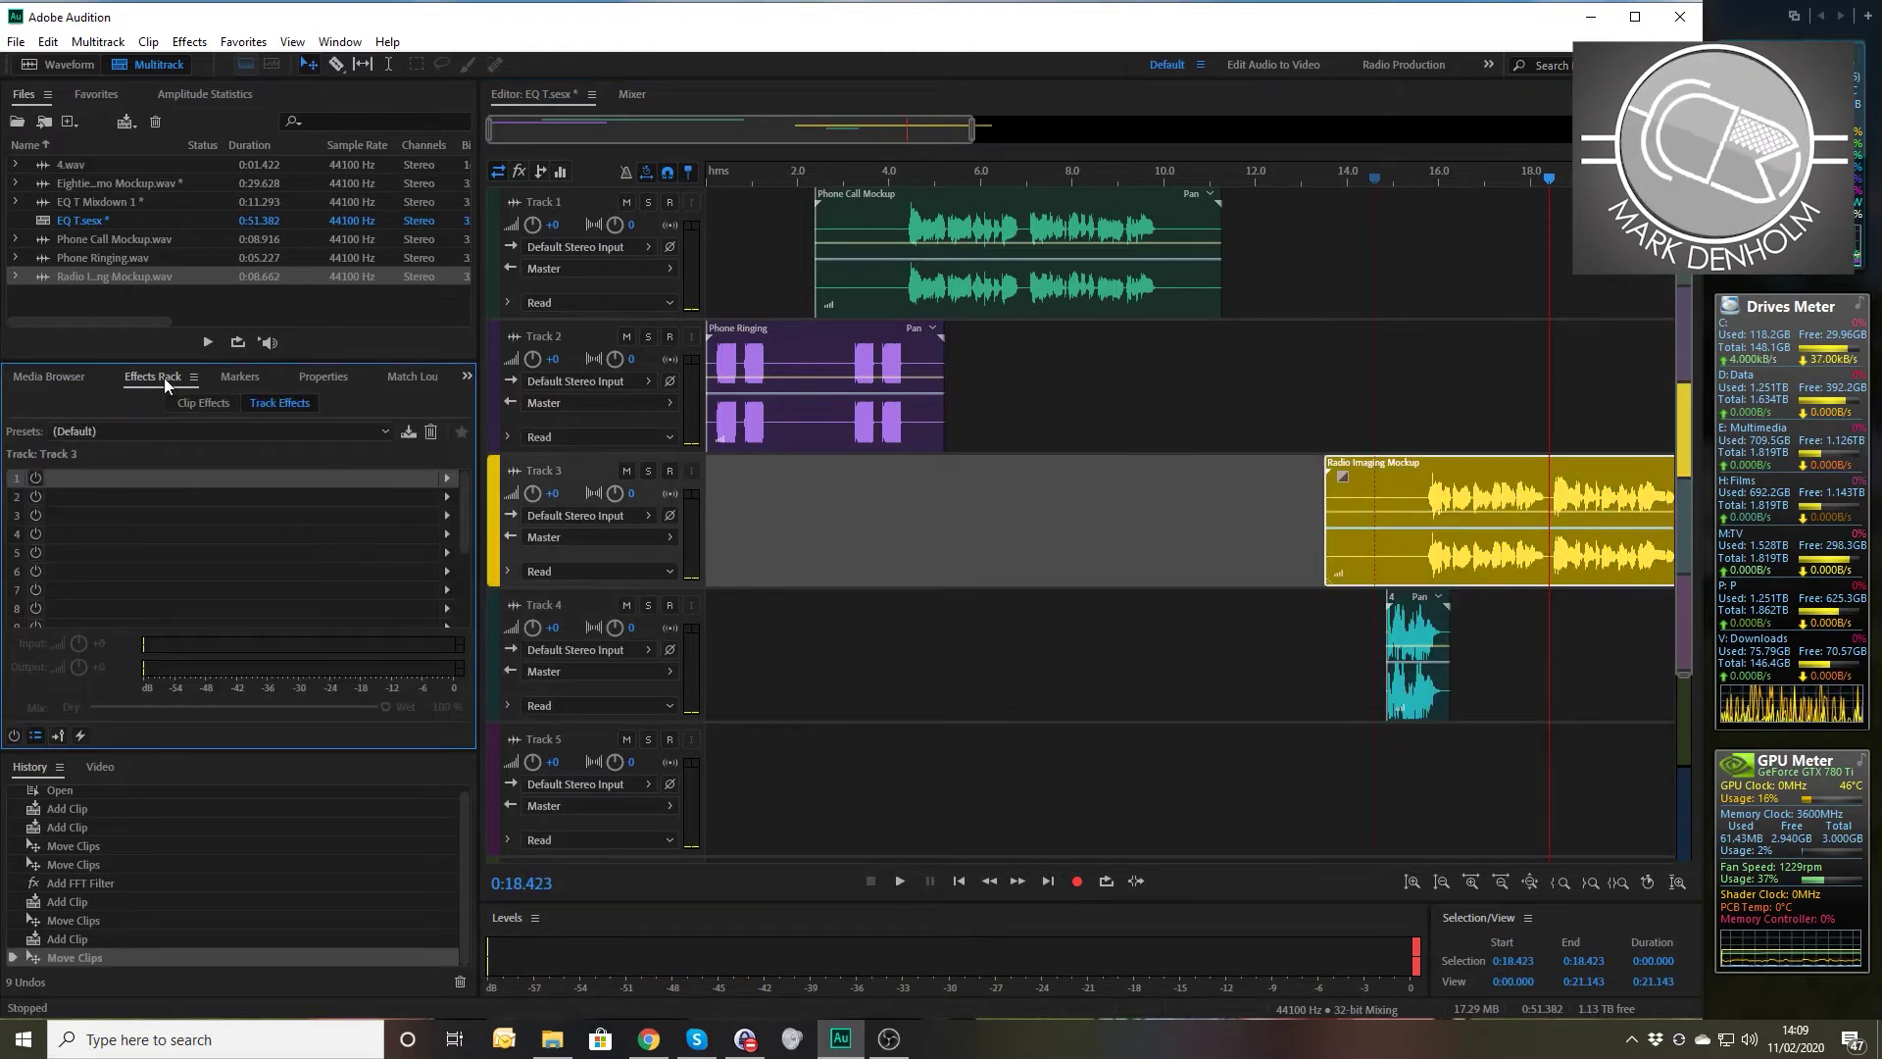
click(449, 477)
- Add a Default Parametric Equalizer to Track 3 with the high-pass band at 300 Hz
mouse_move(565, 605)
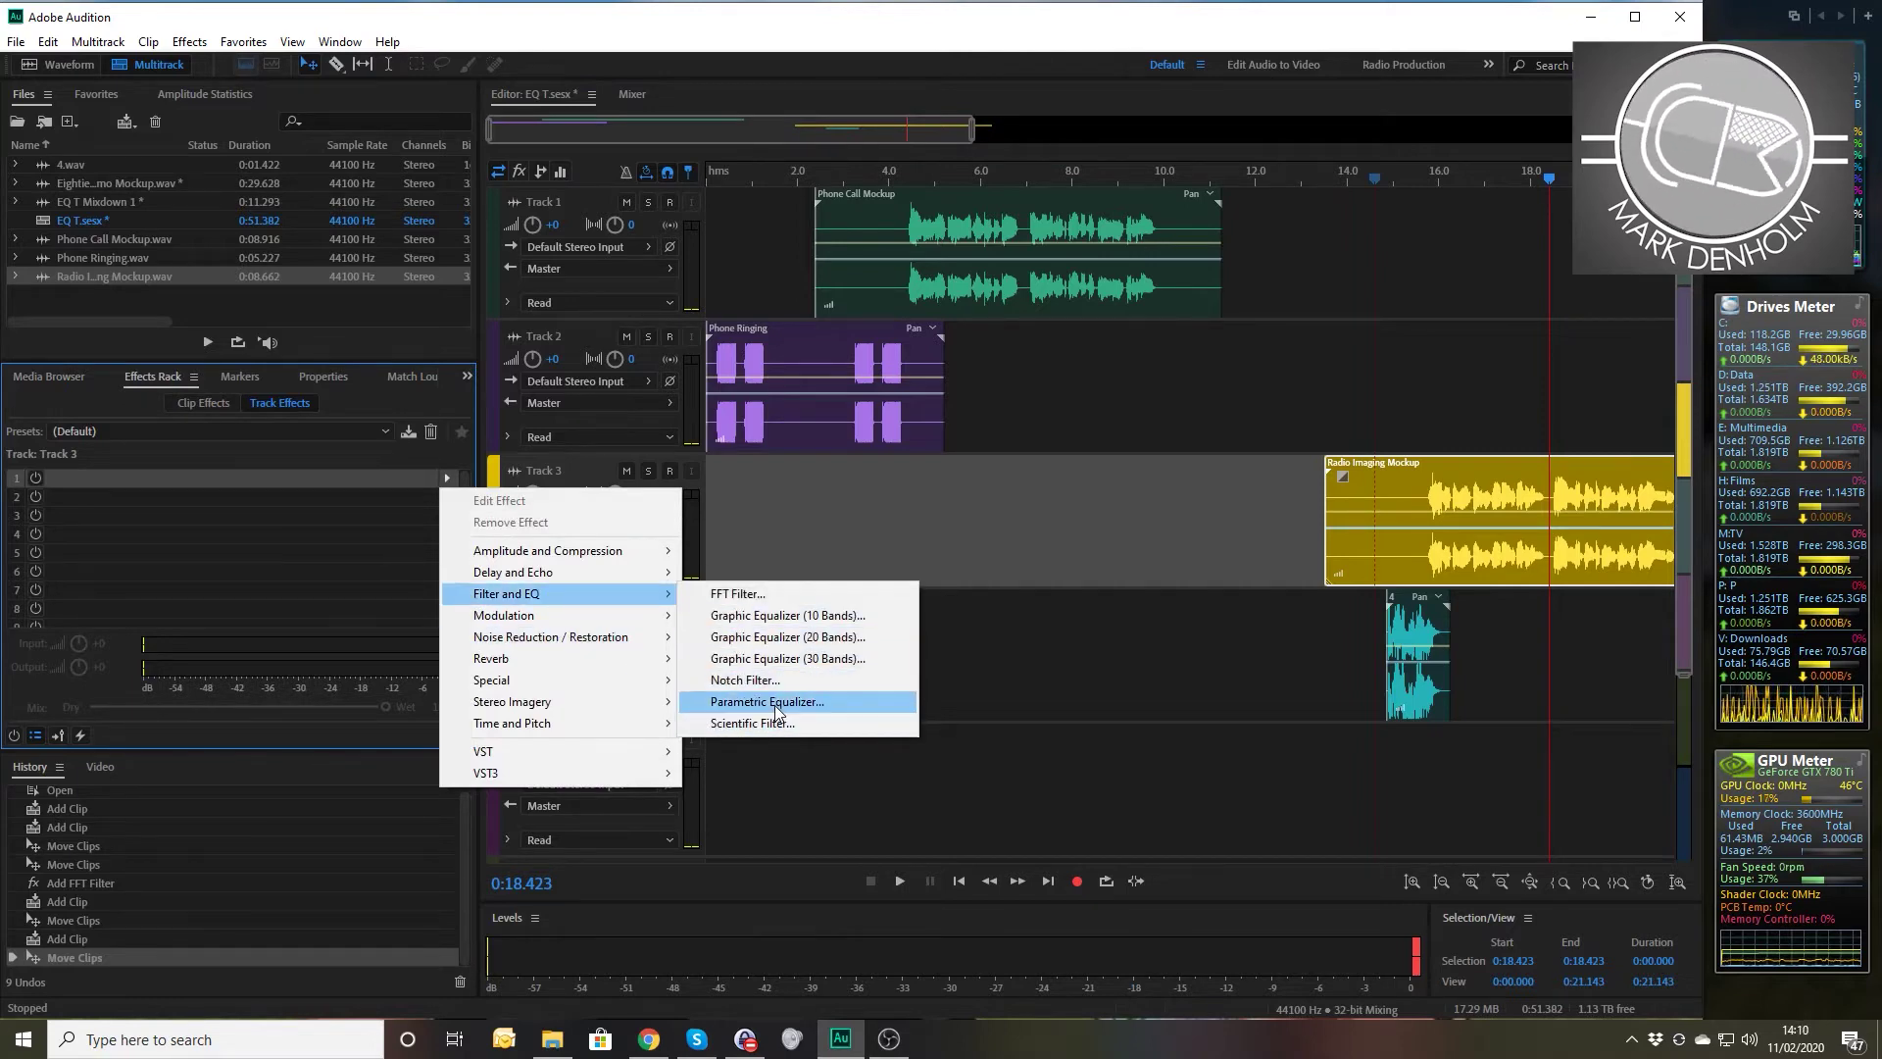
click(774, 697)
click(662, 296)
click(649, 310)
click(614, 647)
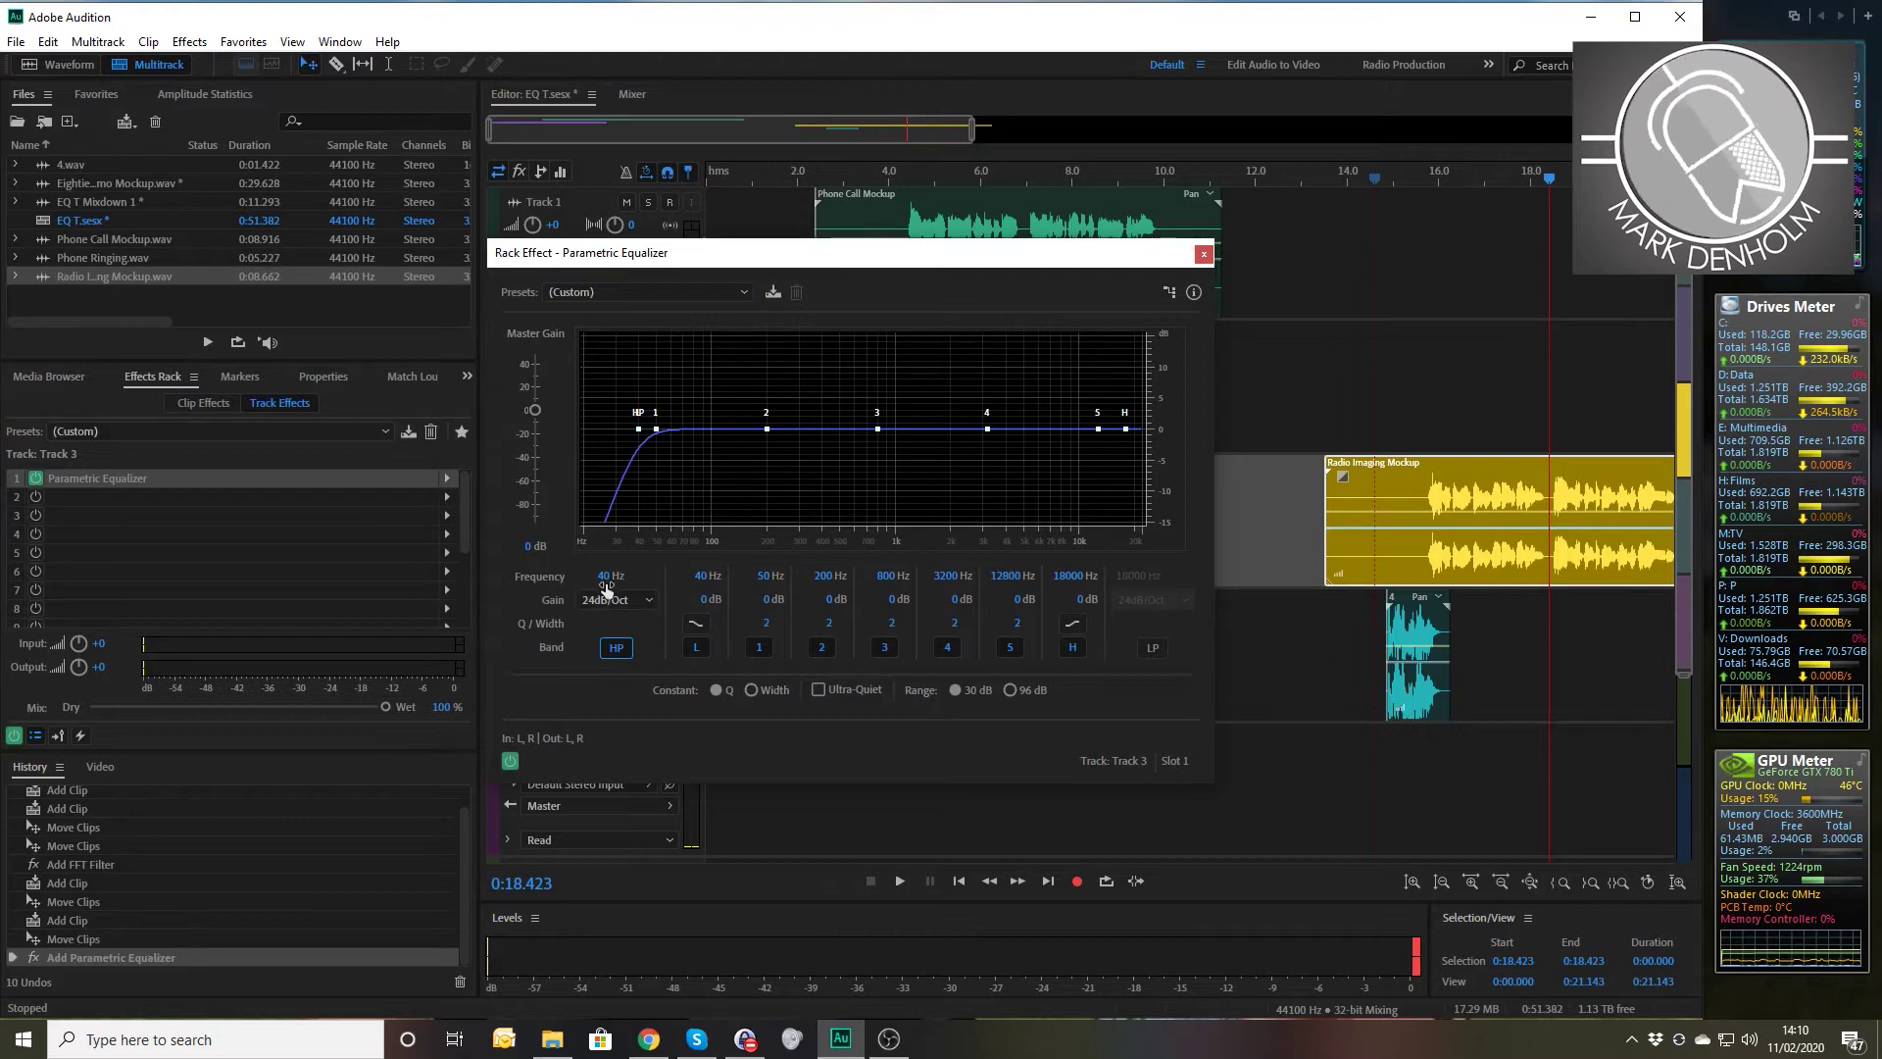
click(607, 579)
text(300)
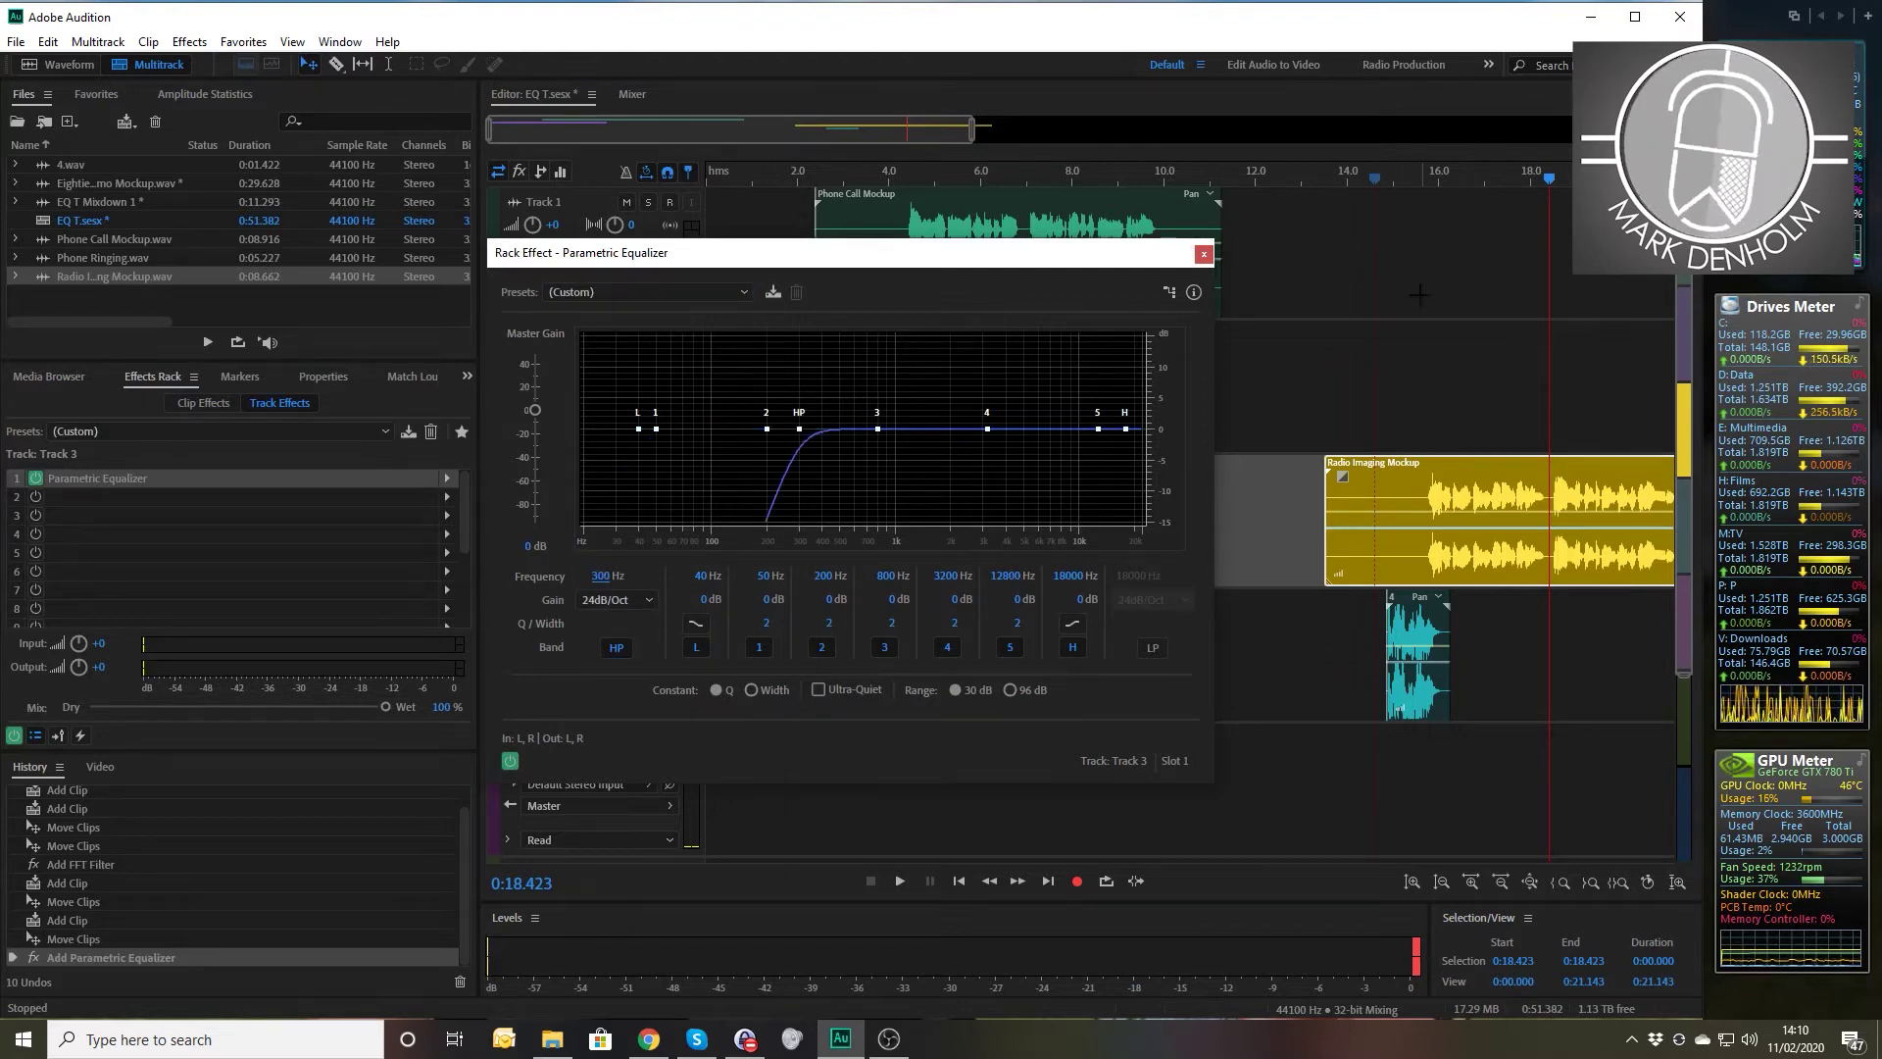
- Play the filtered Radio Imaging clip from about 14.5 seconds, then select 11.wav in the effects library
click(1372, 180)
key(space)
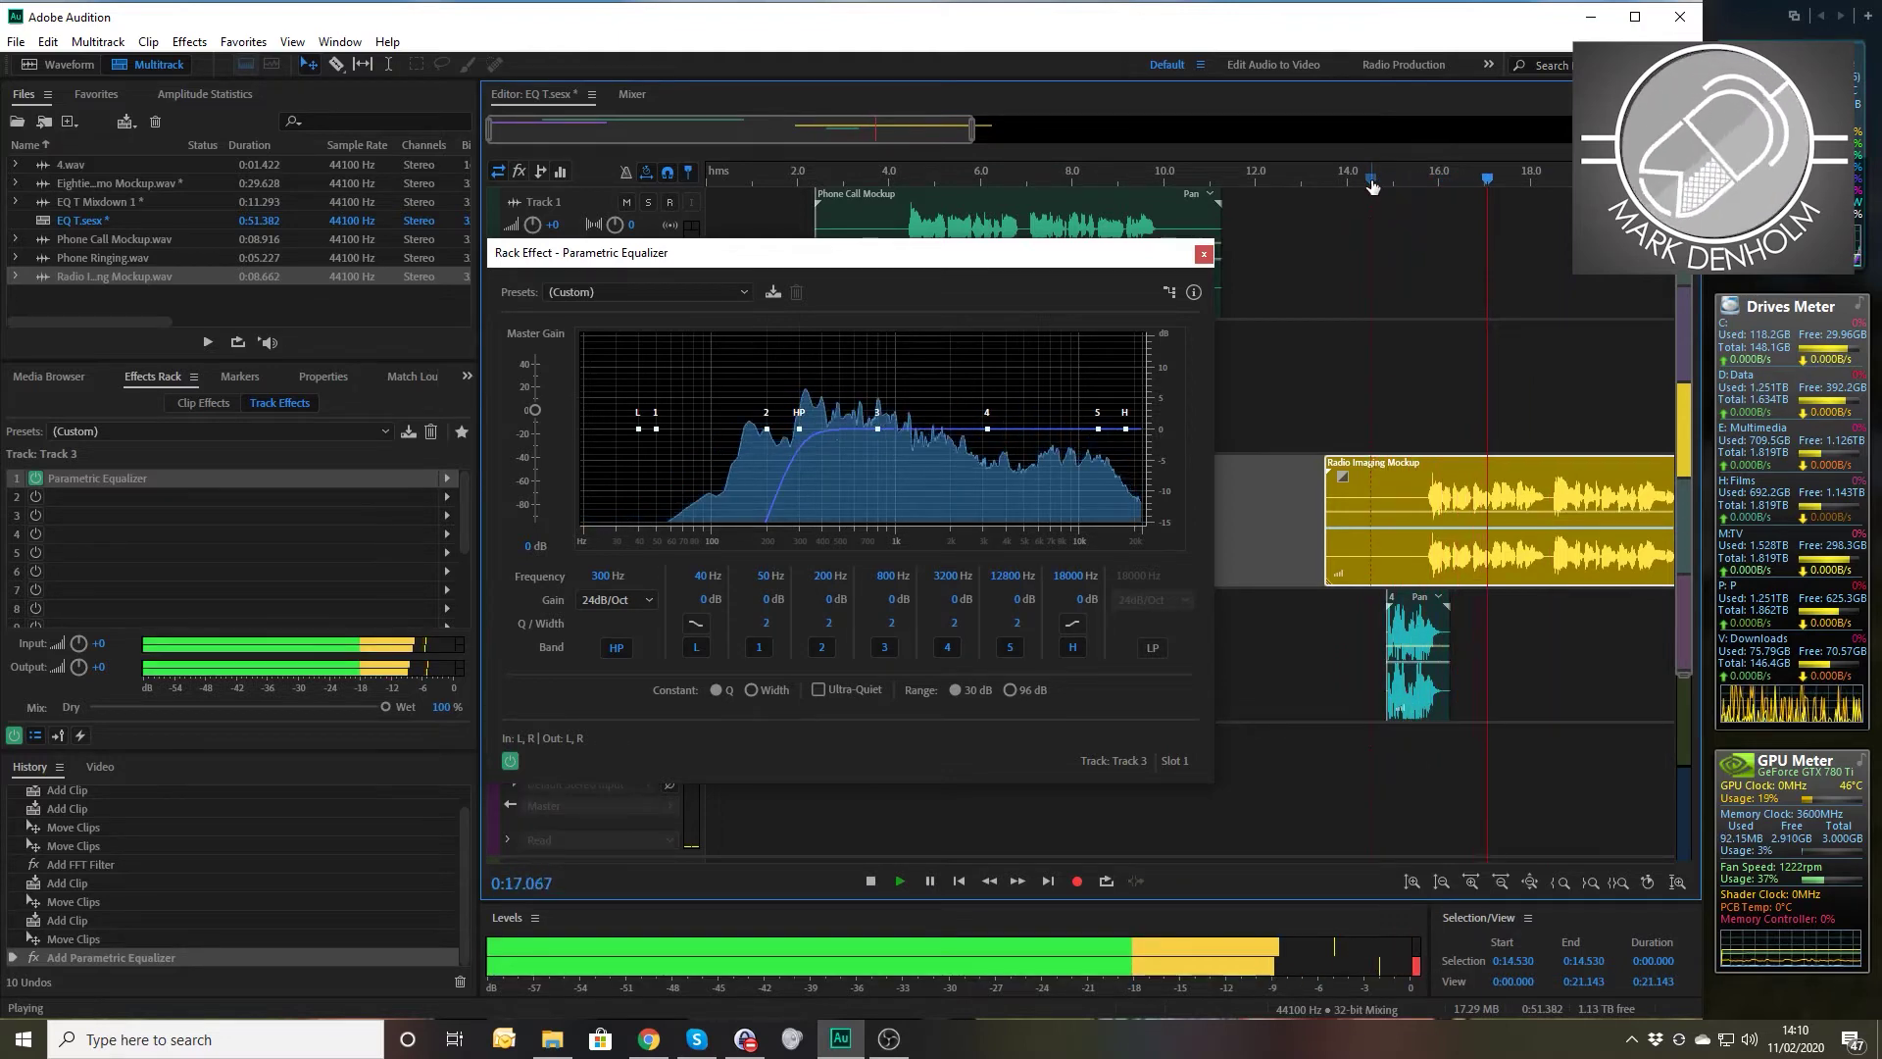
key(space)
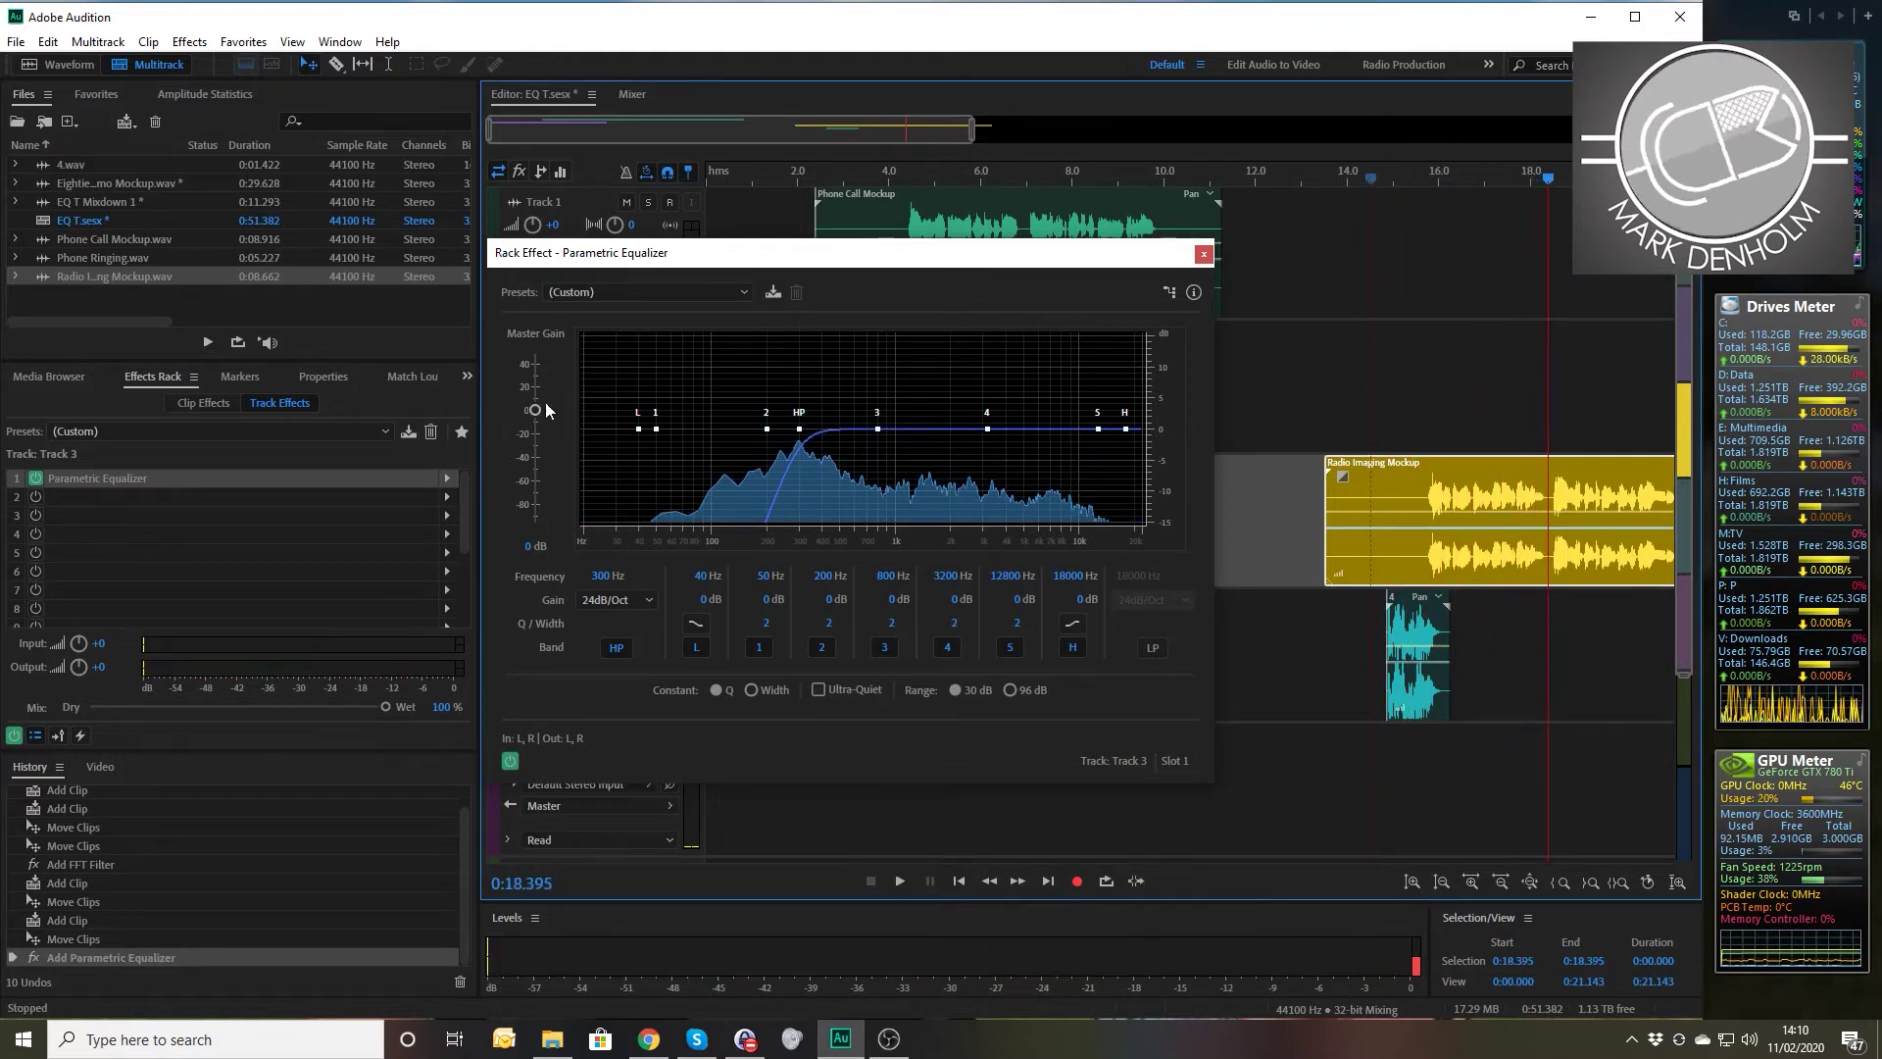
click(44, 378)
click(178, 538)
- Place 11.wav on Track 4, split the Radio Imaging Mockup clip, and shift its second half and 11.wav later
drag(178, 537, 1517, 632)
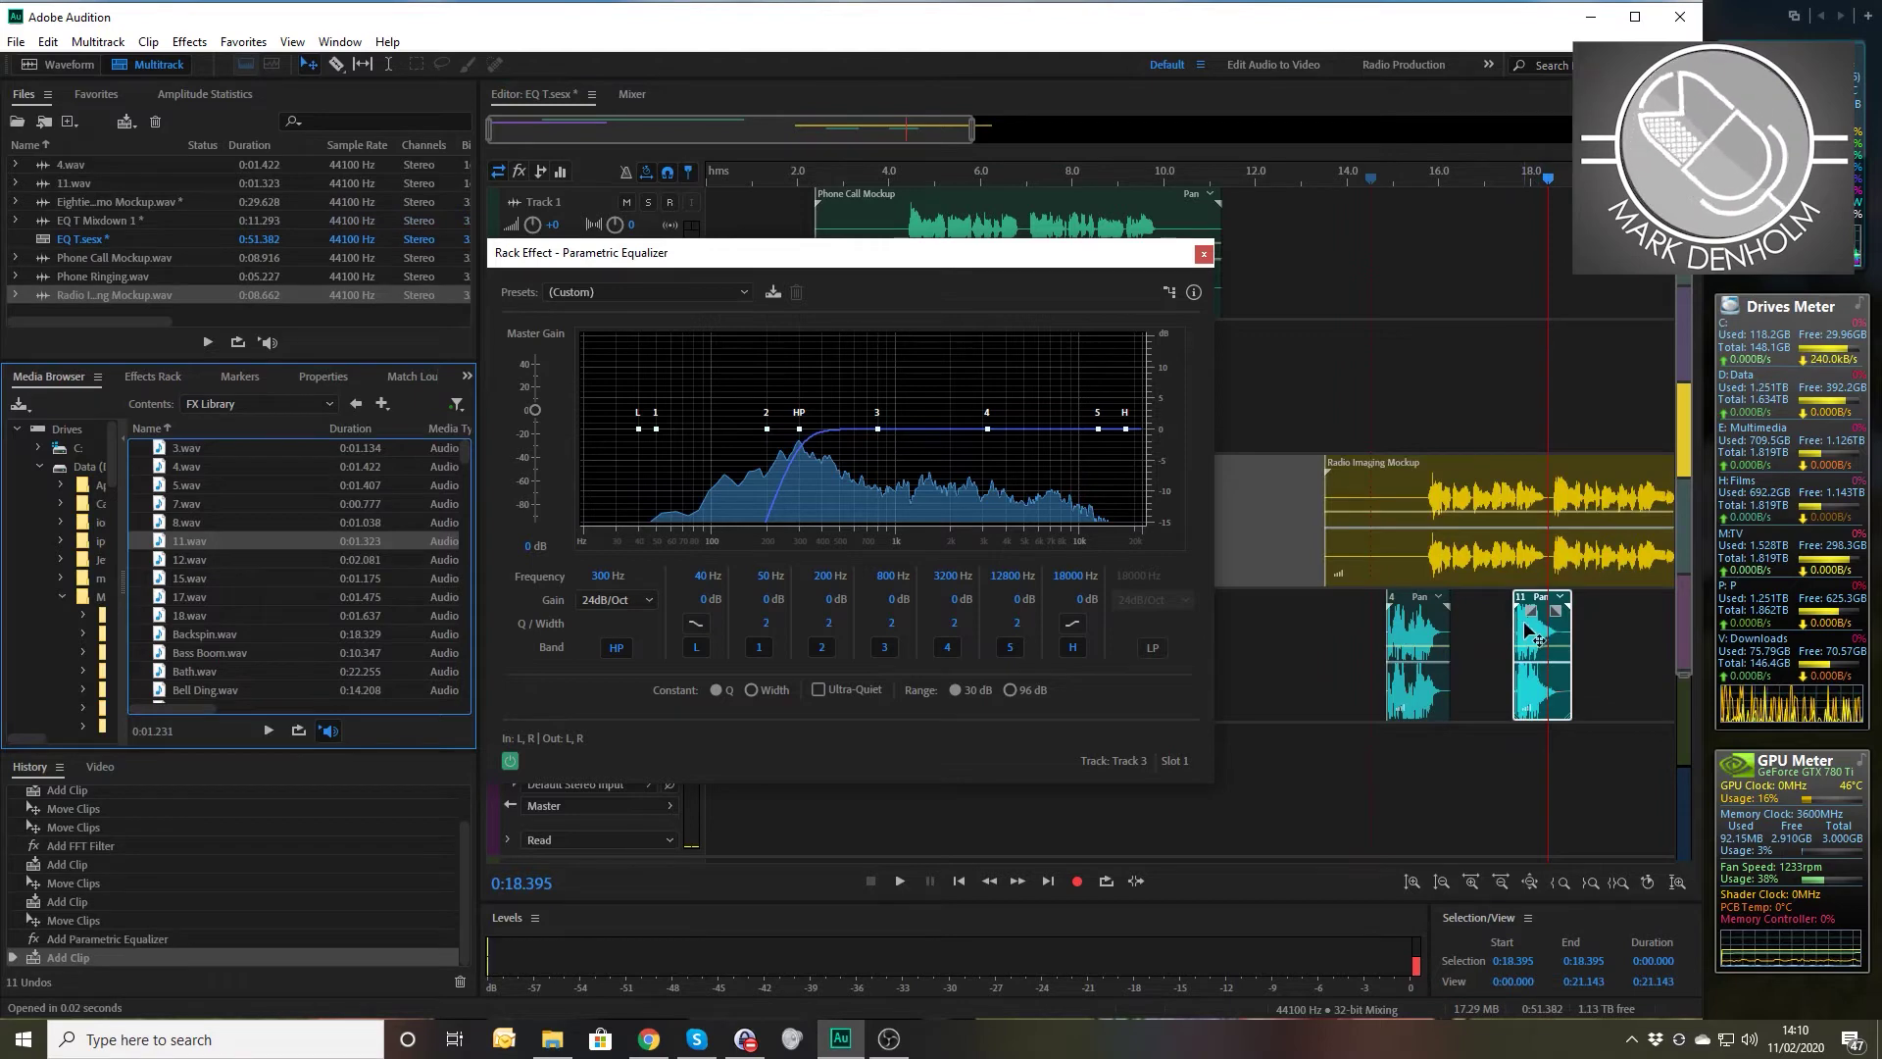
click(1576, 495)
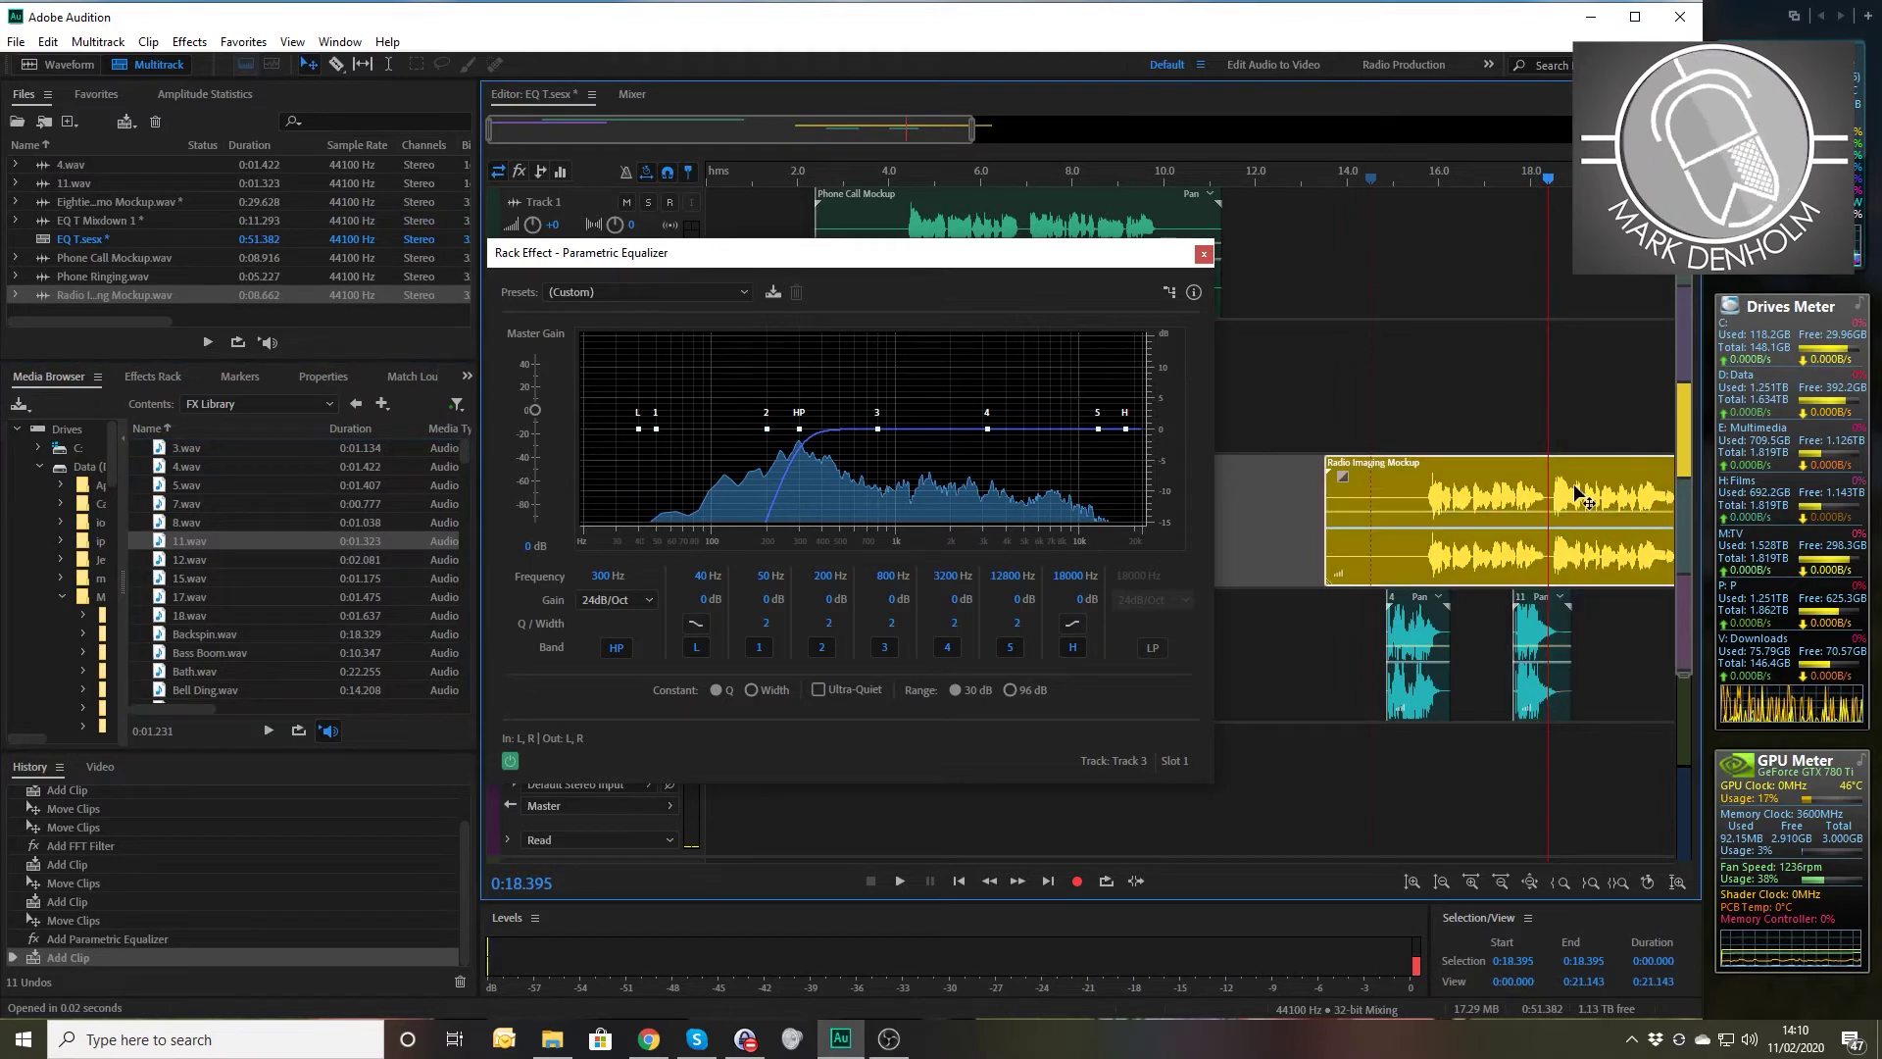
key(ctrl+k)
drag(1582, 487, 1608, 490)
drag(1543, 612, 1565, 608)
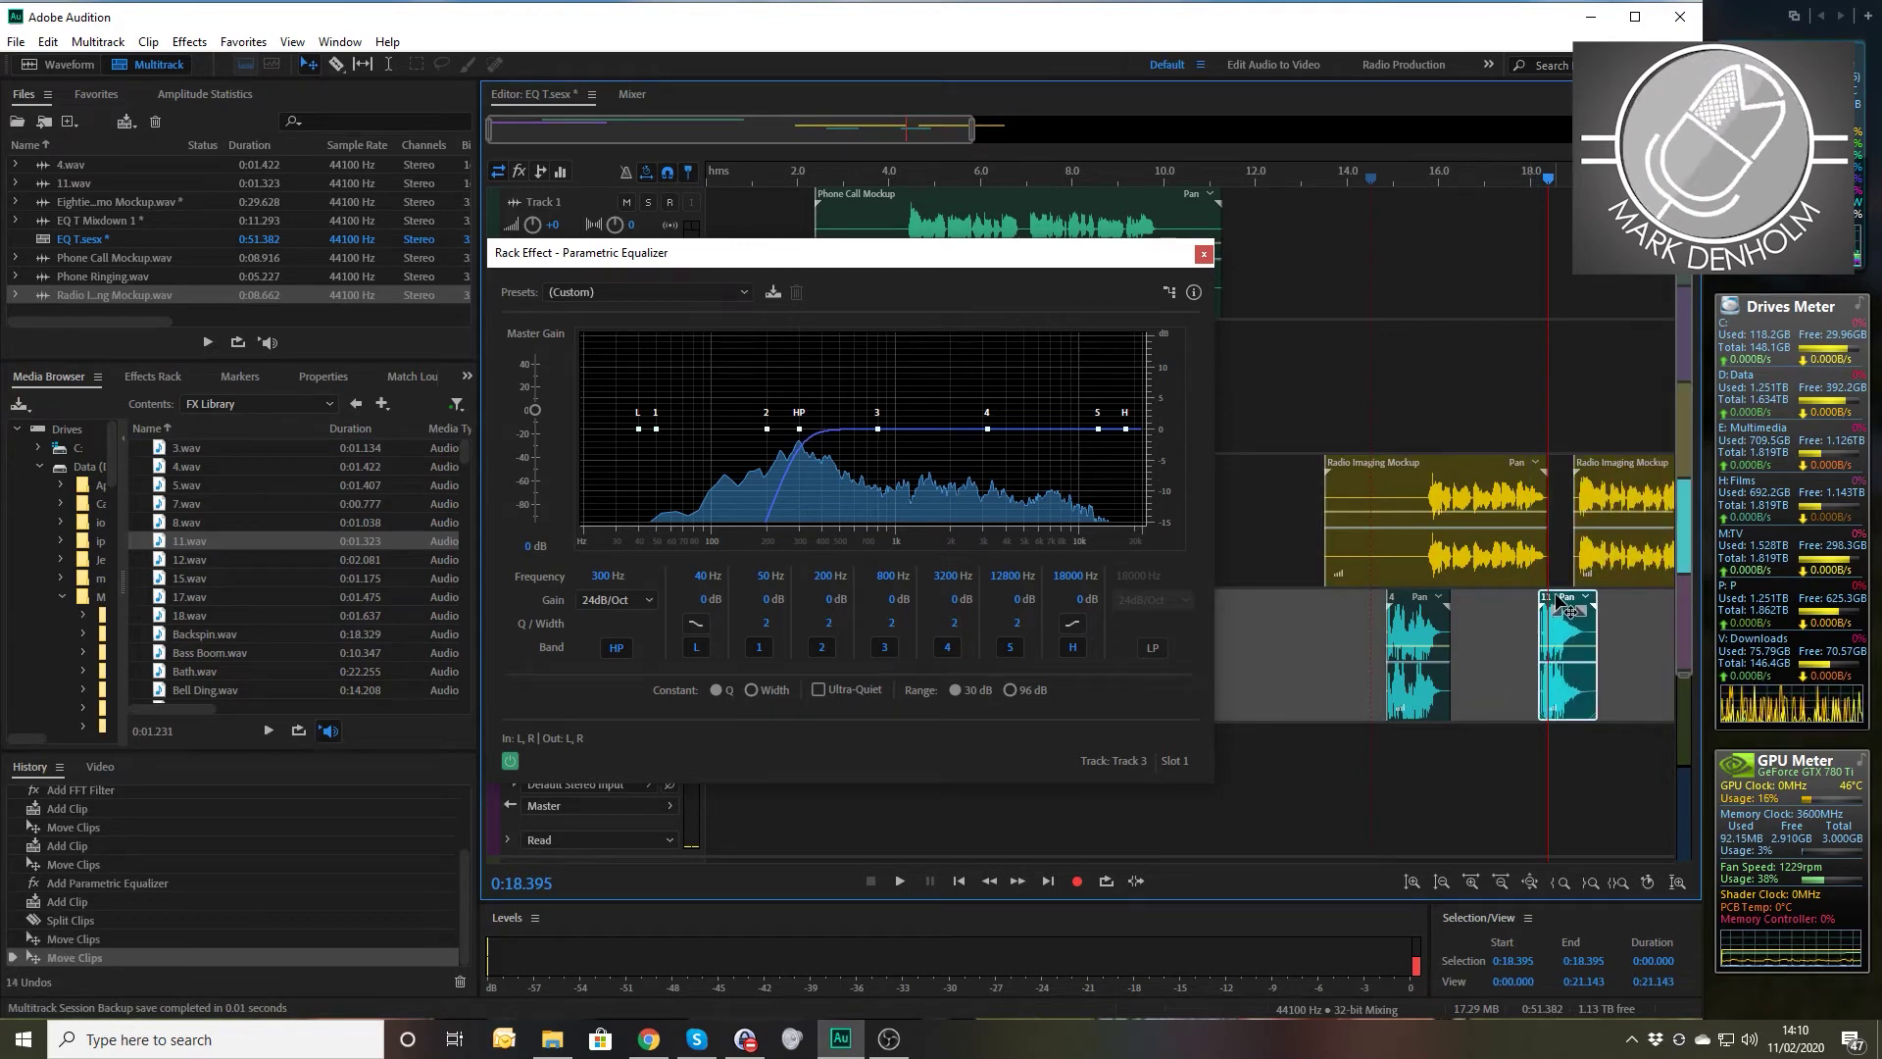
click(1355, 175)
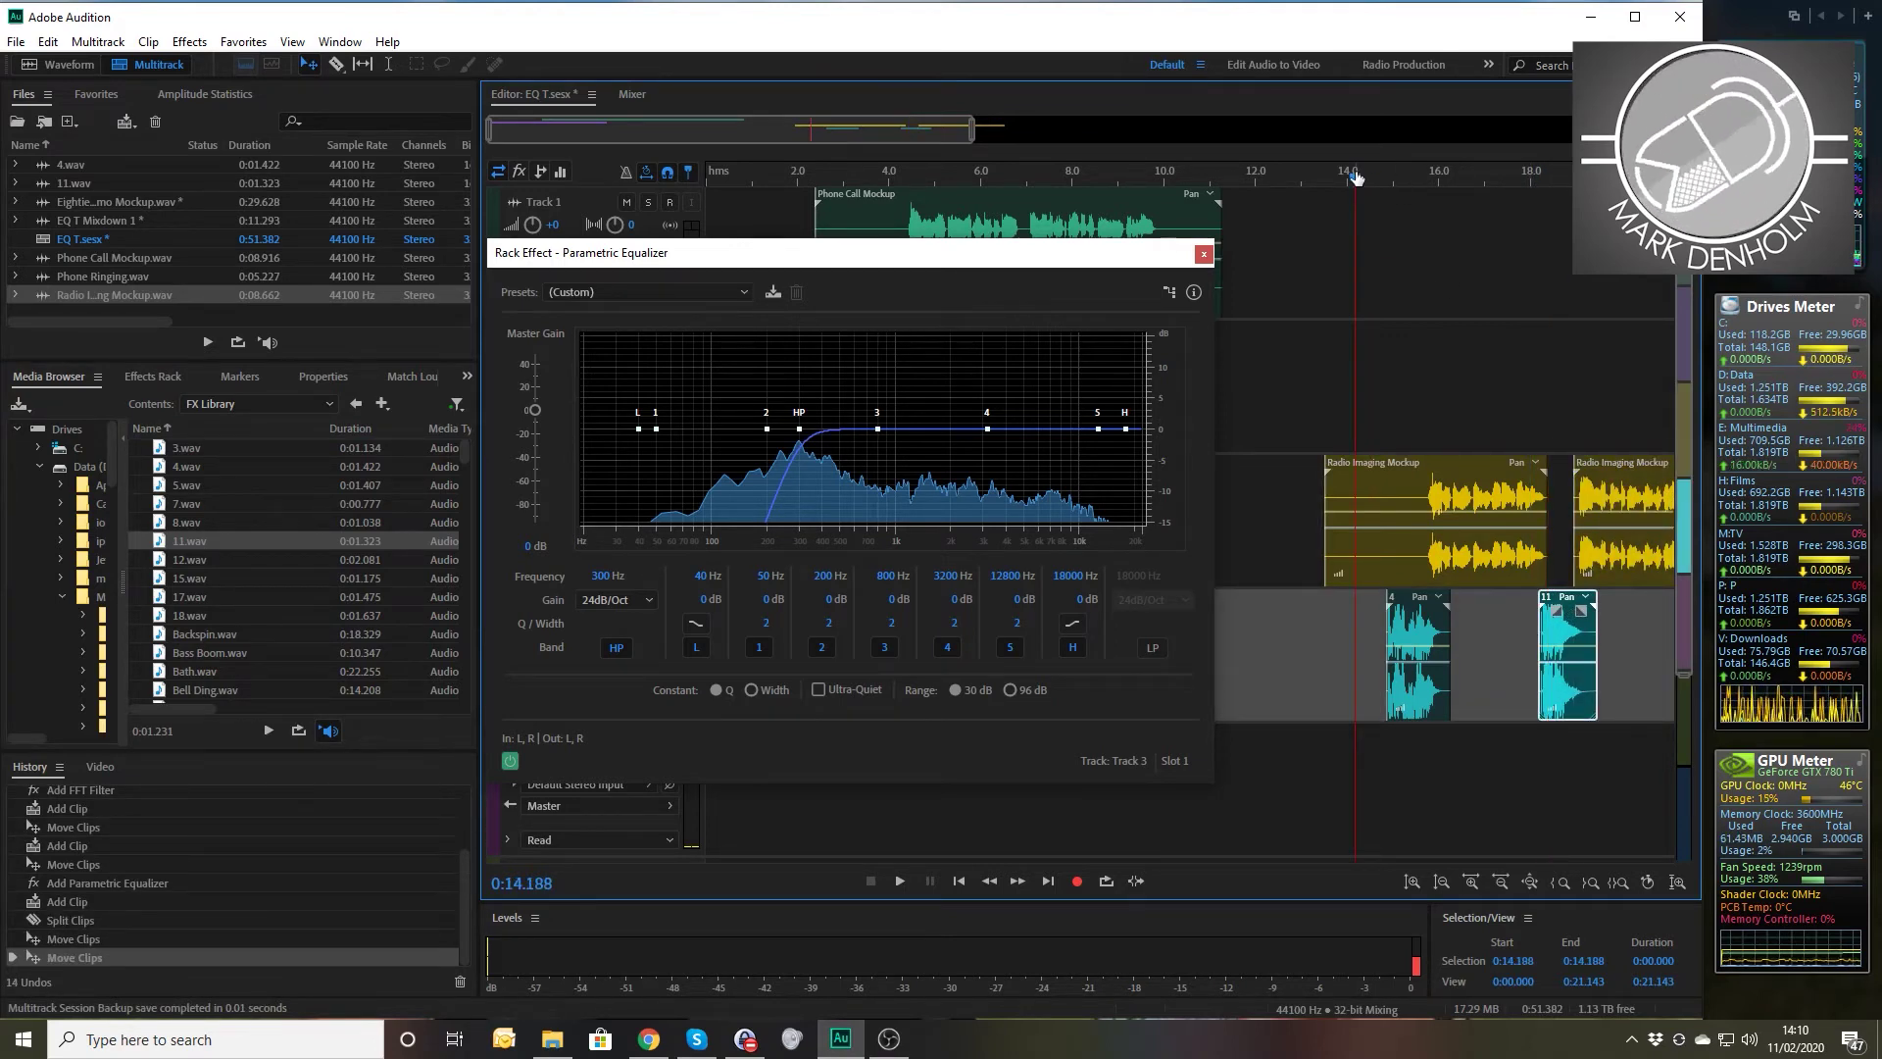
- Close the EQ window and loudness-match the clips on Tracks 3 and 4 to -16 LUFS
click(1204, 255)
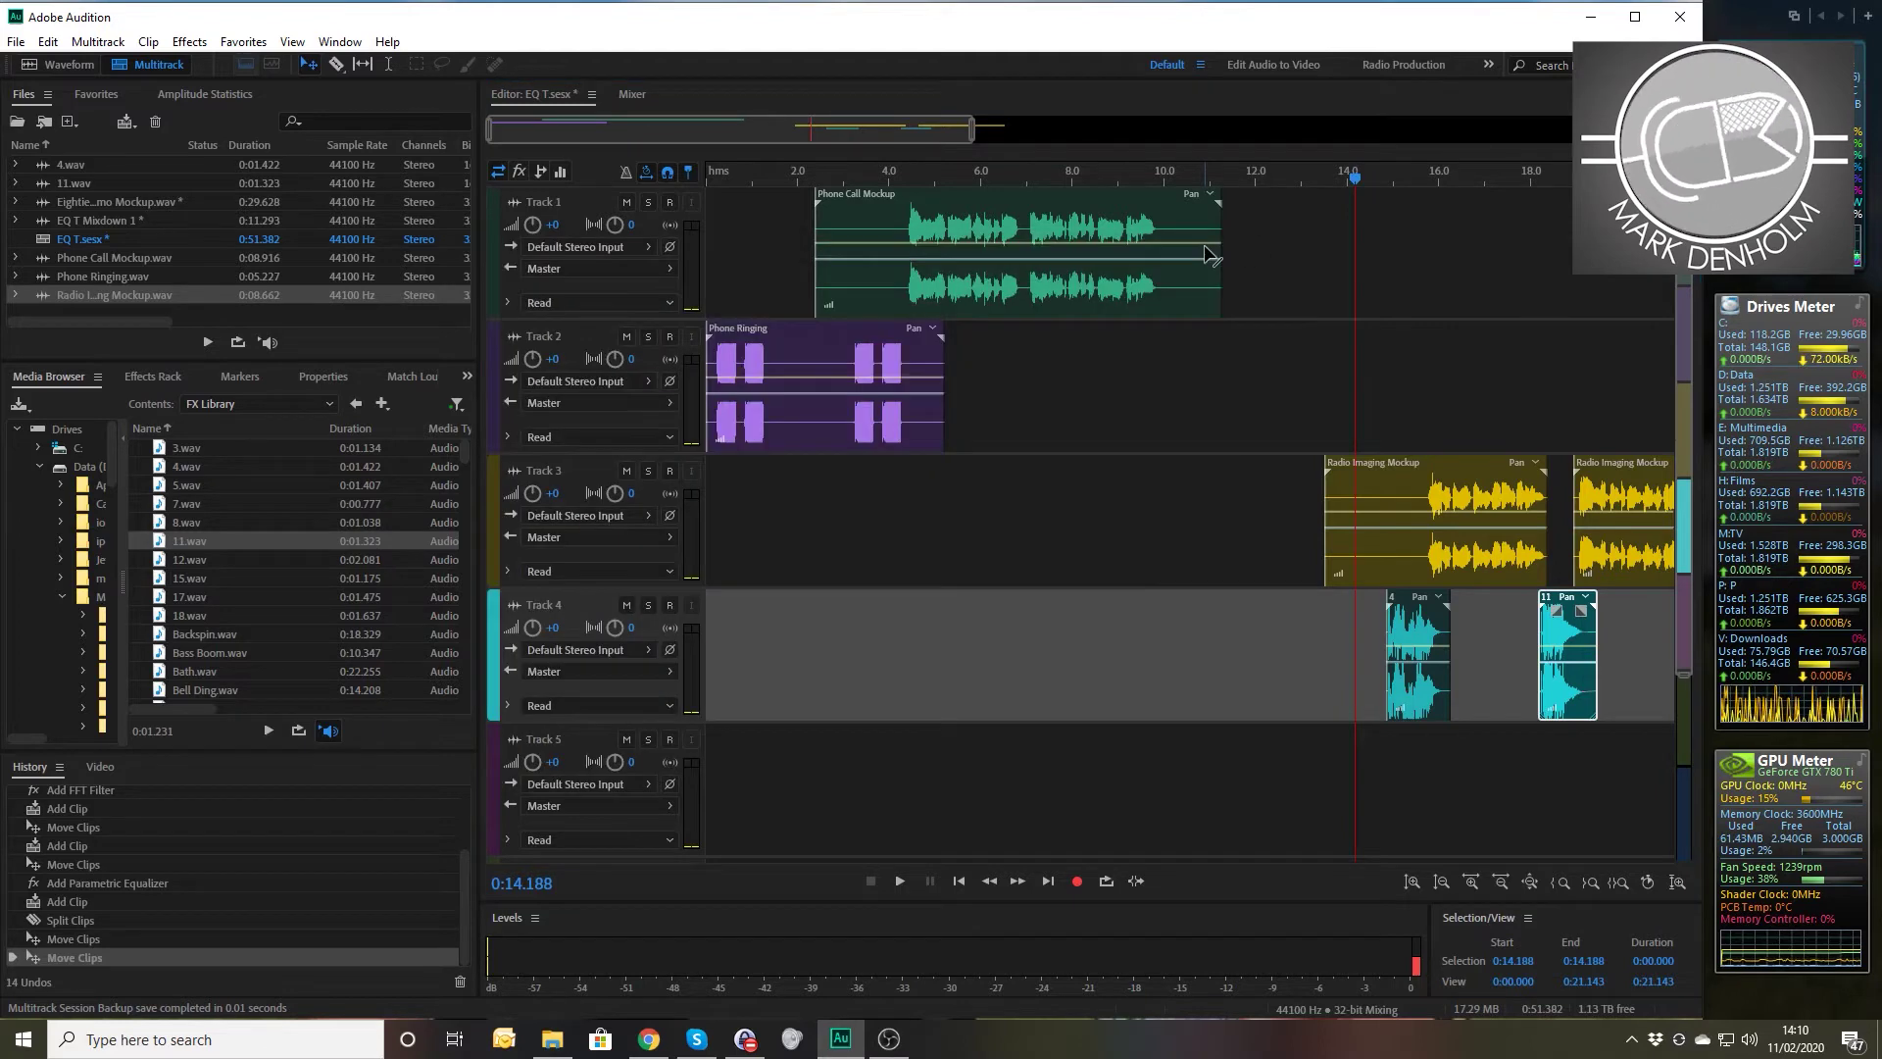
drag(1409, 399, 1657, 687)
right_click(1628, 500)
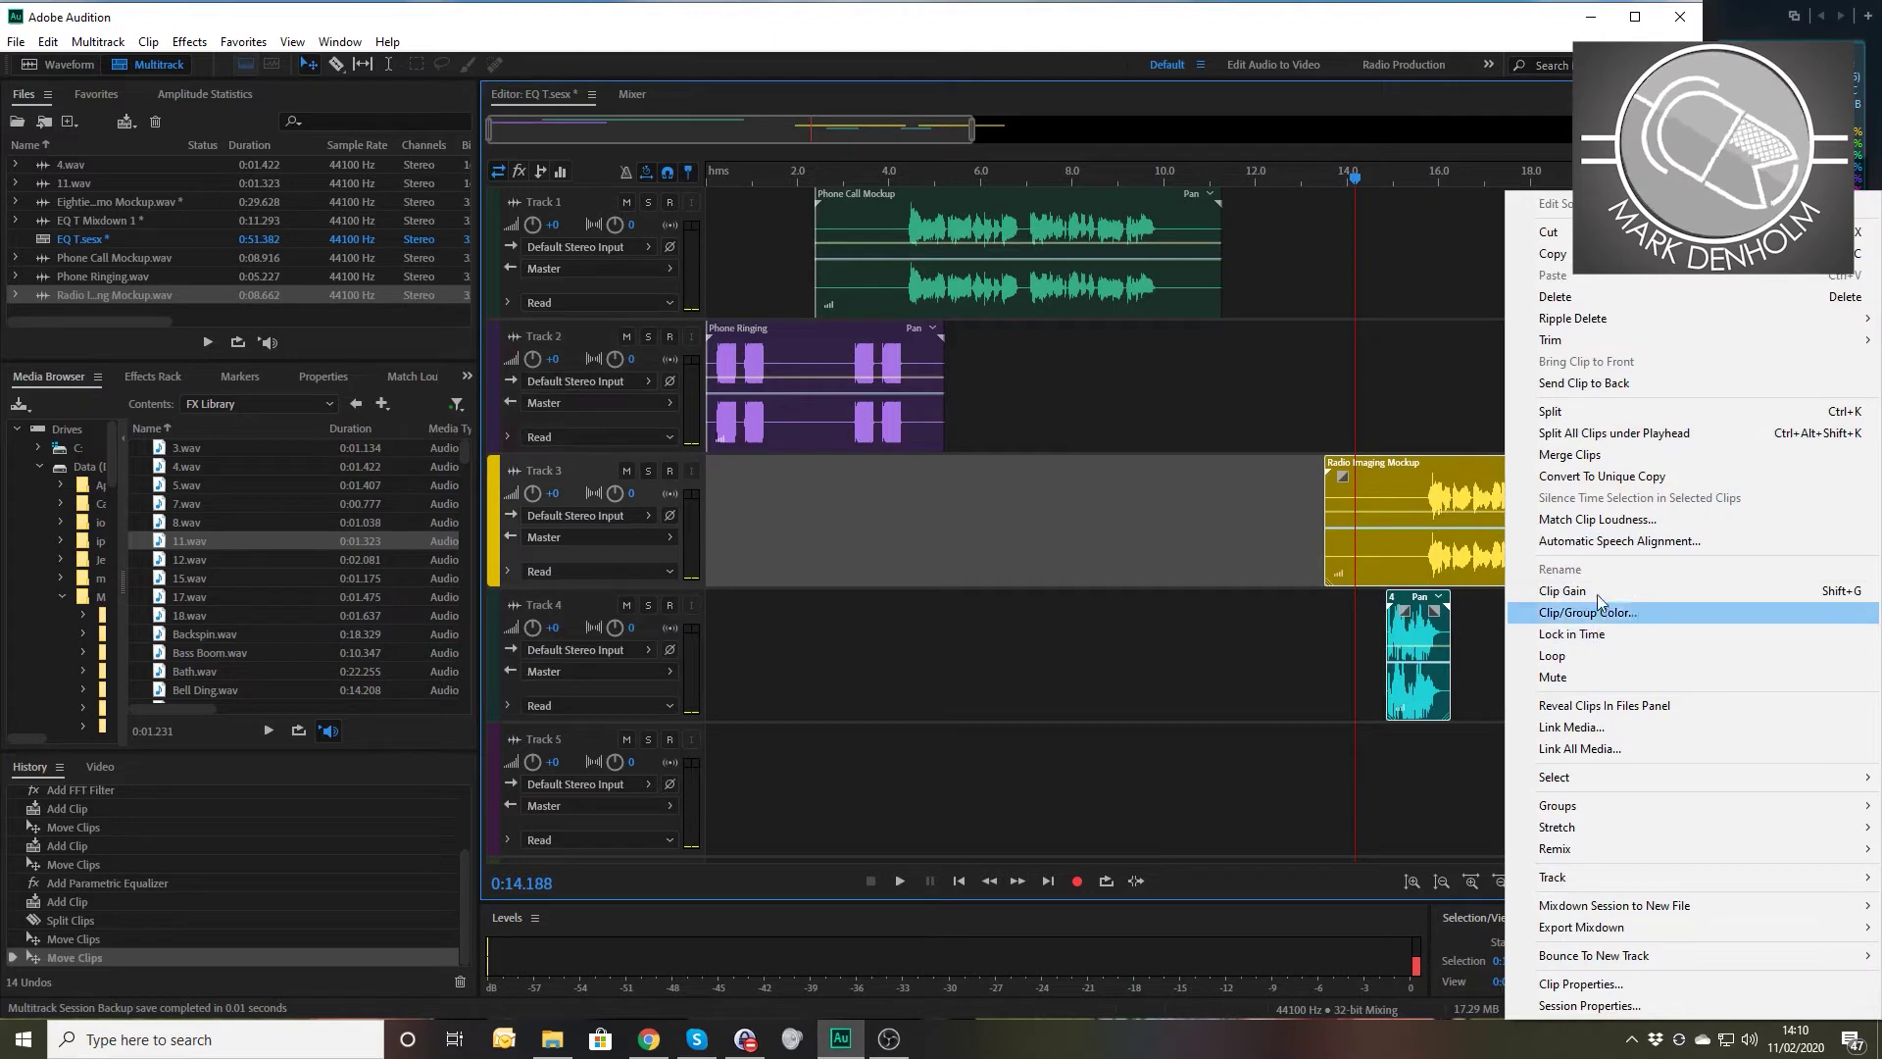
click(1602, 519)
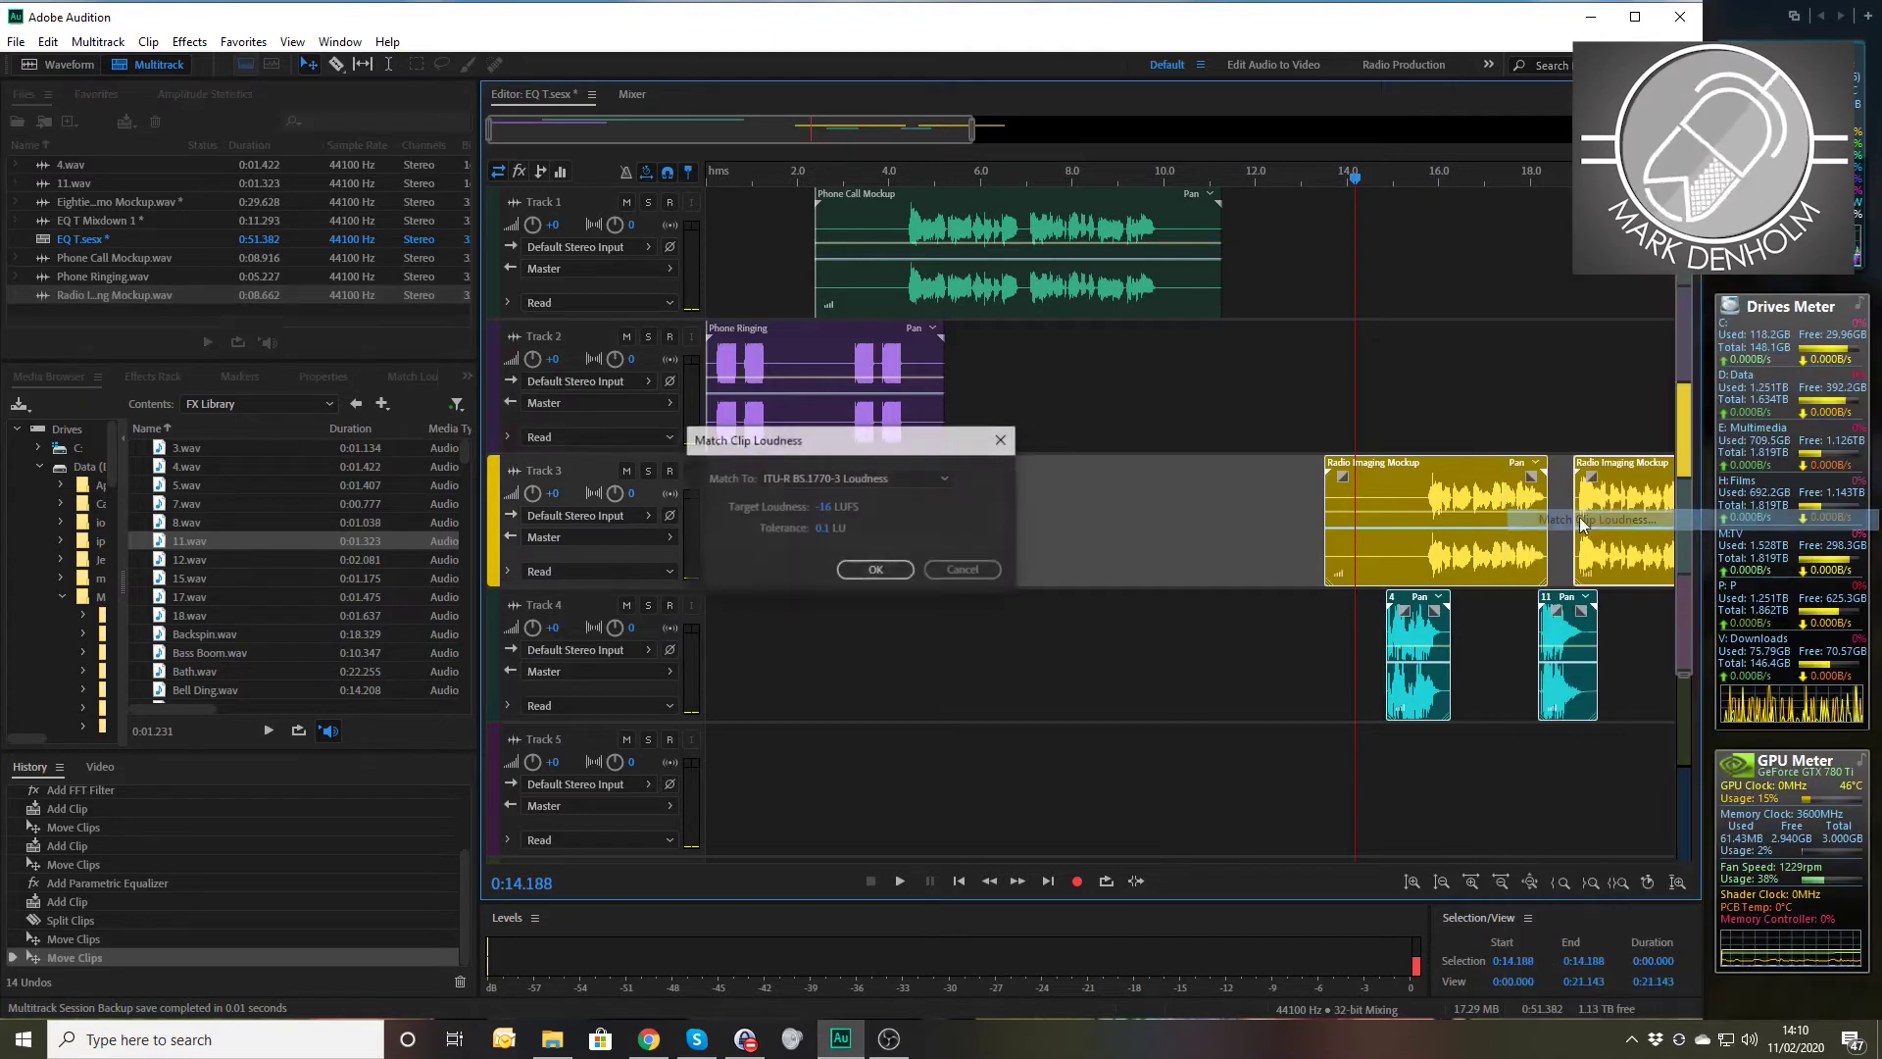
click(876, 569)
- Play back the loudness-matched clips from about 14.3 seconds
click(1363, 182)
key(space)
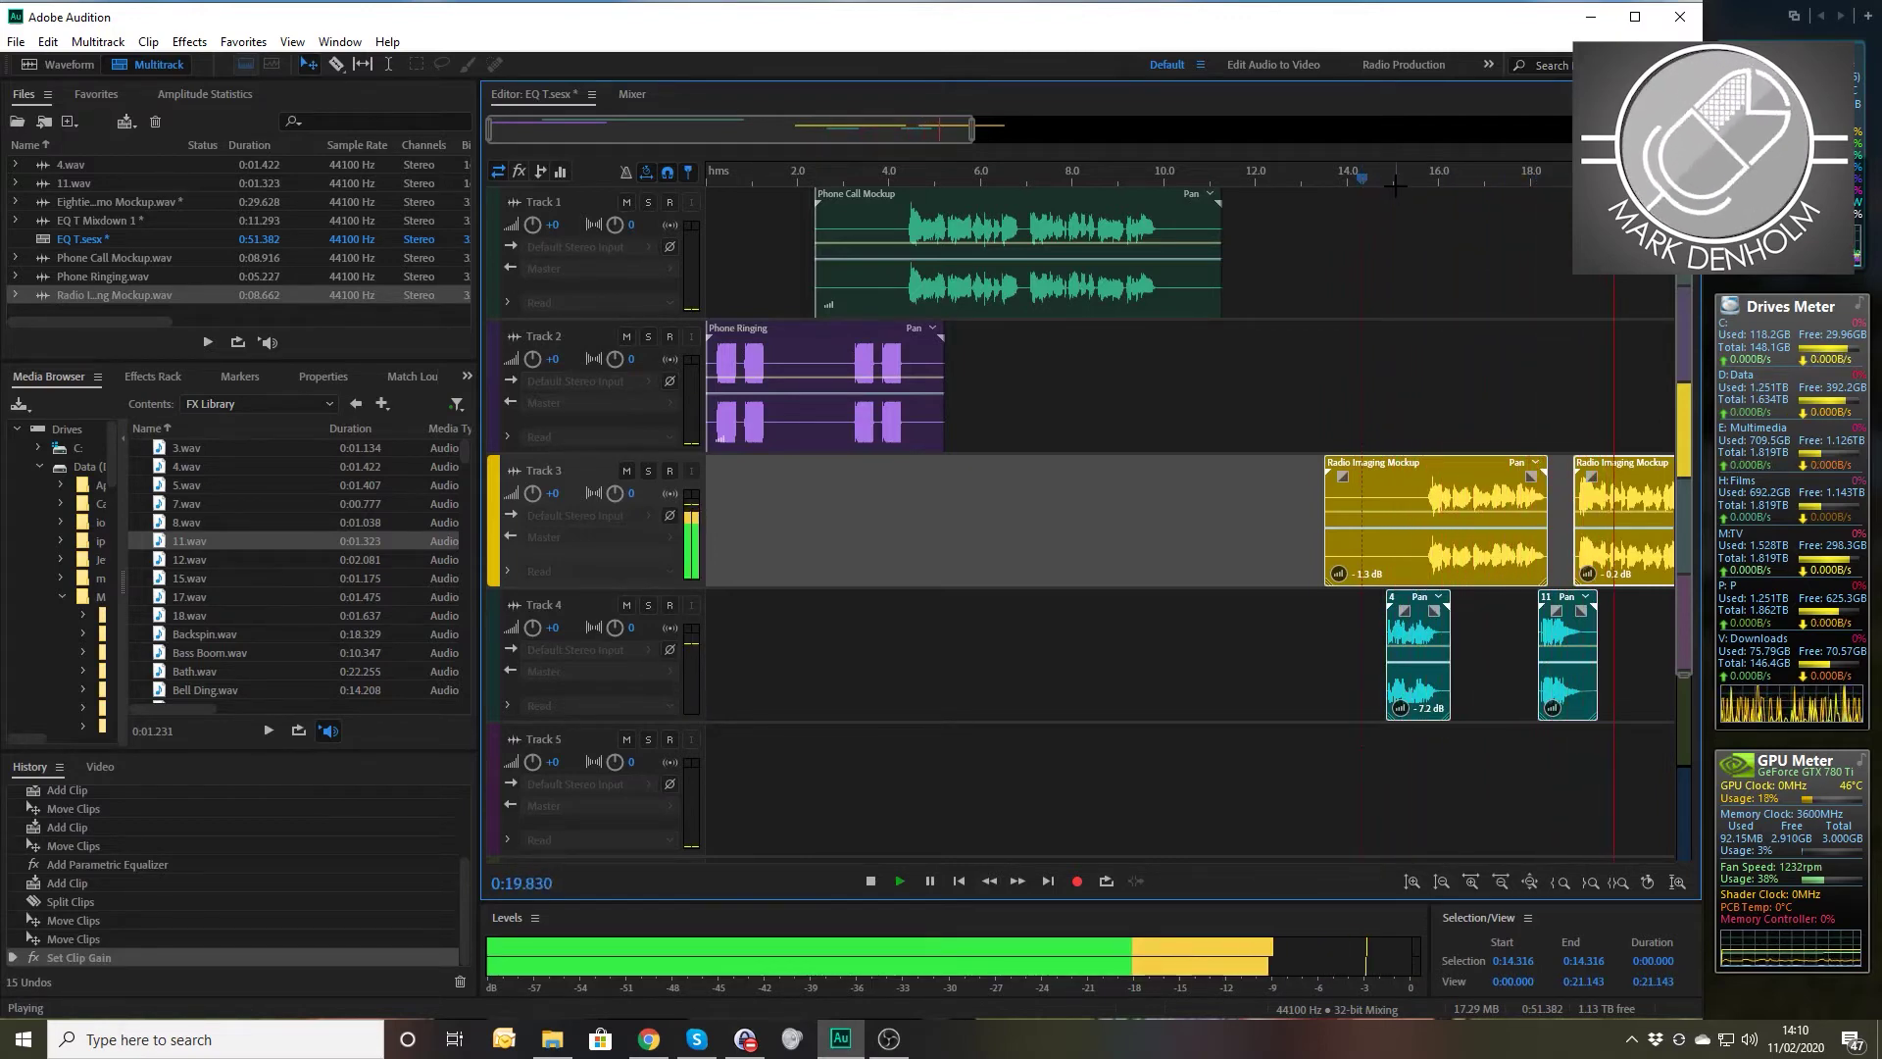
key(space)
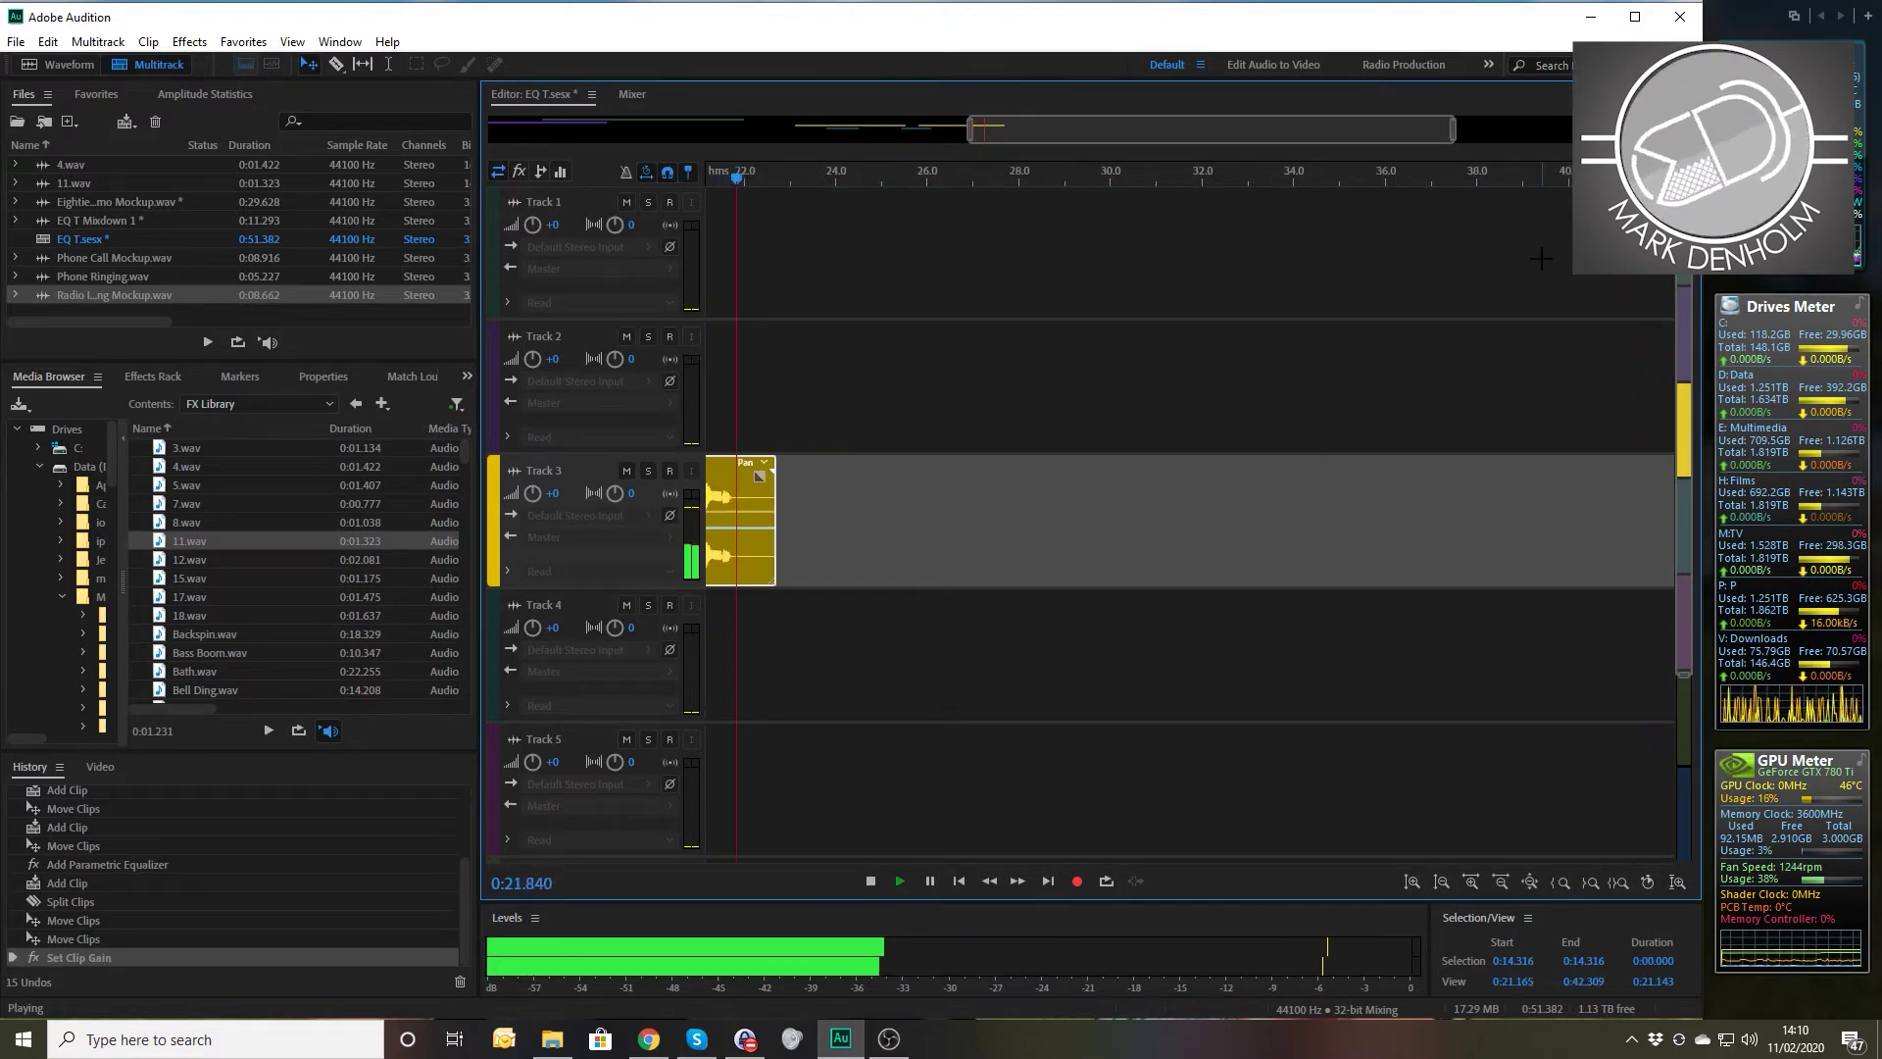
- Zoom out, set the playhead to about 14.9 seconds and mute Track 4's sound effects
scroll(1508, 255, down, 2)
scroll(1507, 255, down, 2)
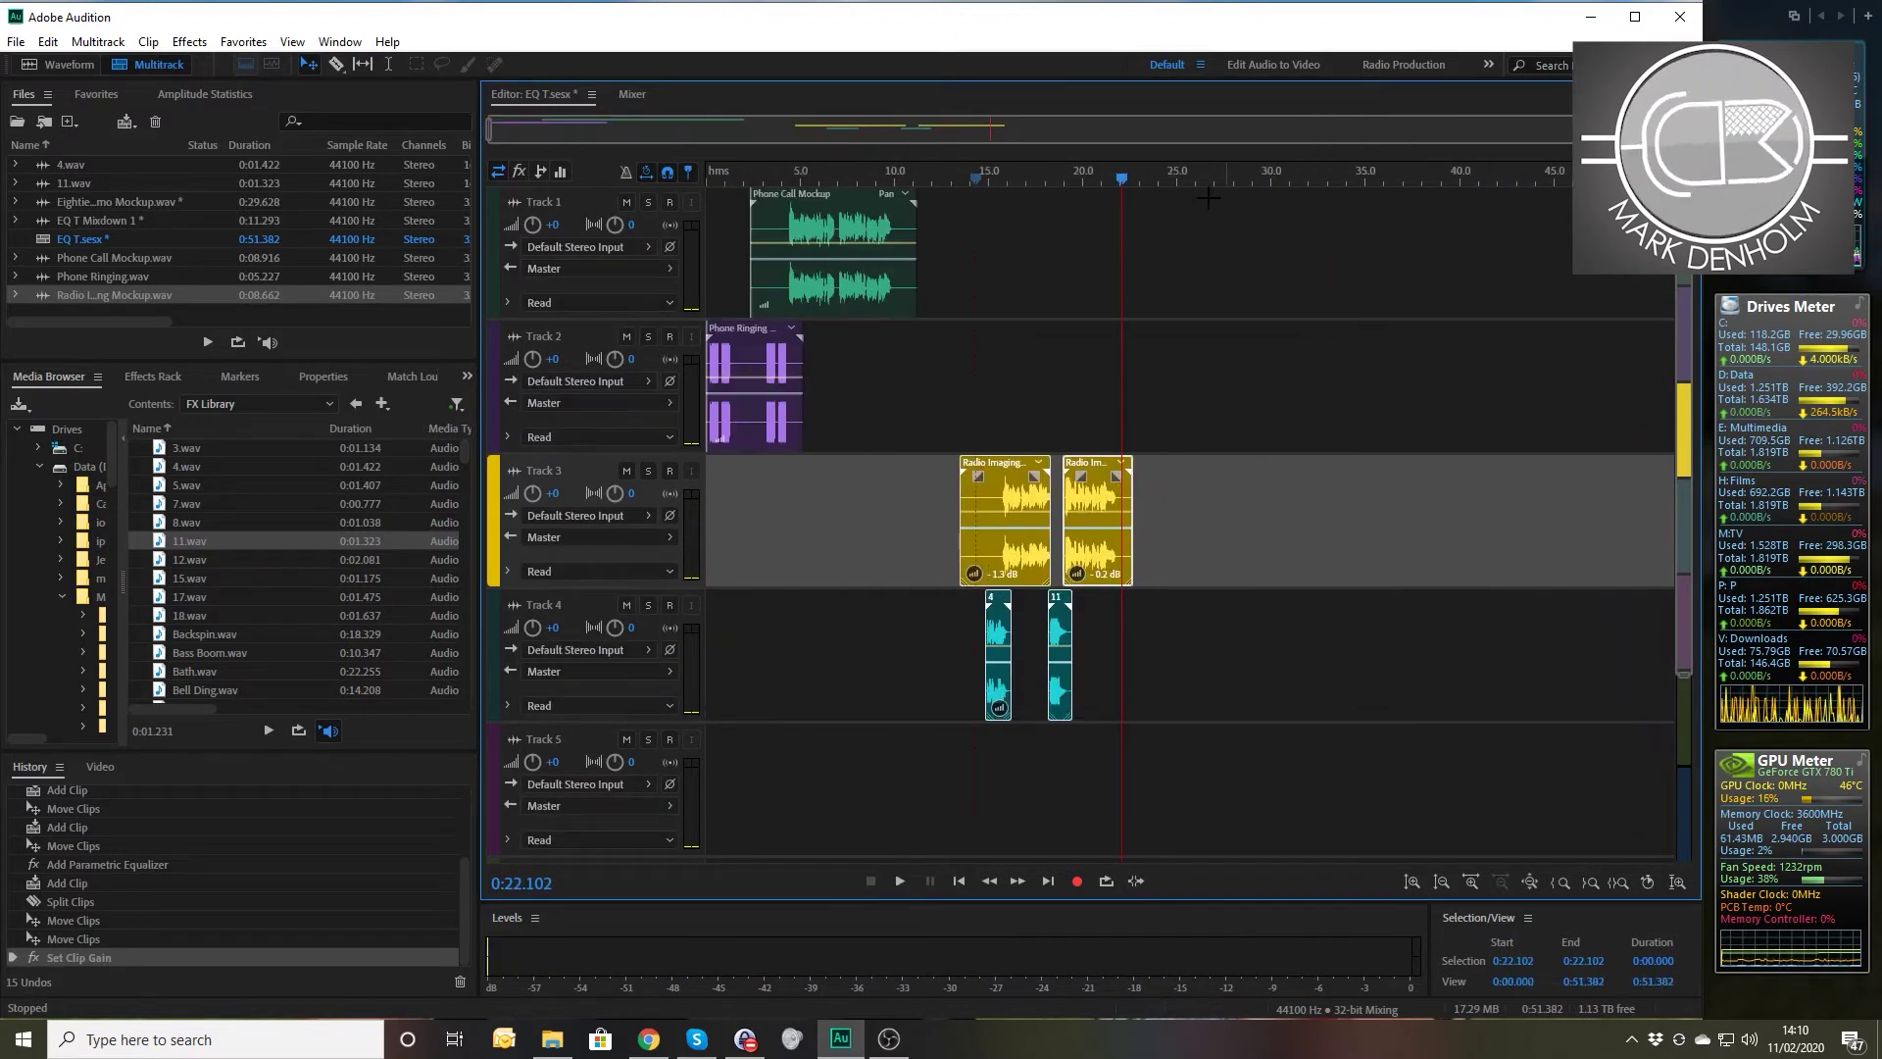
click(987, 178)
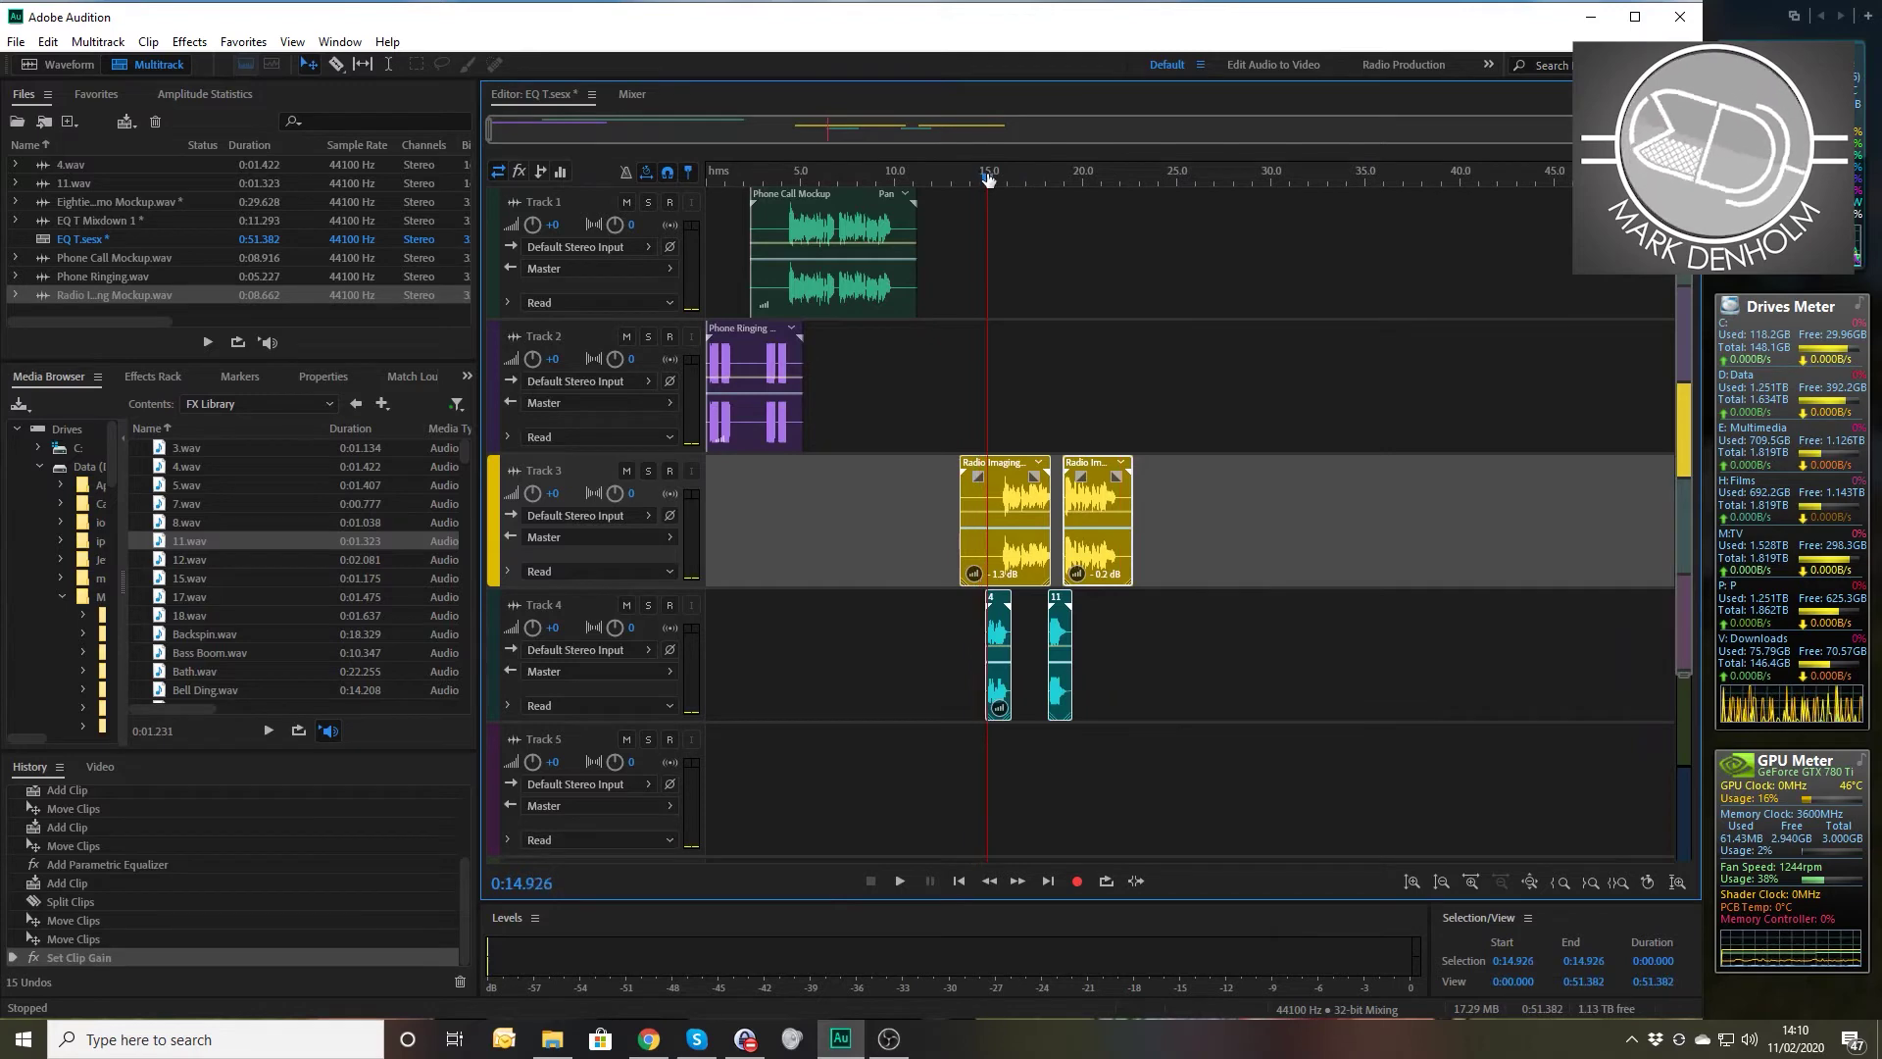
click(628, 606)
- Add a Mastering effect with the (Default) preset to Track 3's second effect slot
click(154, 376)
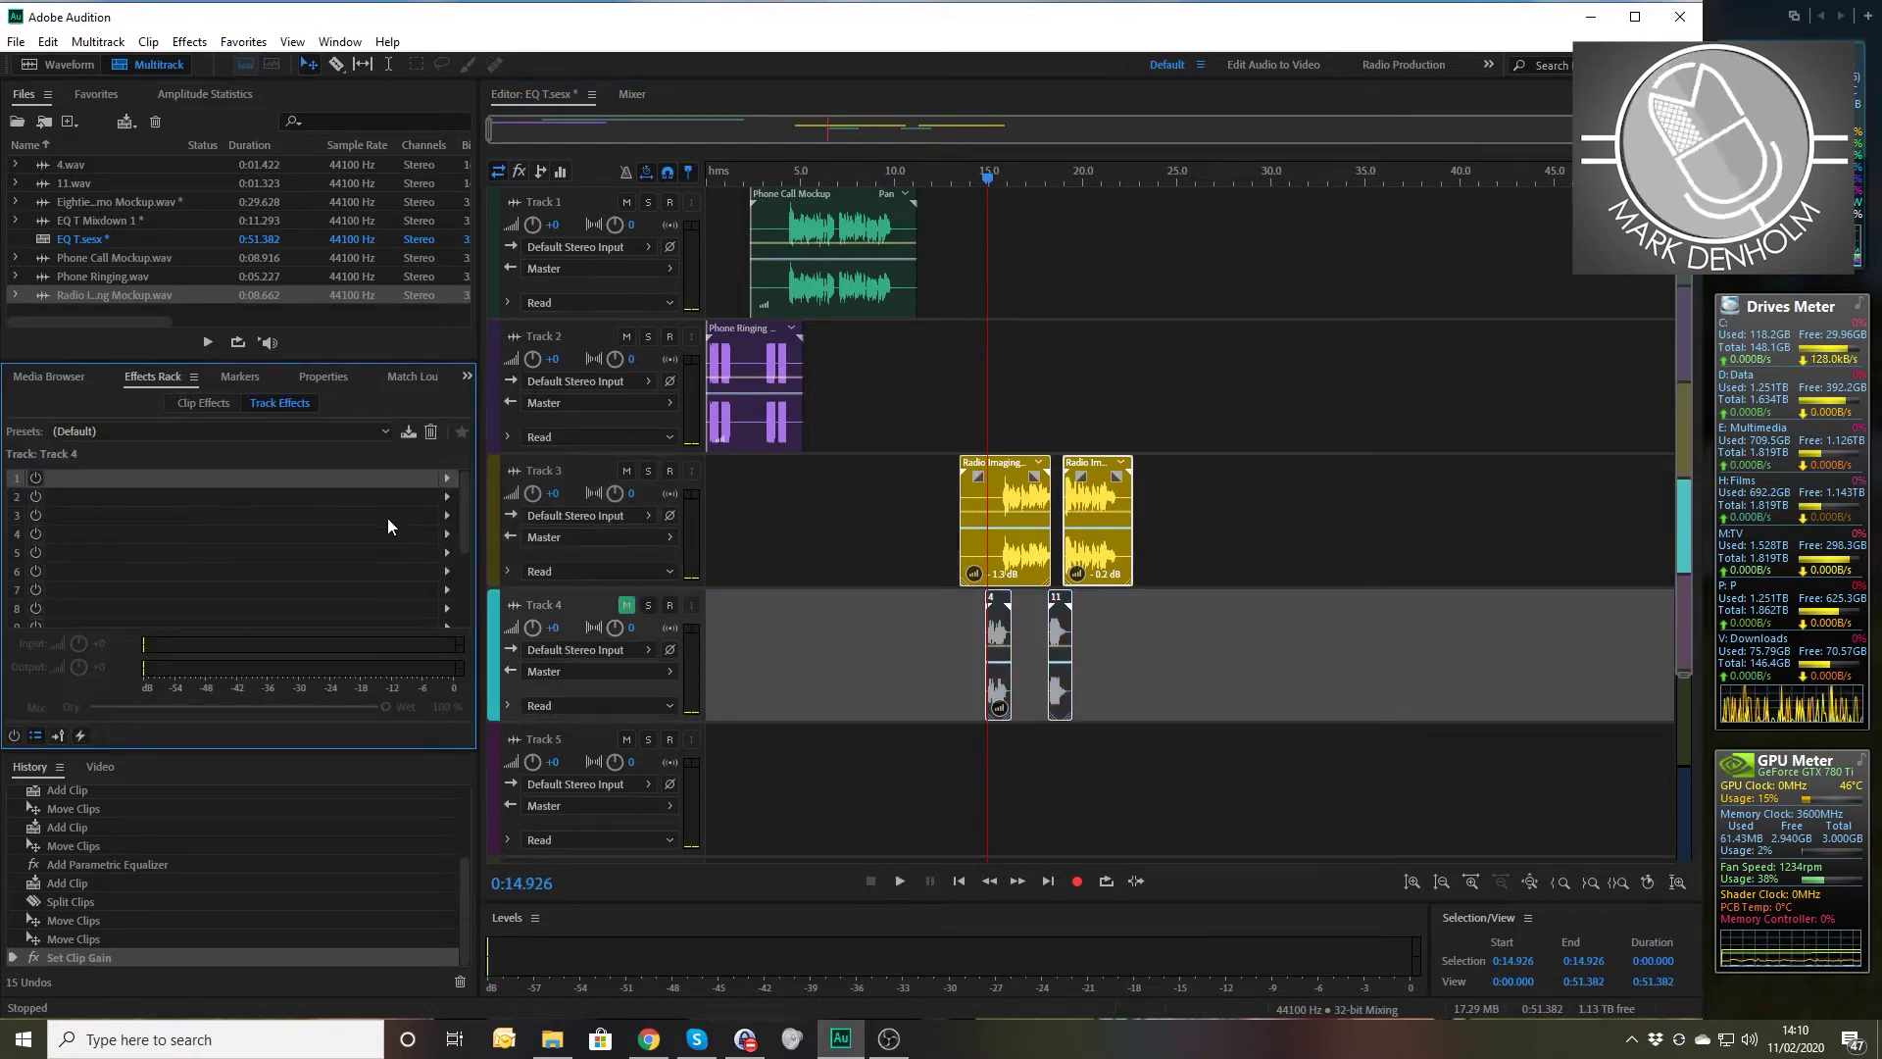
click(568, 475)
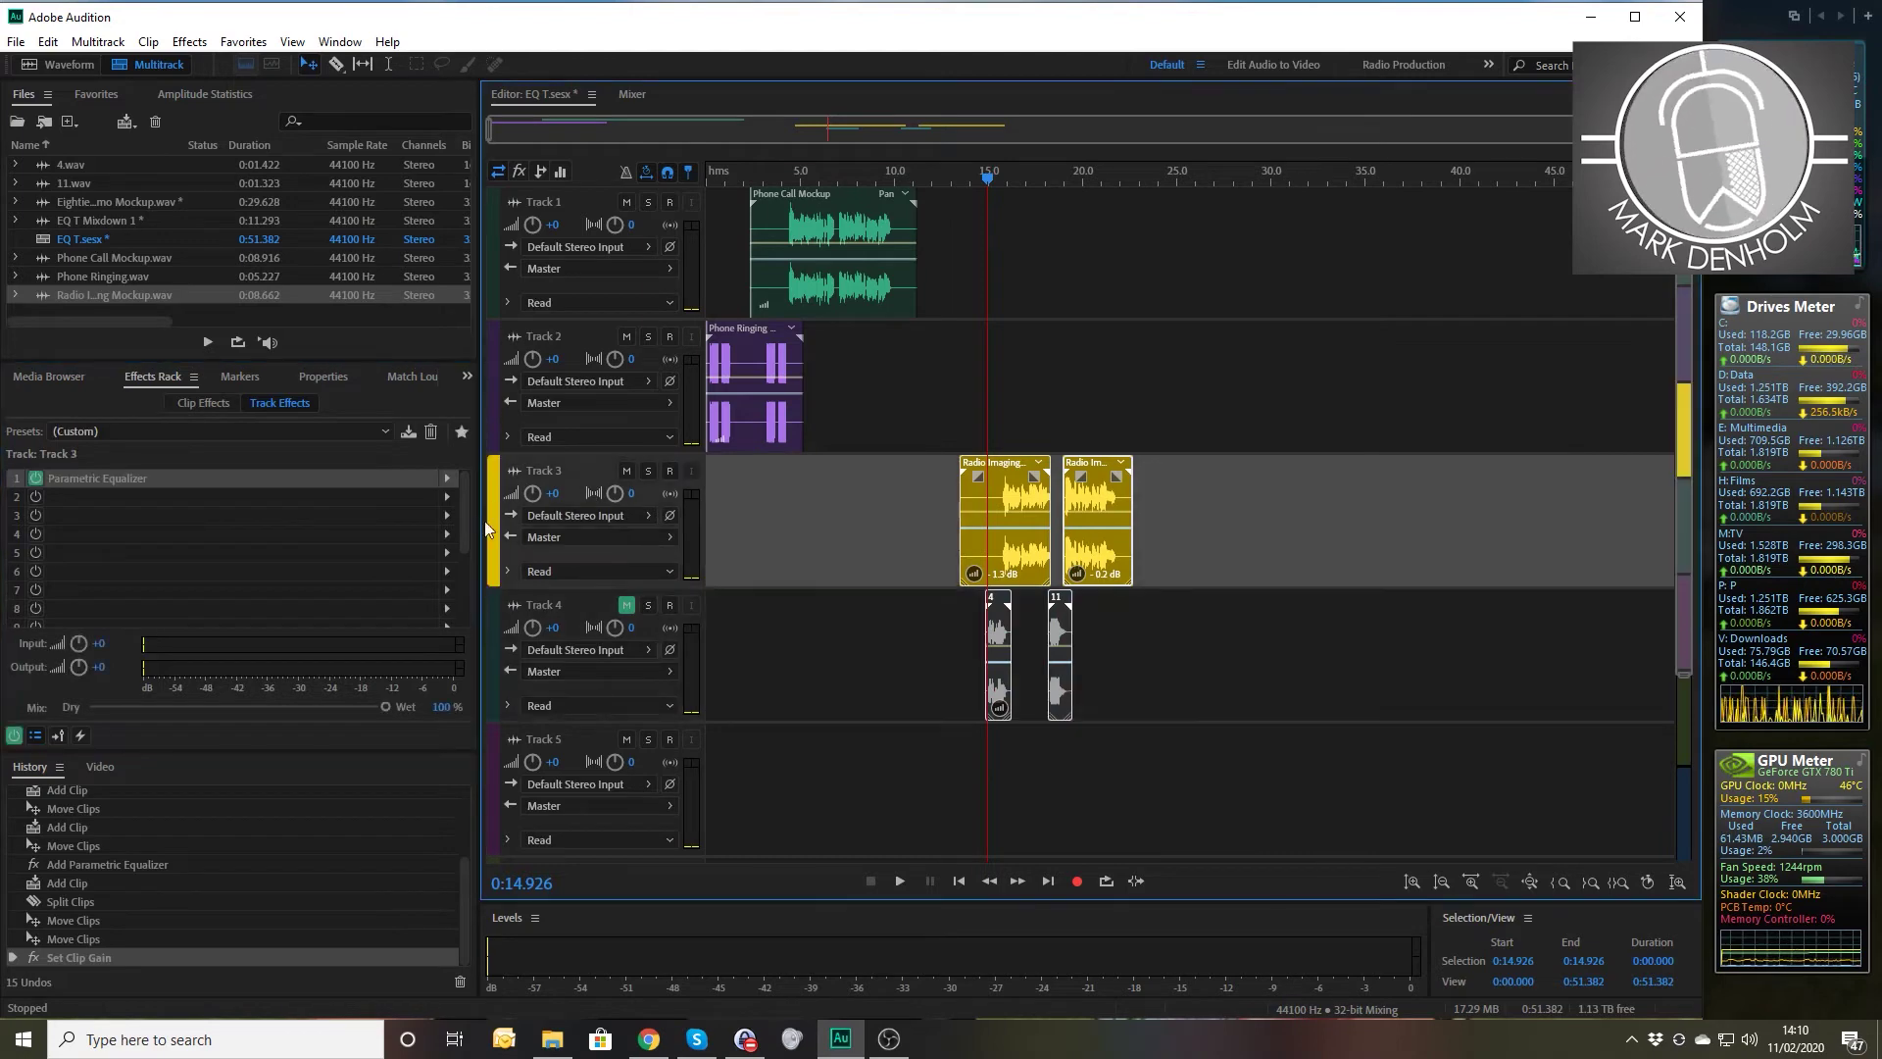
click(448, 497)
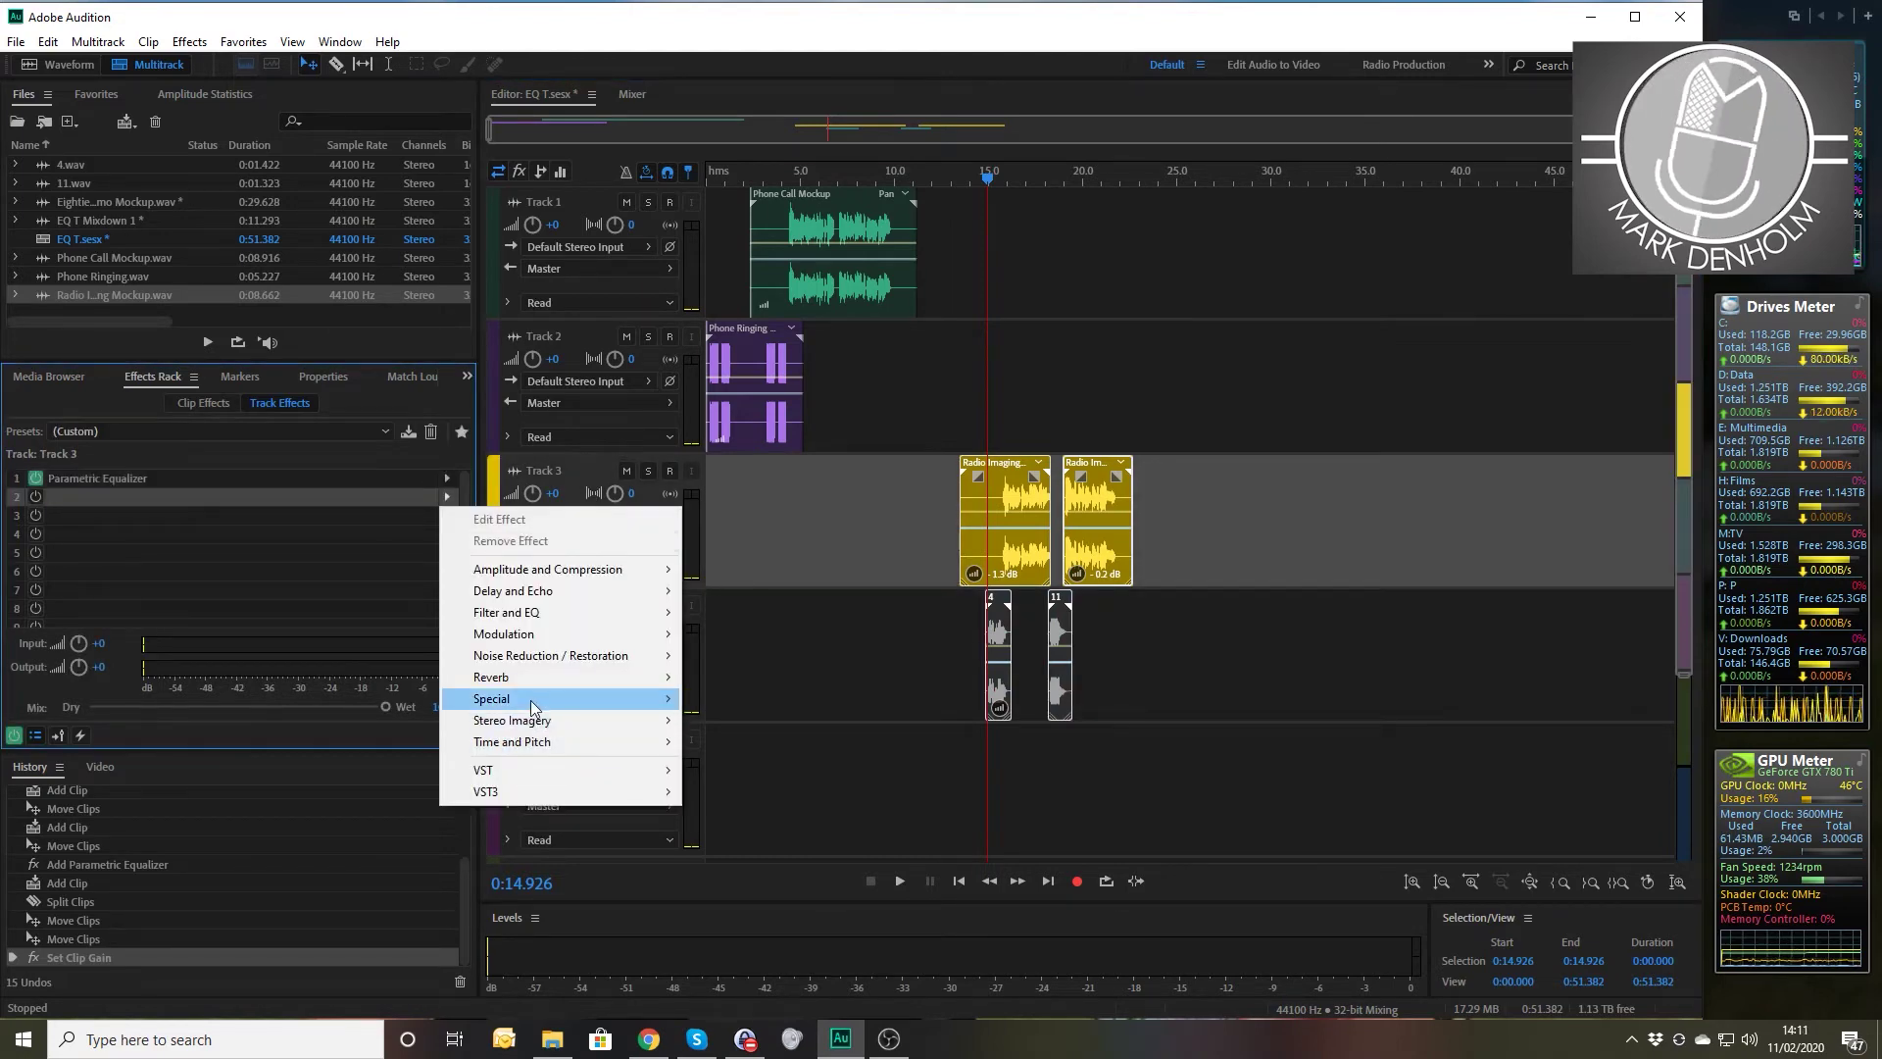
mouse_move(534, 700)
click(757, 743)
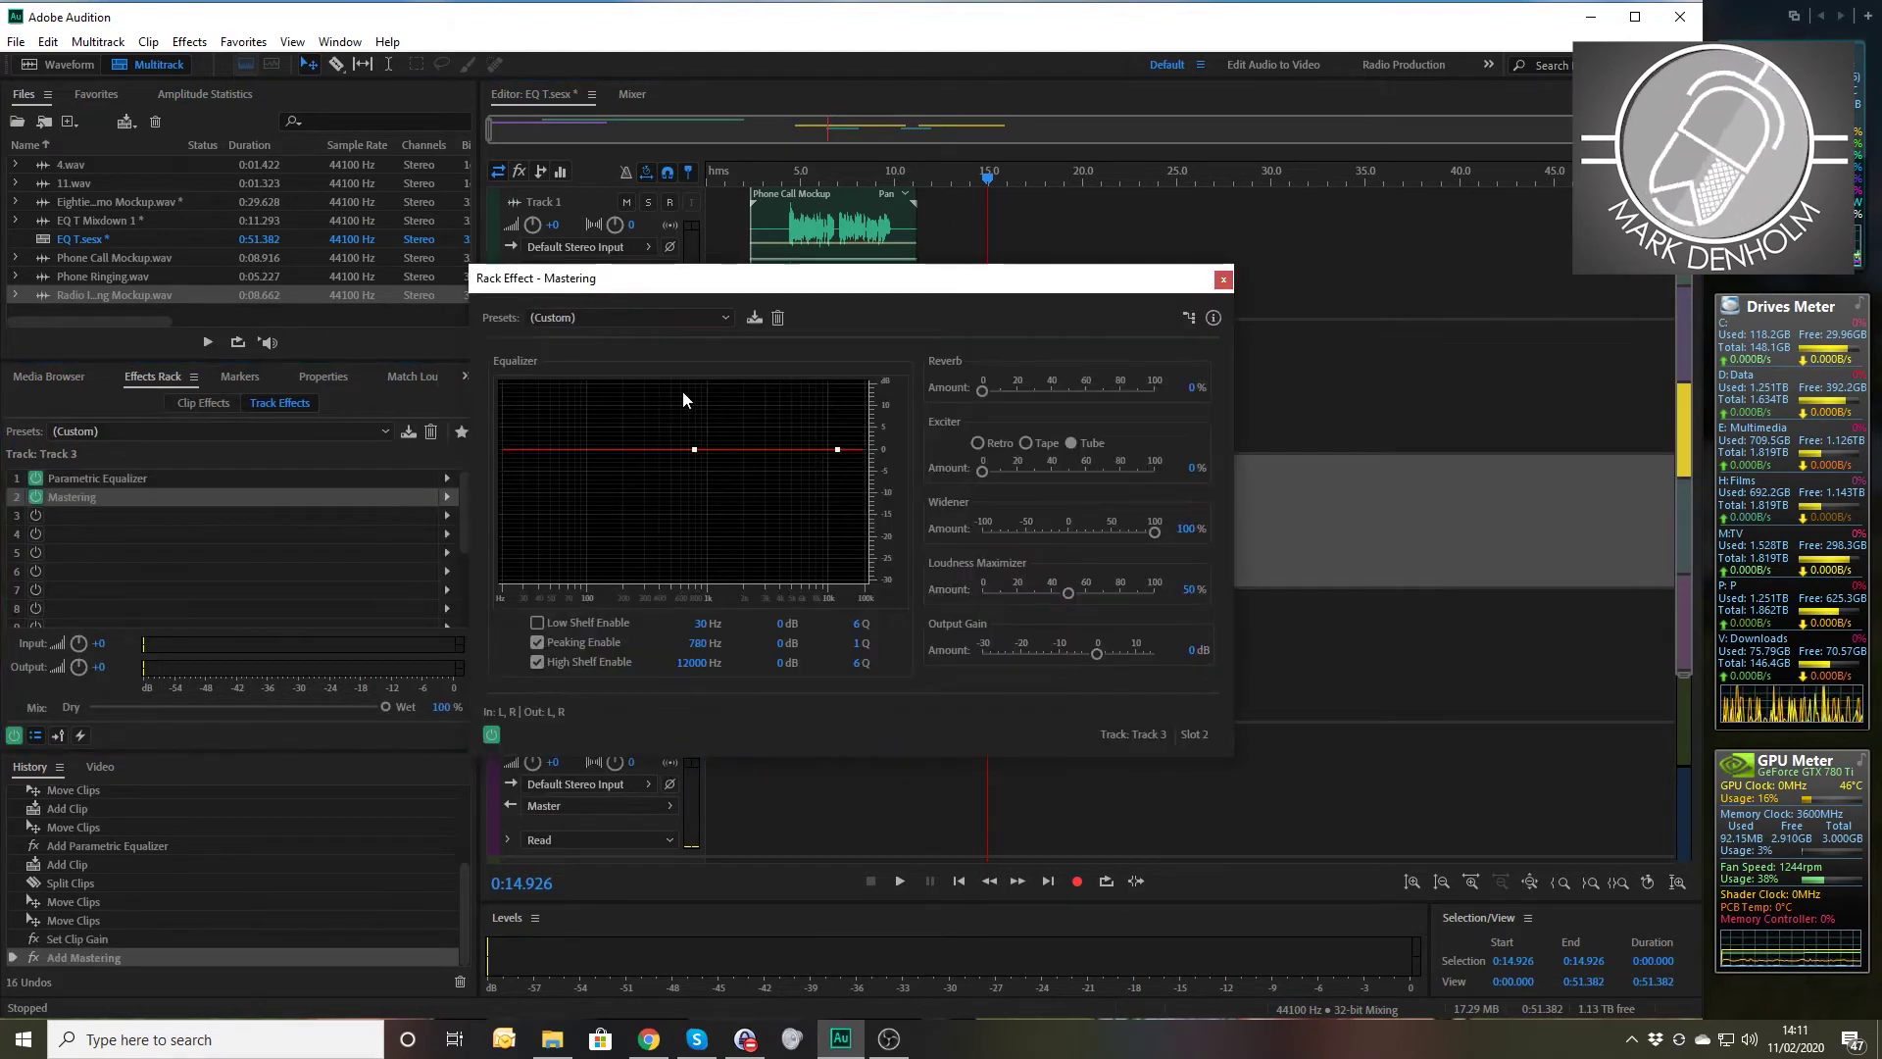
click(603, 318)
click(616, 338)
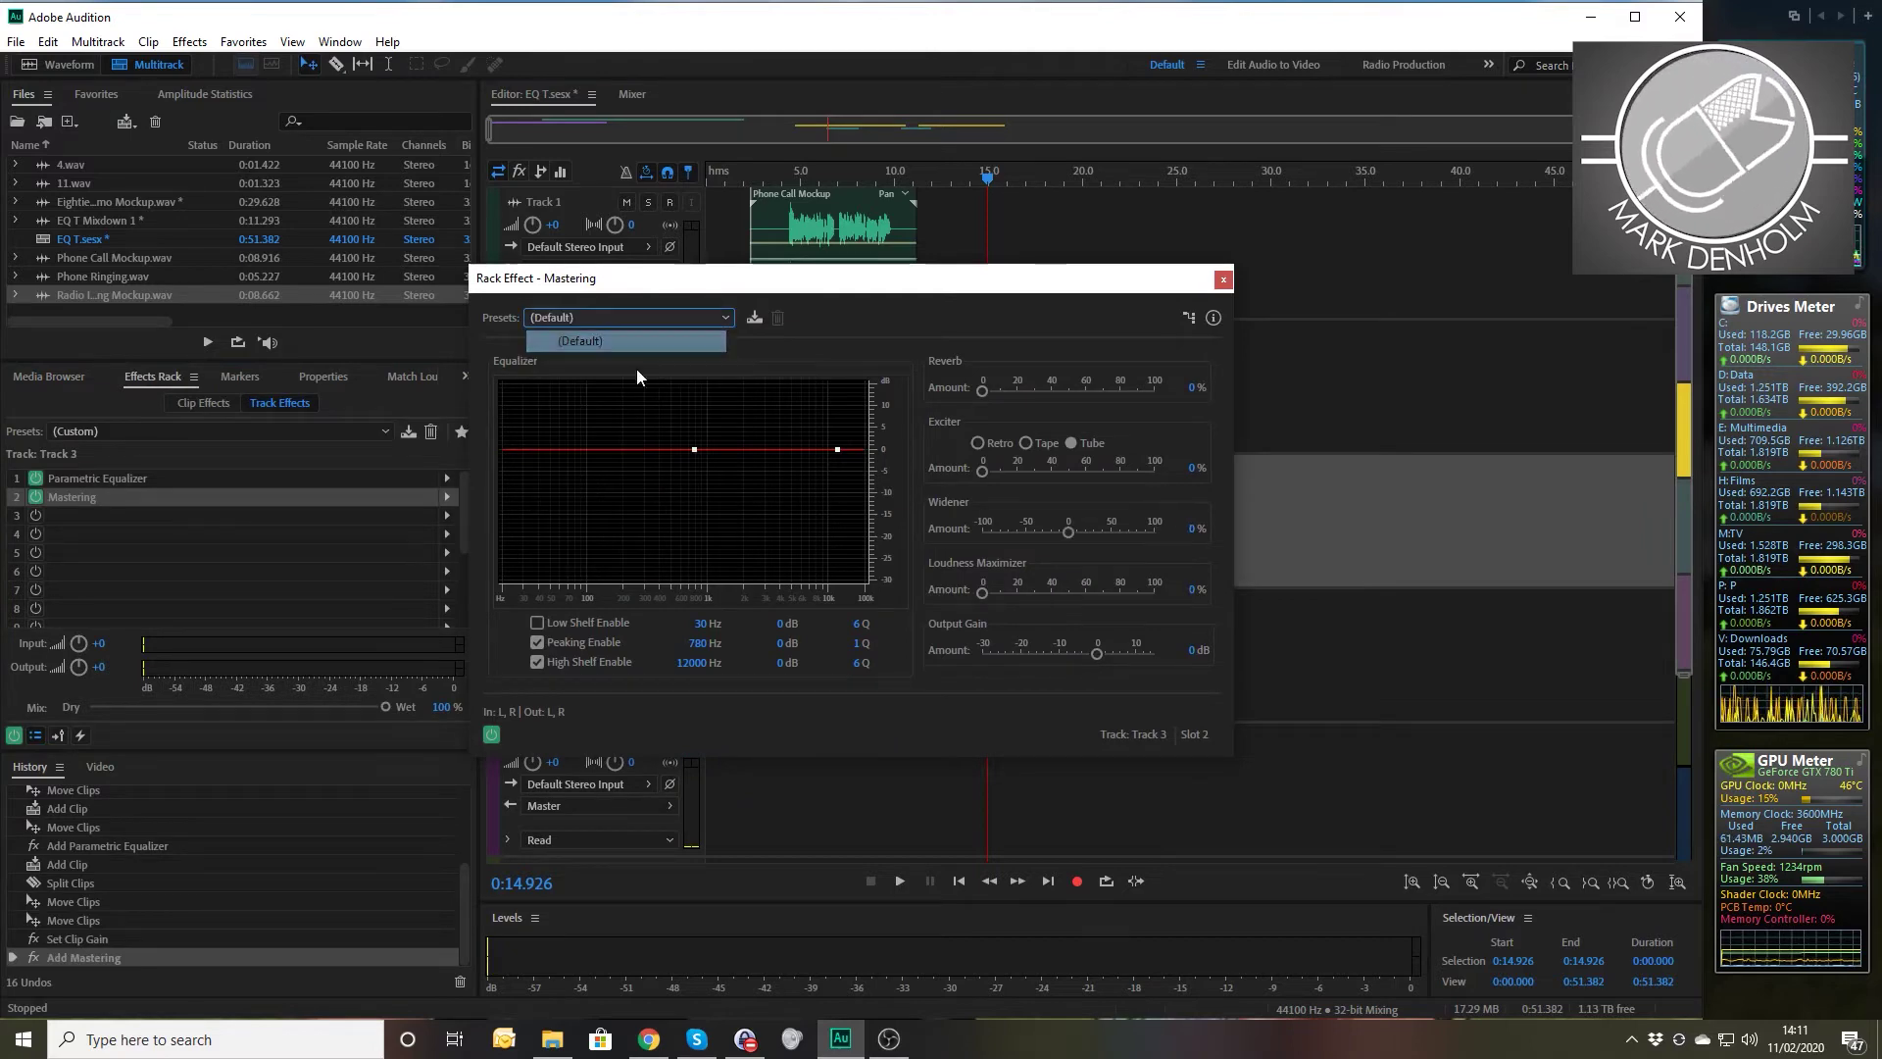
click(1191, 467)
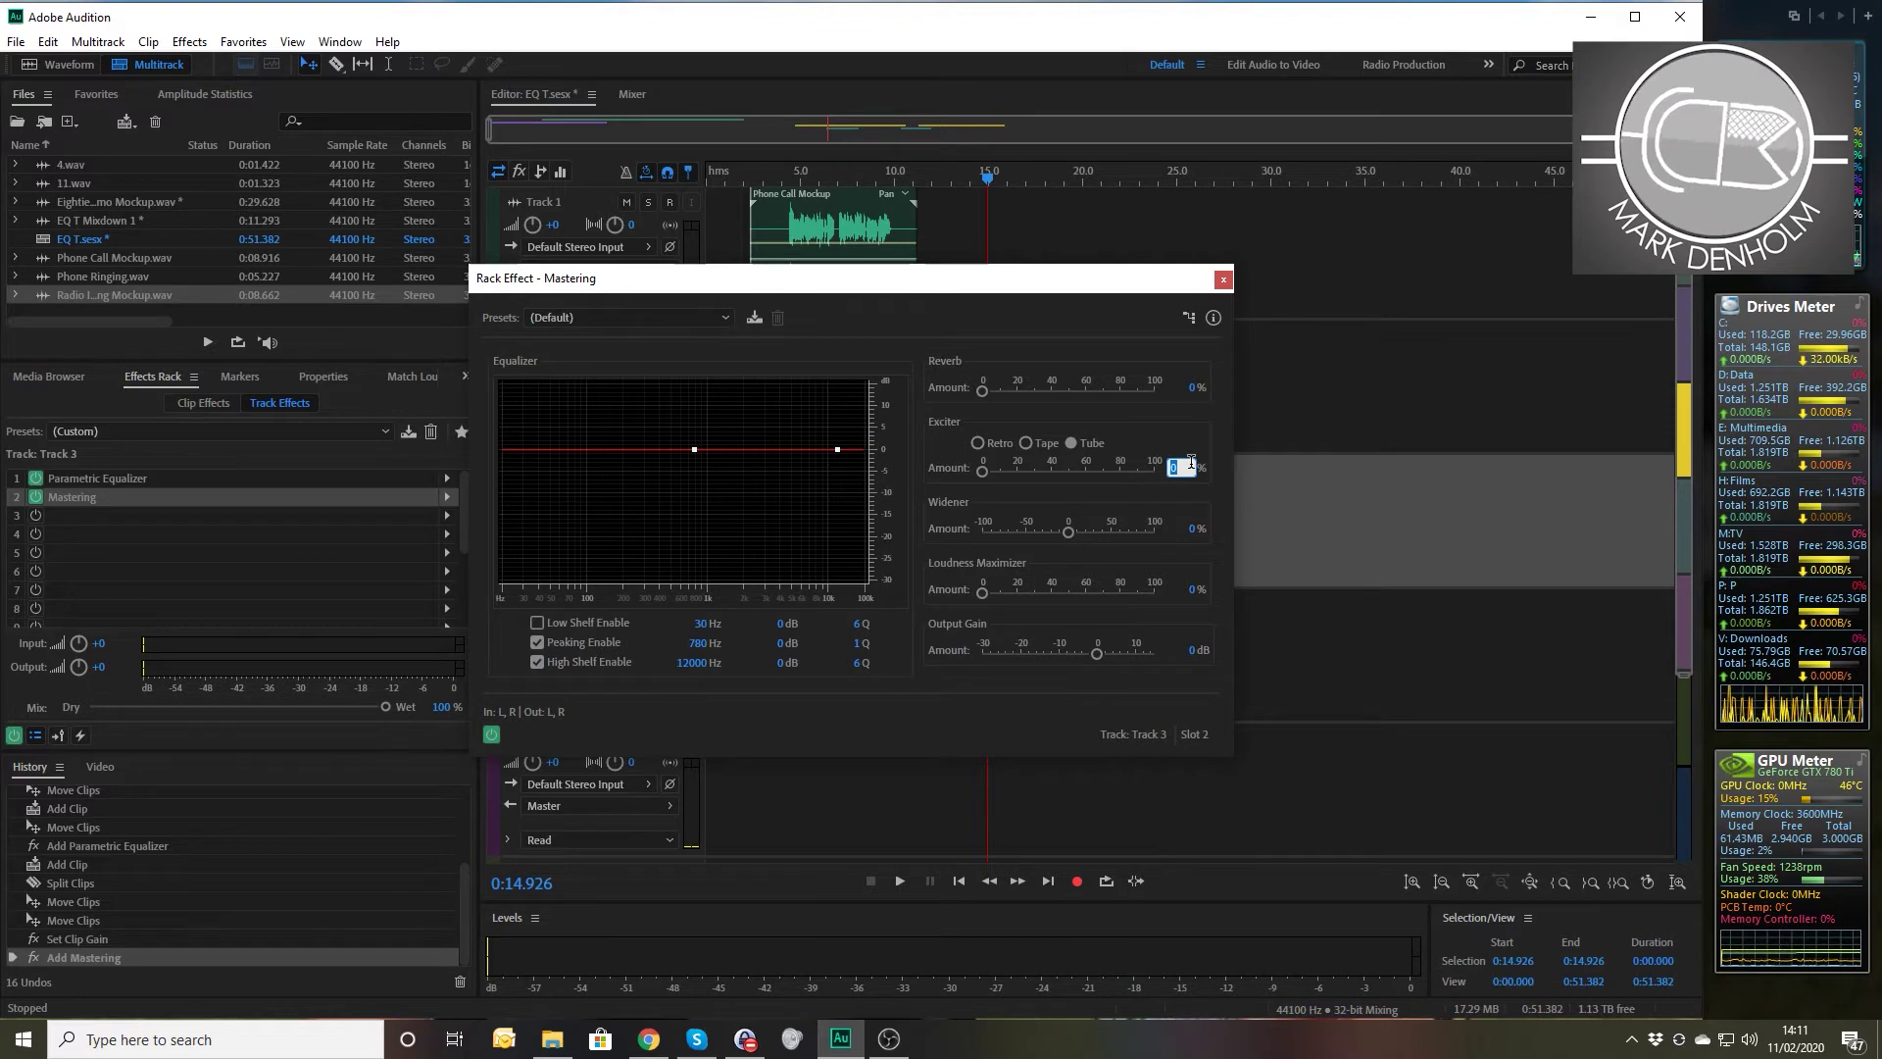
key(BackSpace)
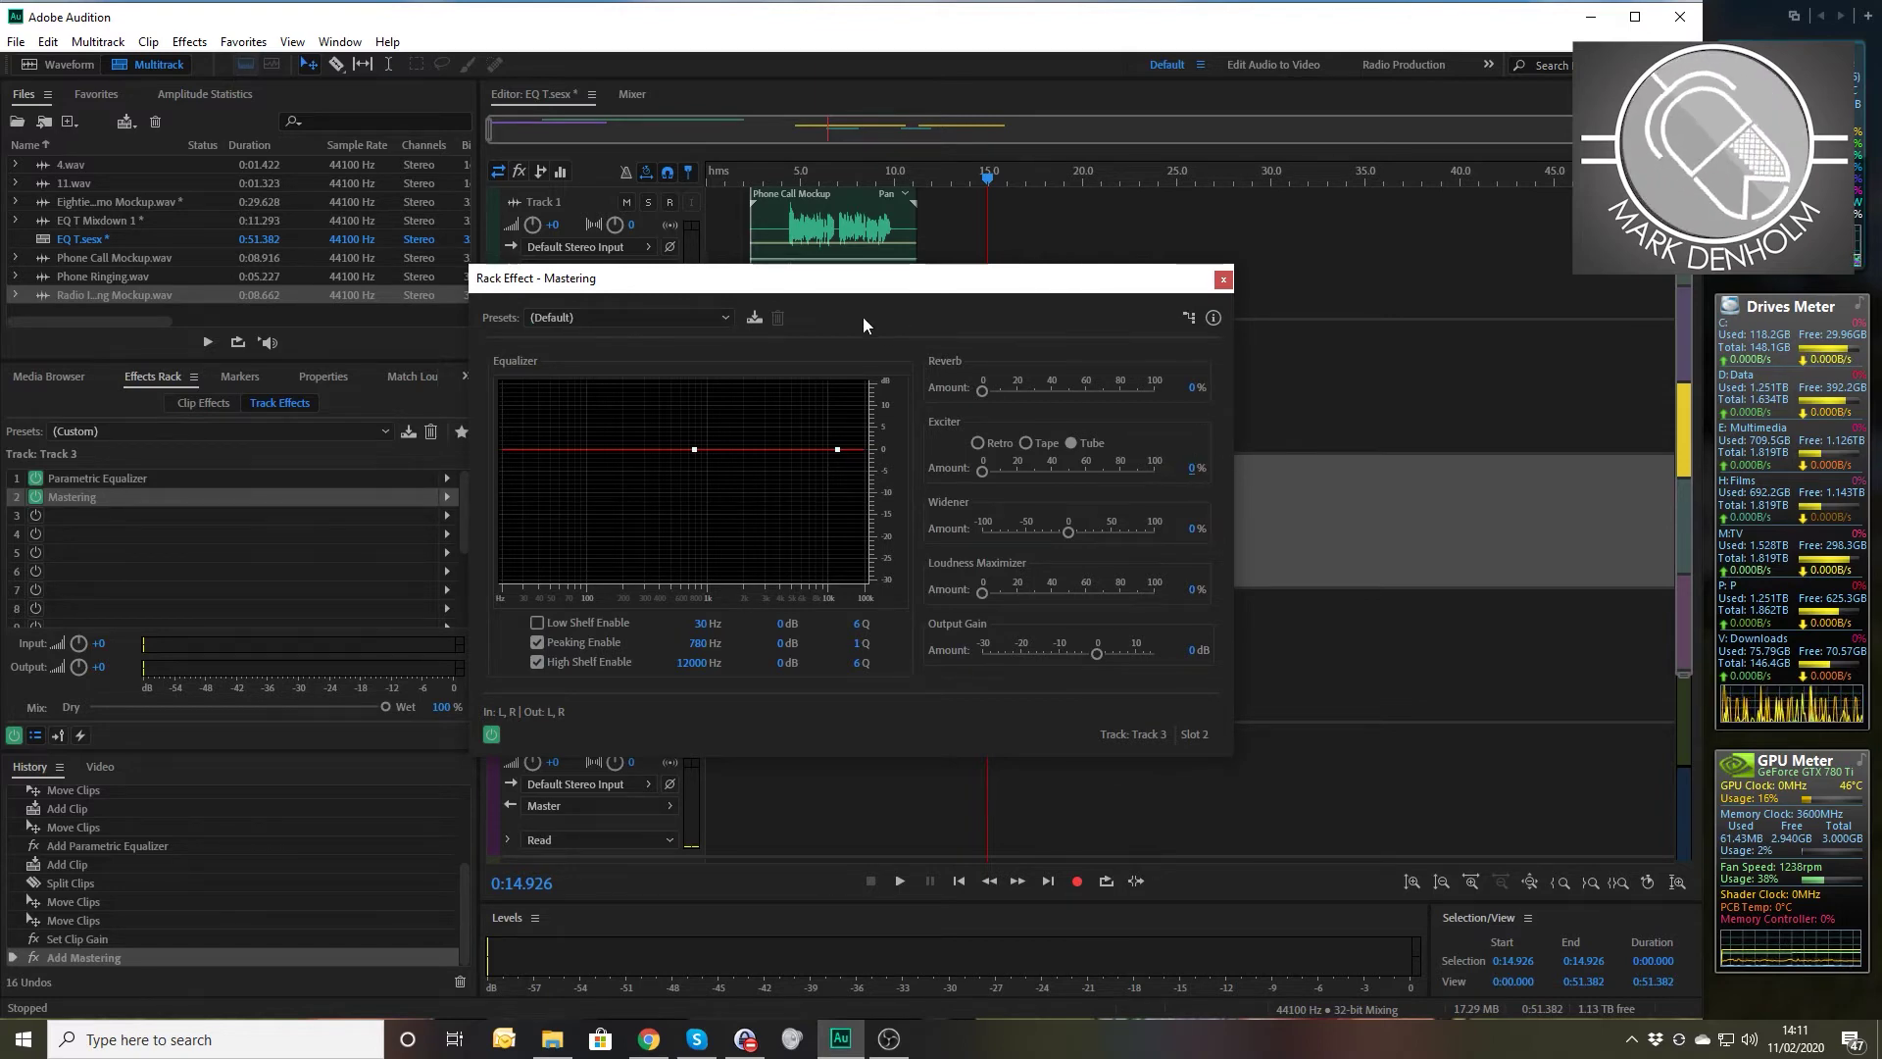
drag(848, 287, 795, 638)
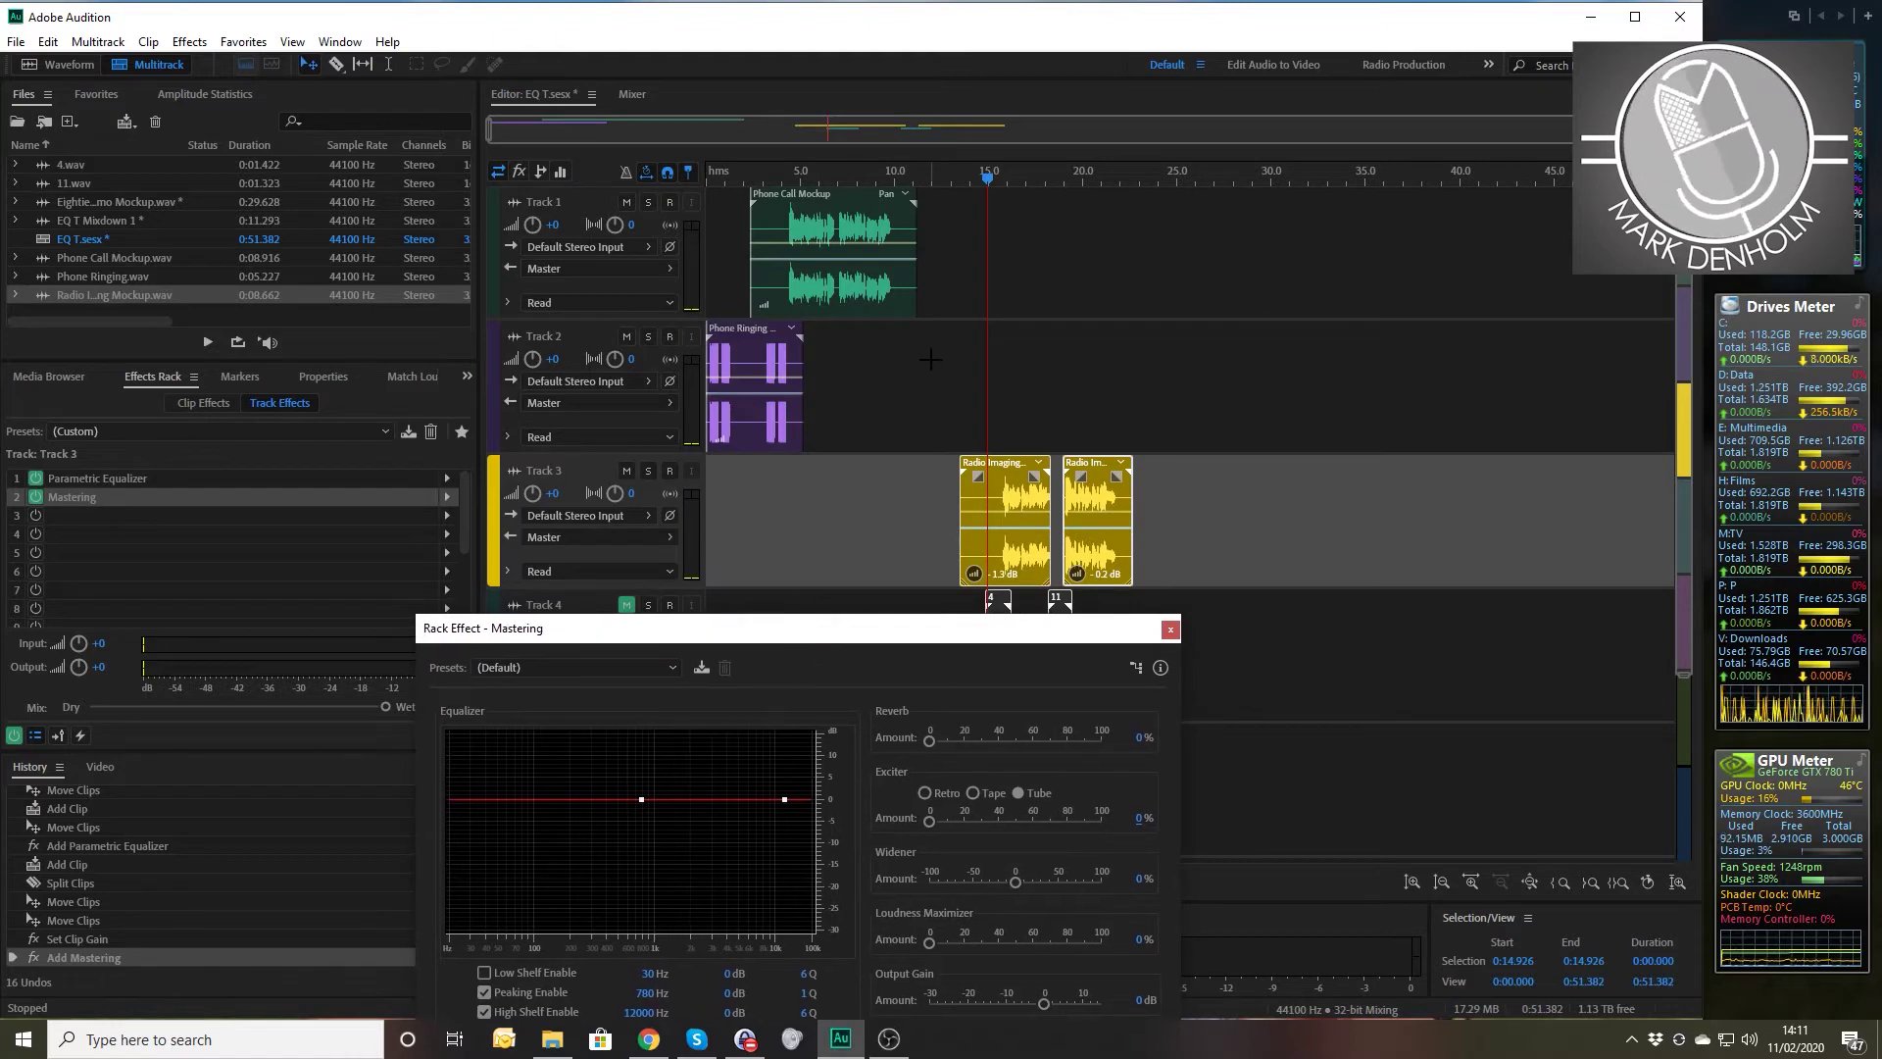
- Select the time range from the playhead to about 0:22.5, covering both radio imaging clips
key(shift+End)
click(1139, 179)
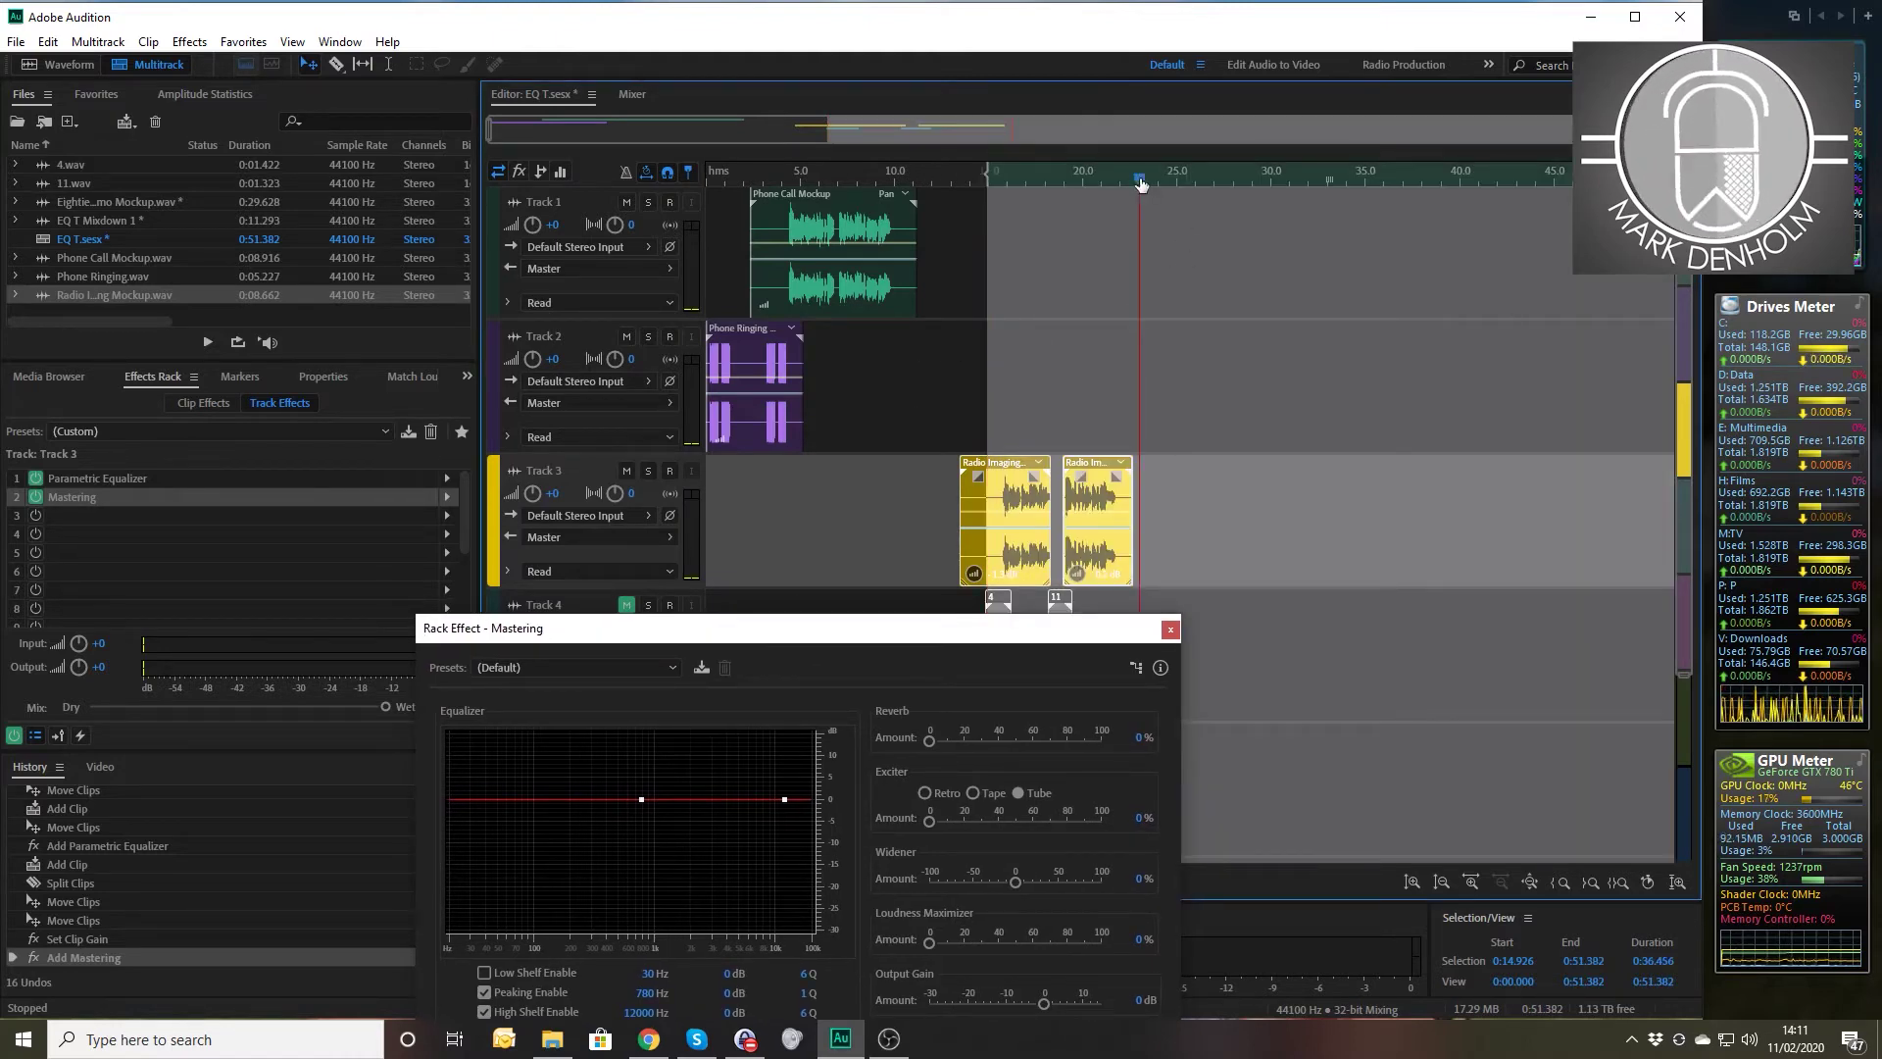
shift+click(1134, 183)
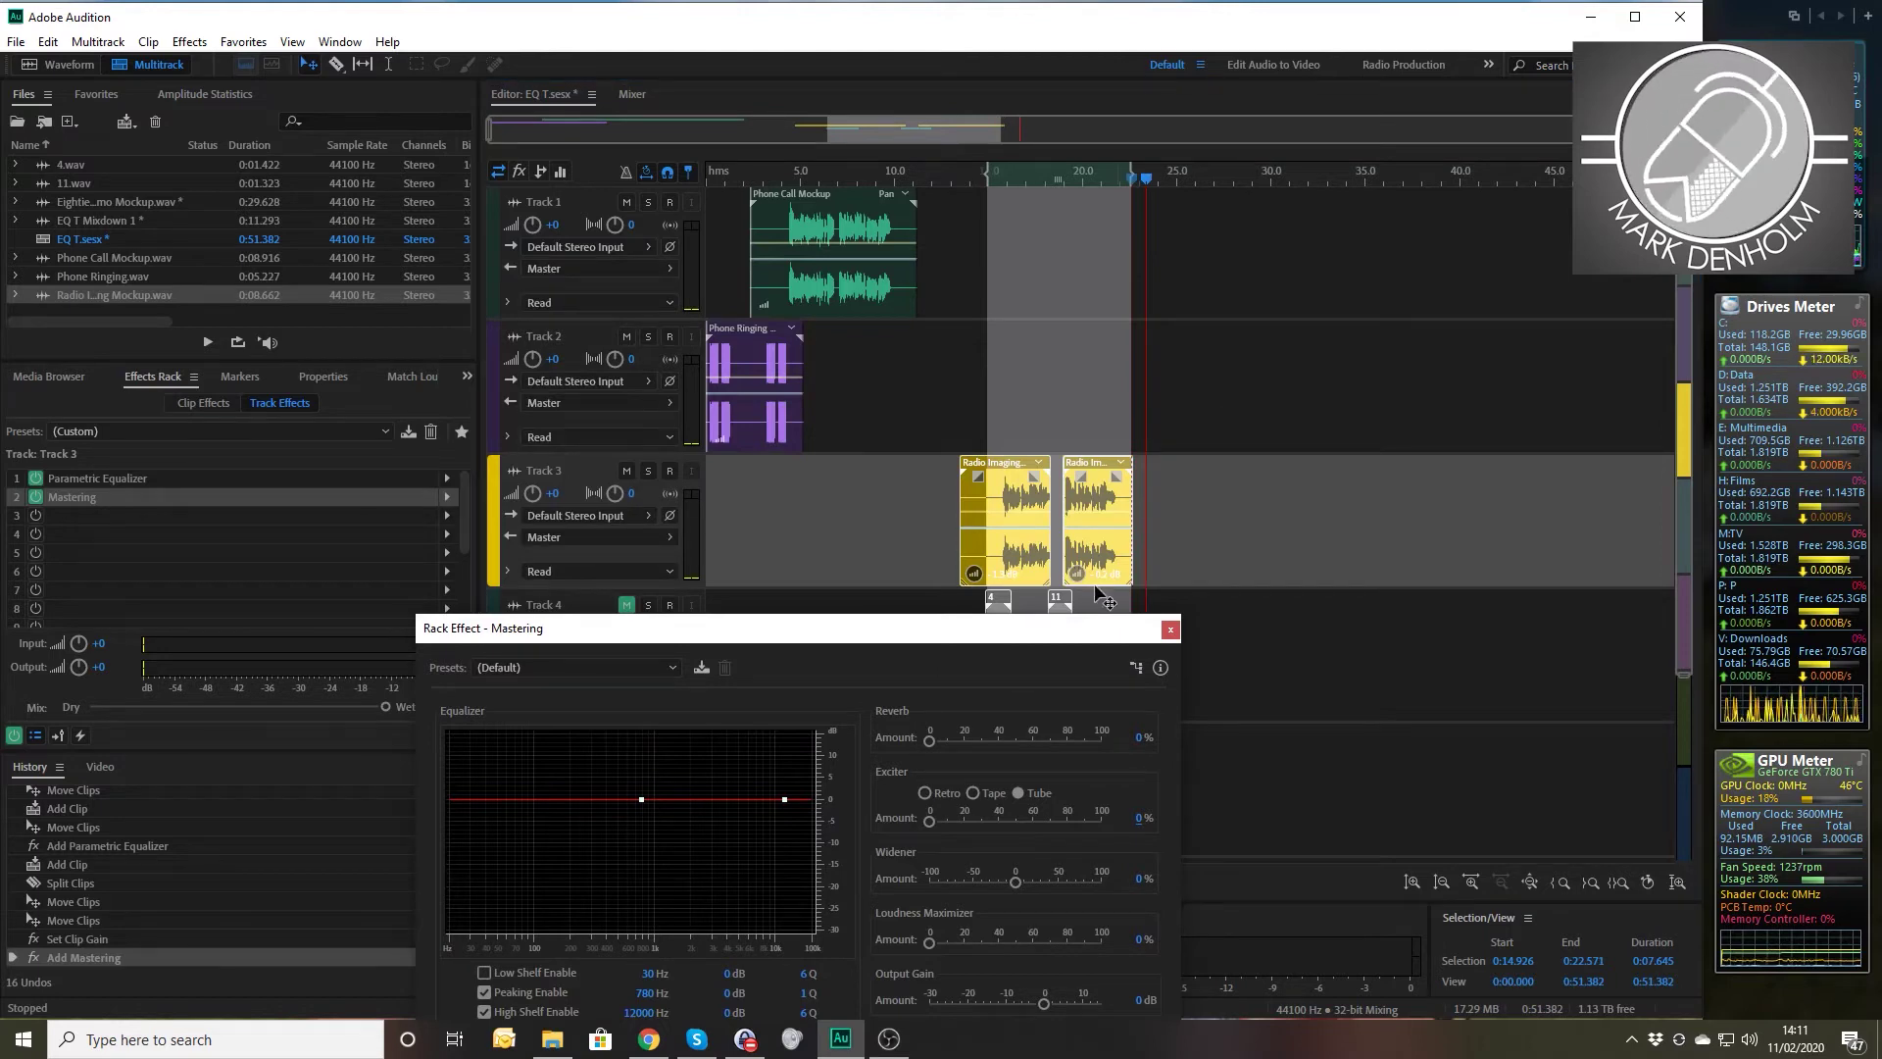
drag(864, 633, 1279, 369)
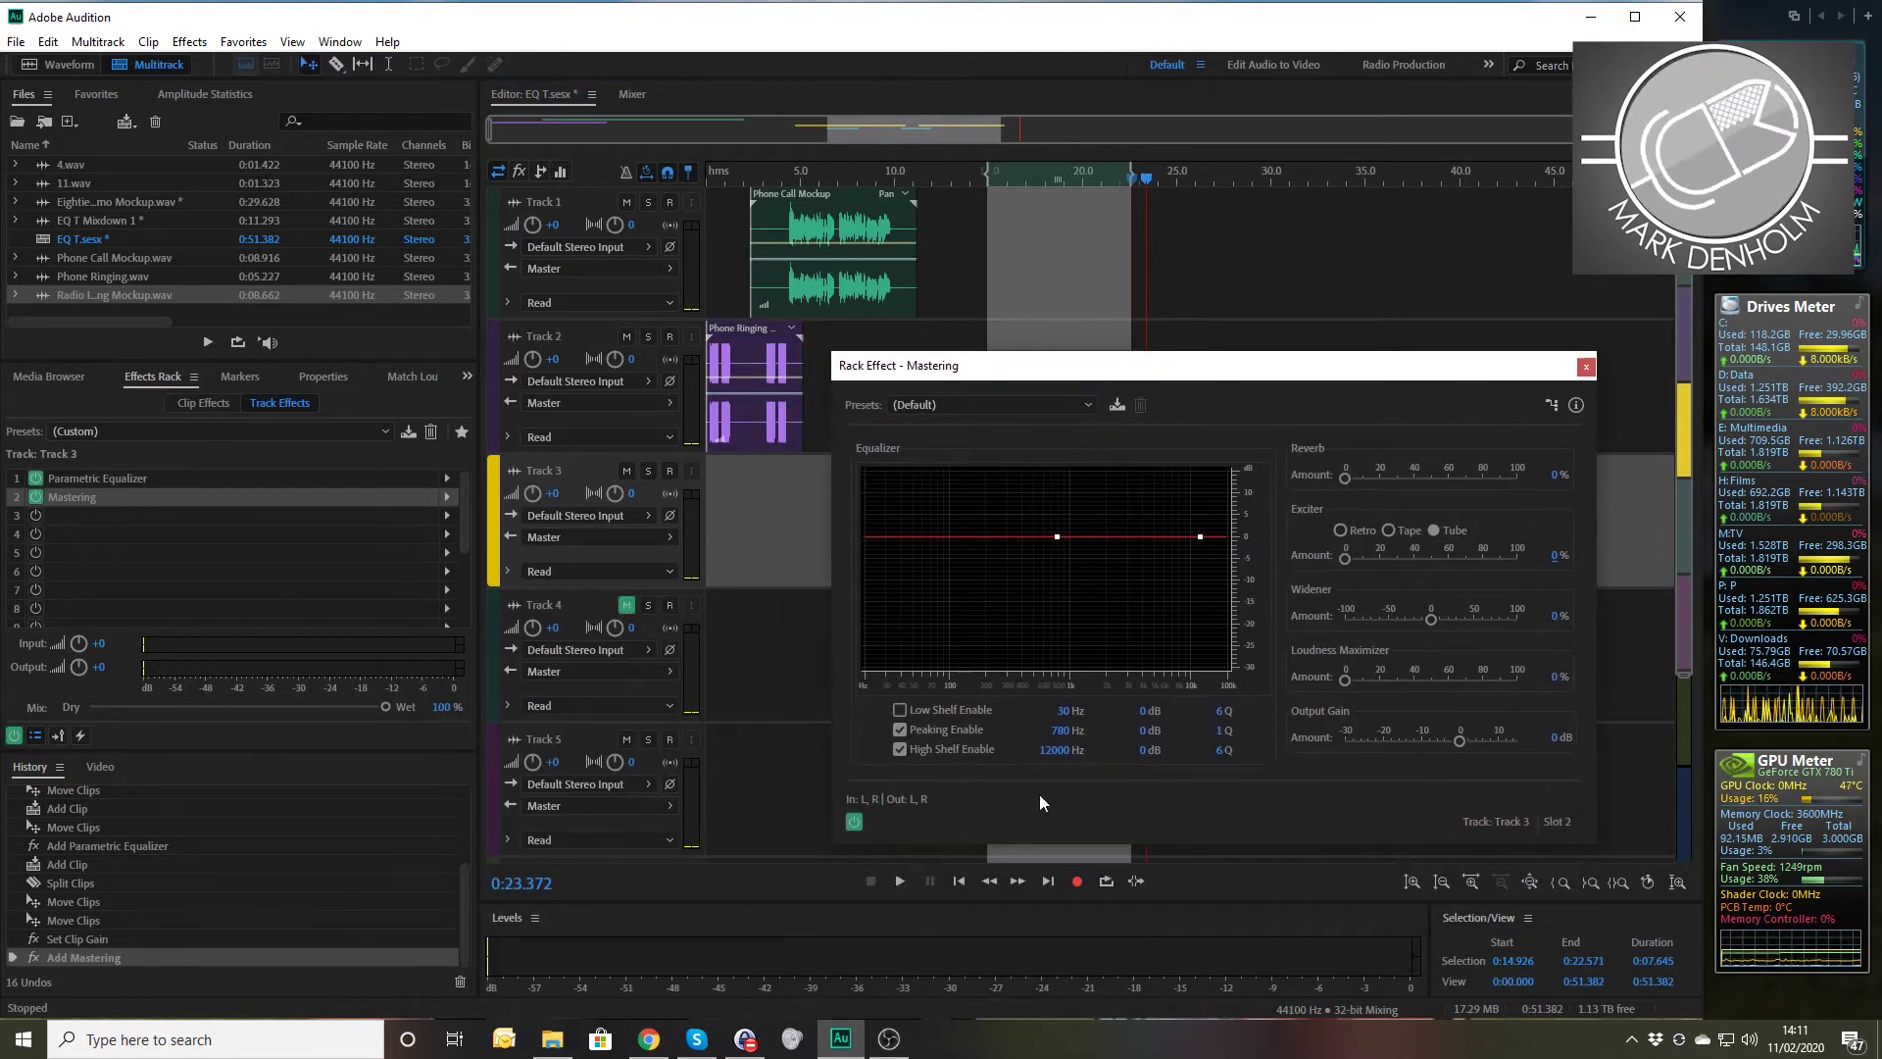
- With looped playback on, push the Mastering exciter to 100%, then settle it at 41%
click(1105, 880)
key(space)
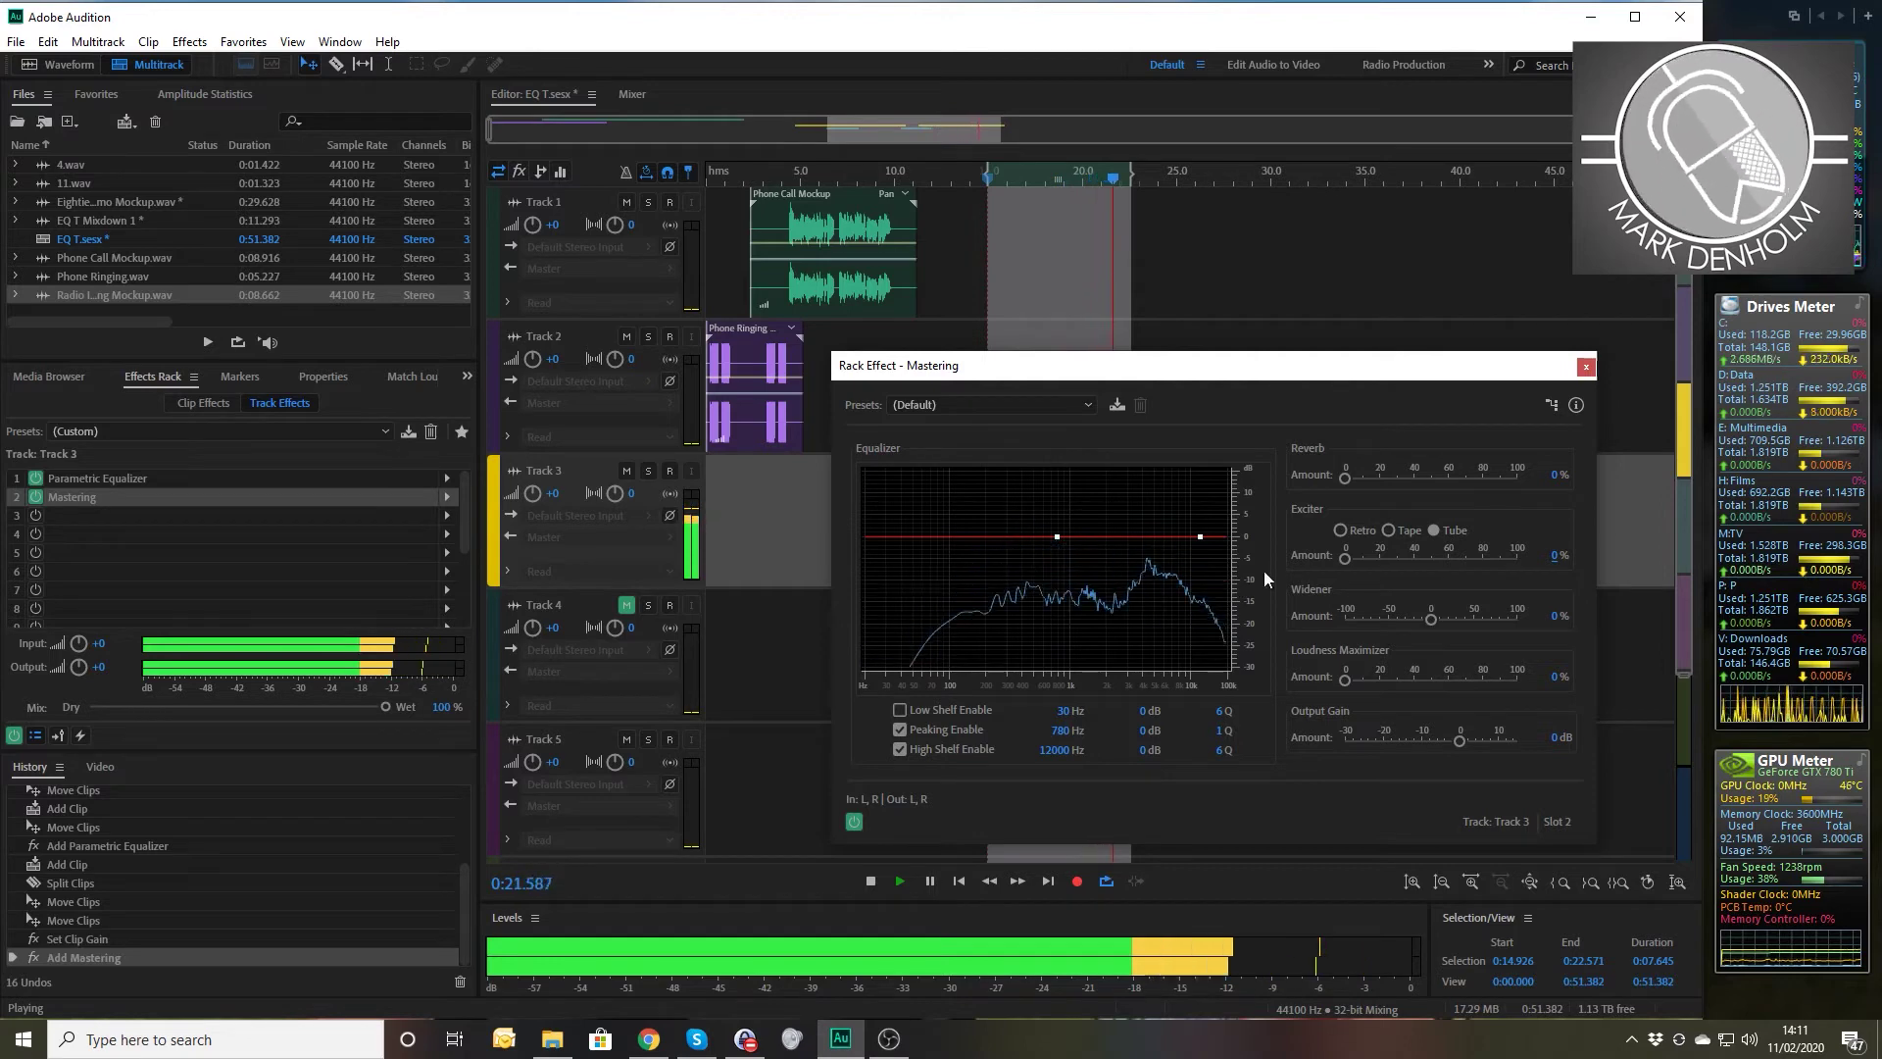
drag(1345, 559, 1539, 556)
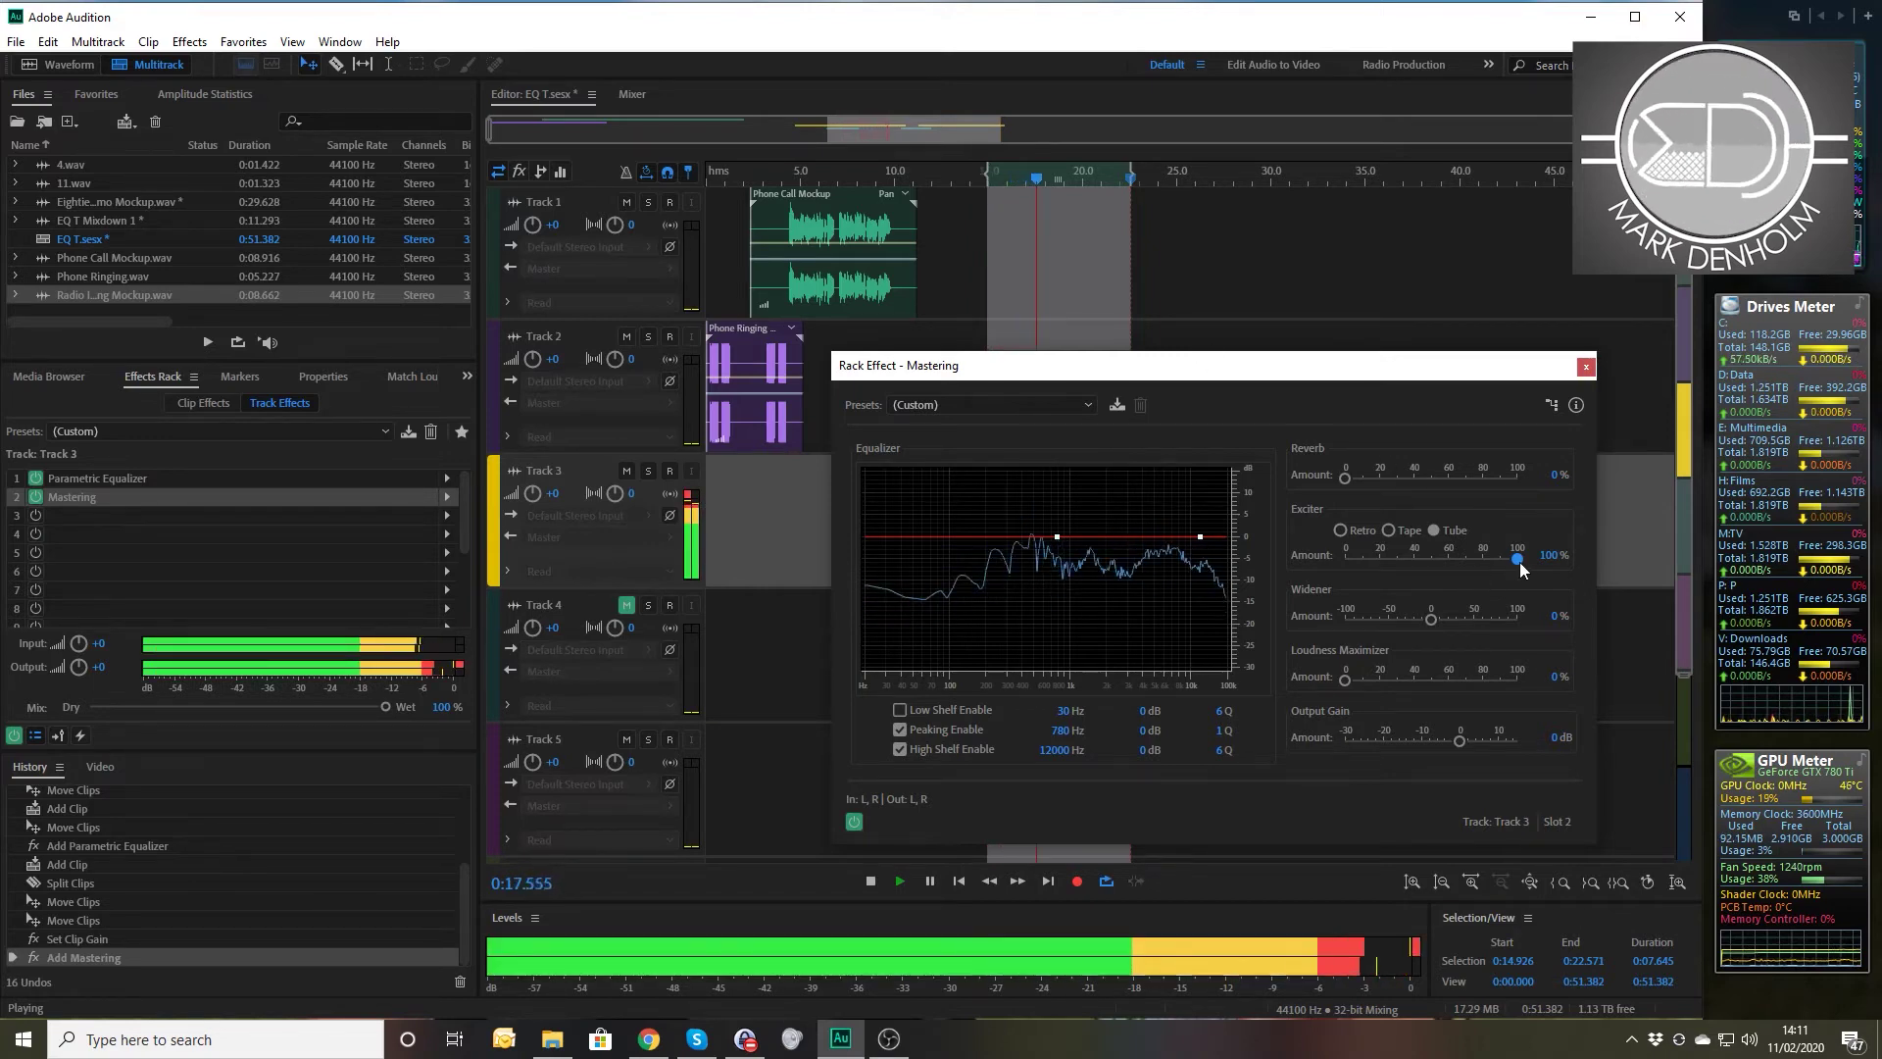
drag(1520, 557, 1416, 563)
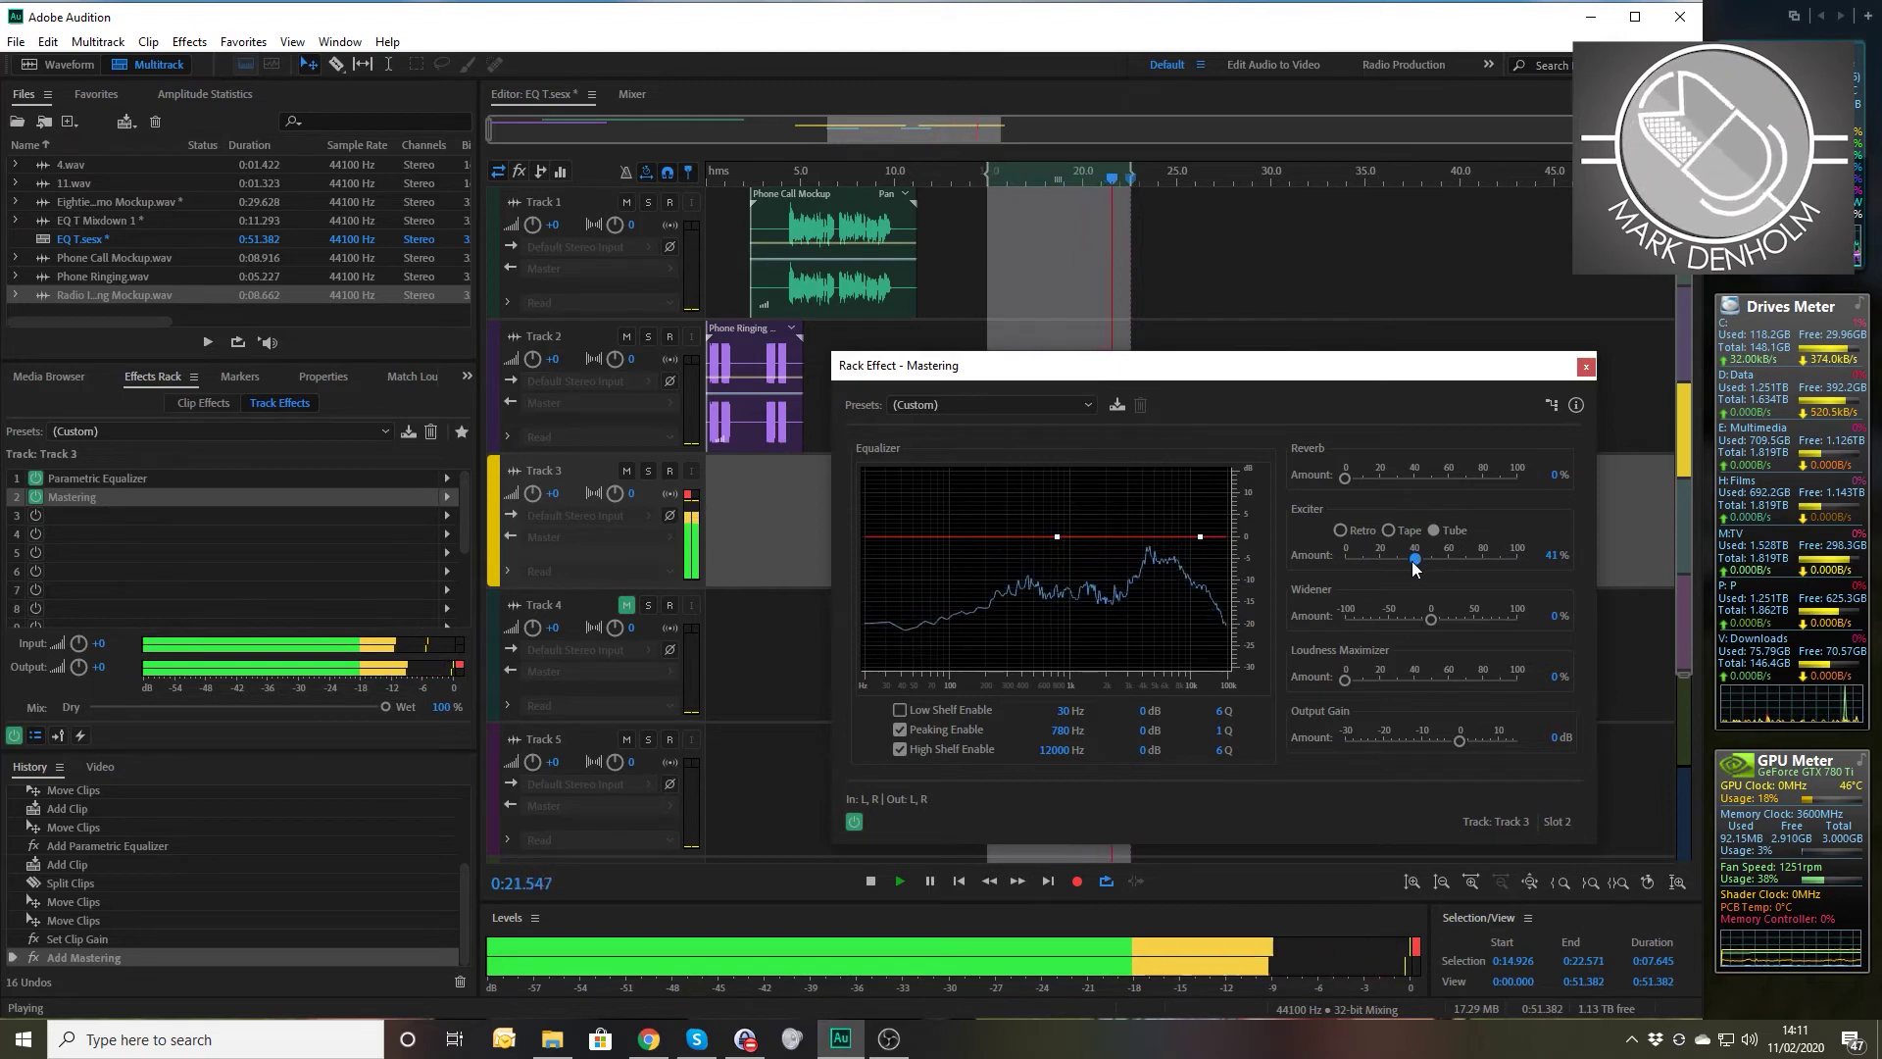
key(space)
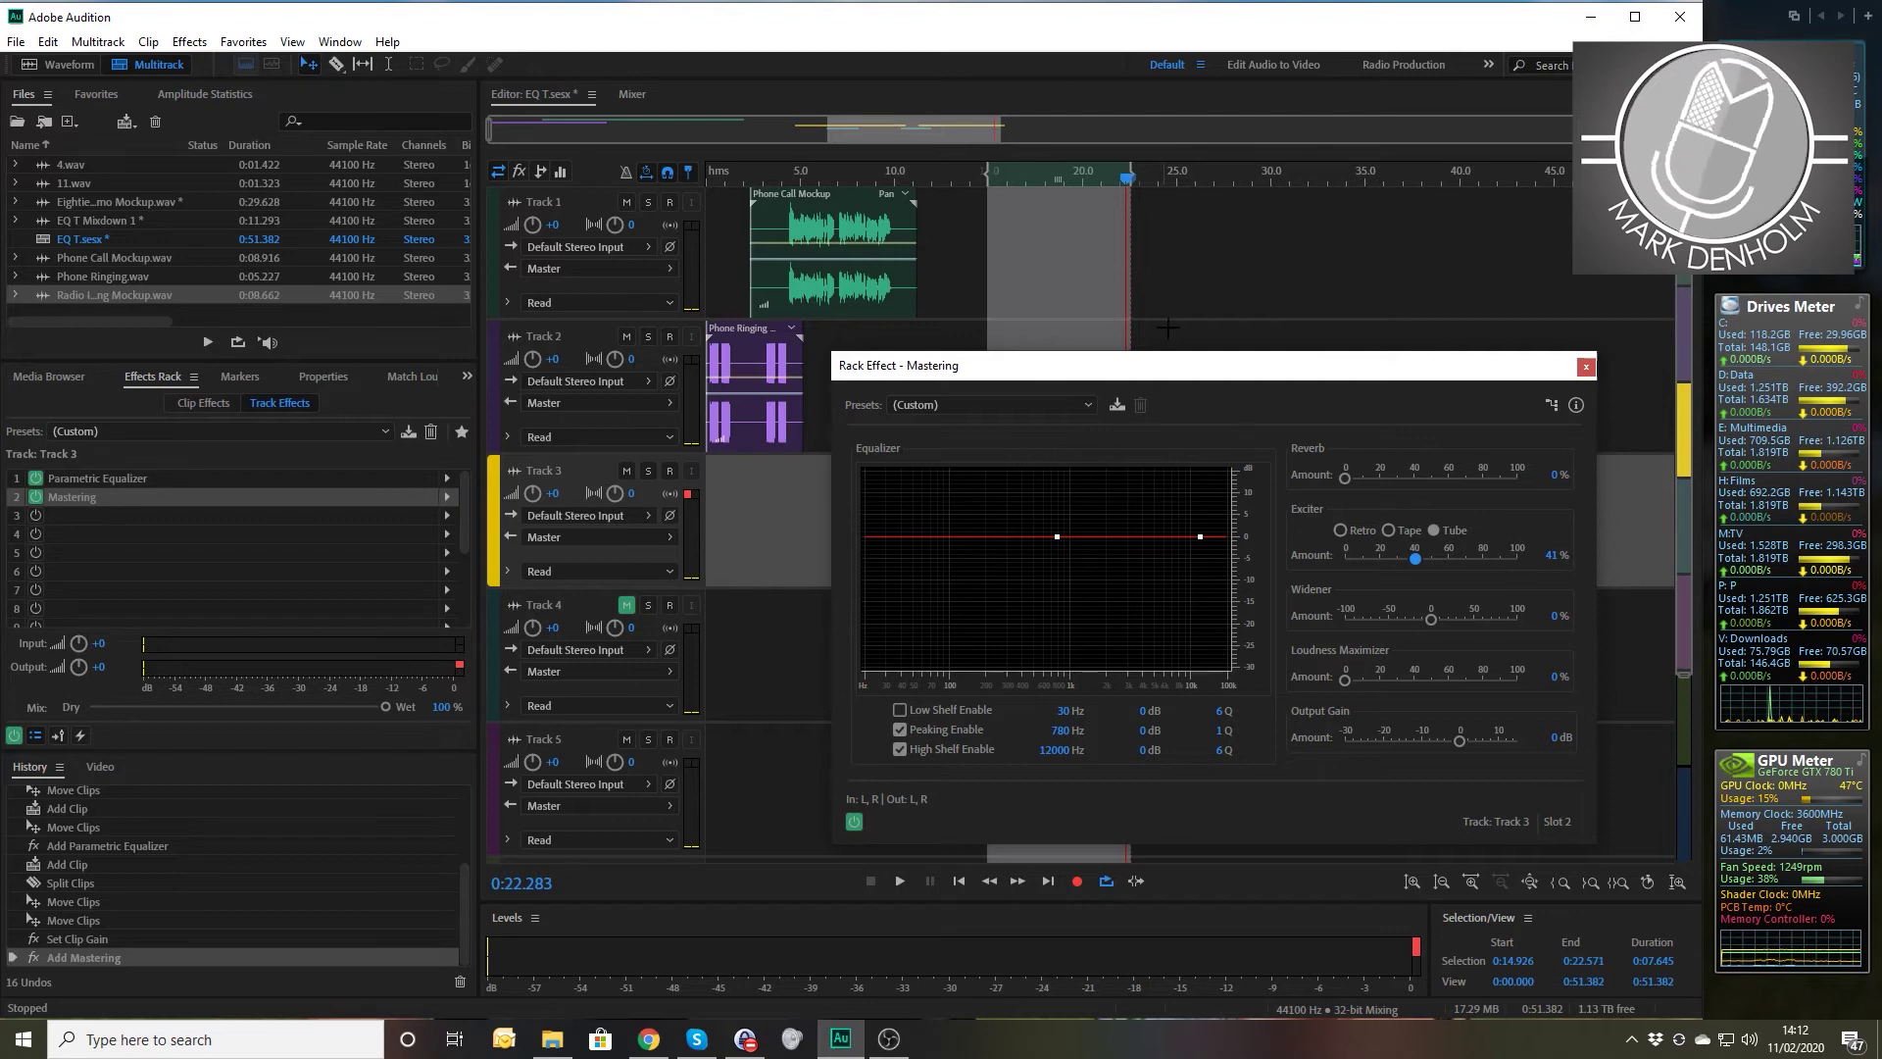
- Raise Track 3's Mastering reverb to about 32% while previewing, then close the Mastering settings
click(1555, 479)
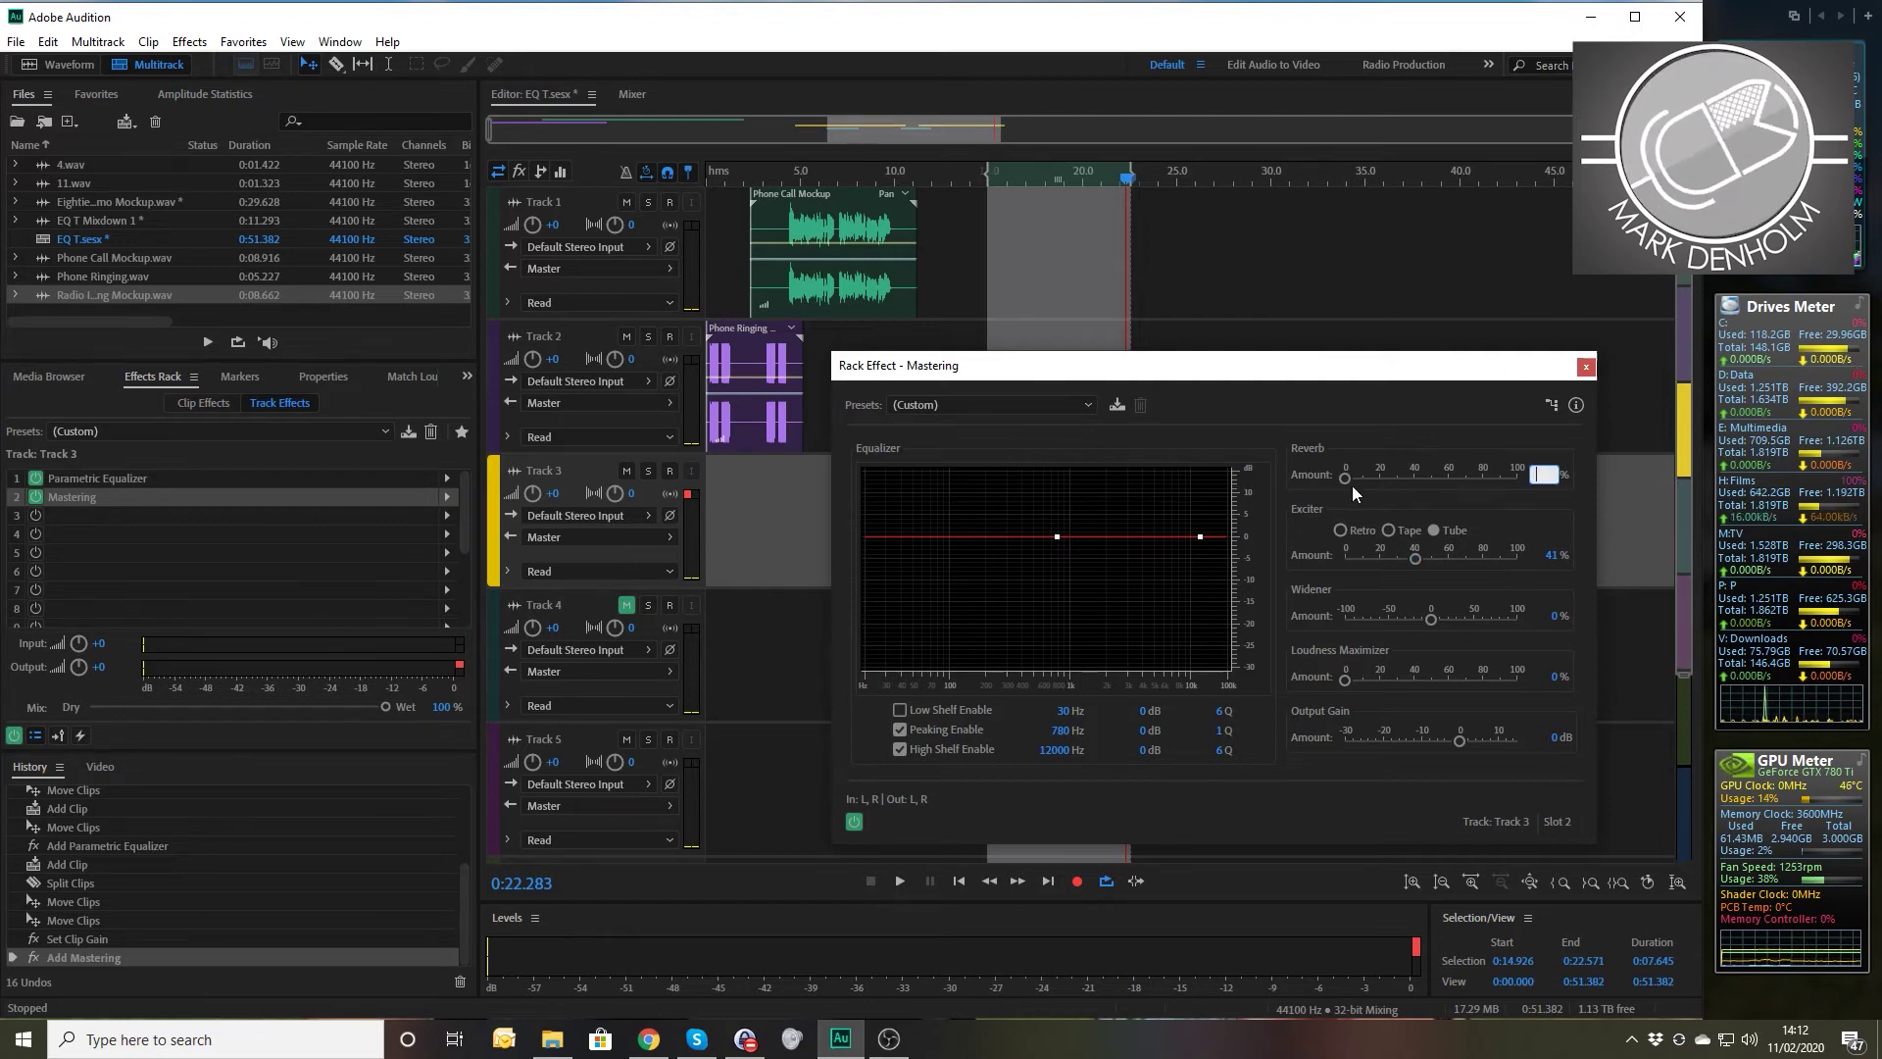
drag(1346, 479, 1381, 480)
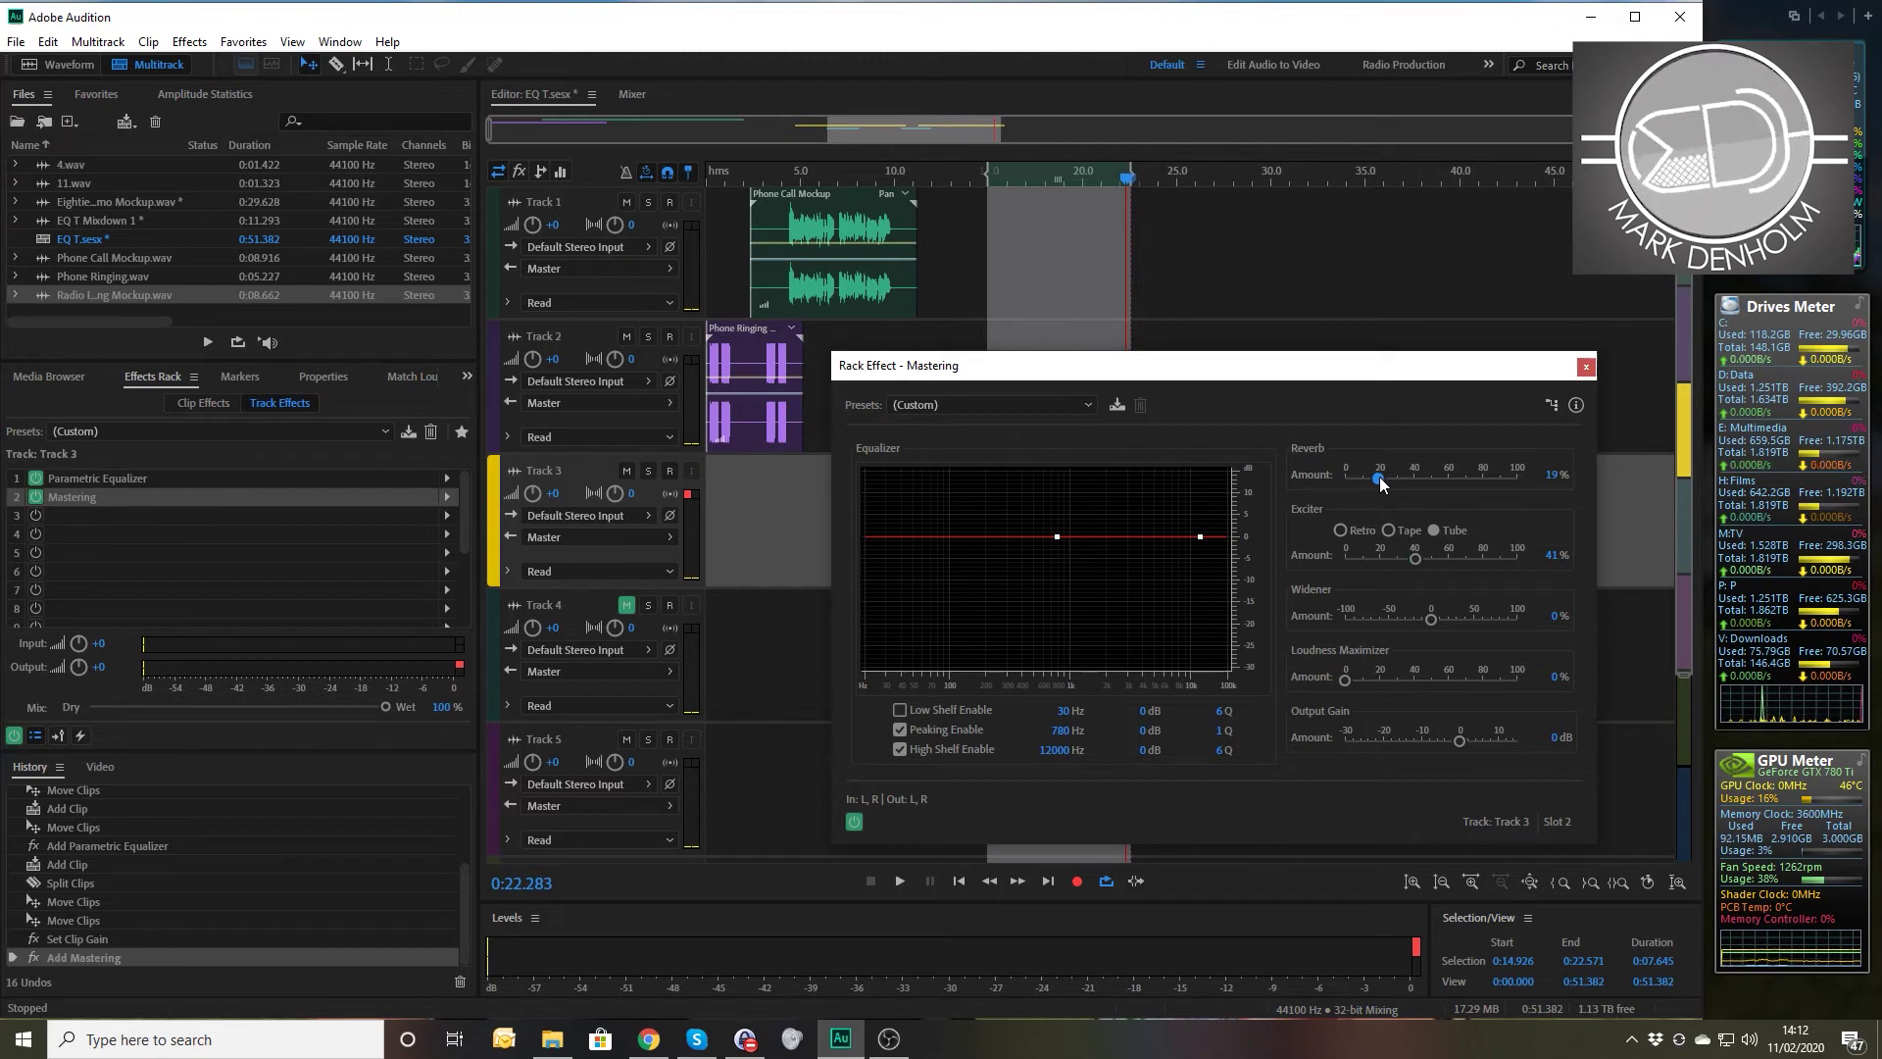
key(space)
mouse_move(1377, 478)
mouse_down()
mouse_move(1520, 482)
mouse_move(1400, 487)
mouse_up()
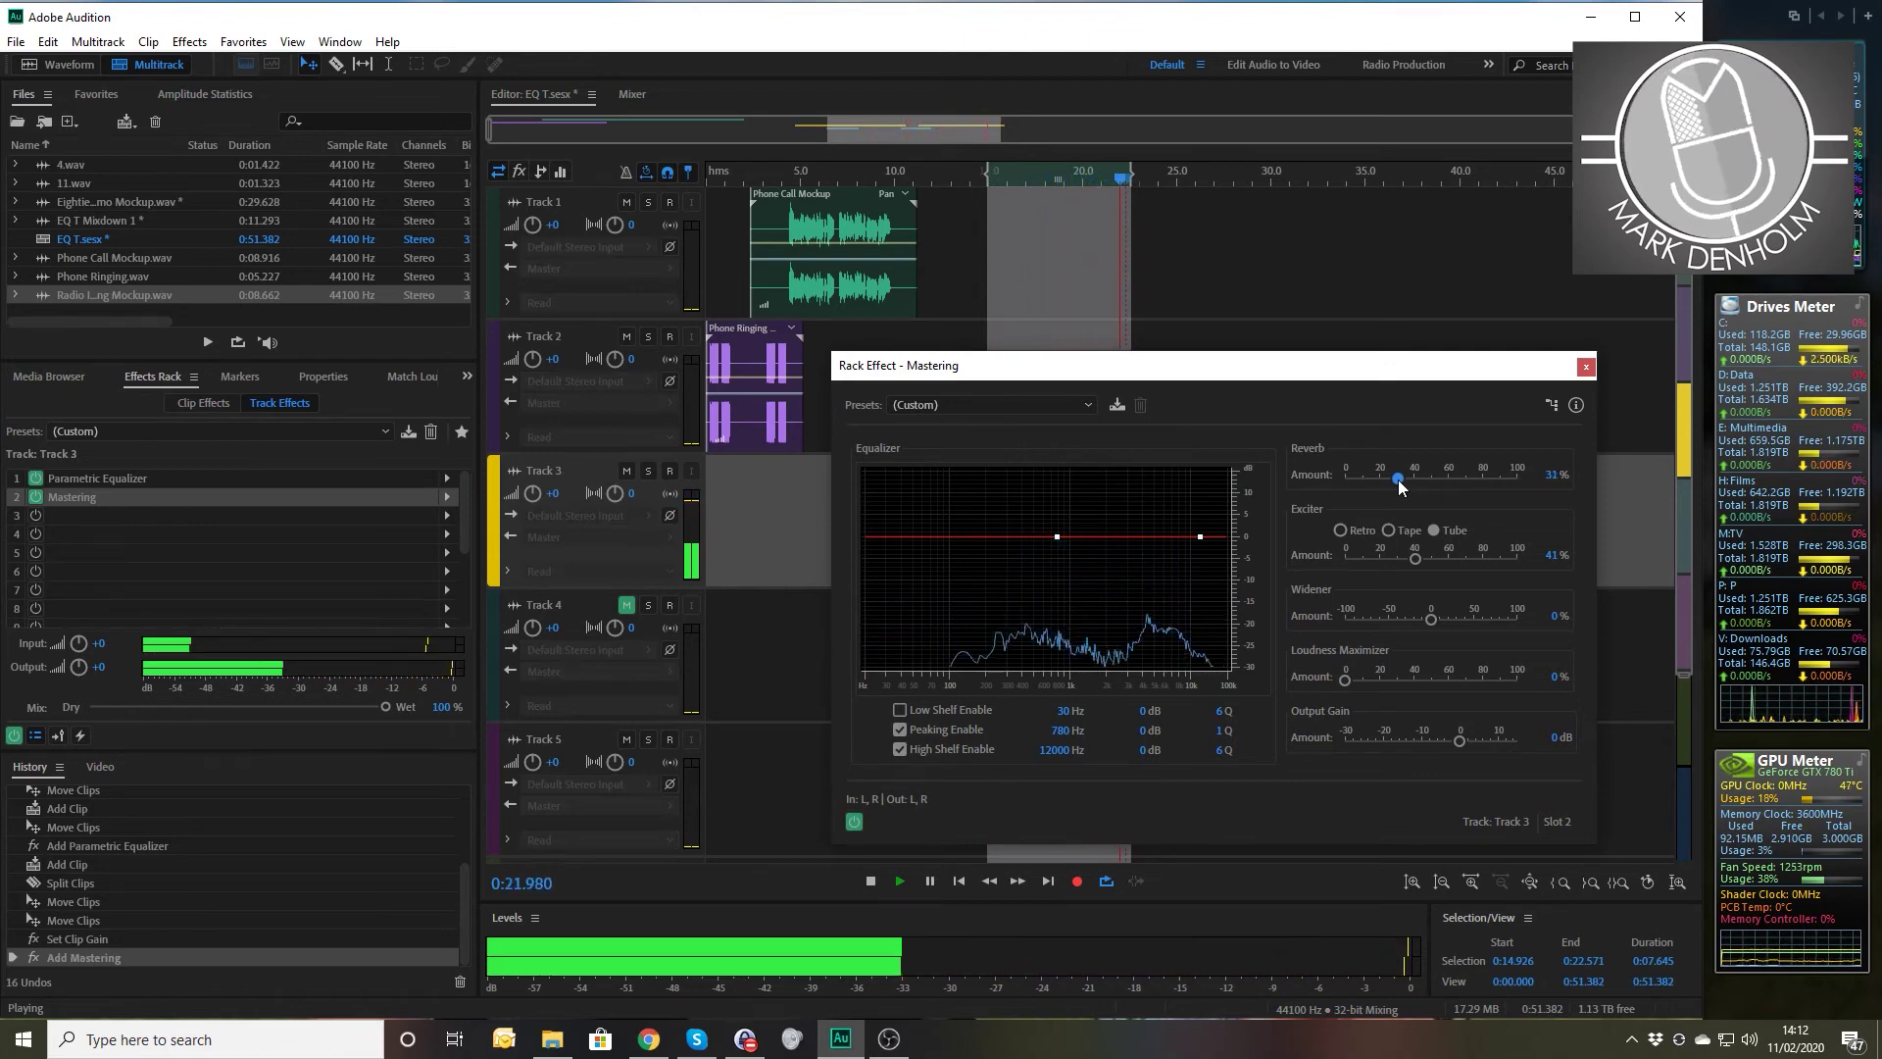
key(space)
click(1585, 367)
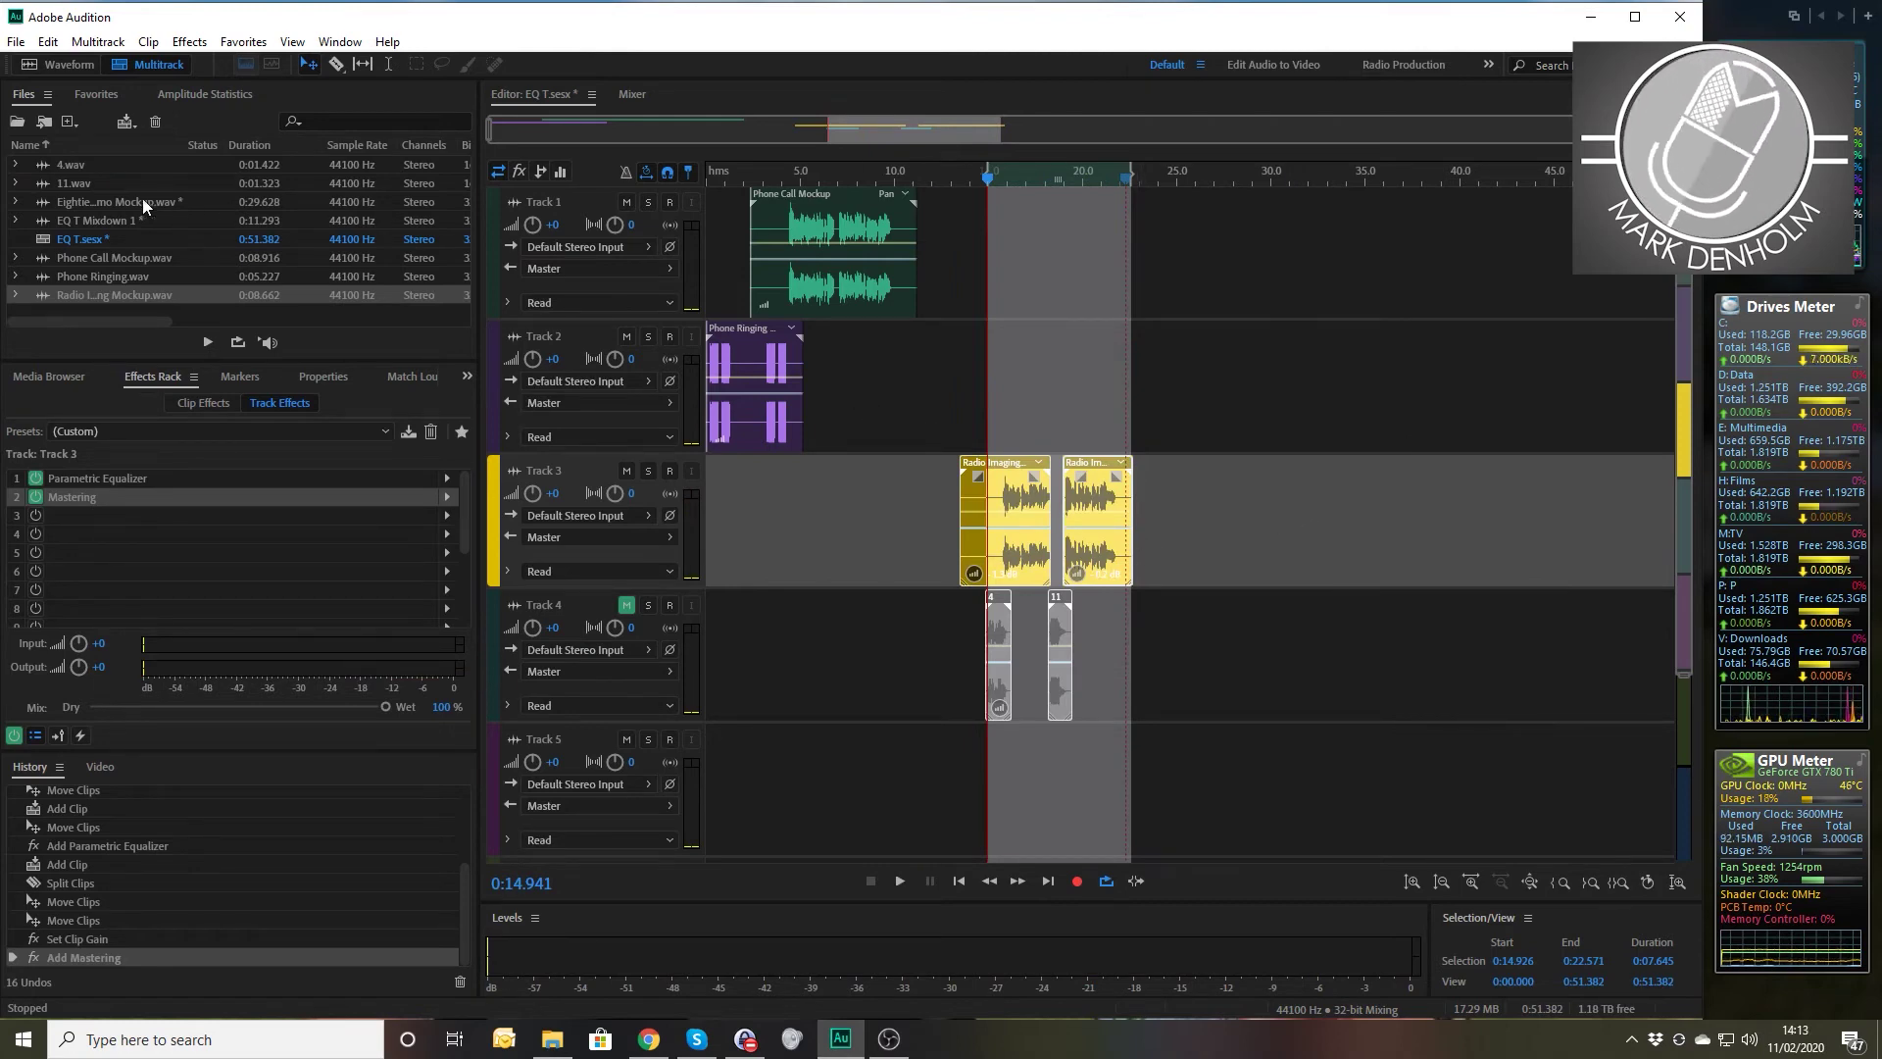
- Play Eighties Promo Mockup.wav from 19 seconds, then return to the EQ T session with looping off
click(97, 203)
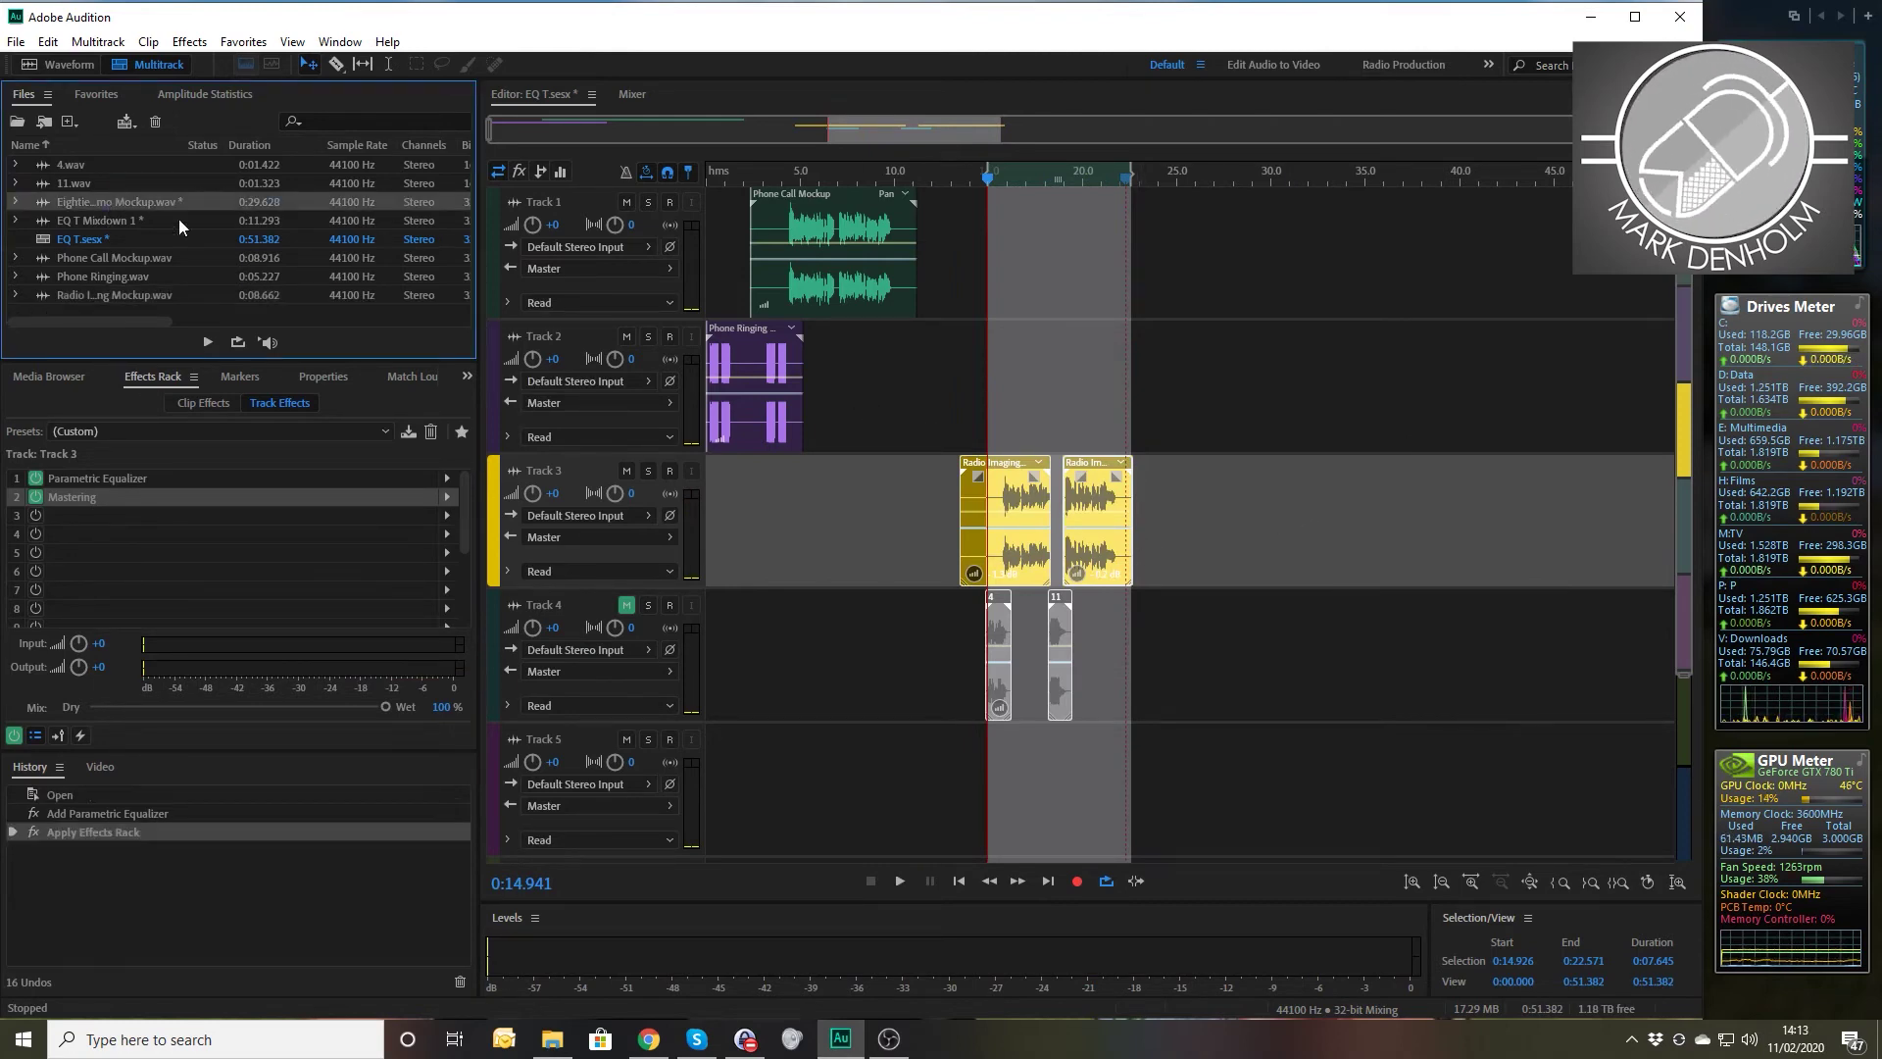
click(662, 281)
key(space)
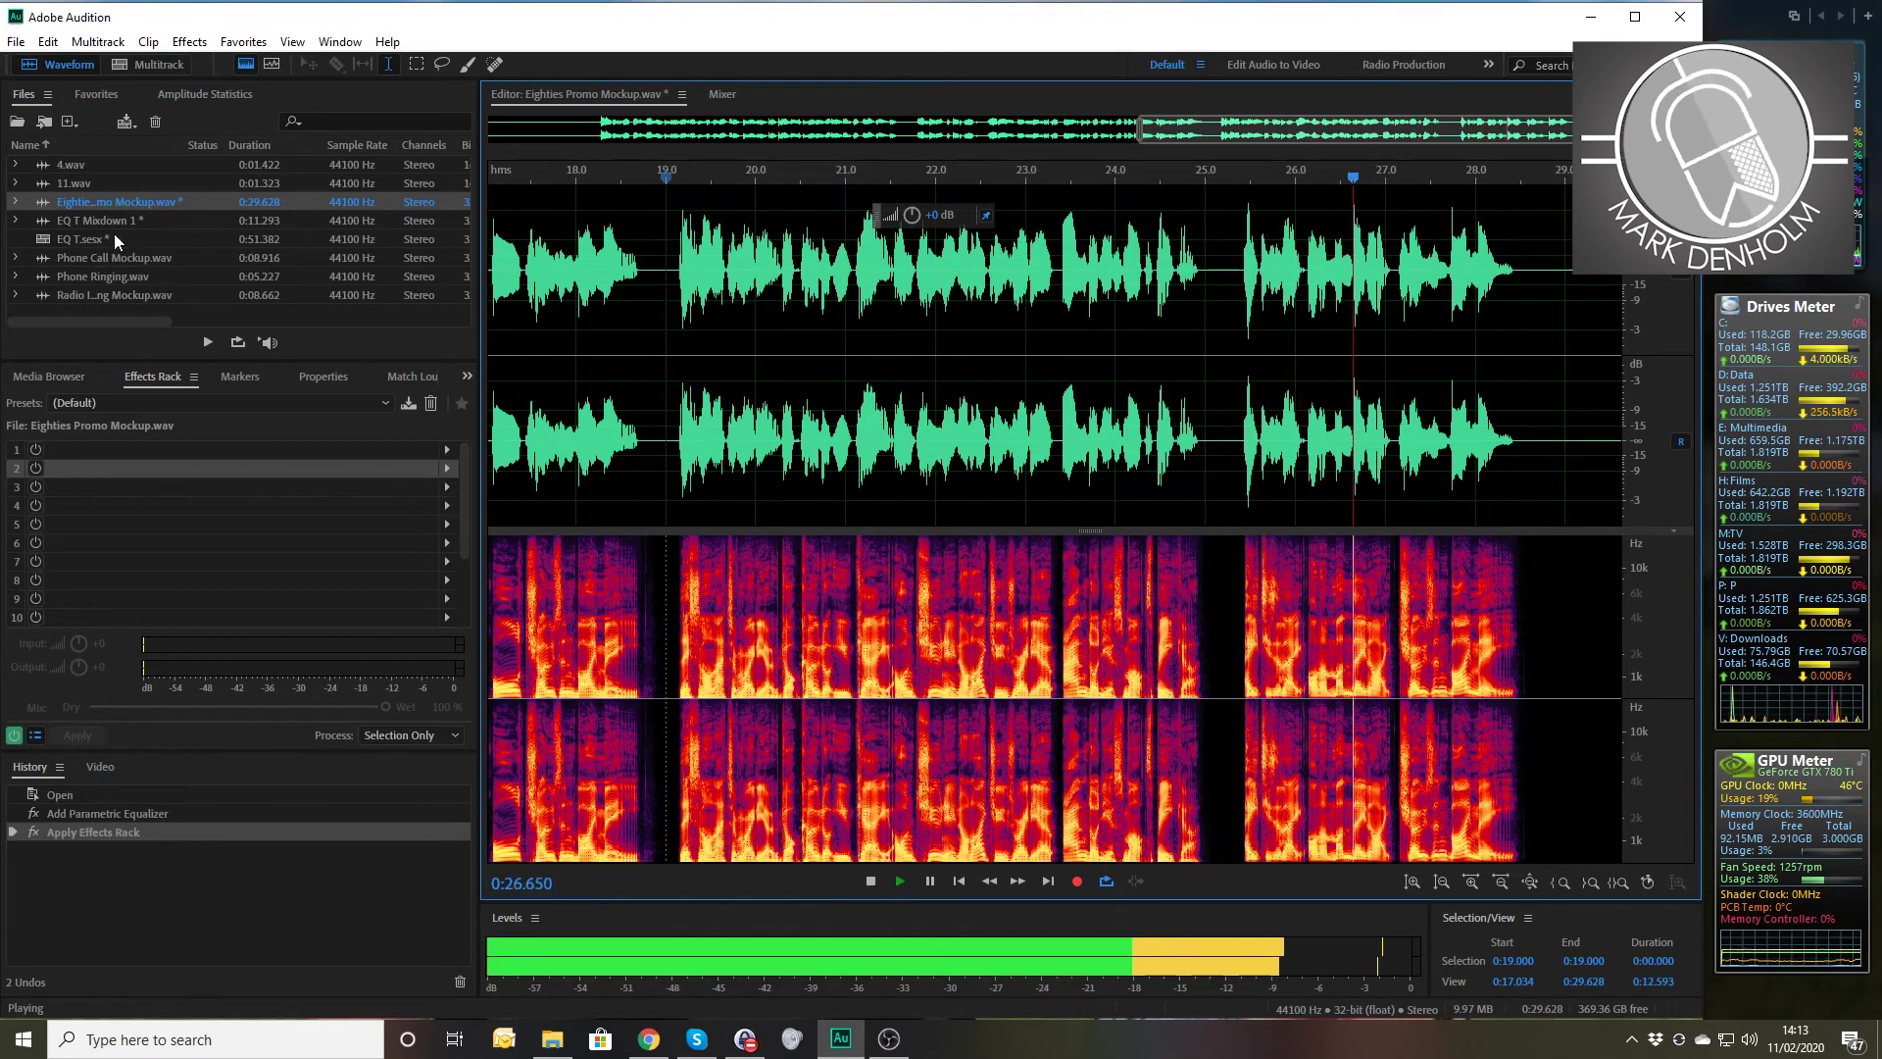
click(151, 67)
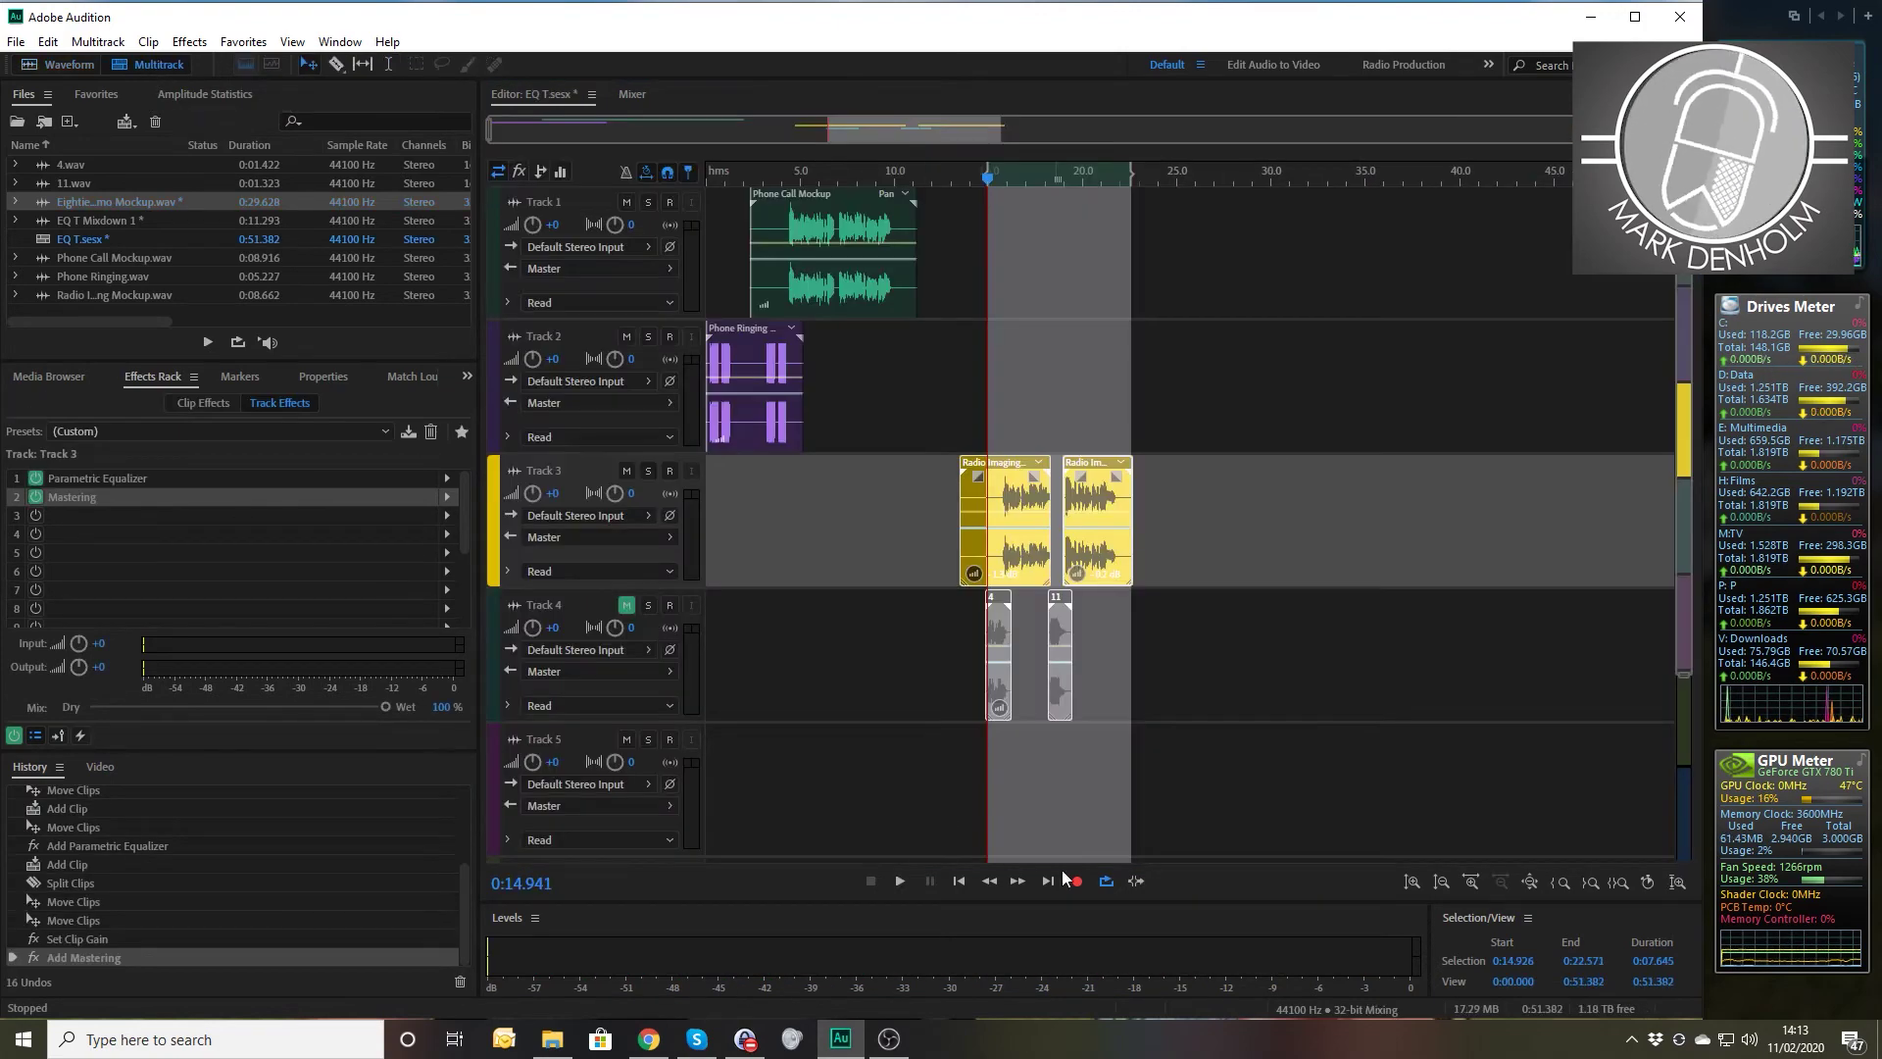
click(1106, 880)
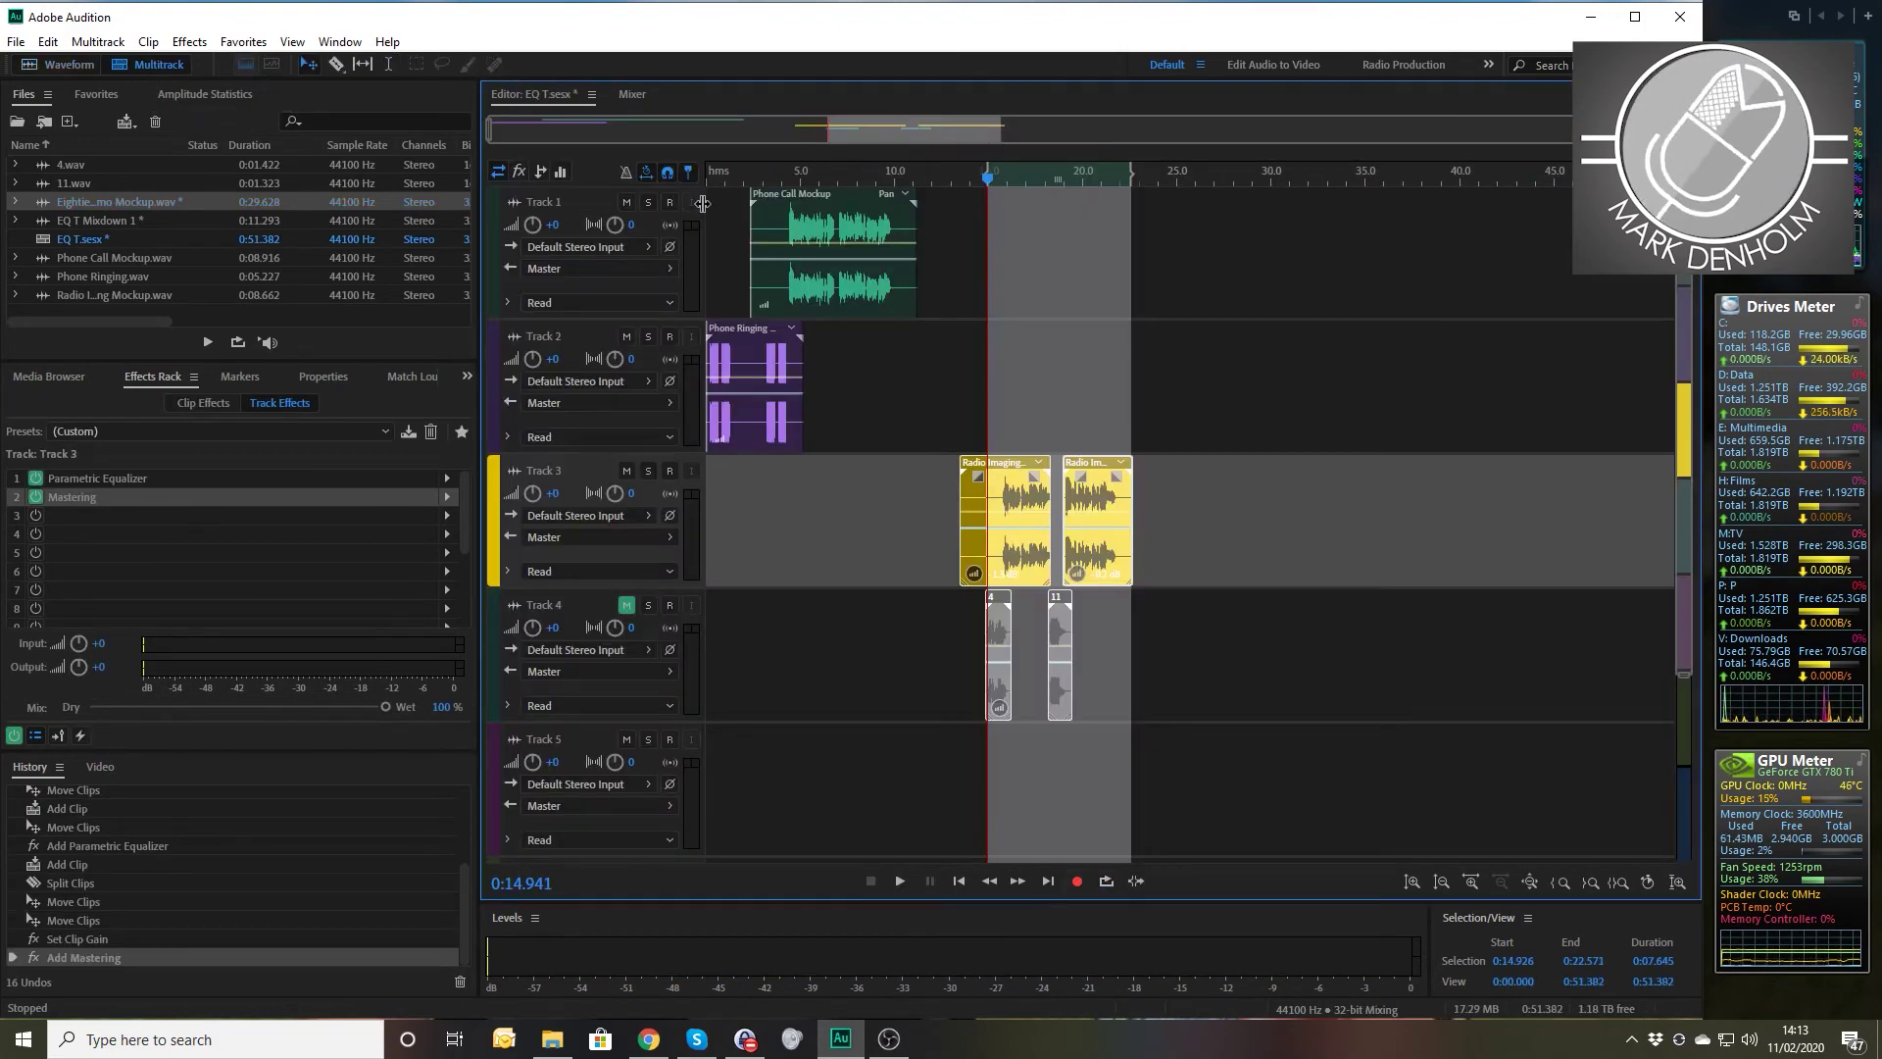
key(Home)
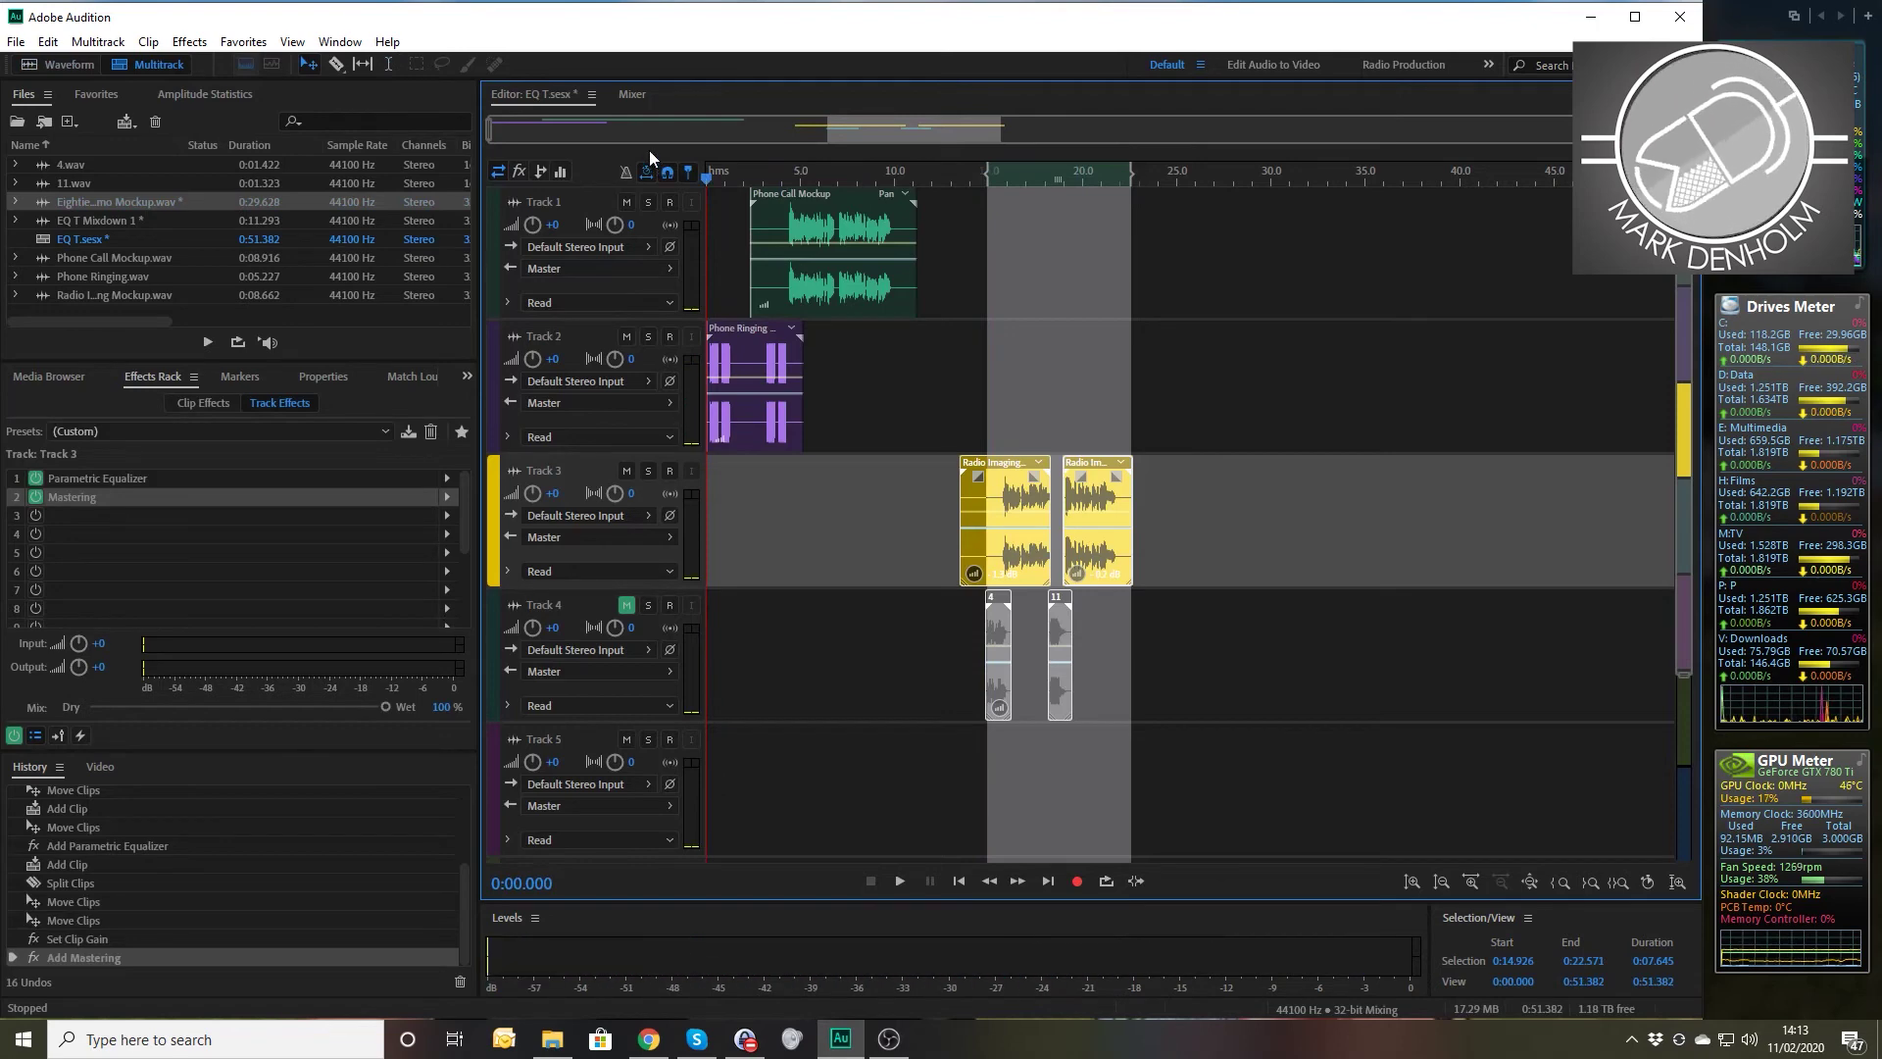
key(ctrl+shift+a)
key(space)
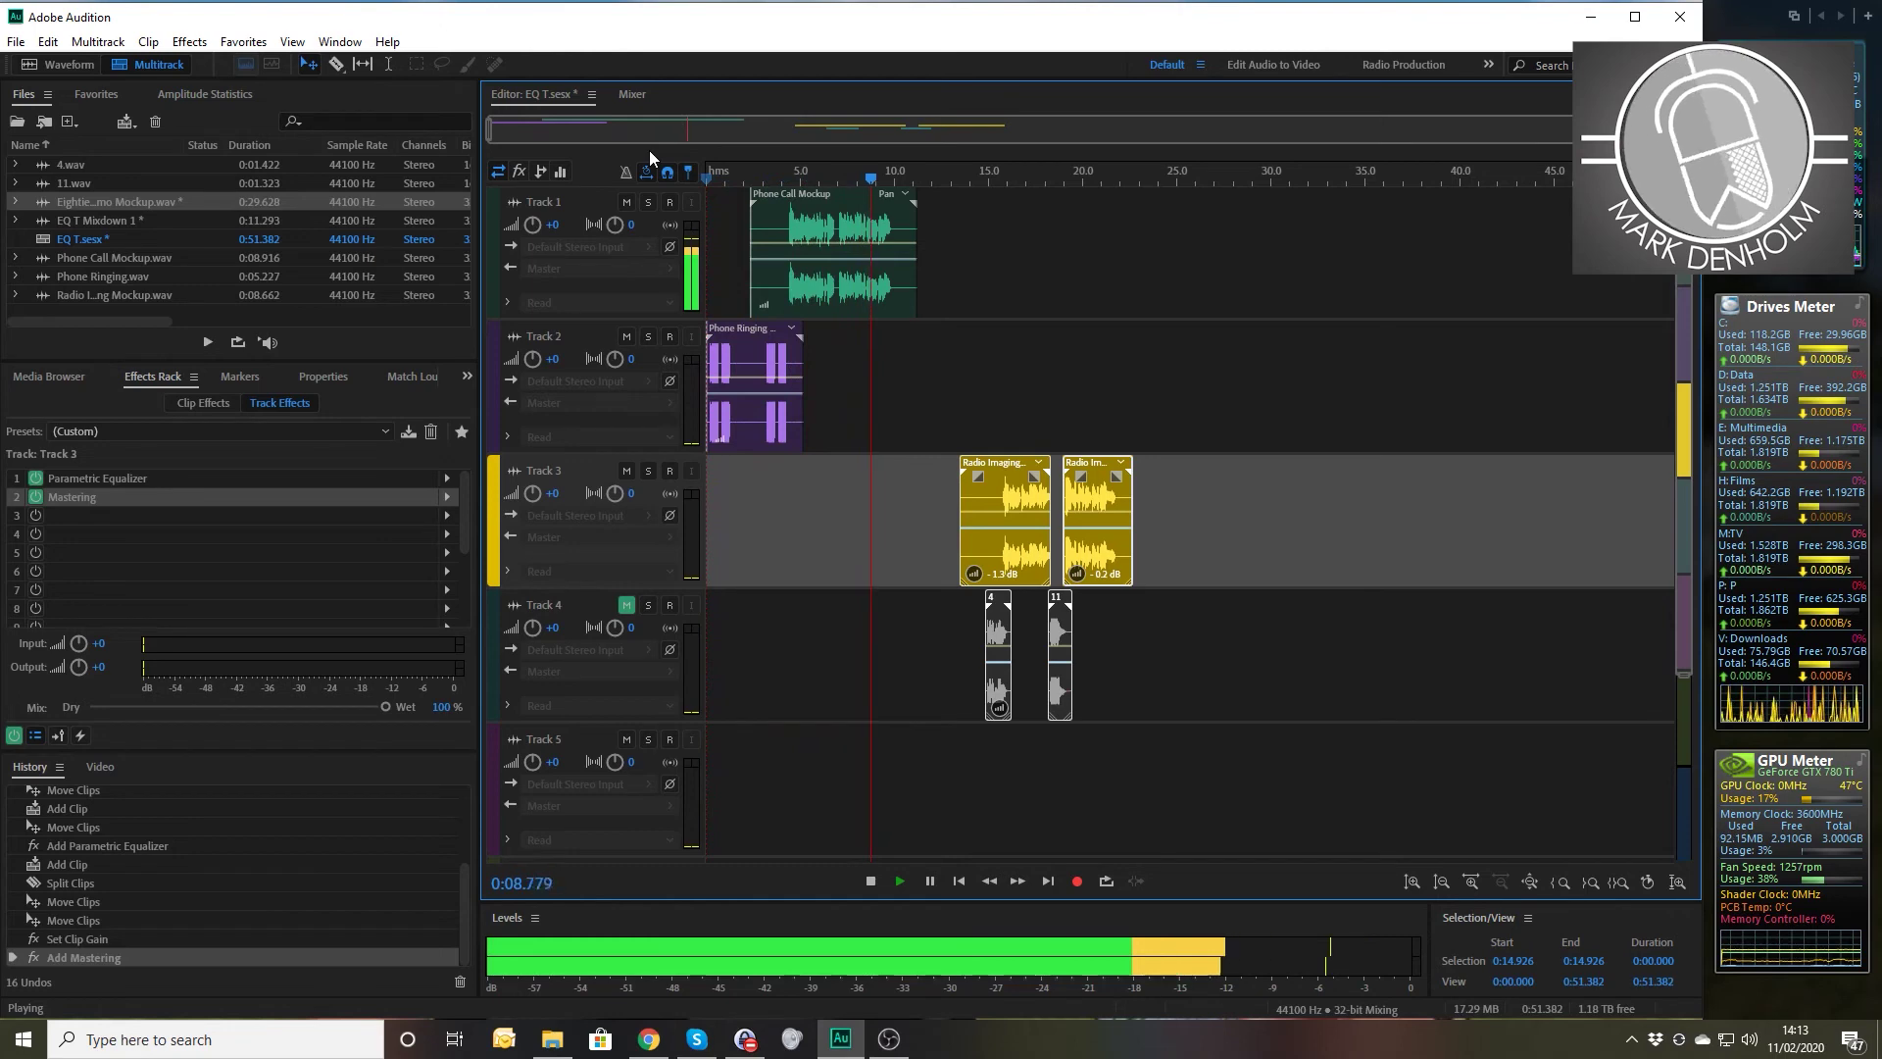
key(space)
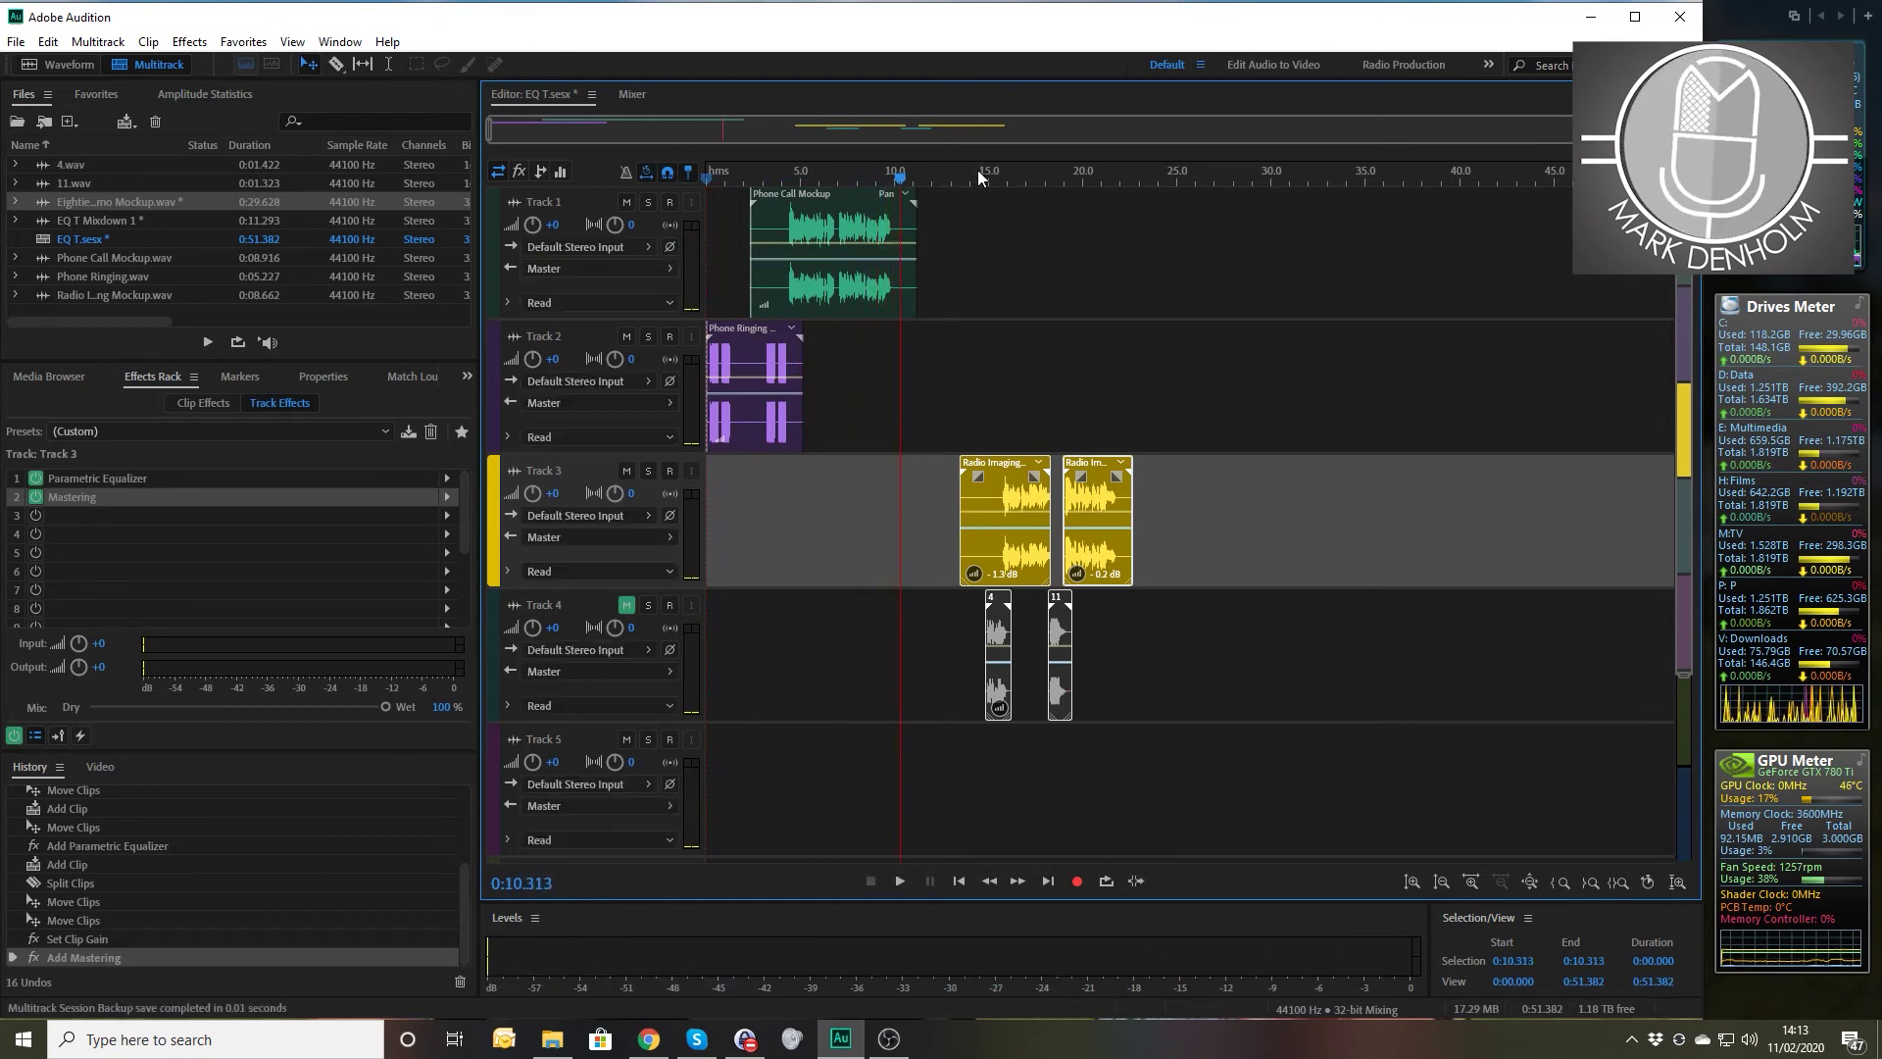
drag(968, 170, 997, 174)
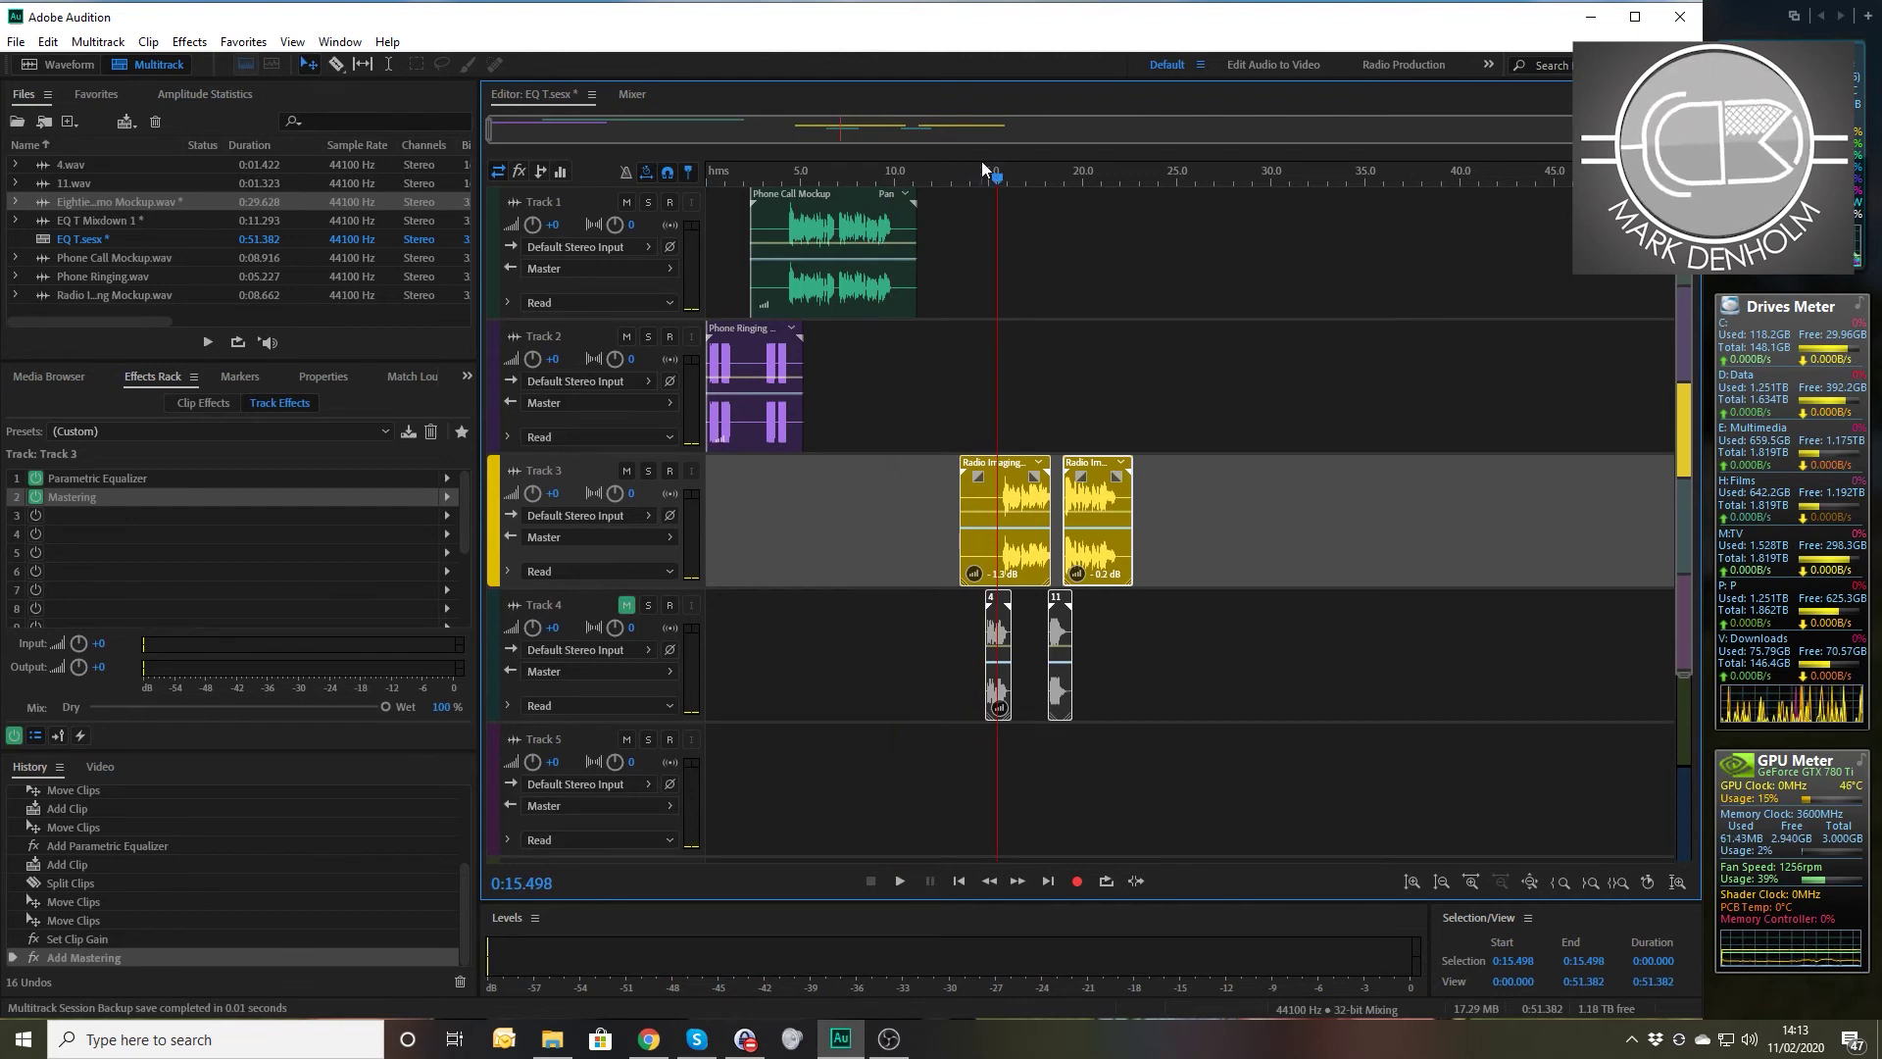
key(space)
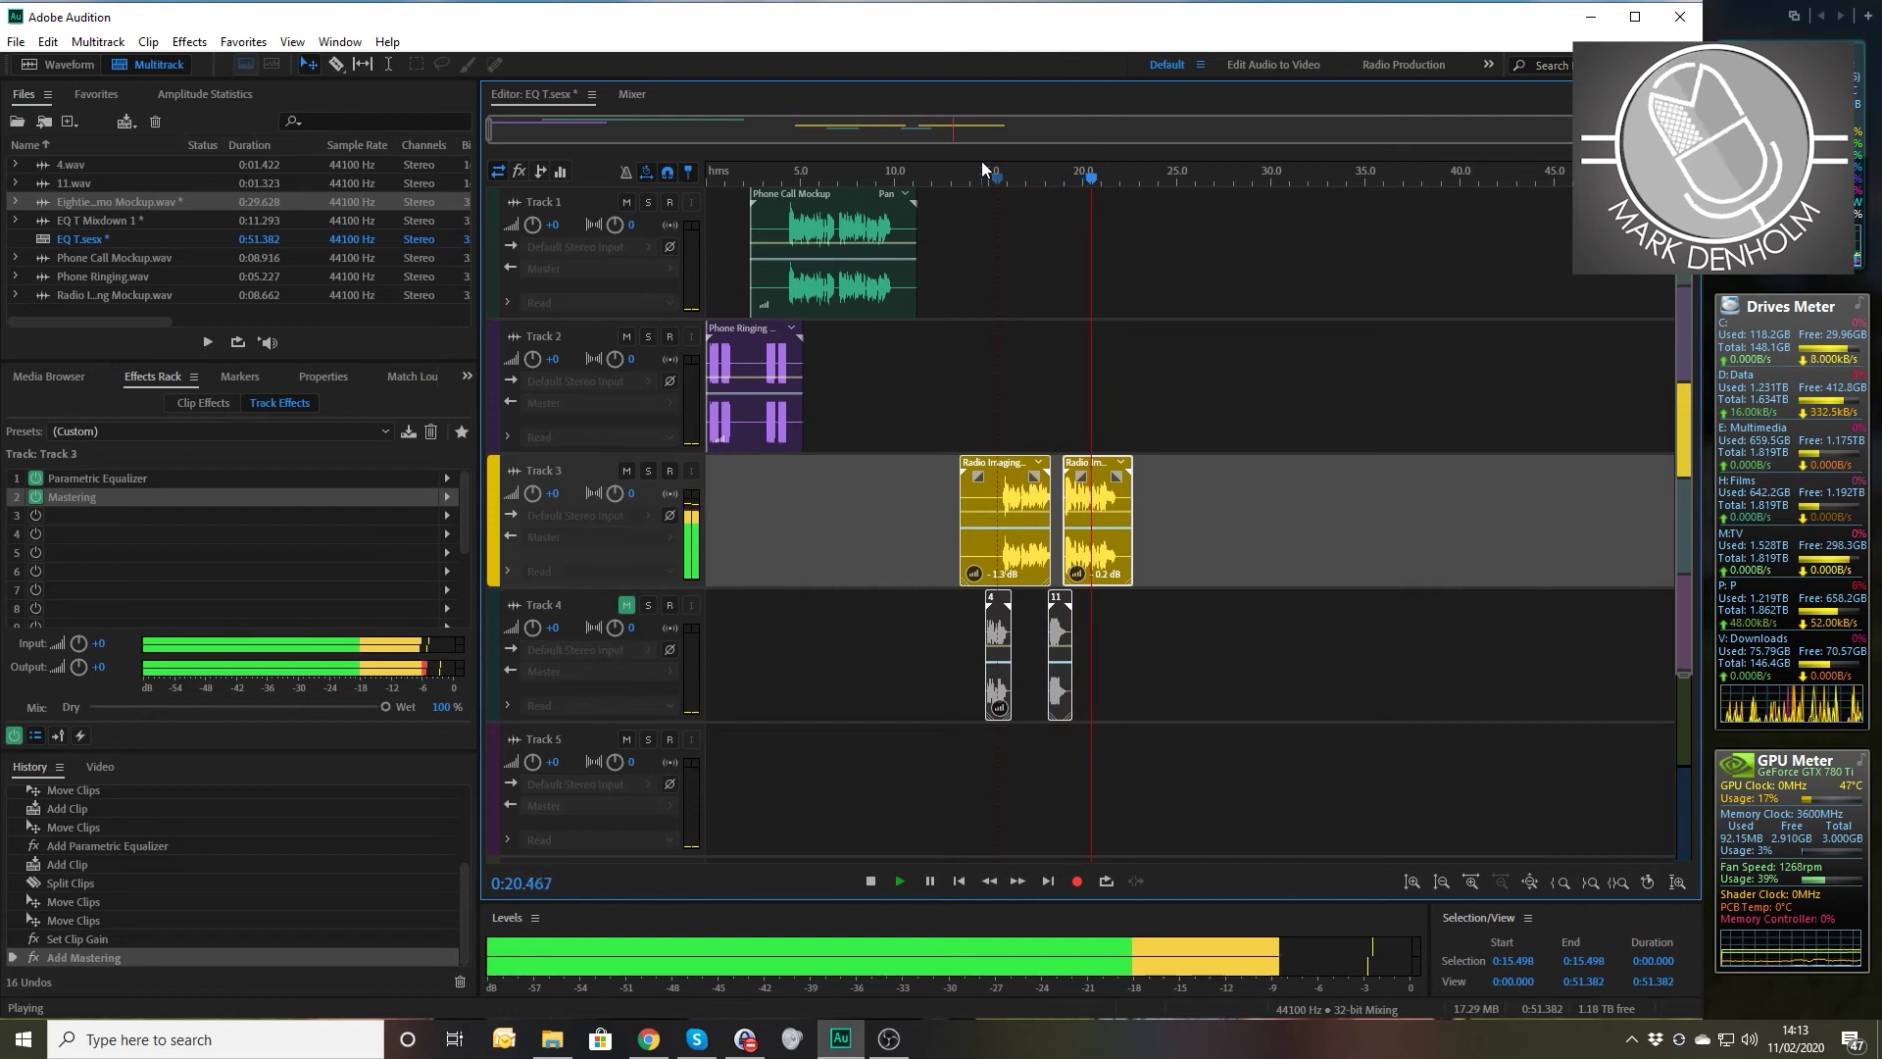
key(space)
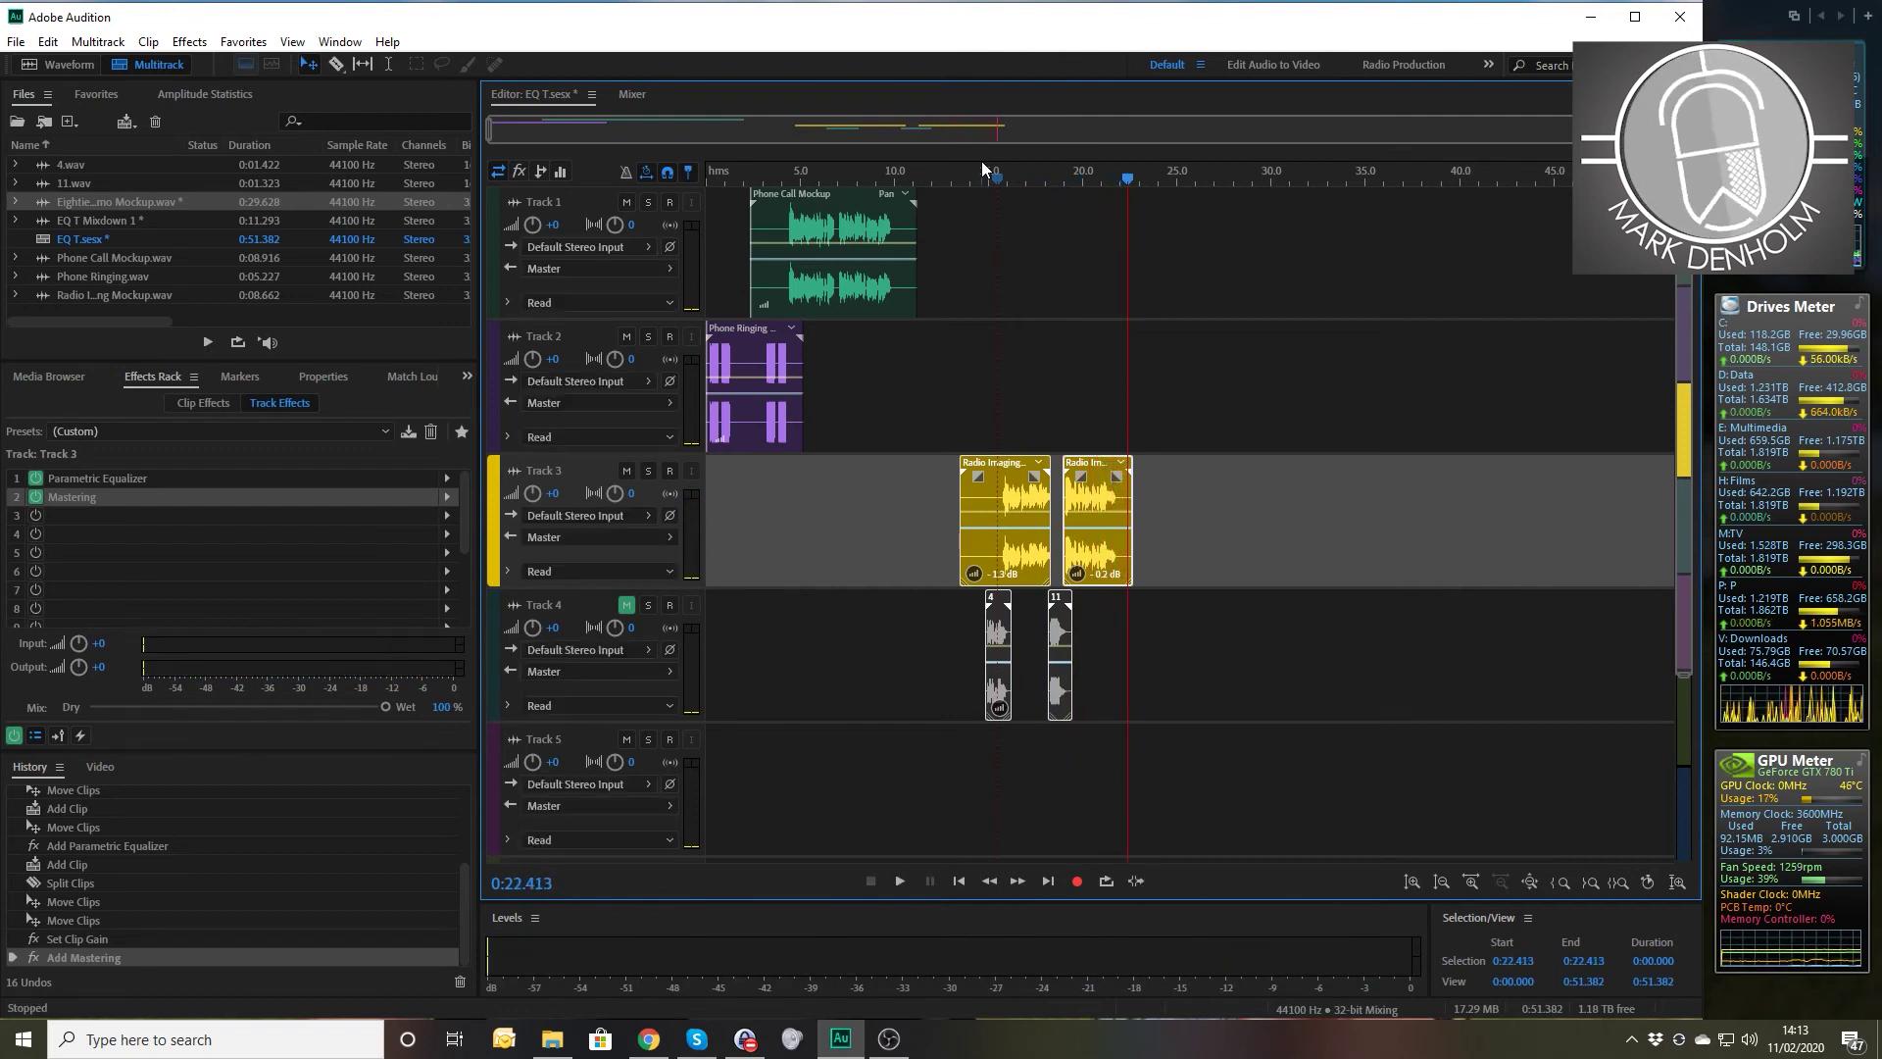